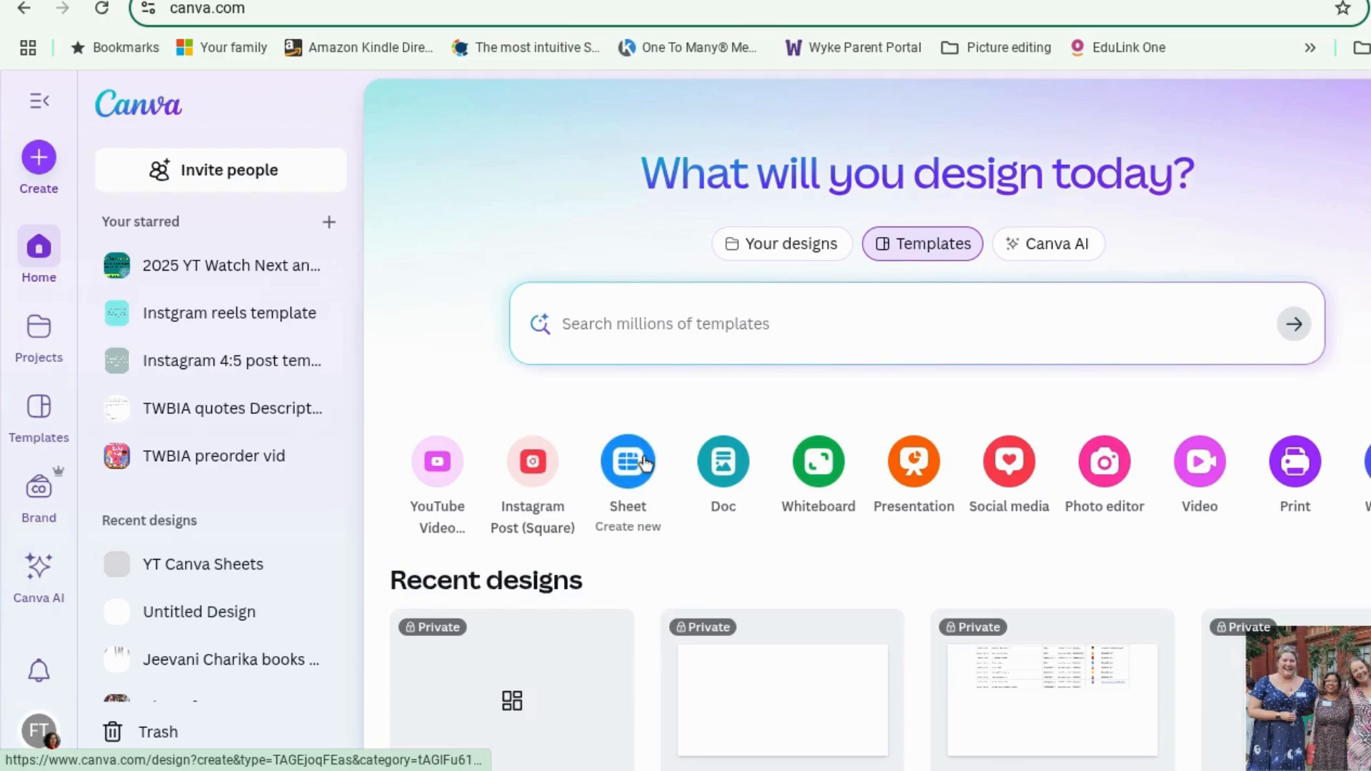
Step: Create a new blank Canva sheet
left_click(39, 159)
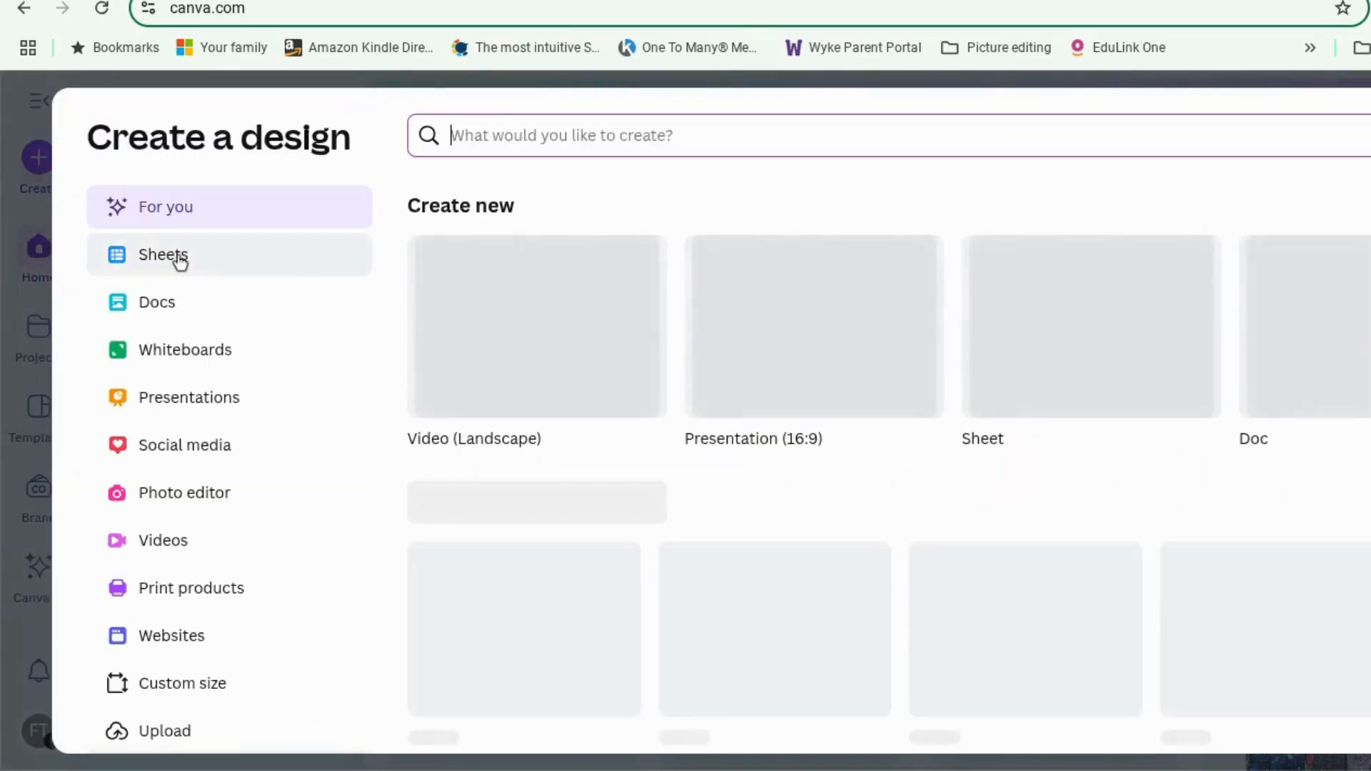
left_click(179, 259)
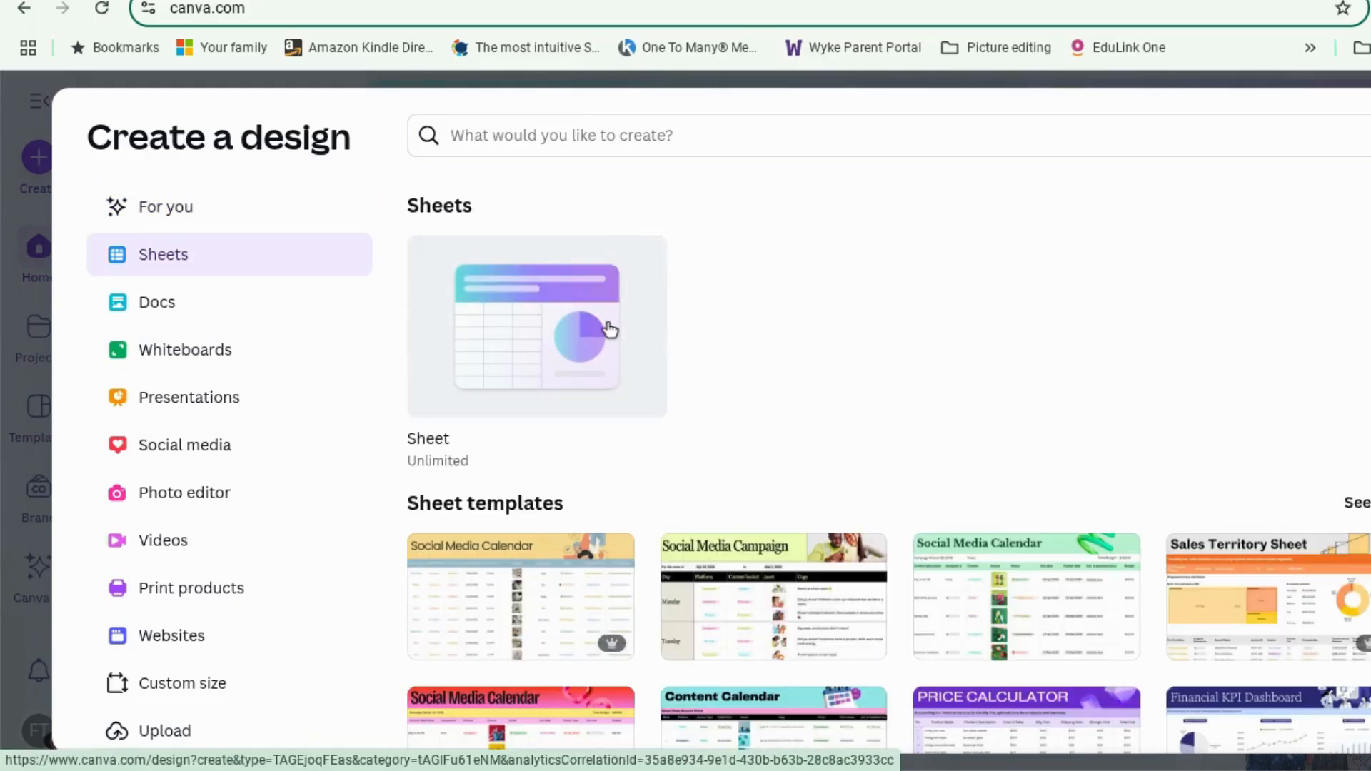
left_click(609, 330)
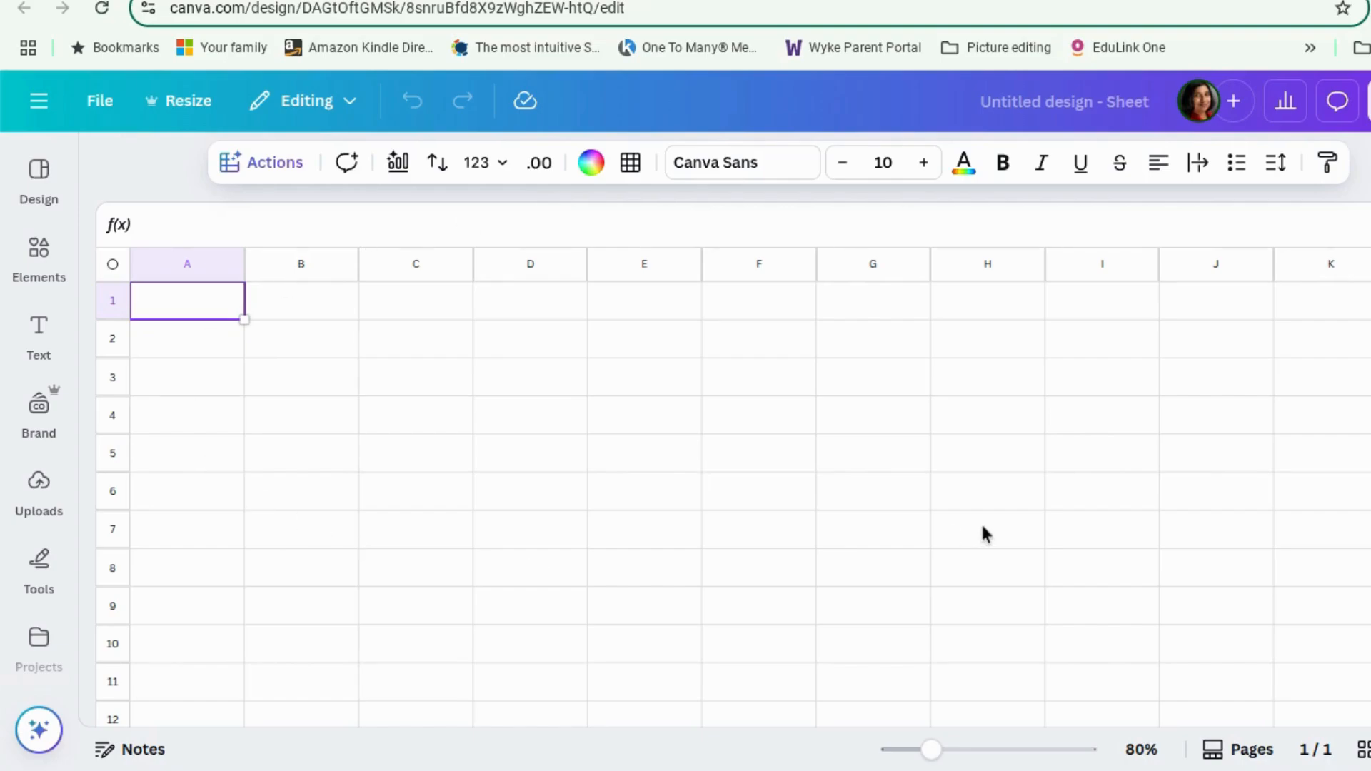
Step: Enter 10 in cell A1 and 7 in cell B1
double_click(216, 312)
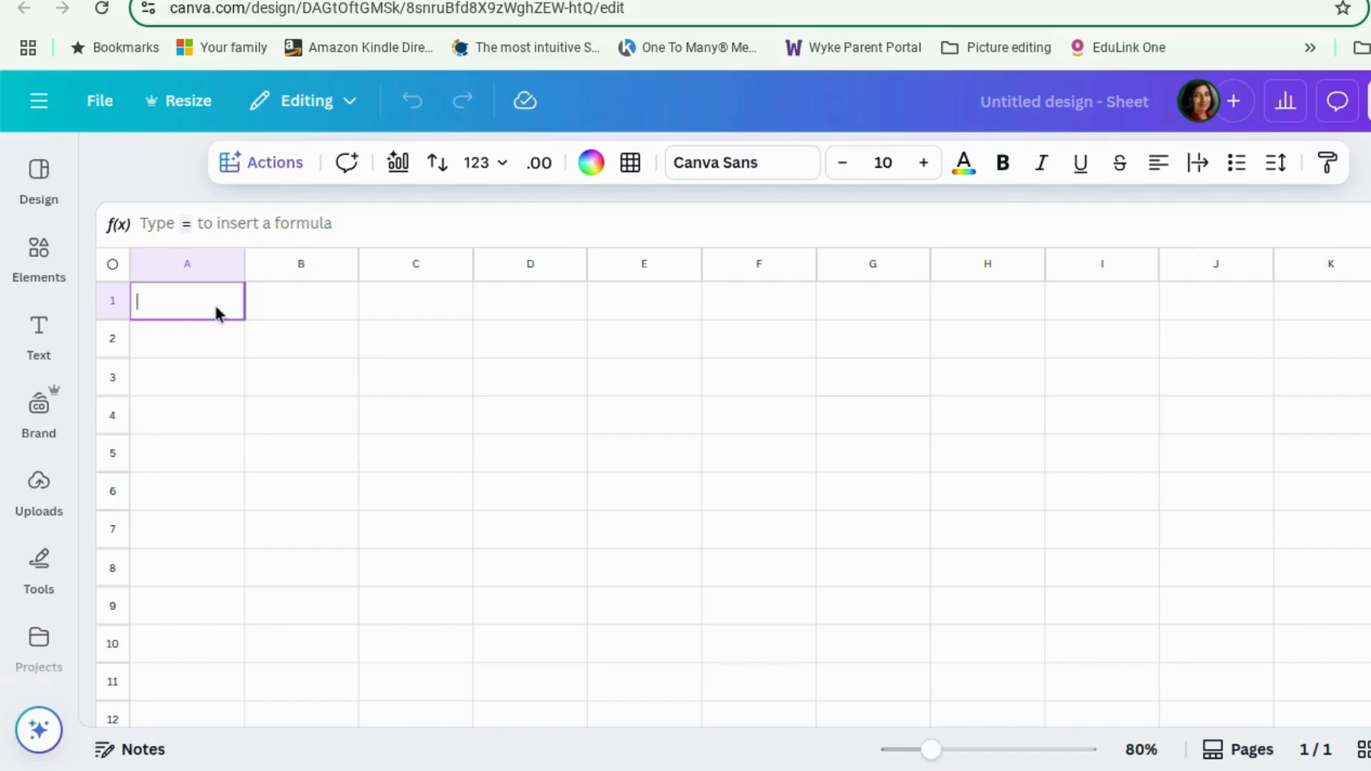
type("10")
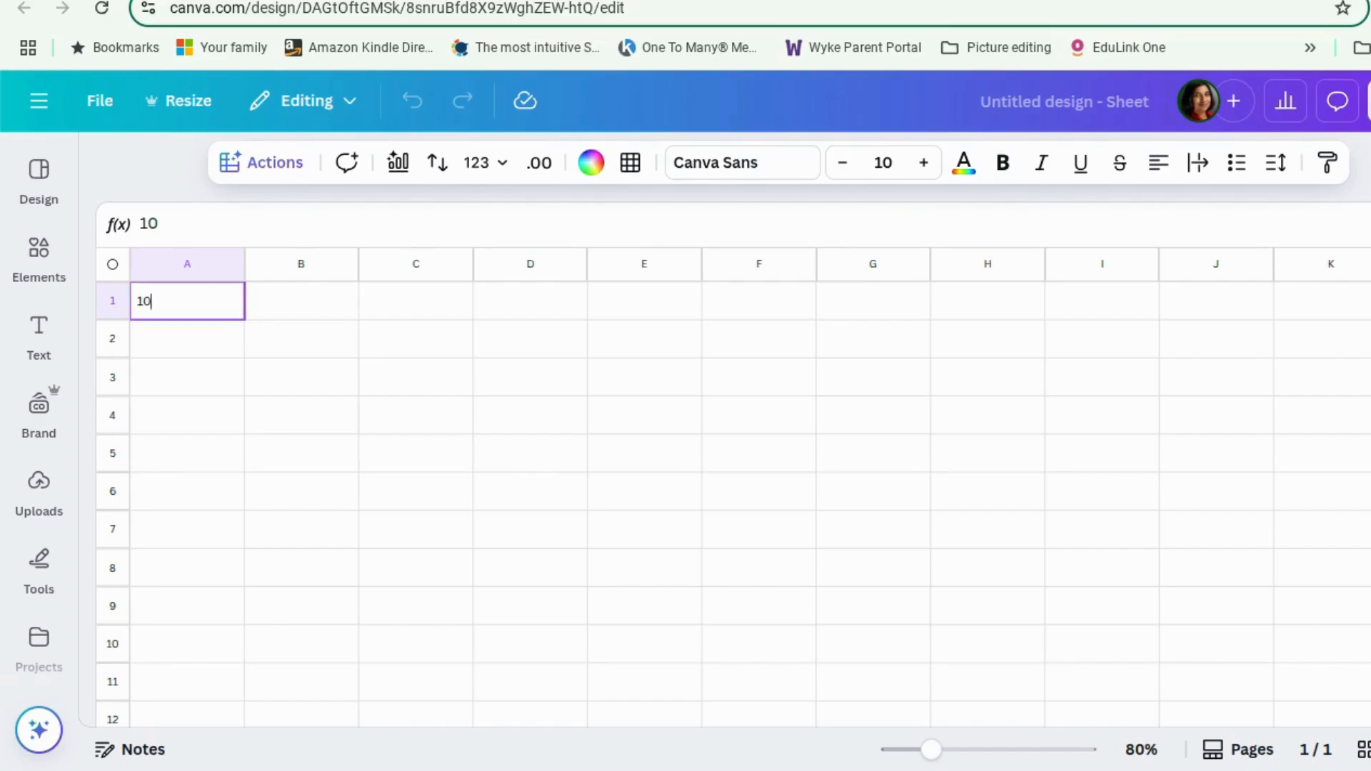
left_click(307, 299)
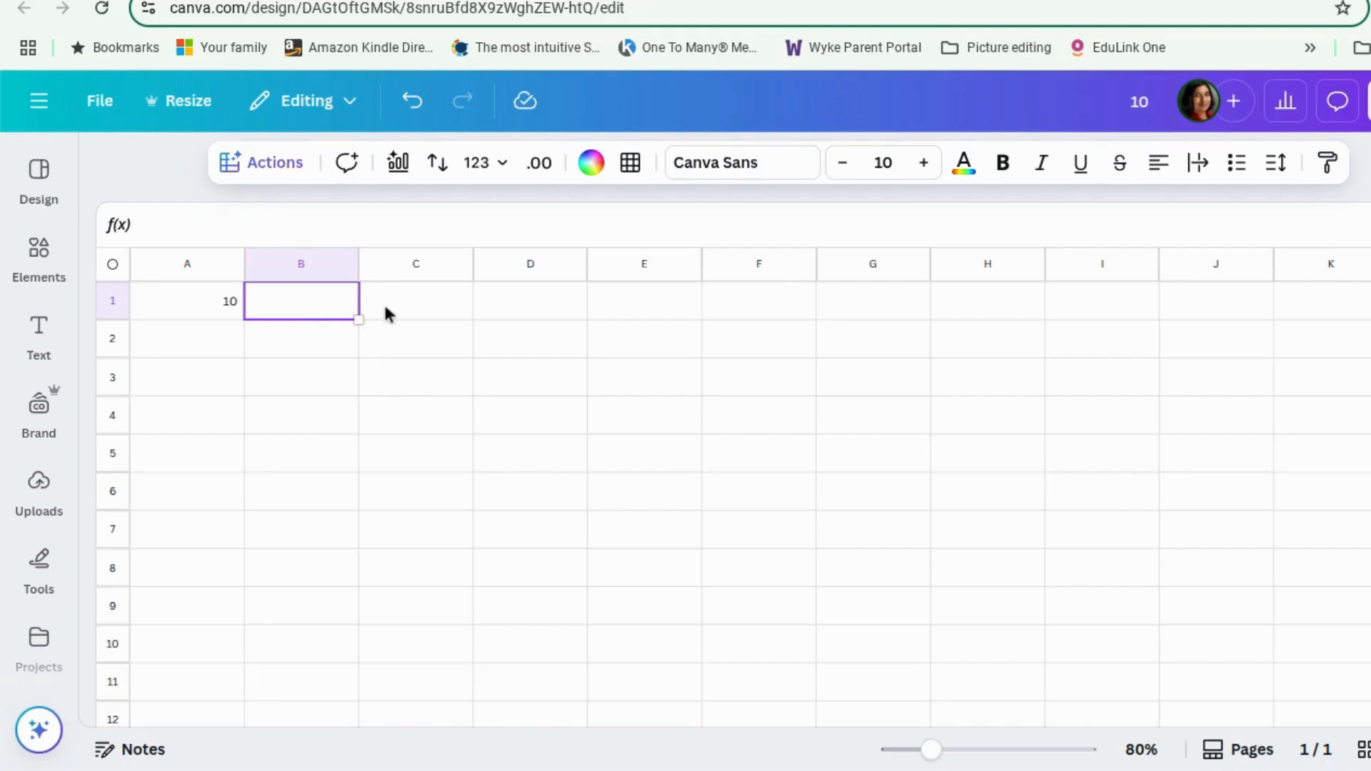
type("7")
Step: Begin a formula in cell C1 and look through the complete list of available functions by category
left_click(419, 314)
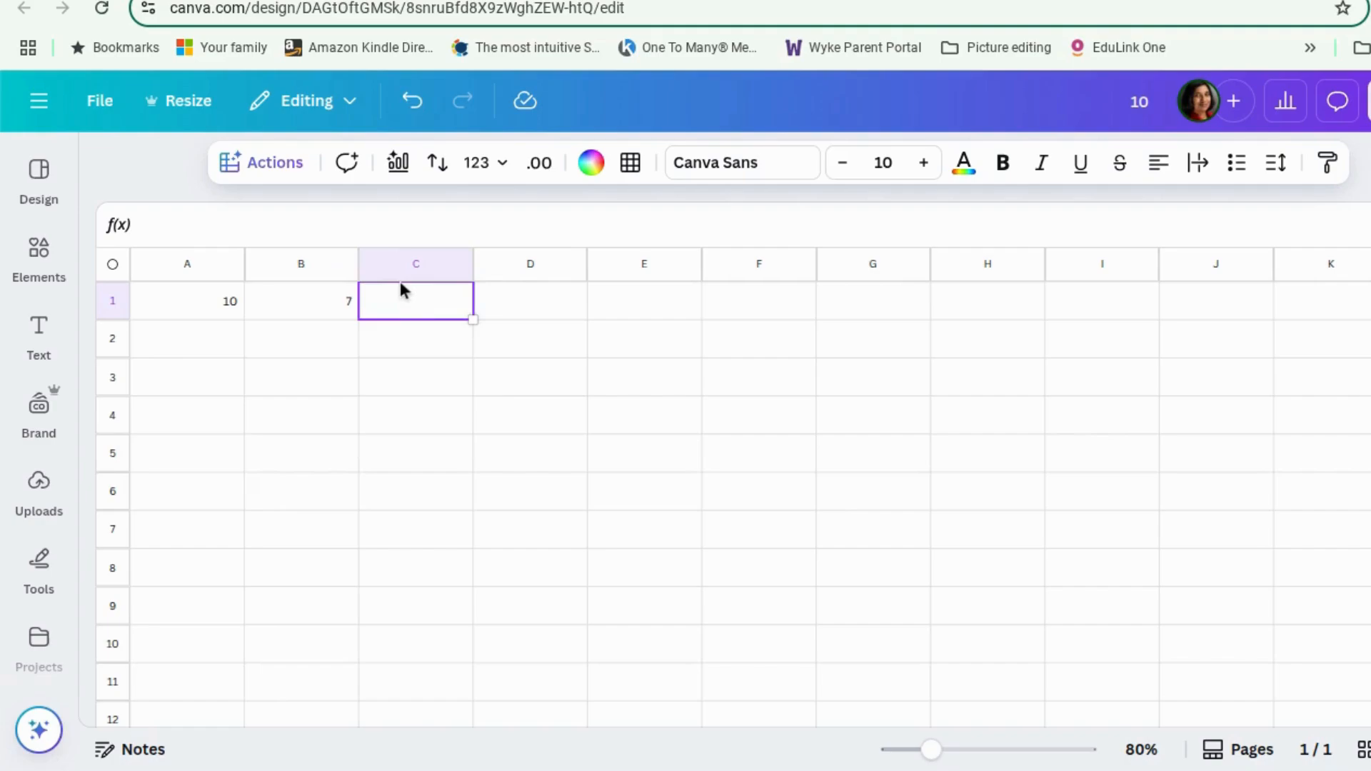
type("=")
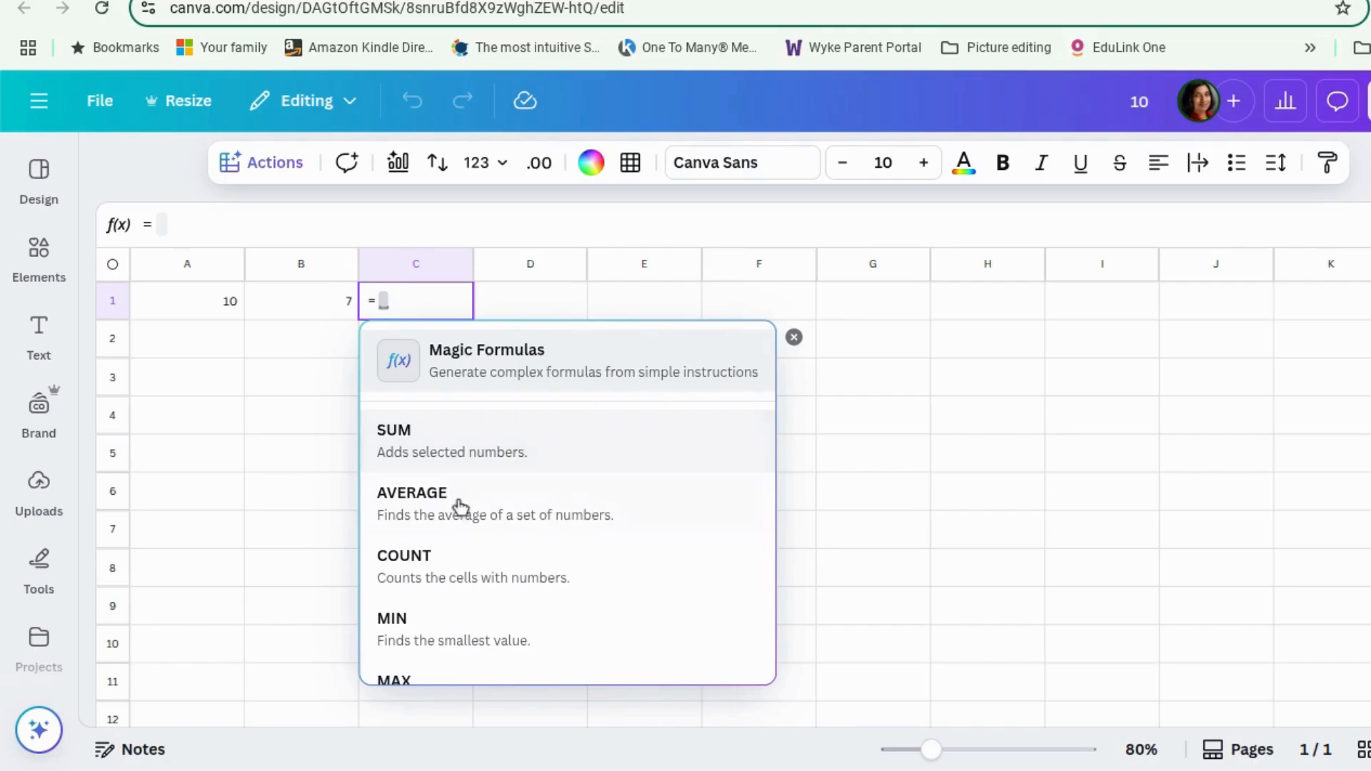
scroll(458, 542, "down", 1)
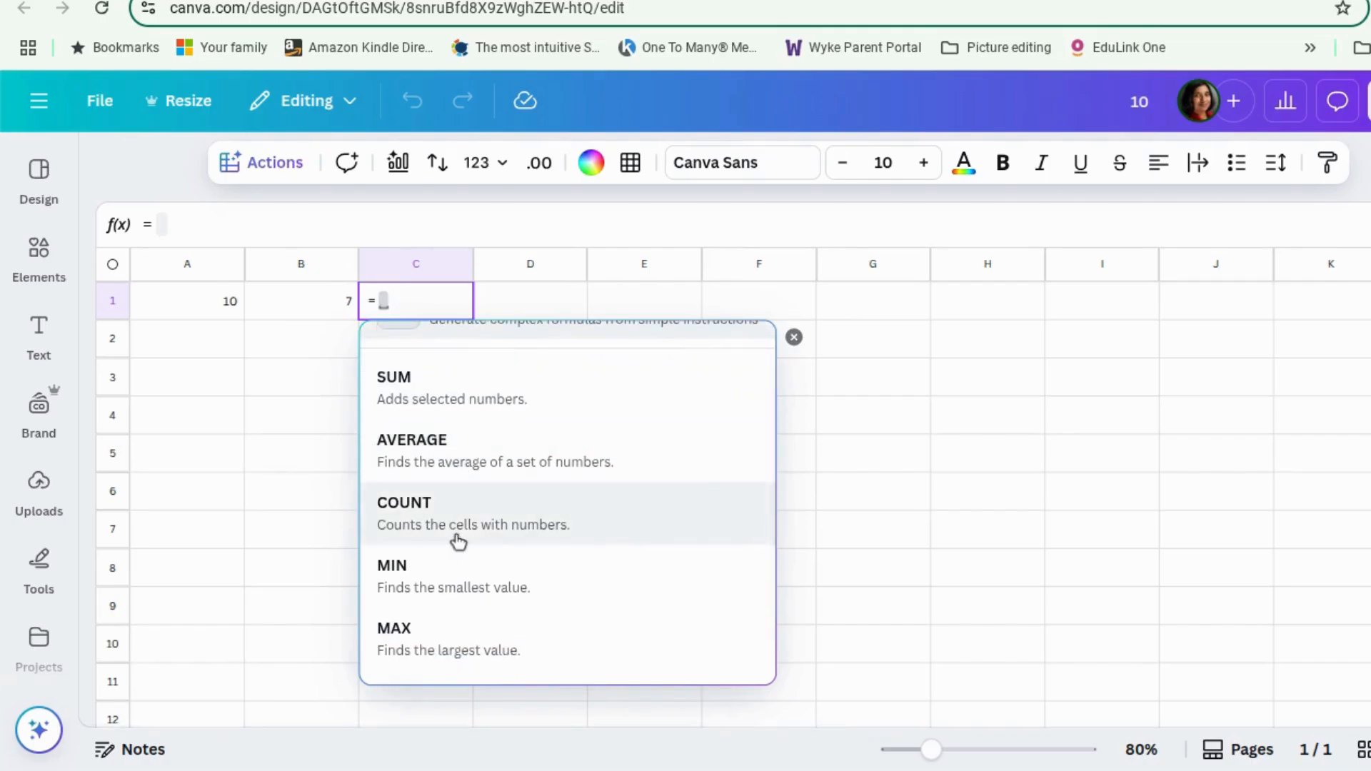
scroll(457, 543, "down", 1)
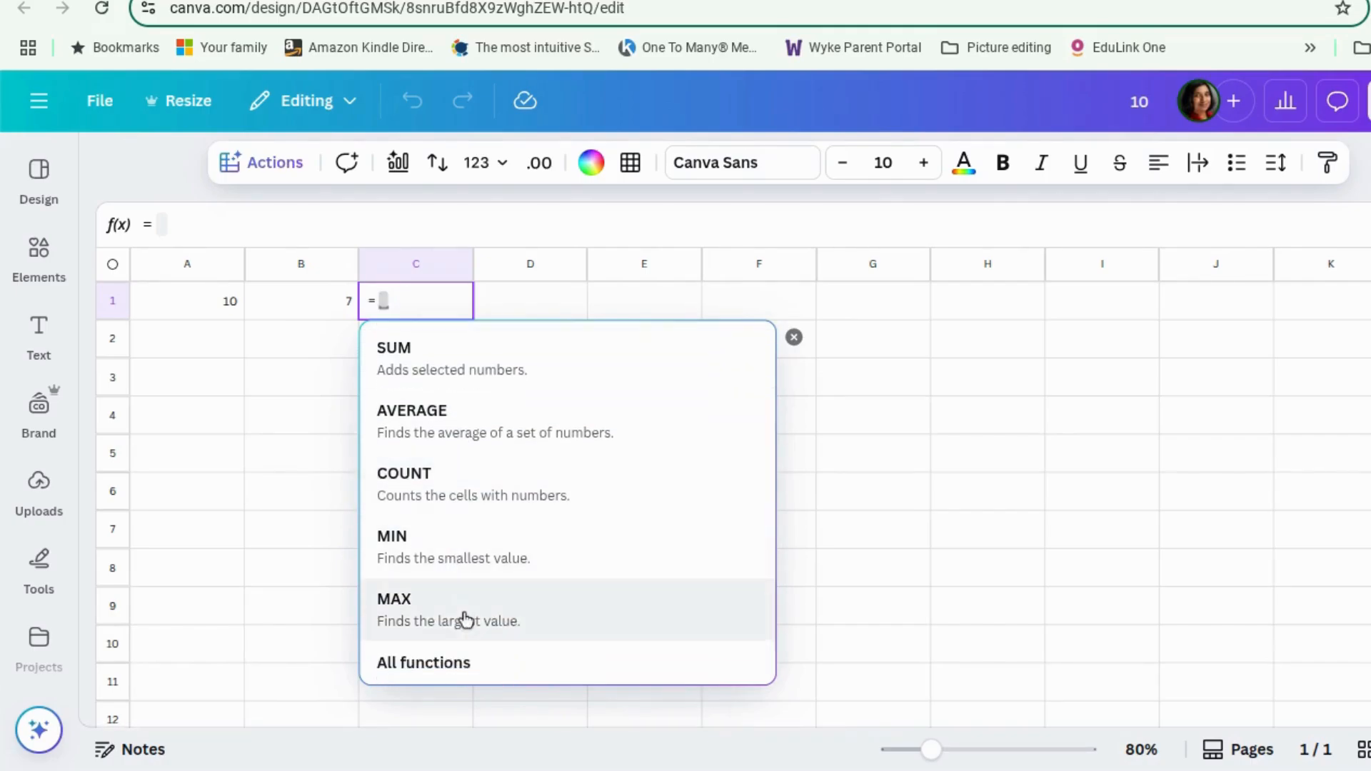
left_click(444, 664)
scroll(520, 521, "down", 3)
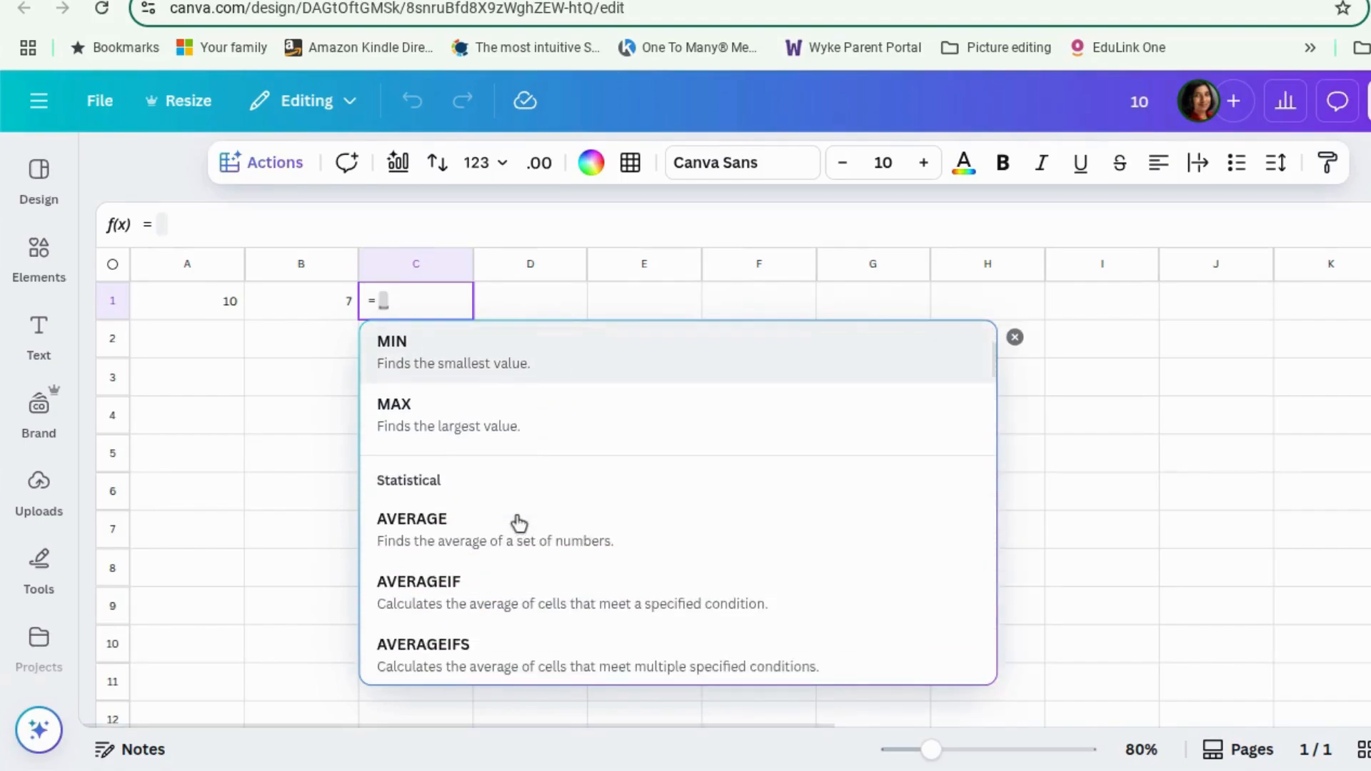
scroll(519, 524, "down", 5)
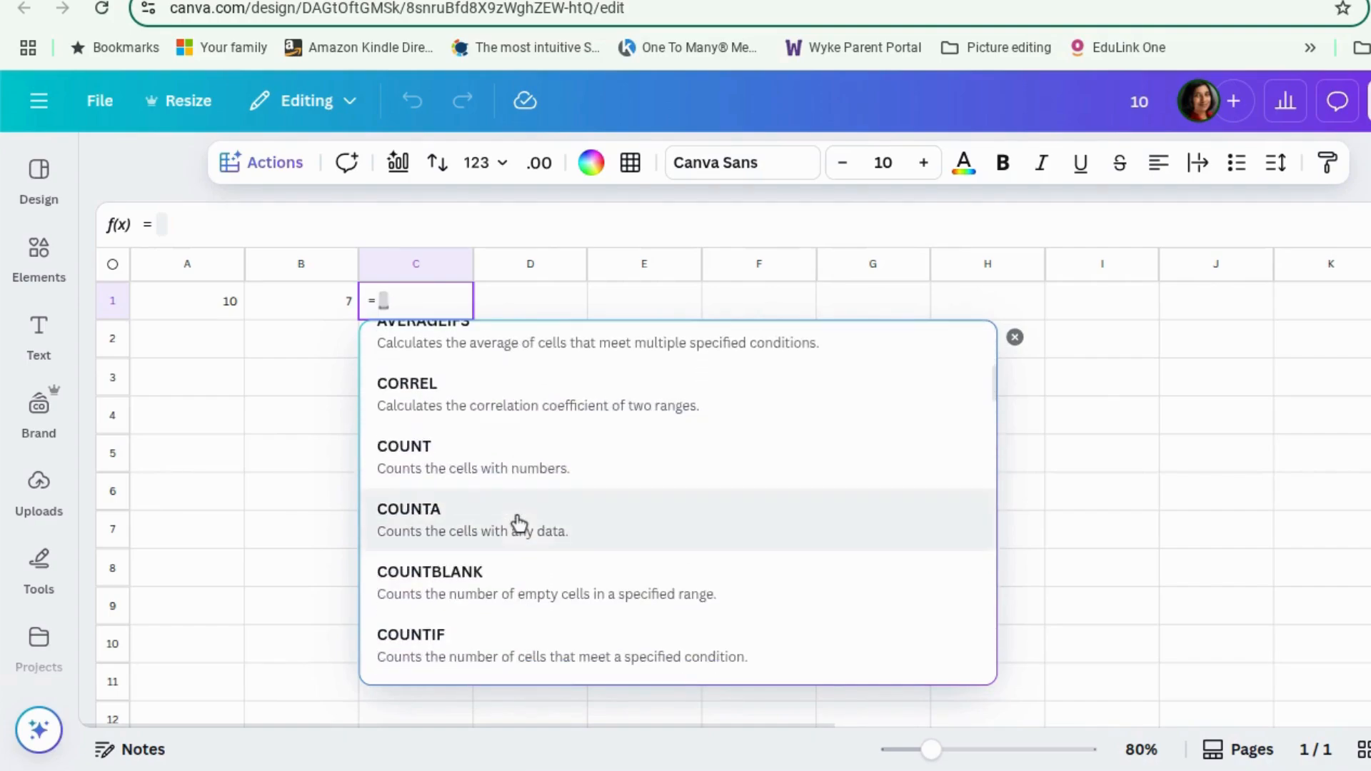
scroll(519, 523, "down", 4)
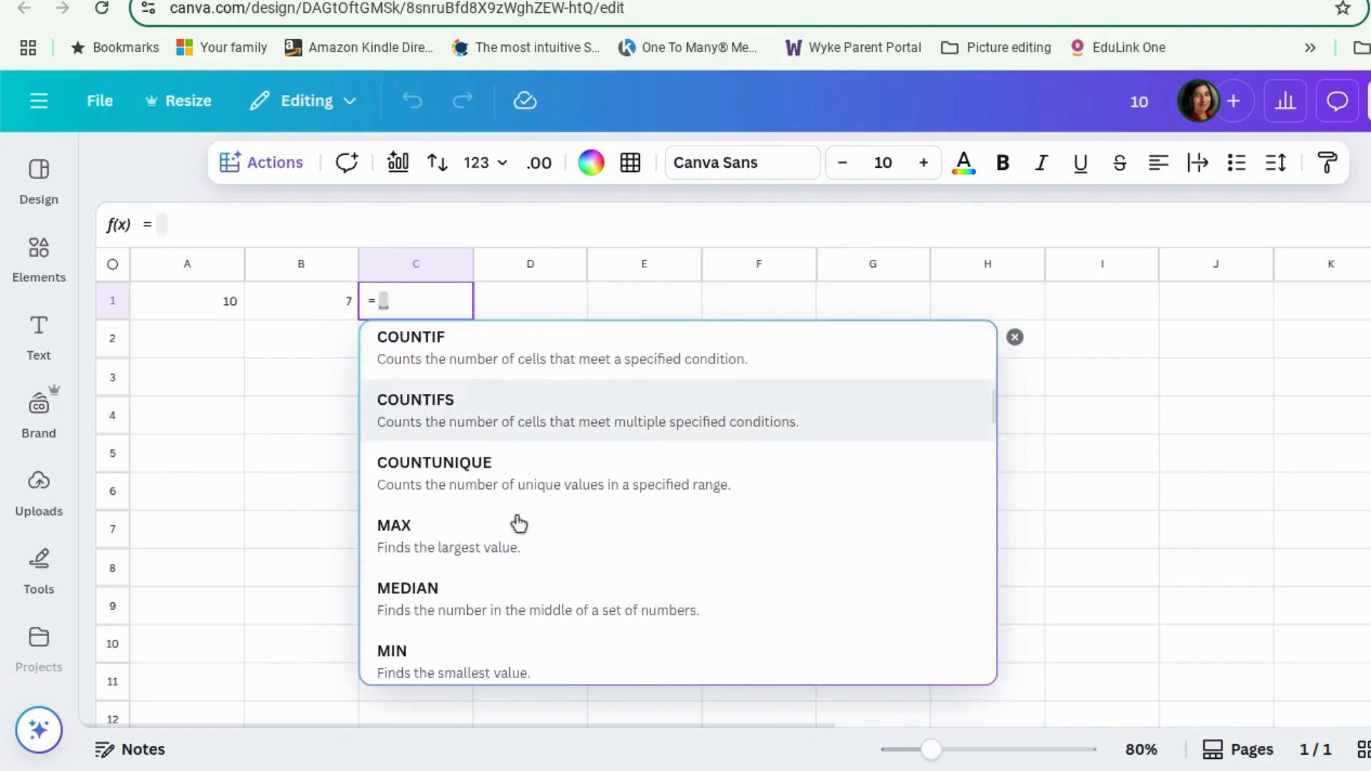
scroll(521, 524, "up", 1)
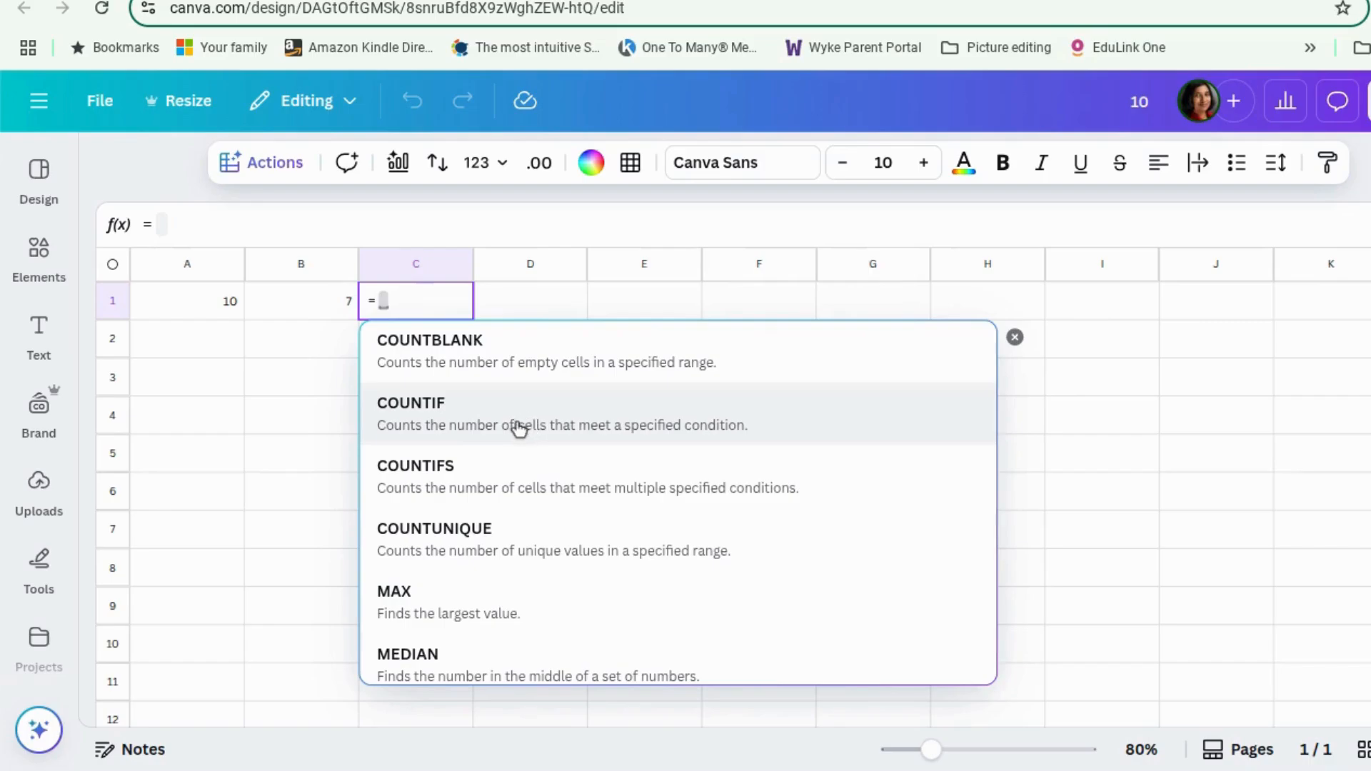
scroll(711, 539, "down", 4)
scroll(714, 537, "down", 1)
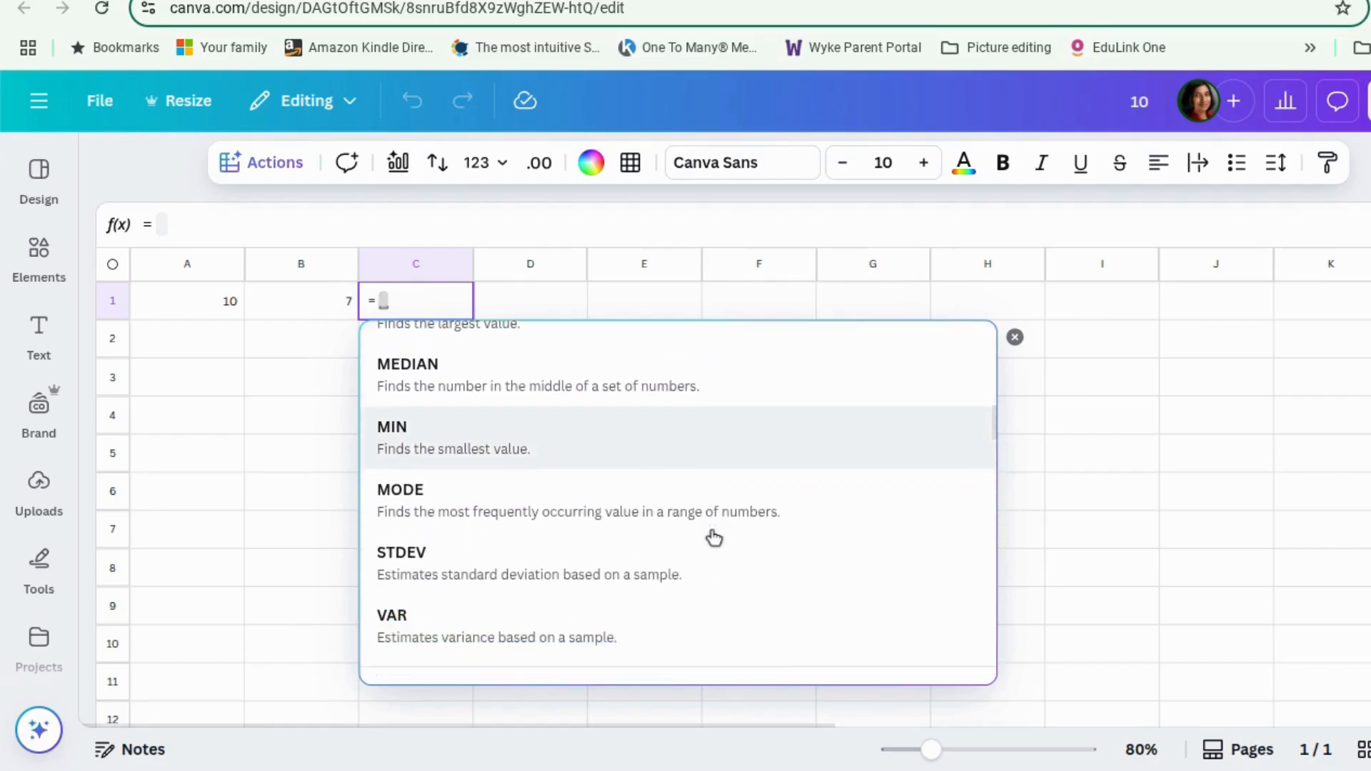
scroll(714, 538, "down", 3)
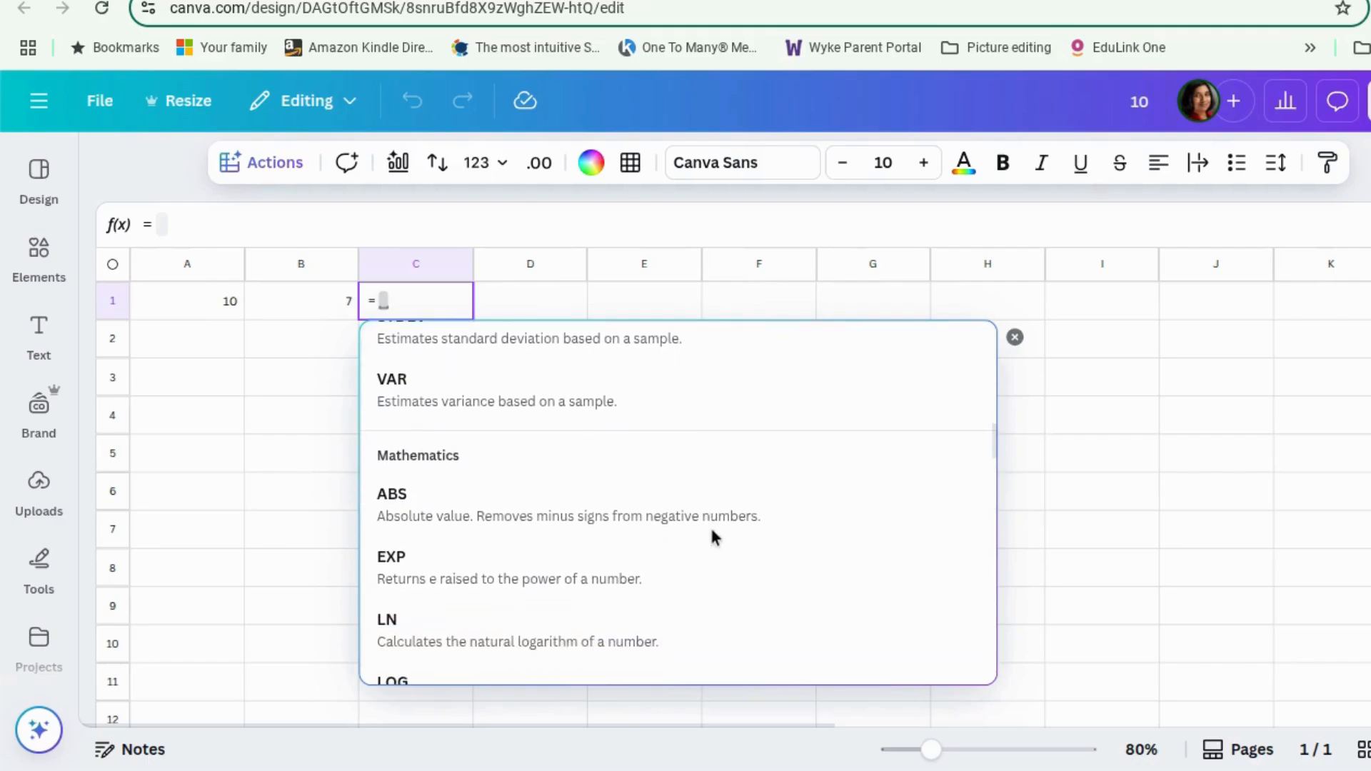
scroll(712, 534, "down", 3)
scroll(714, 537, "down", 3)
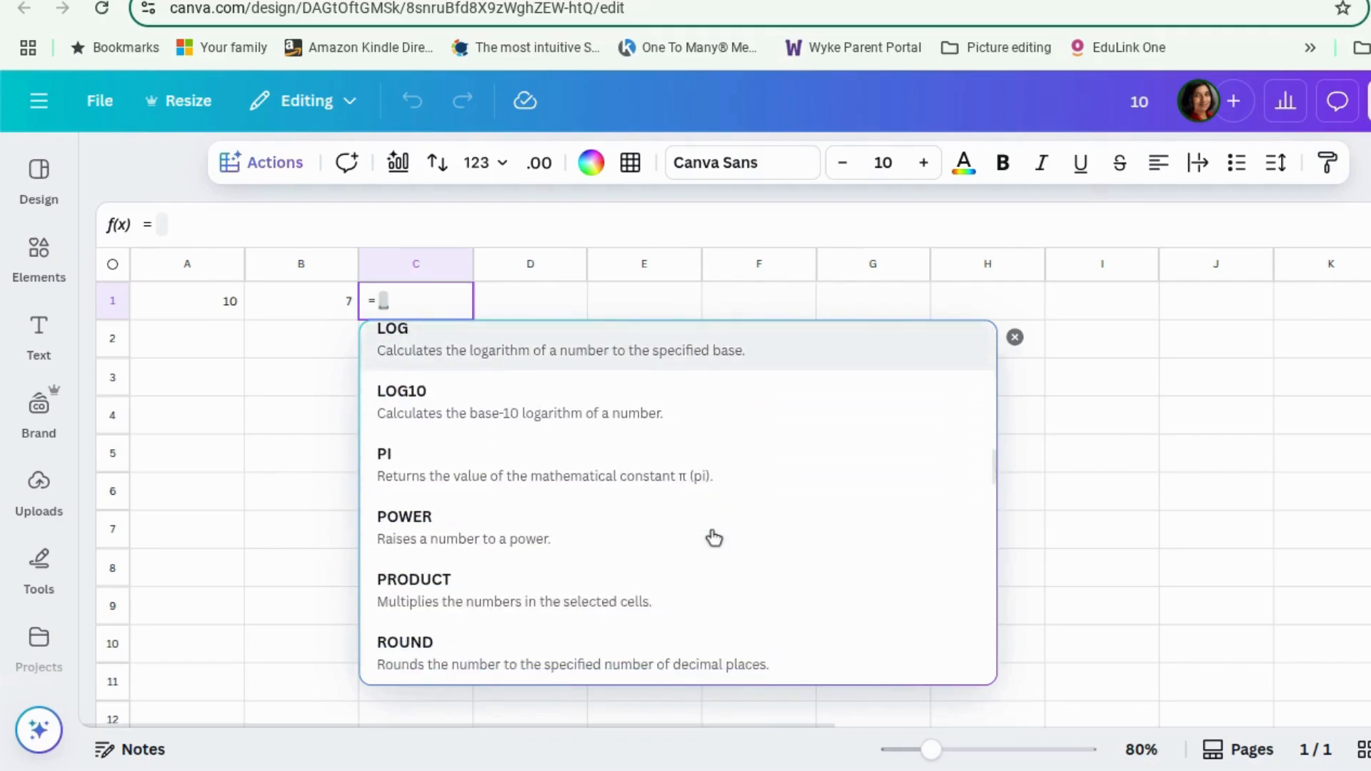
scroll(714, 538, "down", 8)
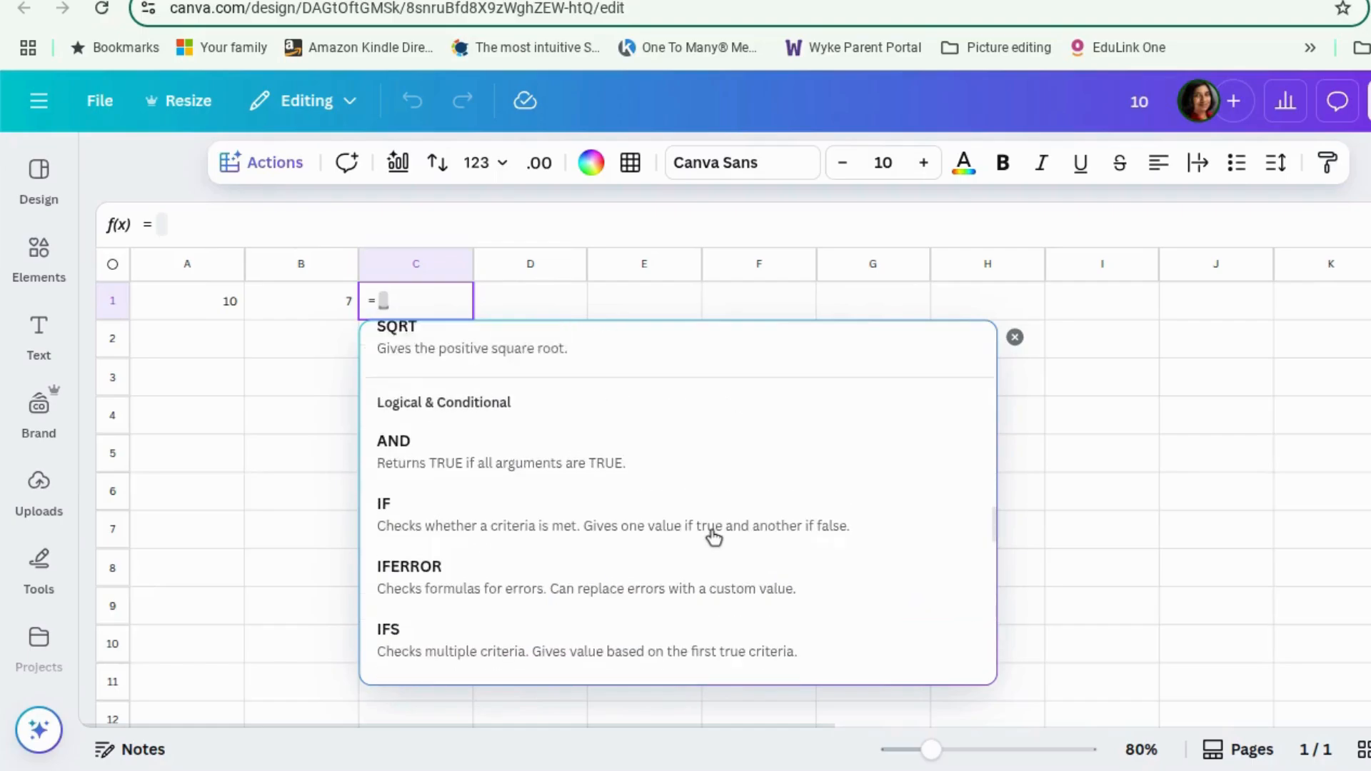
scroll(714, 538, "up", 5)
scroll(714, 538, "down", 6)
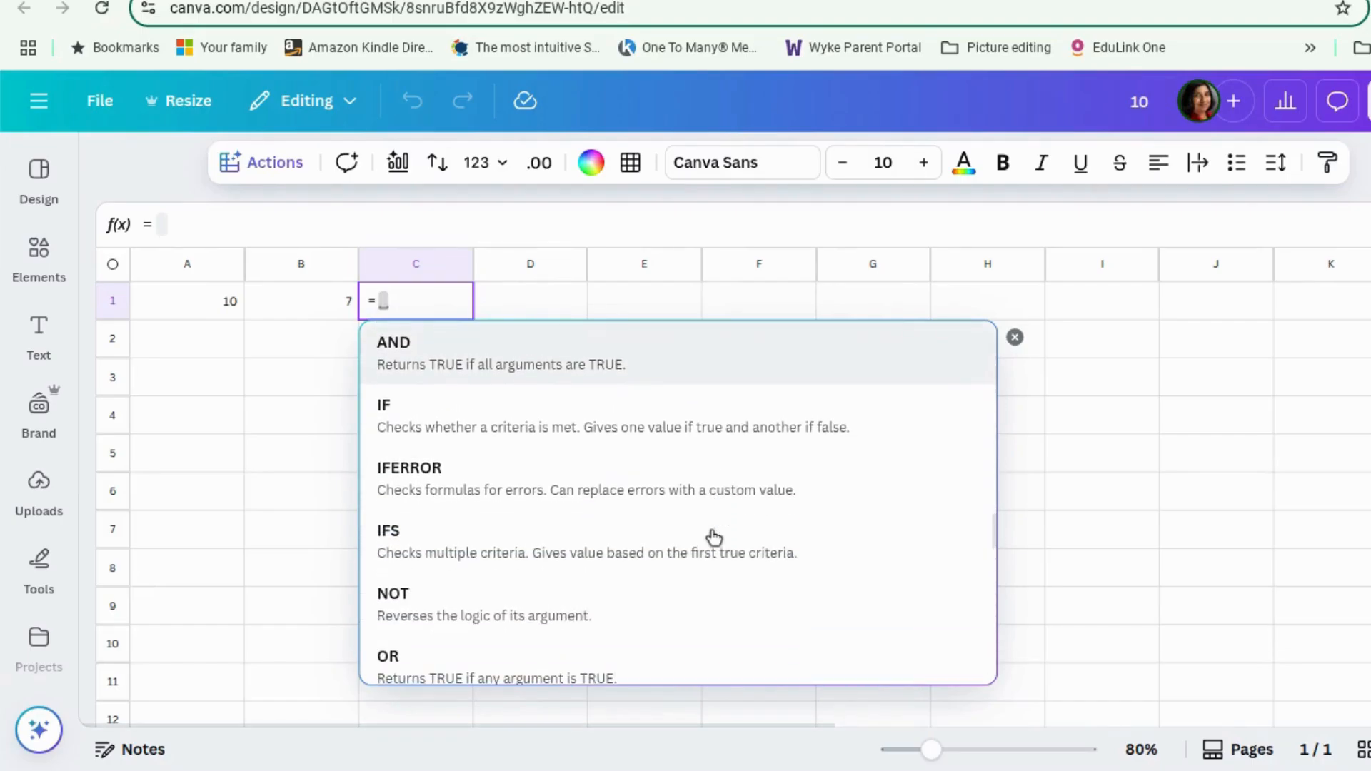
scroll(712, 539, "down", 10)
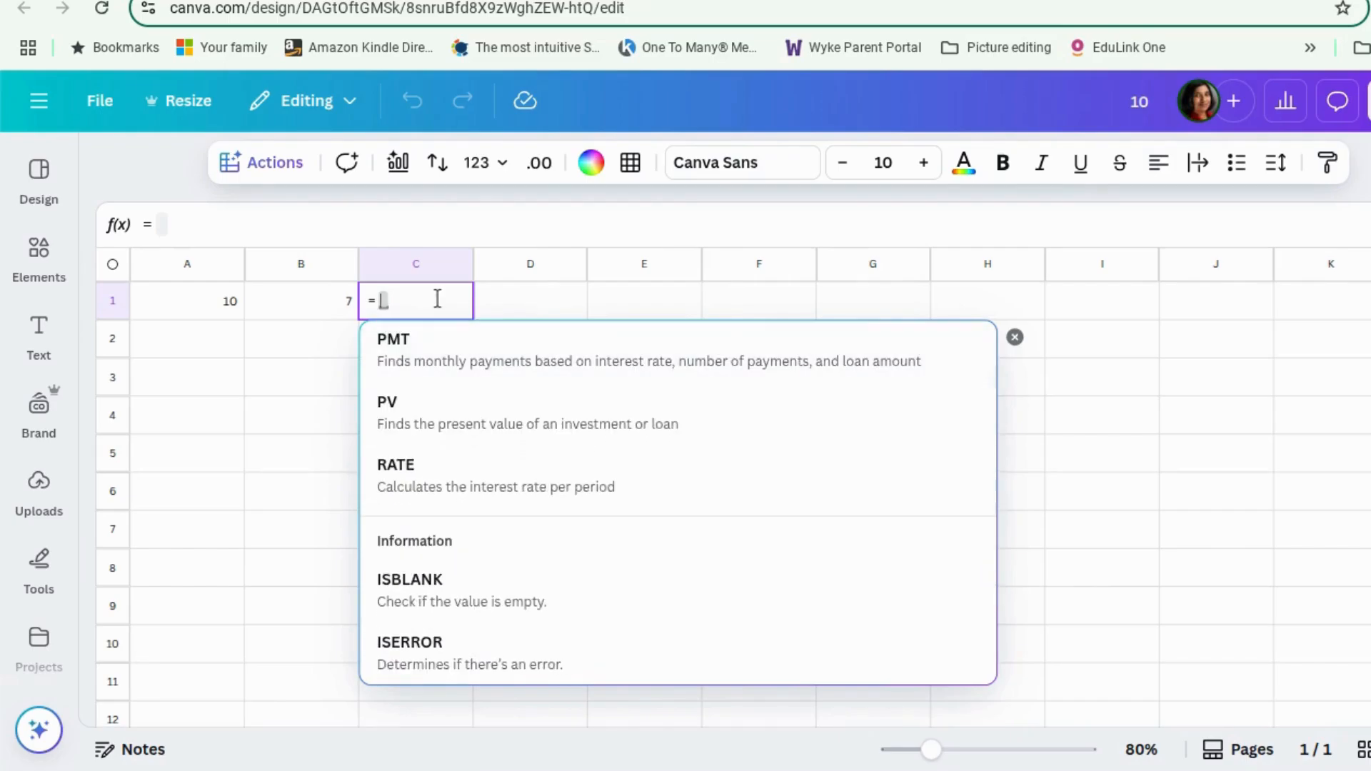
scroll(607, 504, "up", 15)
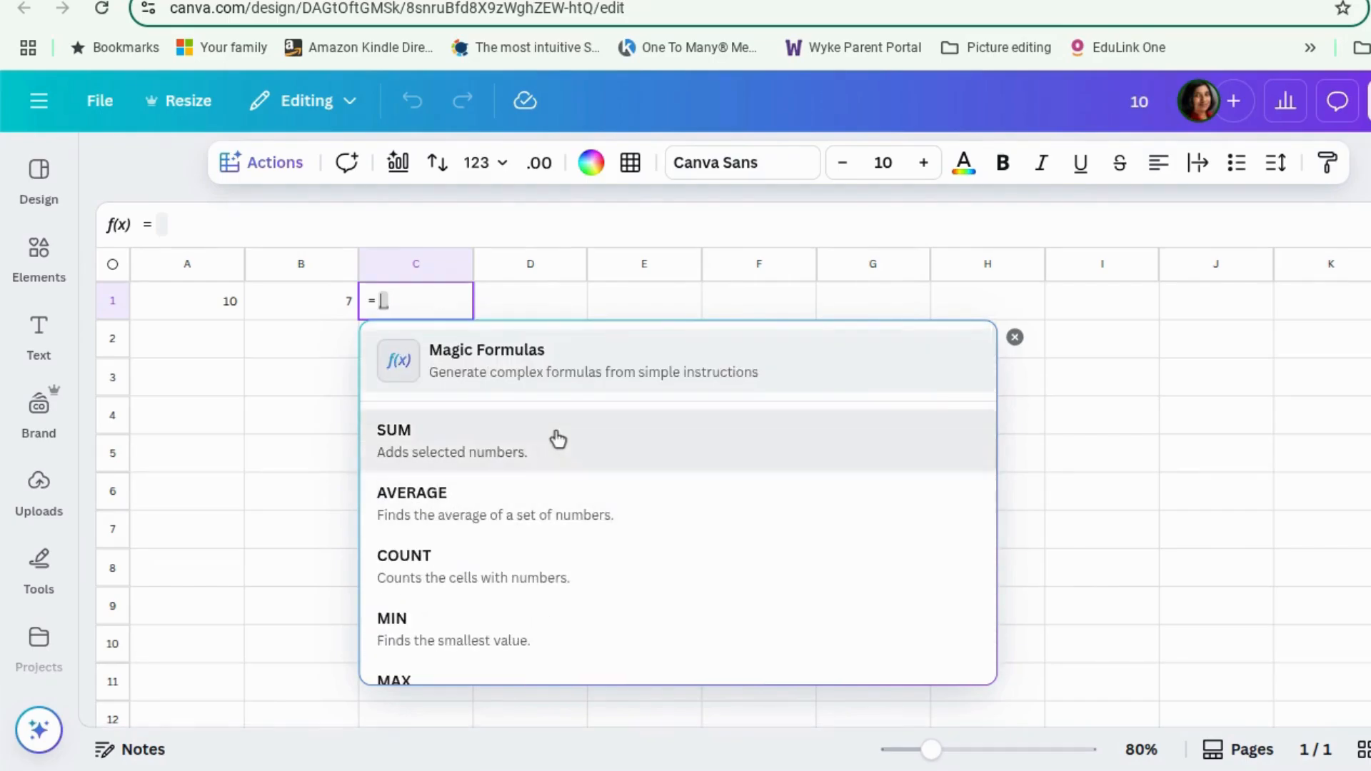
Step: Use the SUM function in cell C1 to add the range A1:B1, and show the finished formula
left_click(558, 439)
left_click_drag(204, 301, 283, 314)
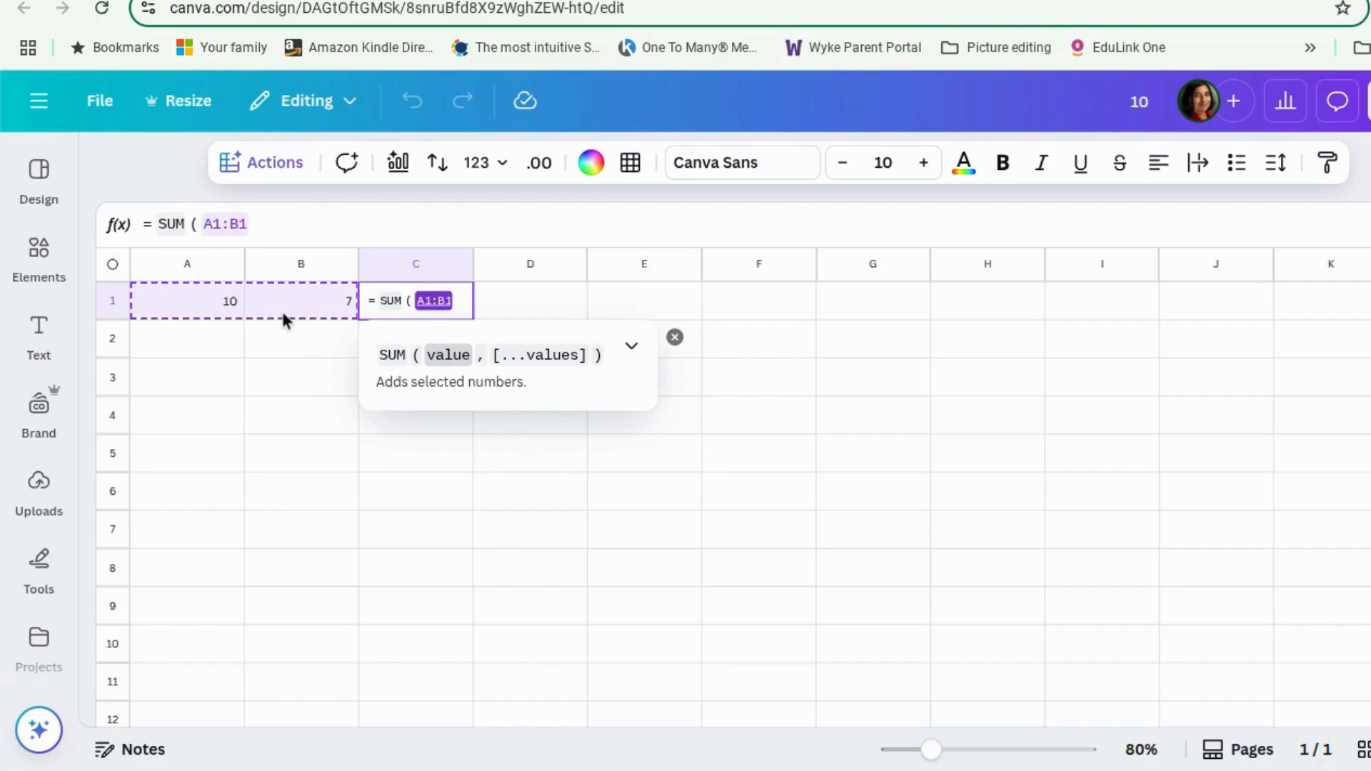
key("Return")
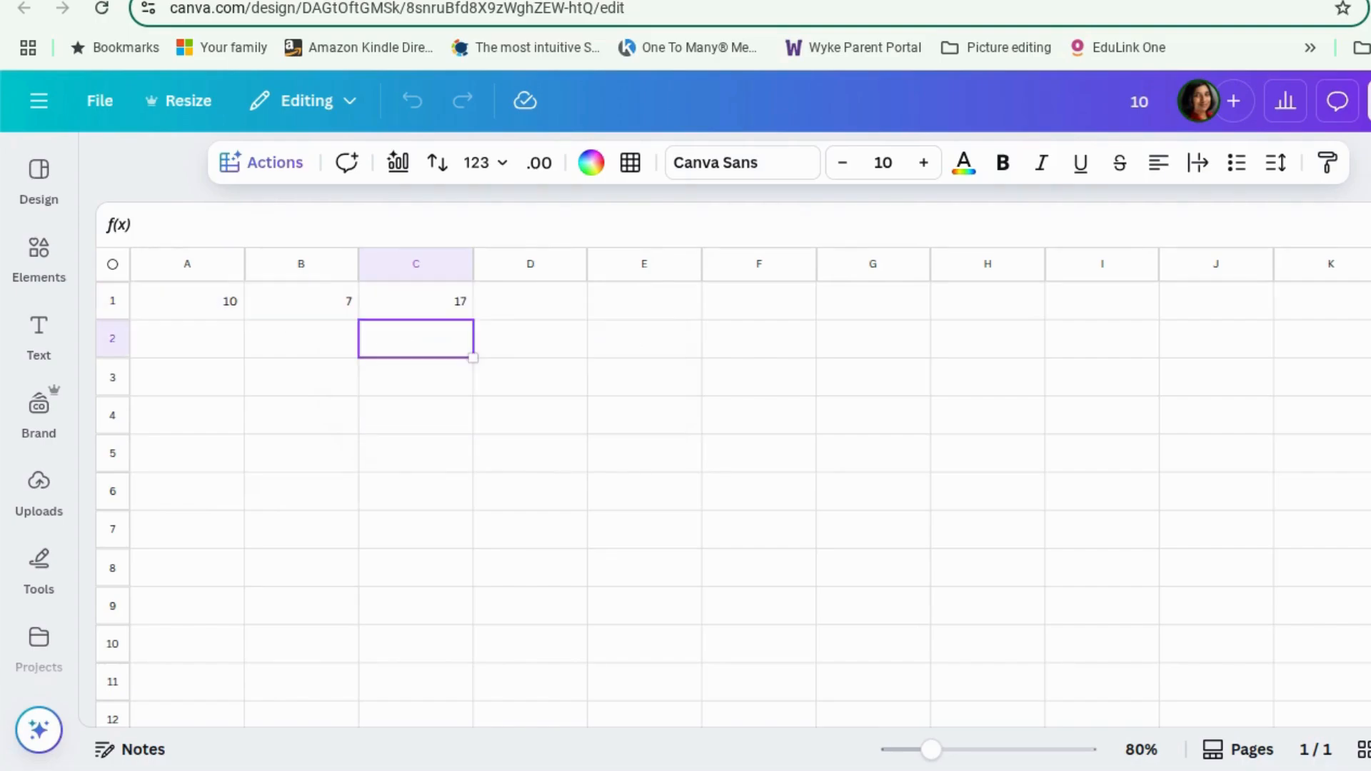
left_click(464, 301)
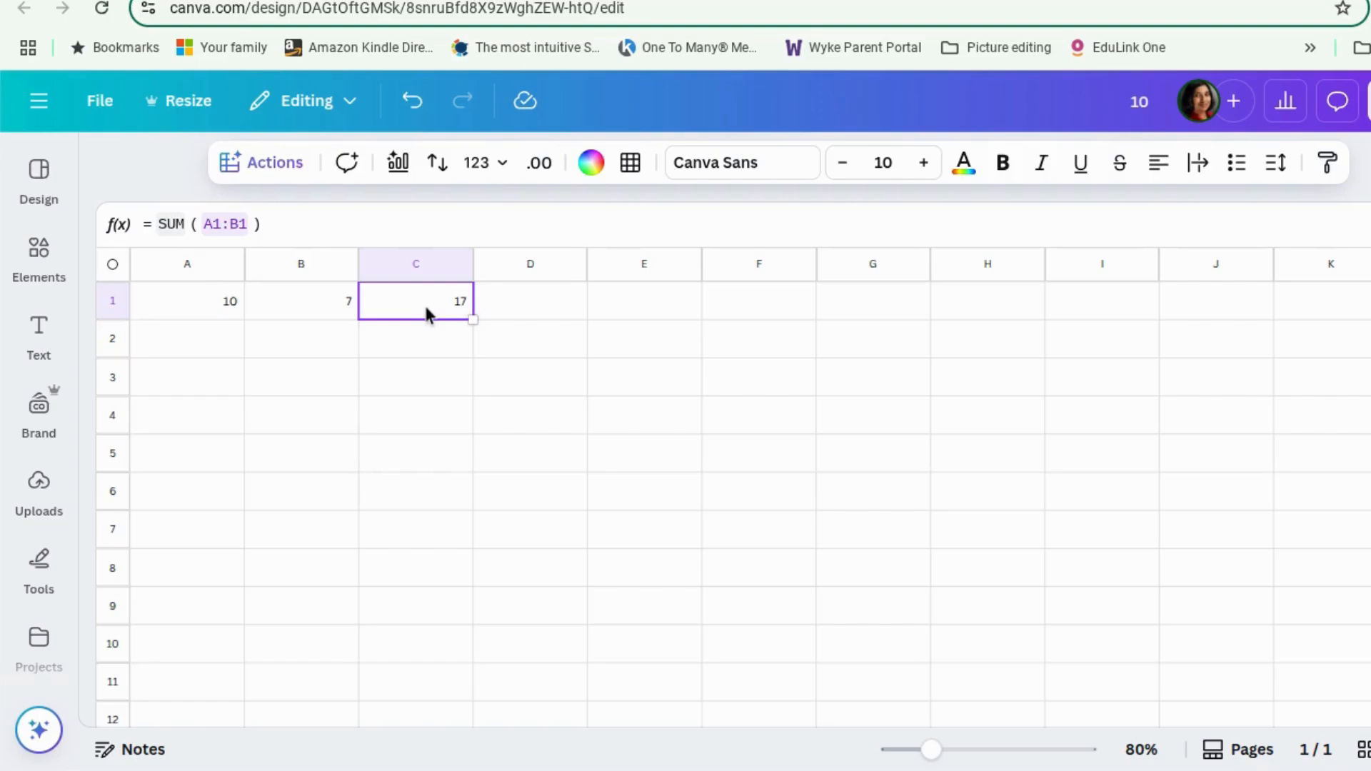
Step: Clear the contents of cells A1 through D2 and select cell A1
left_click_drag(505, 322, 196, 305)
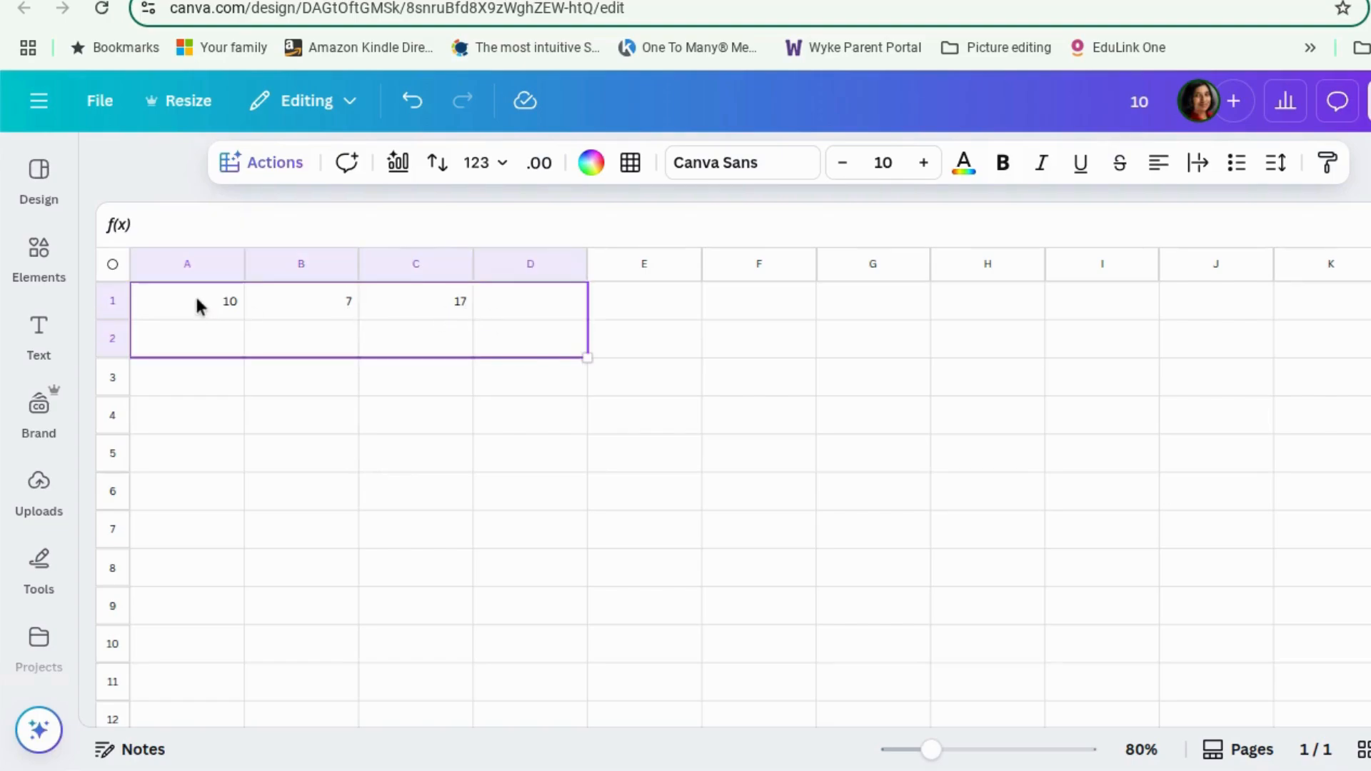
key("Delete")
left_click(195, 304)
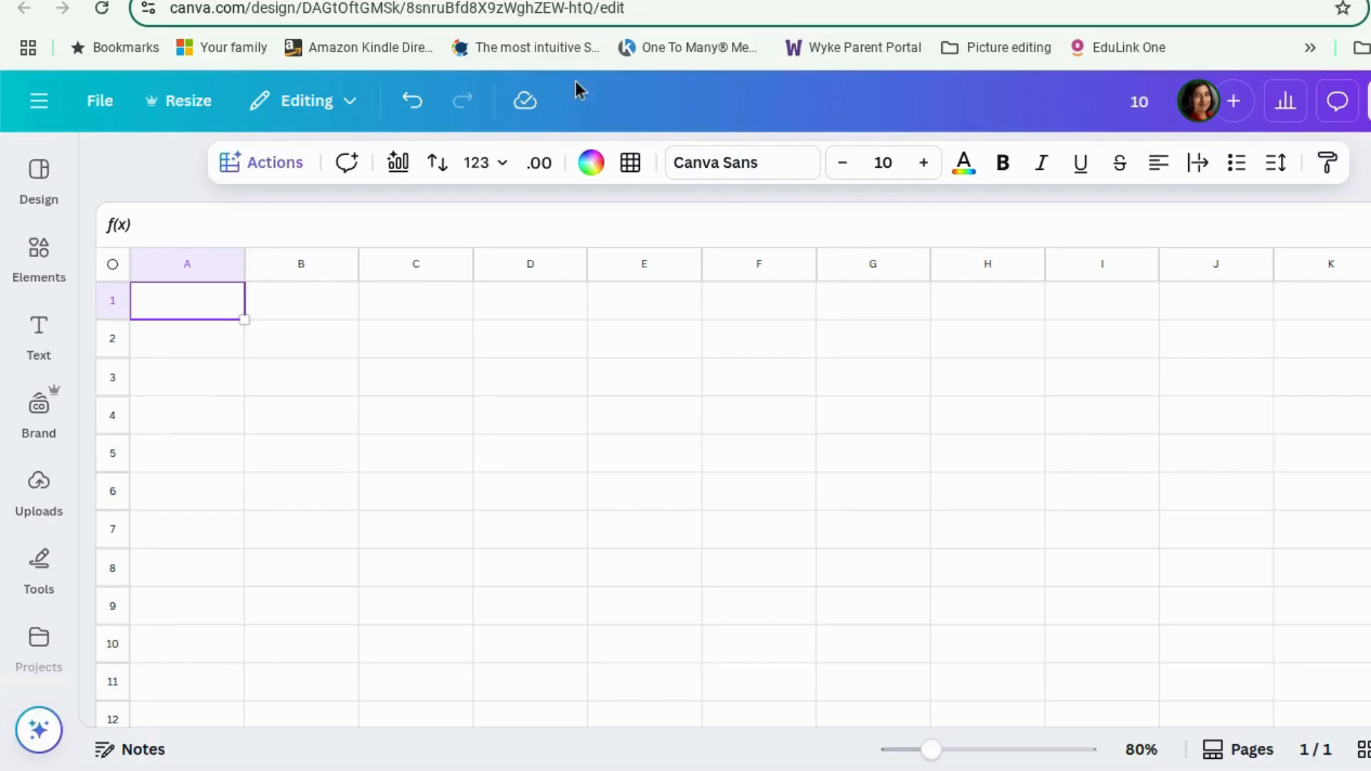
Step: Switch to Amazon in a new browser tab and look through the product page for the book The Winner Bakes It All
key("ctrl+t")
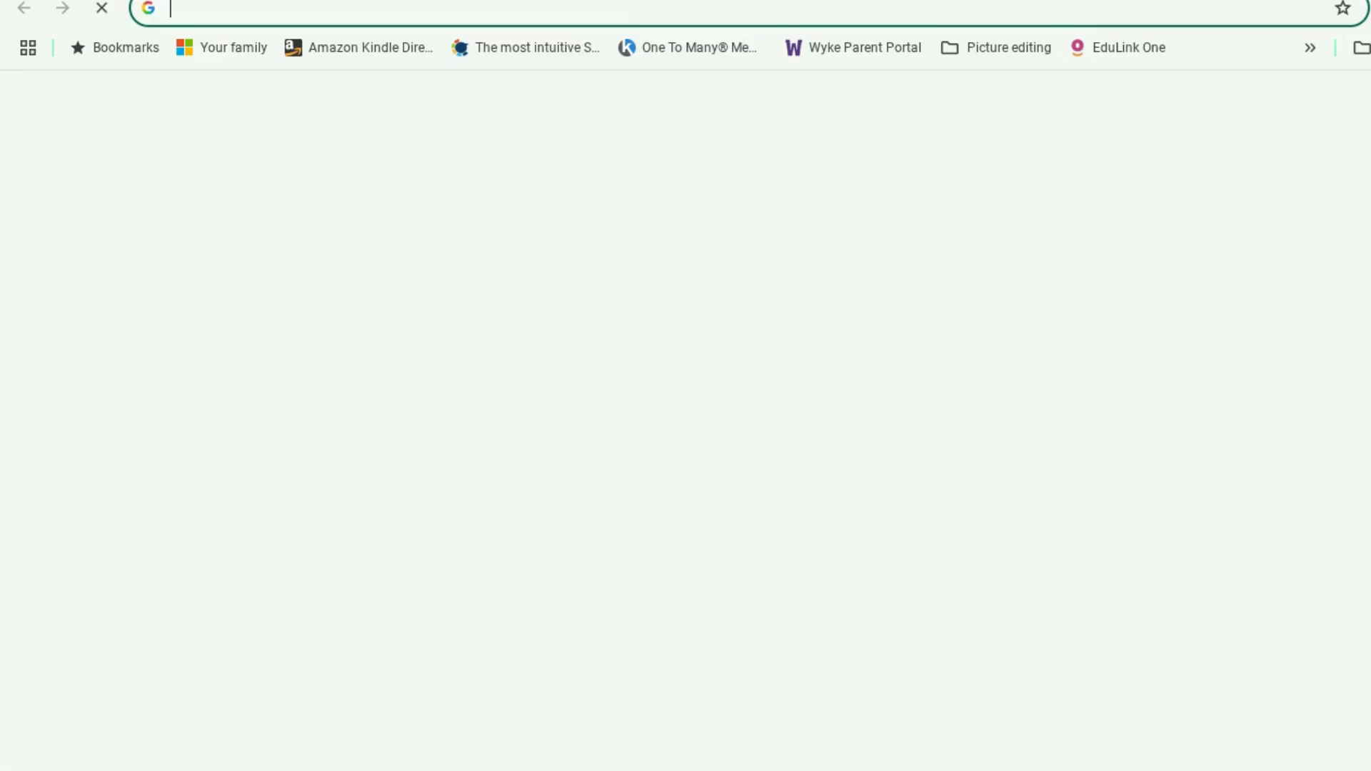
scroll(901, 575, "down", 15)
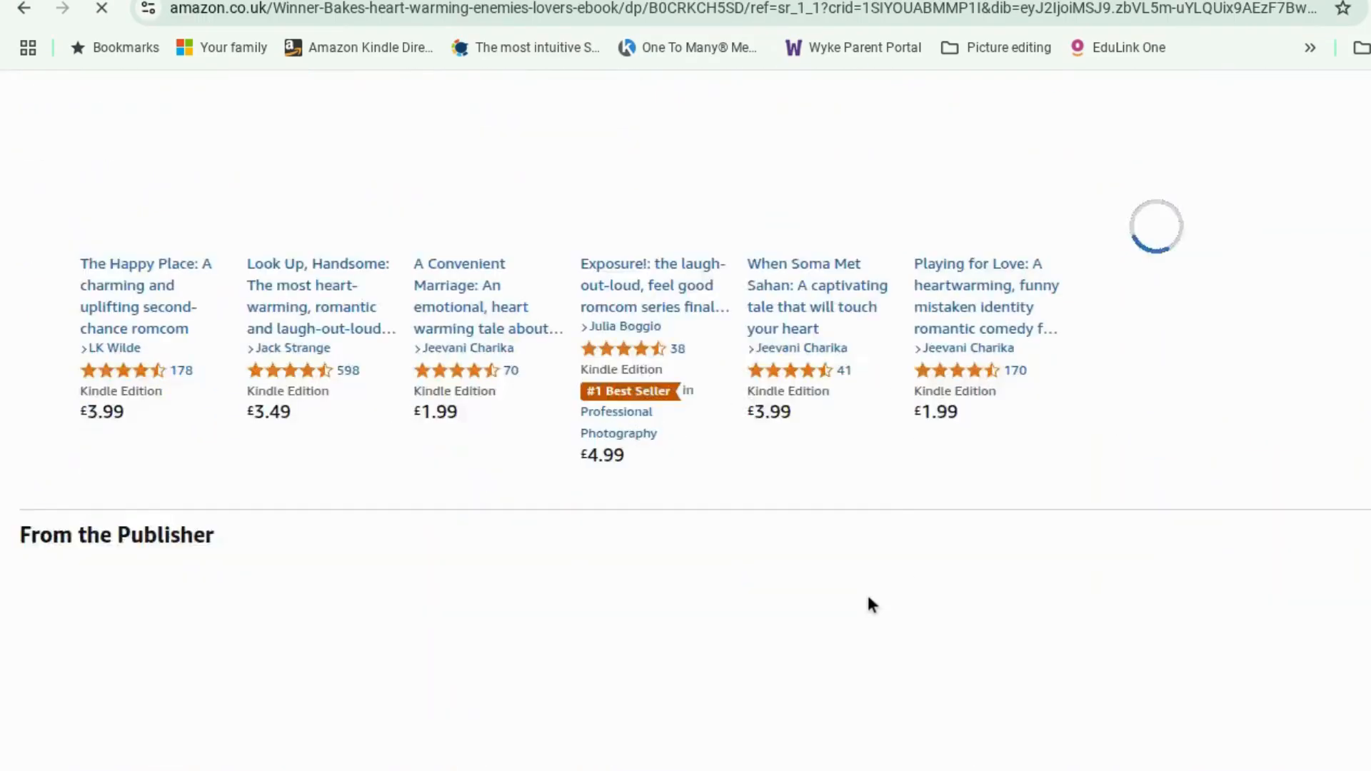
scroll(870, 603, "down", 20)
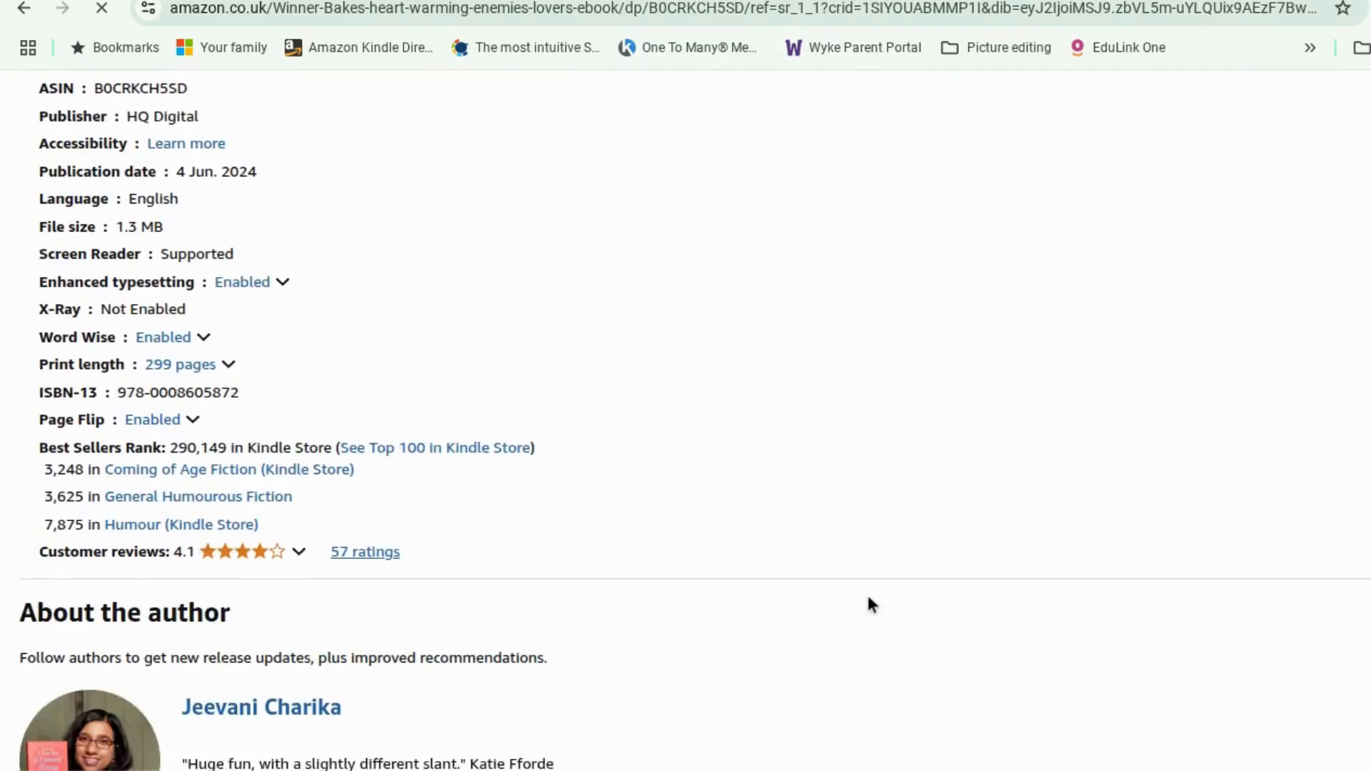
scroll(868, 600, "up", 15)
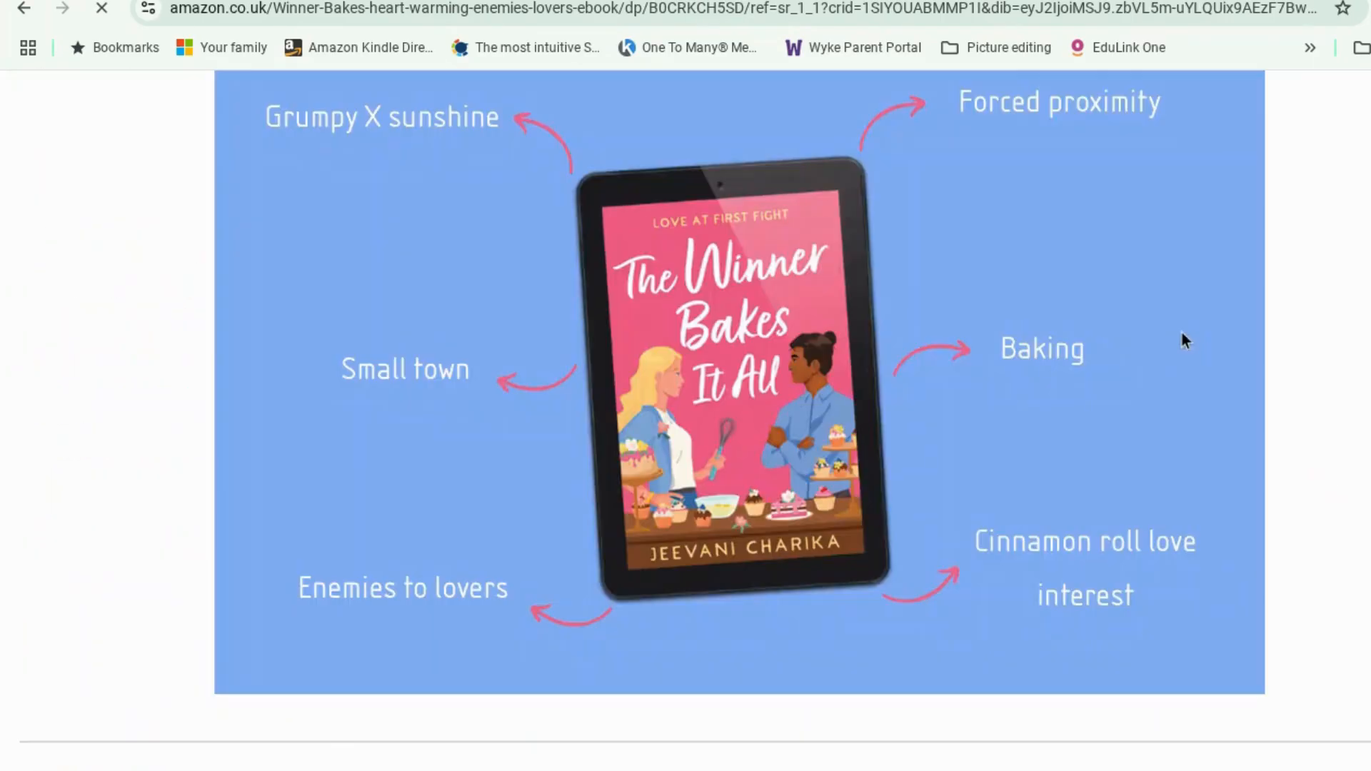
scroll(975, 491, "down", 3)
scroll(975, 493, "up", 10)
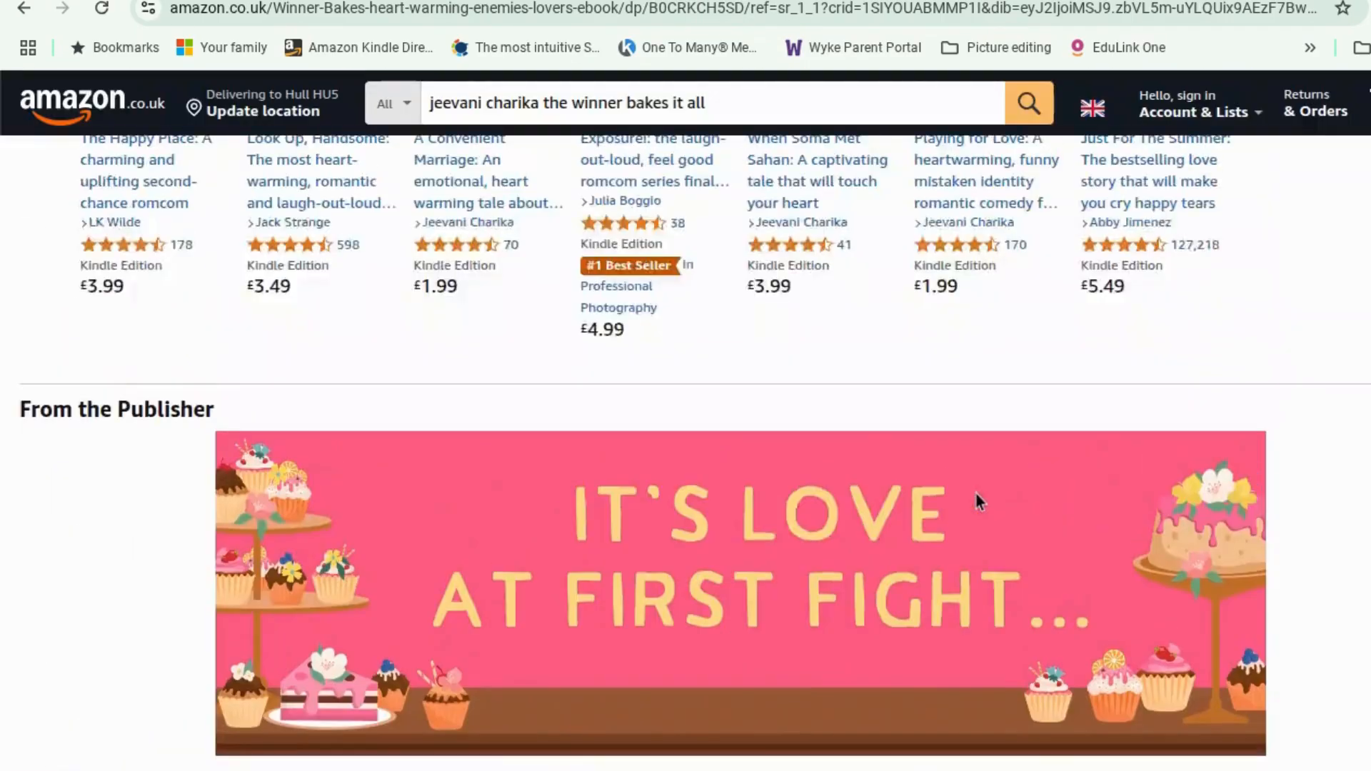
scroll(975, 494, "up", 10)
scroll(974, 490, "down", 3)
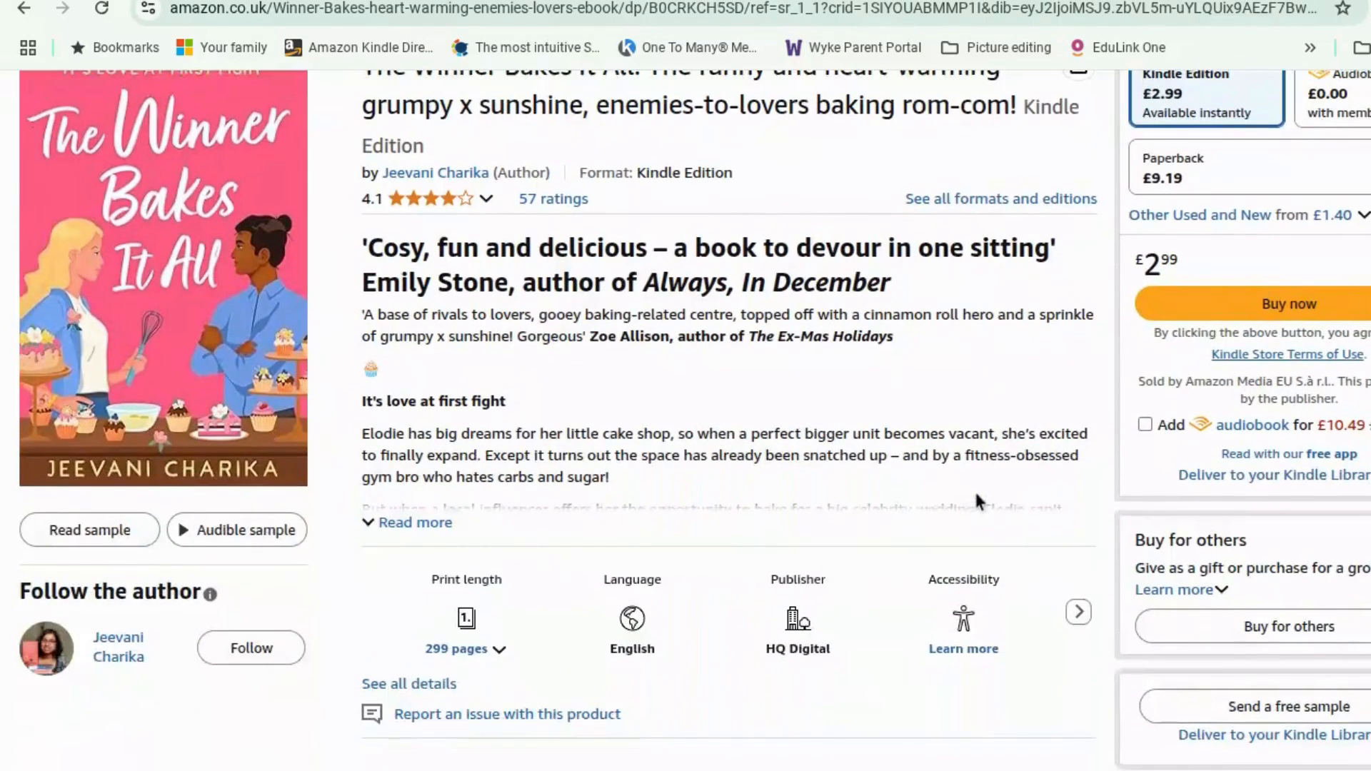
scroll(974, 489, "down", 1)
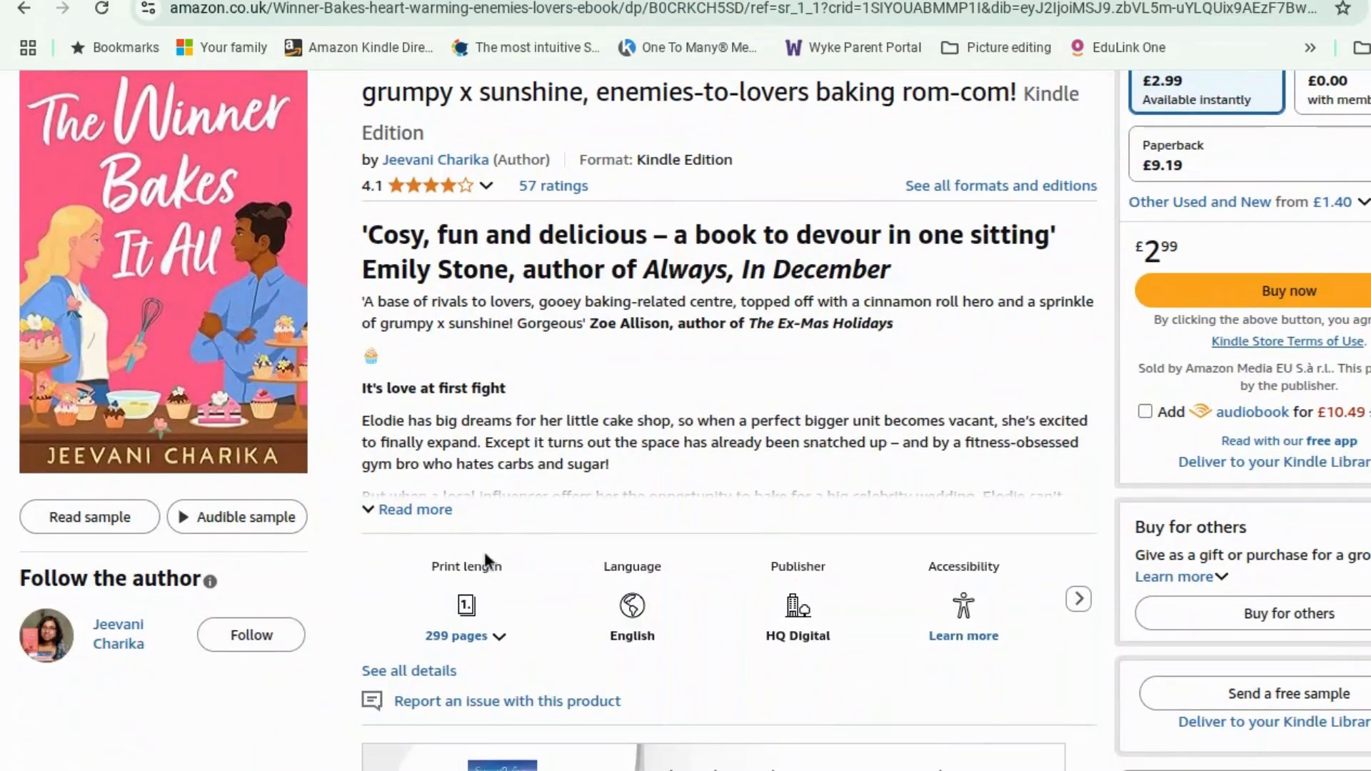
Step: Expand the book description, copy the quote beginning 'A base of rivals to lovers' with its attribution, and return to the Canva sheet
left_click(372, 509)
scroll(750, 369, "down", 2)
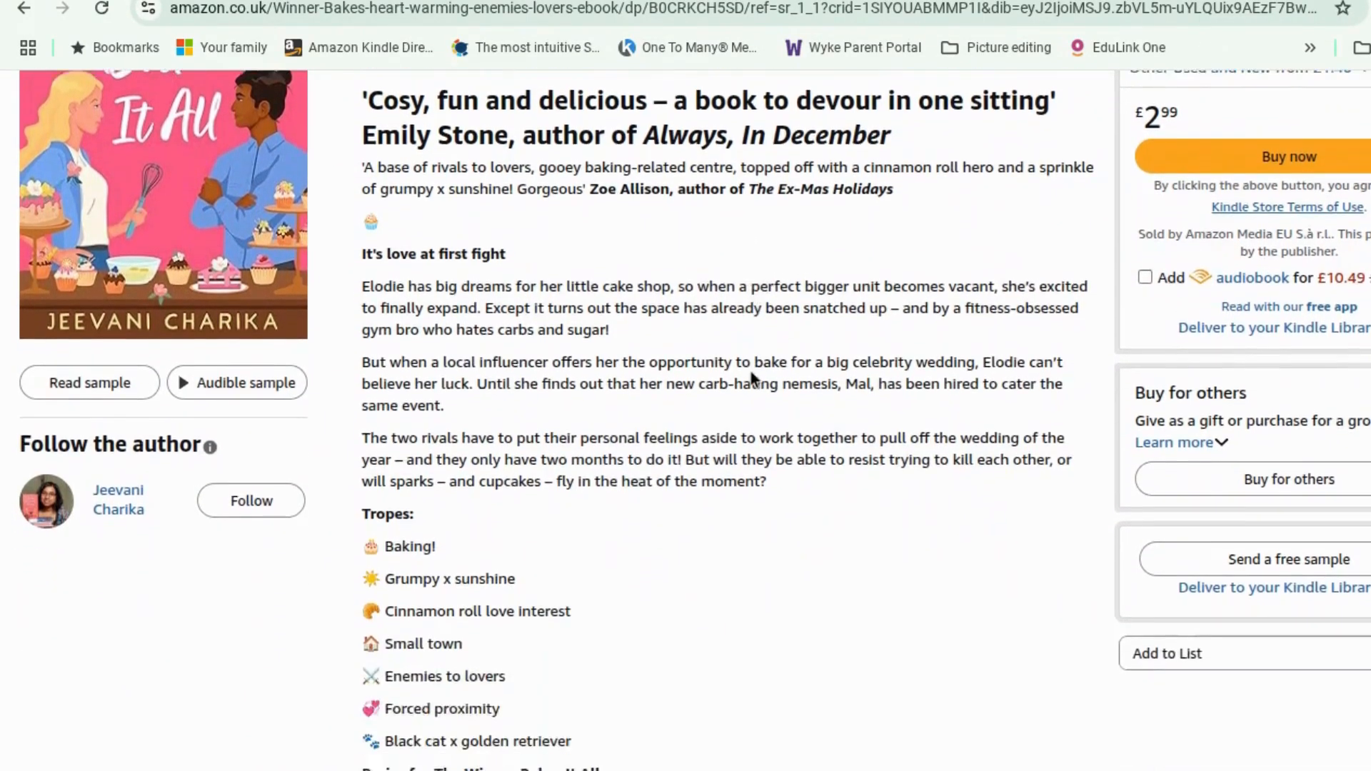
scroll(918, 235, "up", 2)
left_click_drag(914, 293, 366, 265)
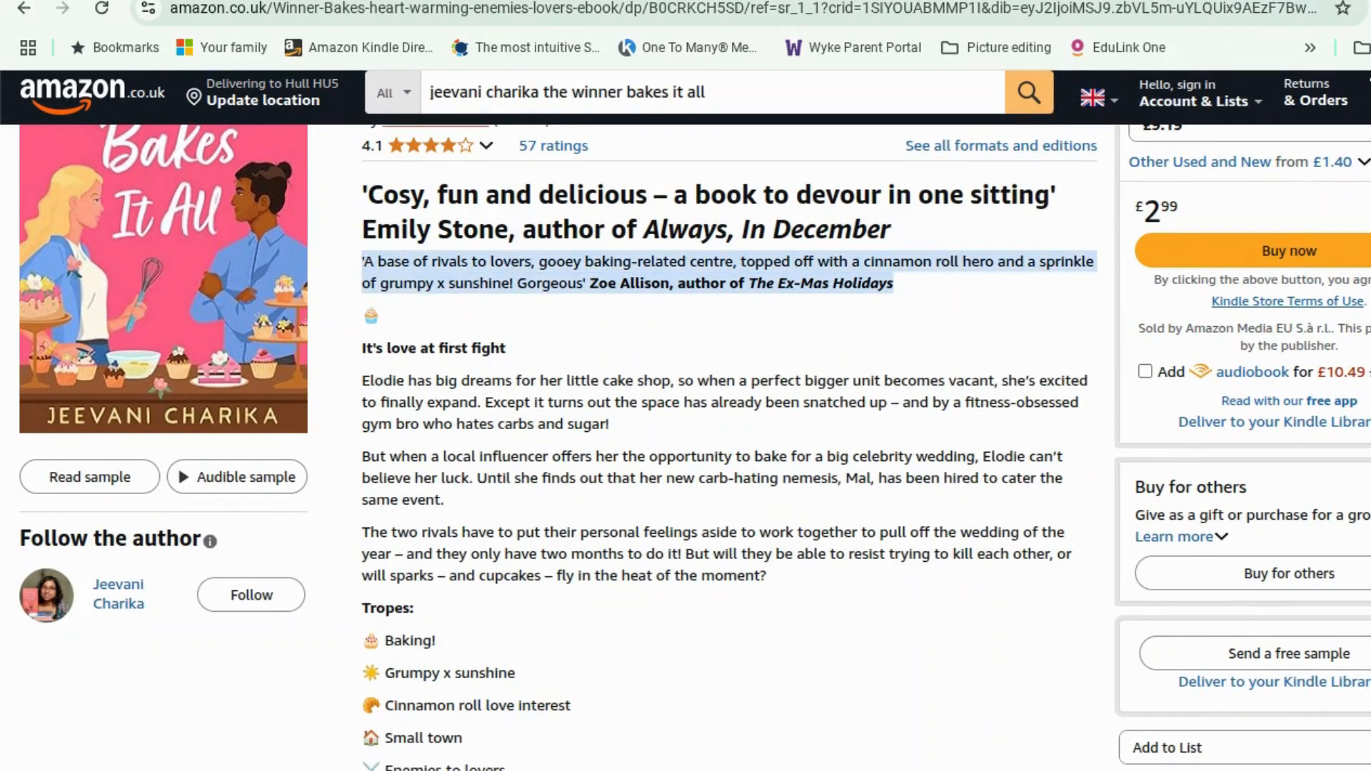
left_click(728, 2)
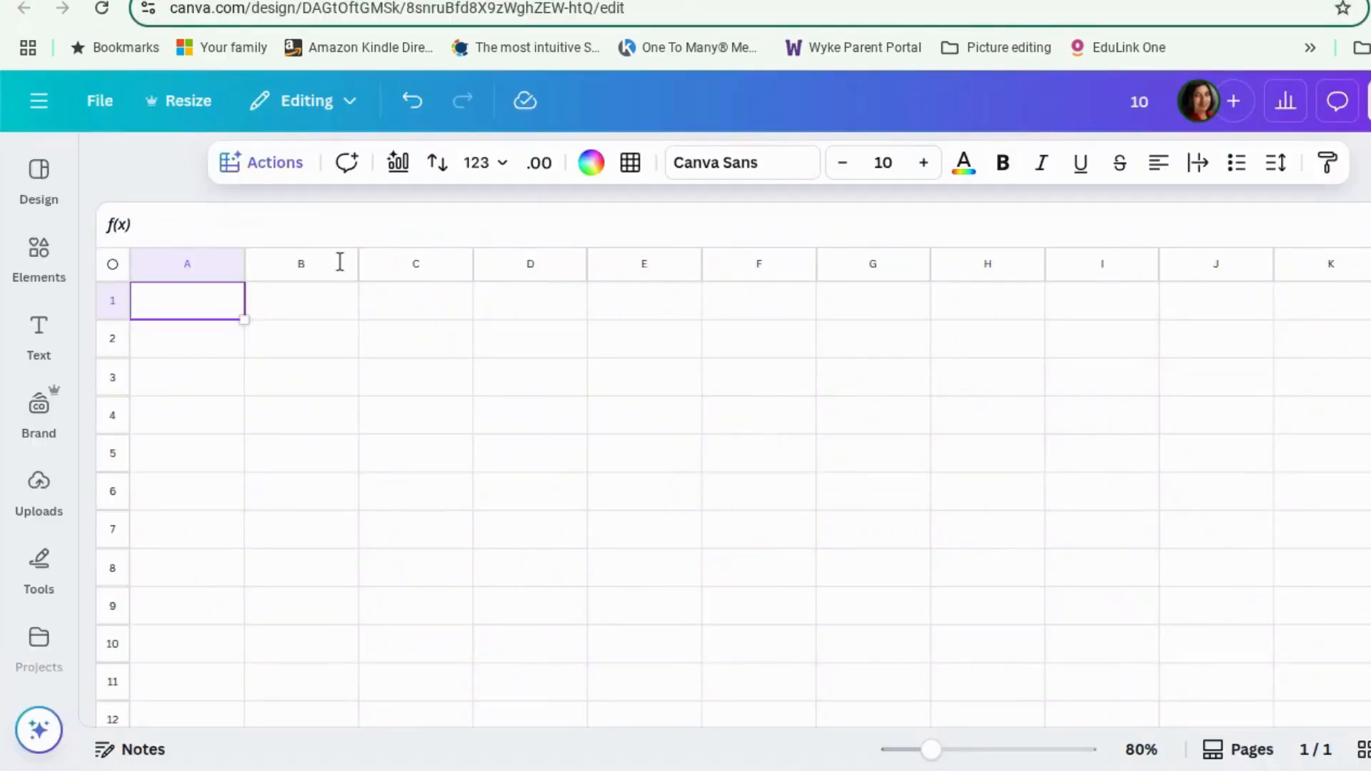
double_click(229, 310)
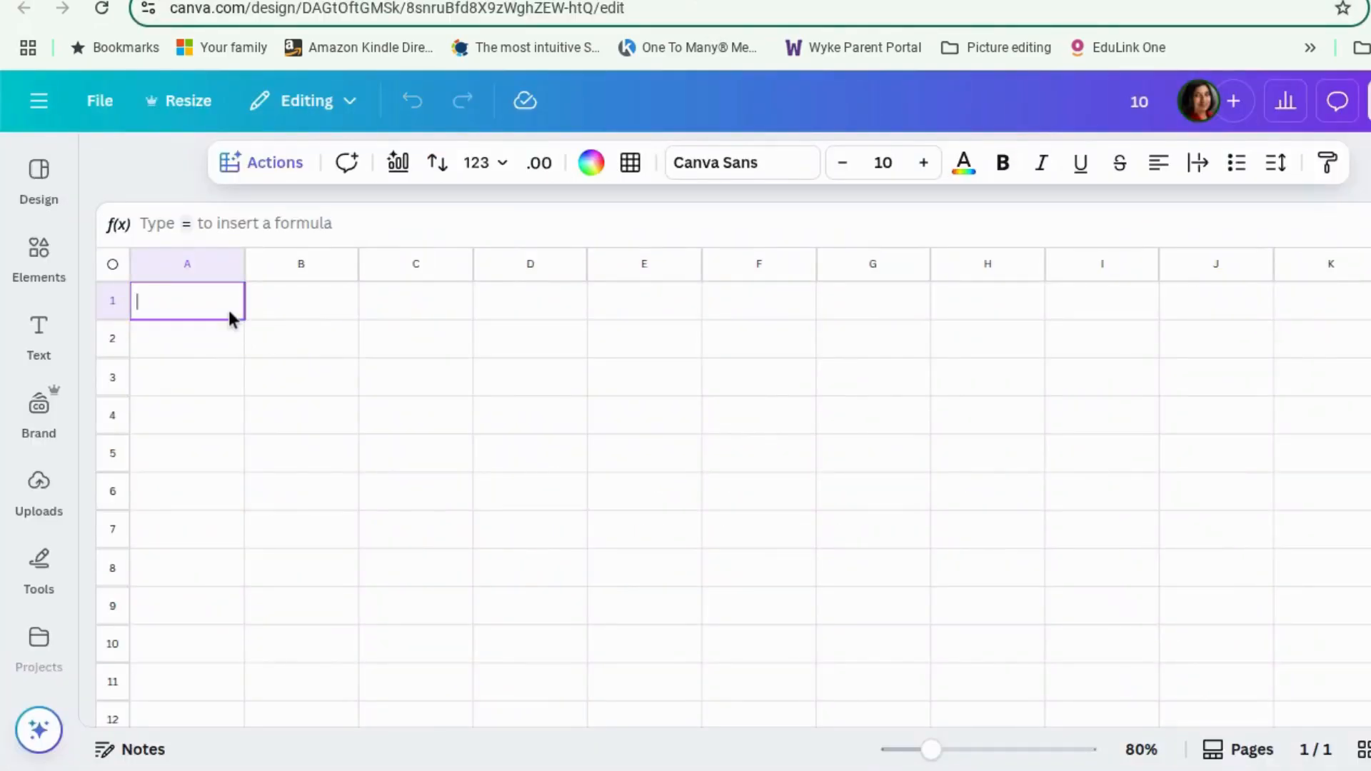
type("Quote")
key("Tab")
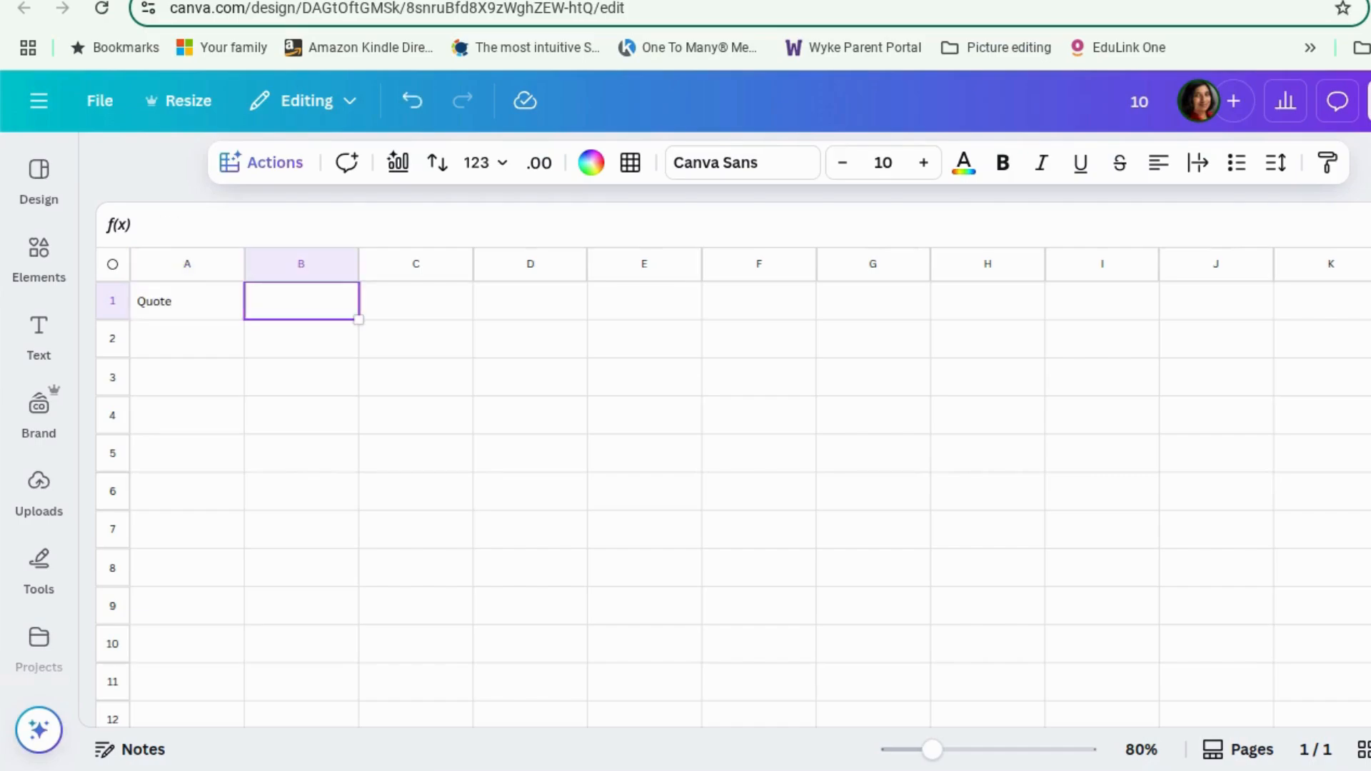
type("FUll R")
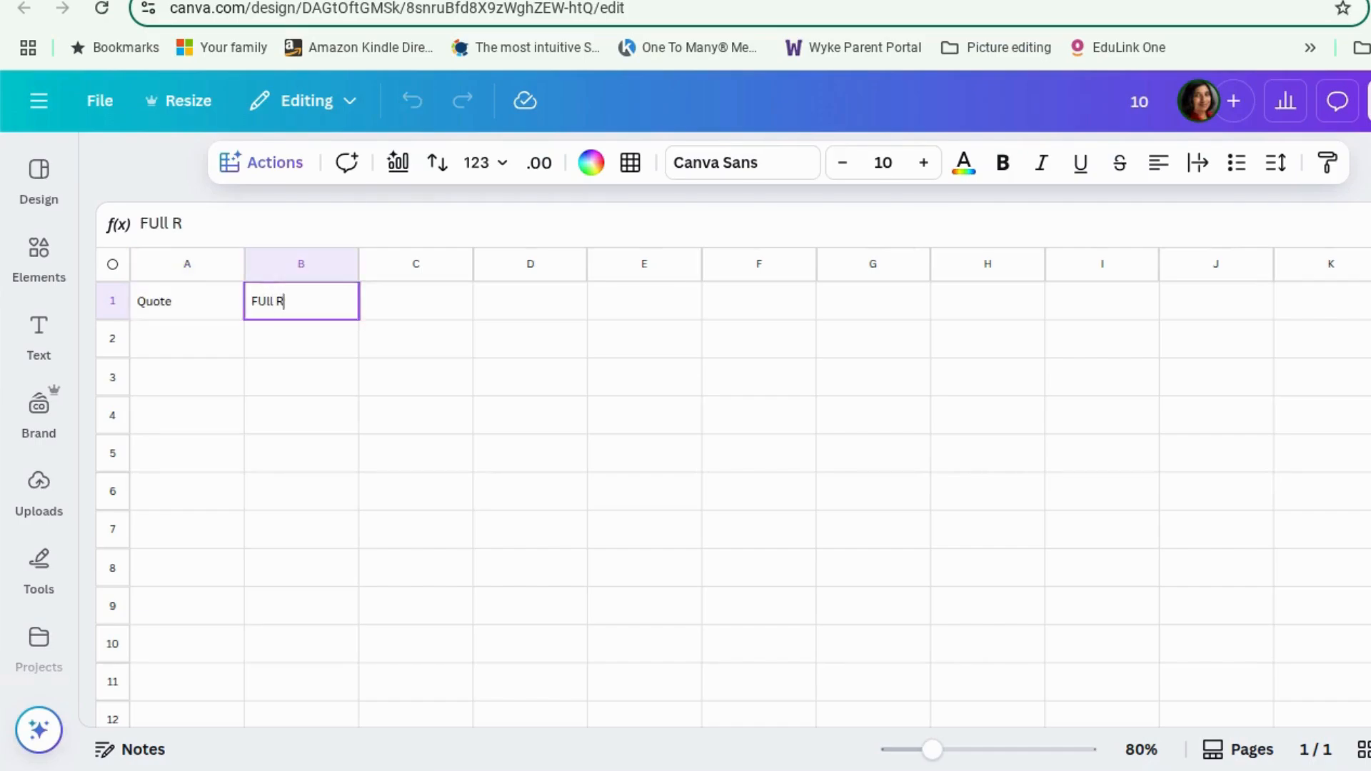
key("BackSpace")
key("BackSpace")
key("BackSpace")
key("BackSpace")
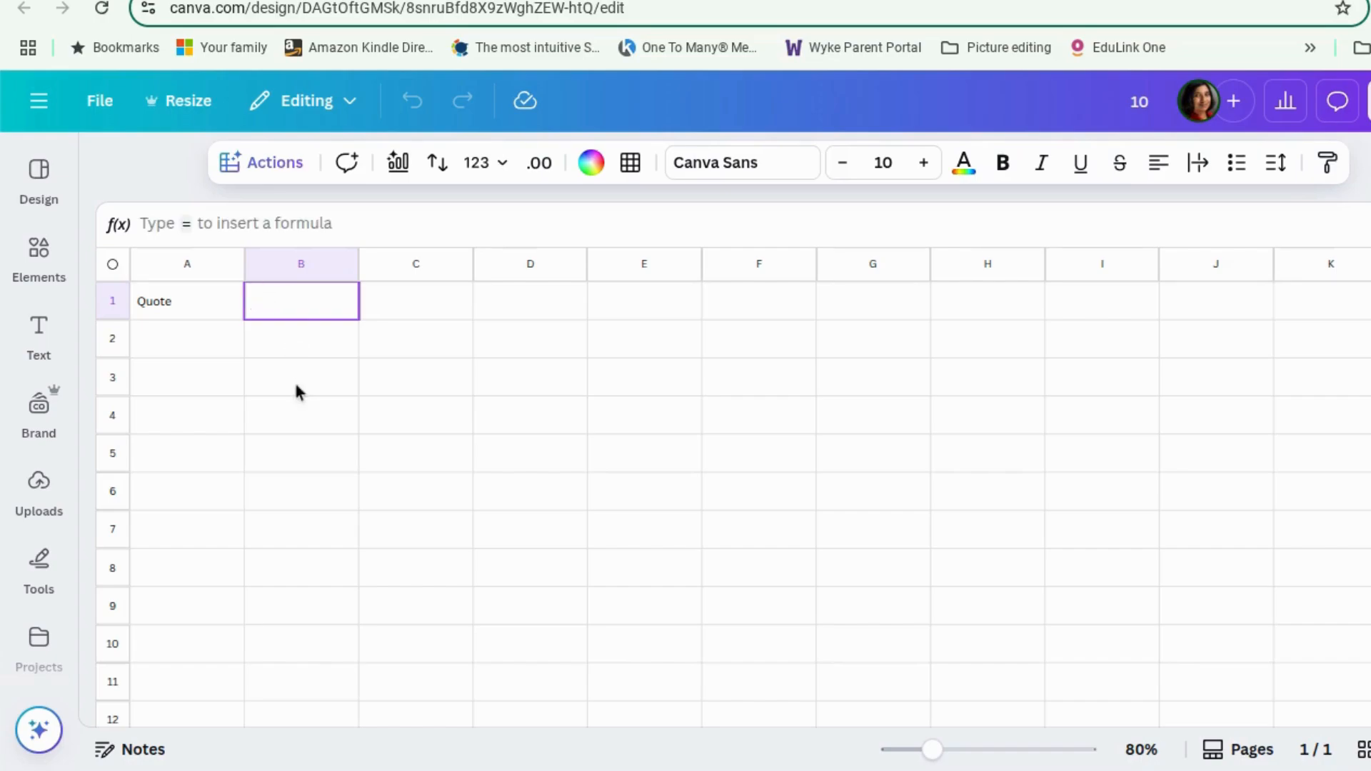
double_click(217, 305)
key("BackSpace")
key("BackSpace")
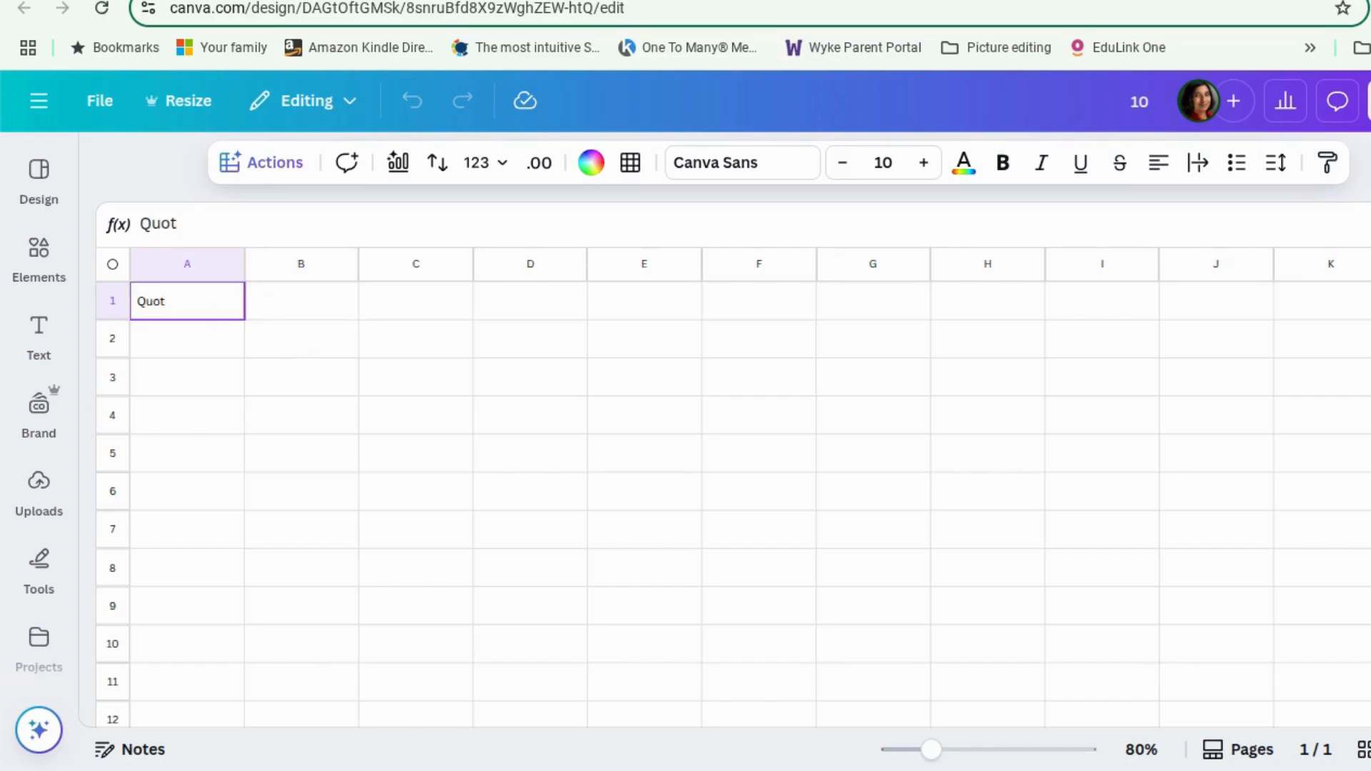
key("BackSpace")
key("BackSpace")
key("BackSpace")
Step: Enter the column headings Full review, Quote, Source and Image in cells A1 to D1
type("Full review")
key("Tab")
type("Qupte")
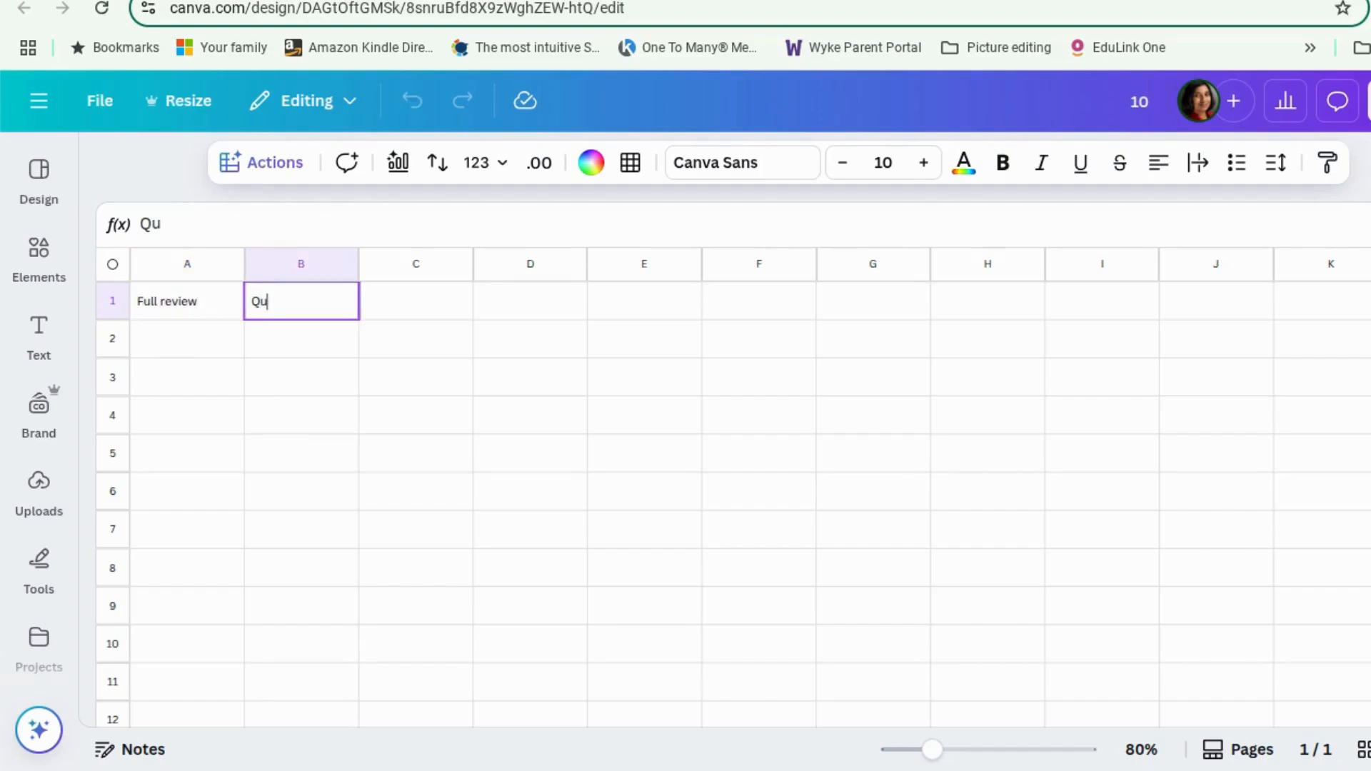
key("BackSpace")
key("BackSpace")
key("BackSpace")
type("ote")
key("Tab")
type("Source")
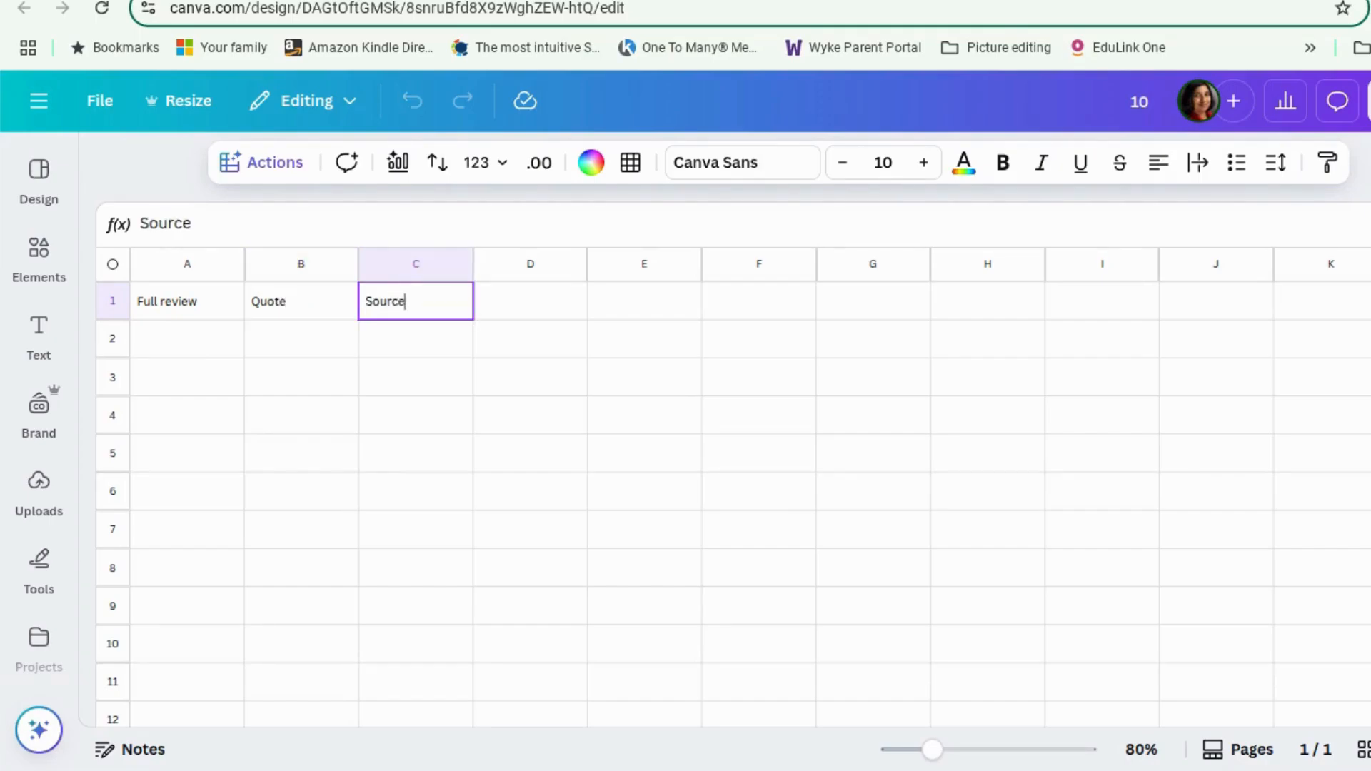
key("Tab")
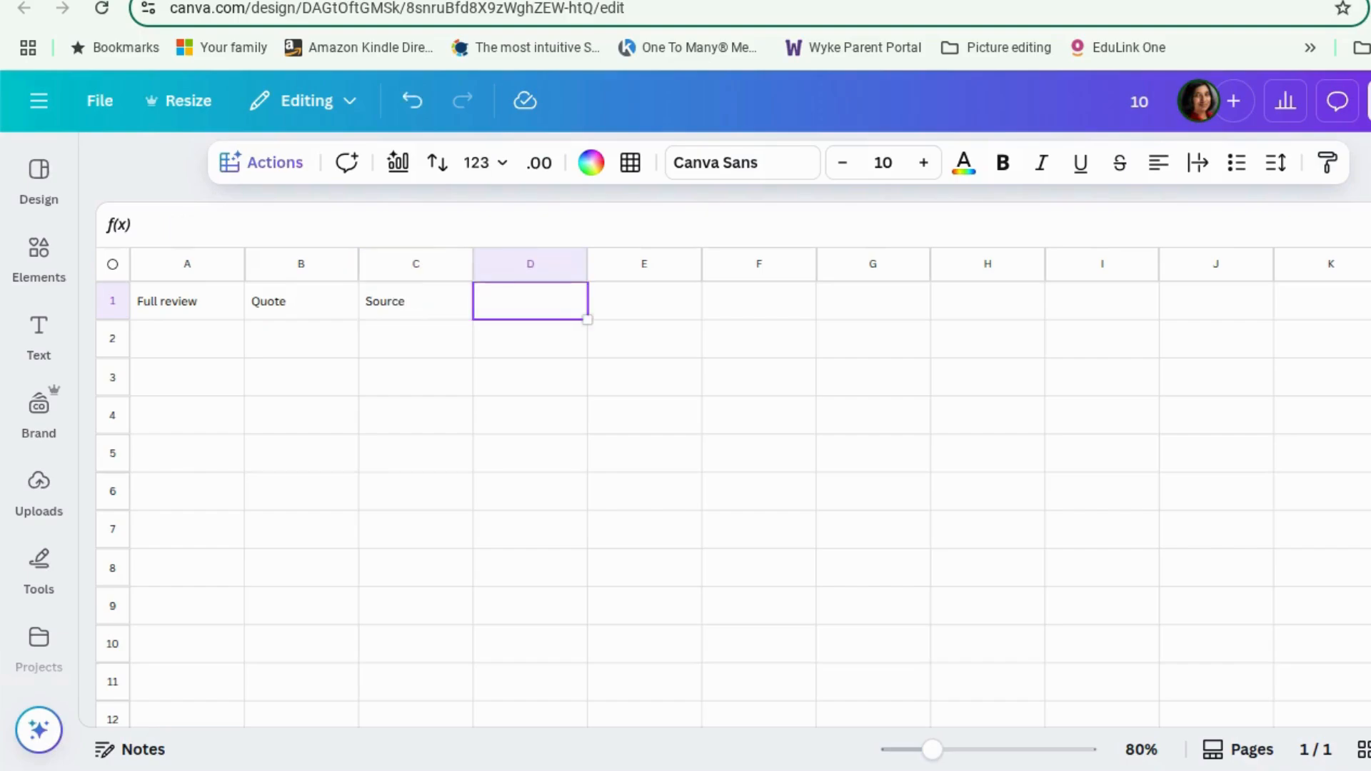
type("Image")
key("Tab")
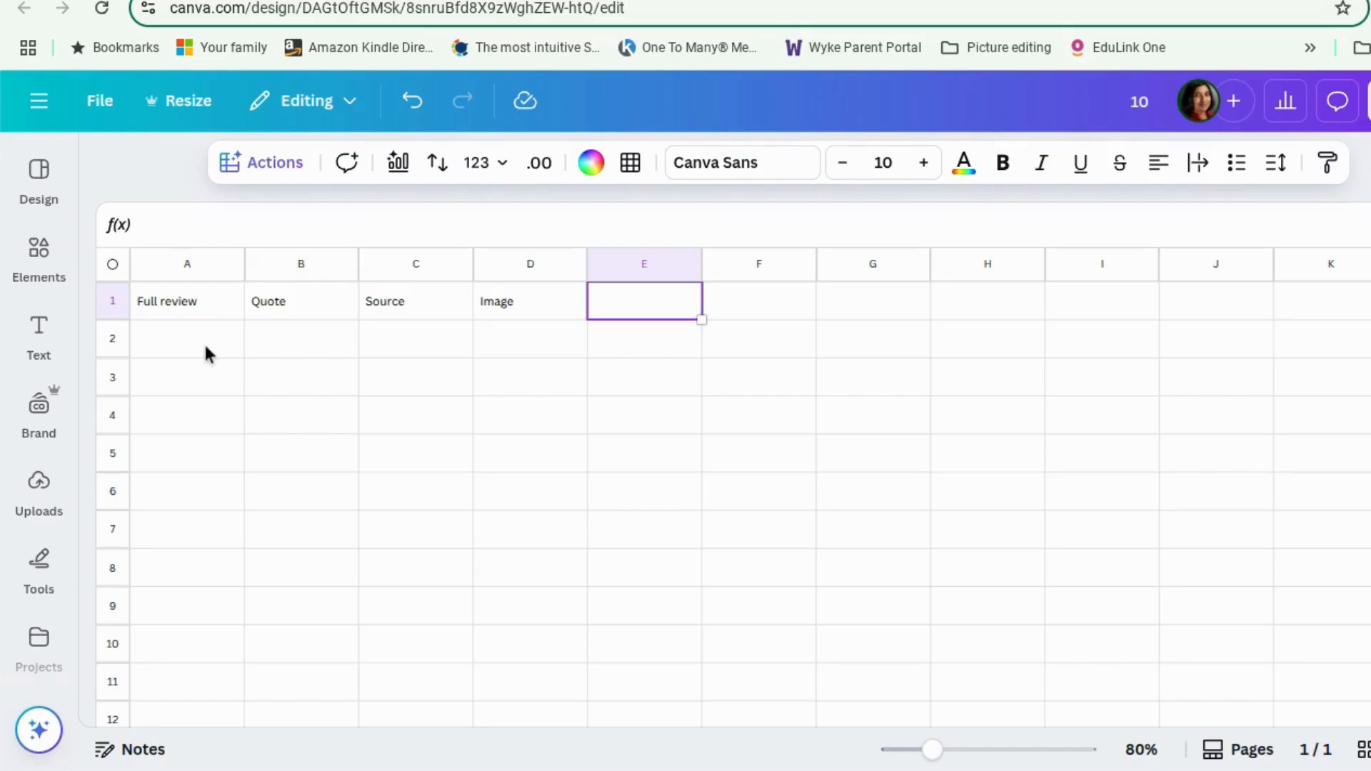
Step: Paste the copied 'A base of rivals to lovers' quote into cell A2 and wrap its text
left_click(184, 338)
type("'A base of rivals to lovers, gooey baking-related centre, topped off with a cinnamon roll hero and a sprinkle of grumpy x sunshine! Gorgeous' Zoe Allison, author of The Ex-Mas Holidays")
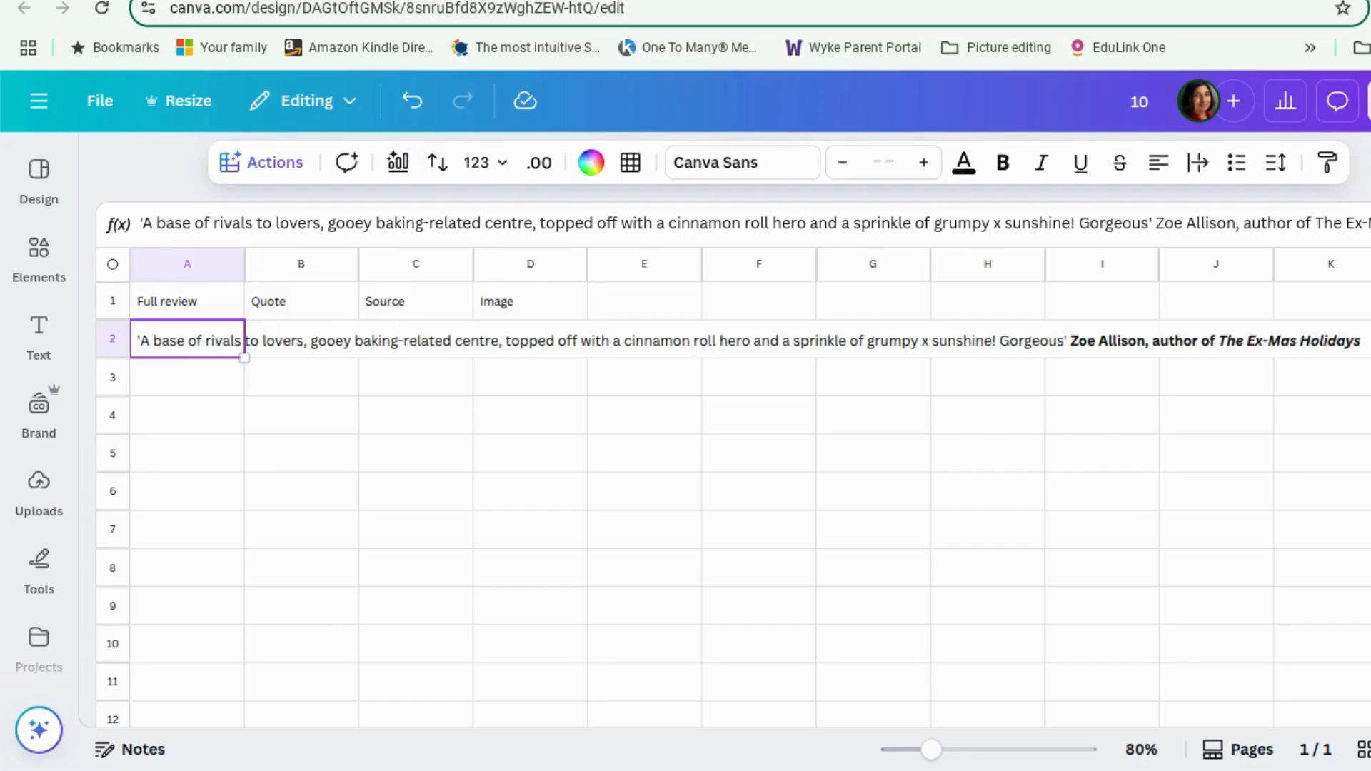
double_click(207, 332)
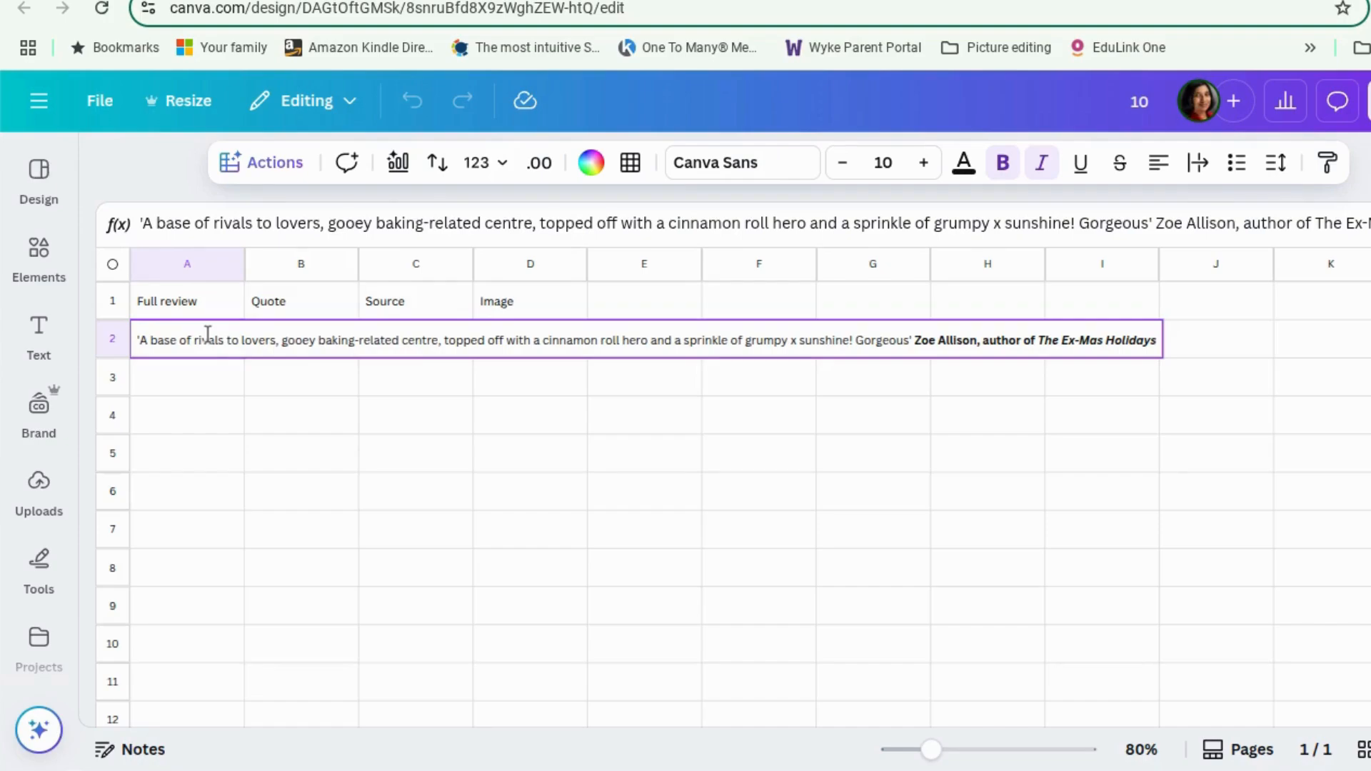
left_click(1209, 167)
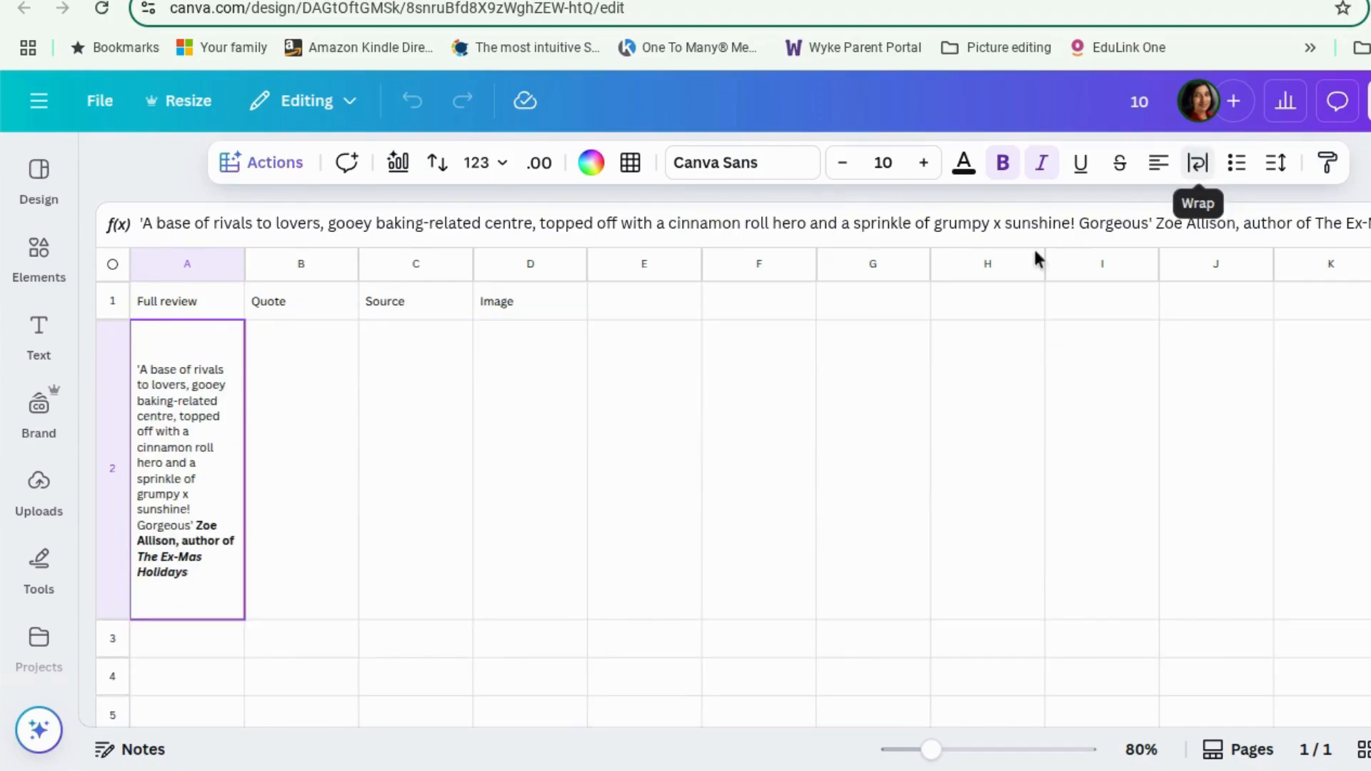
left_click(269, 515)
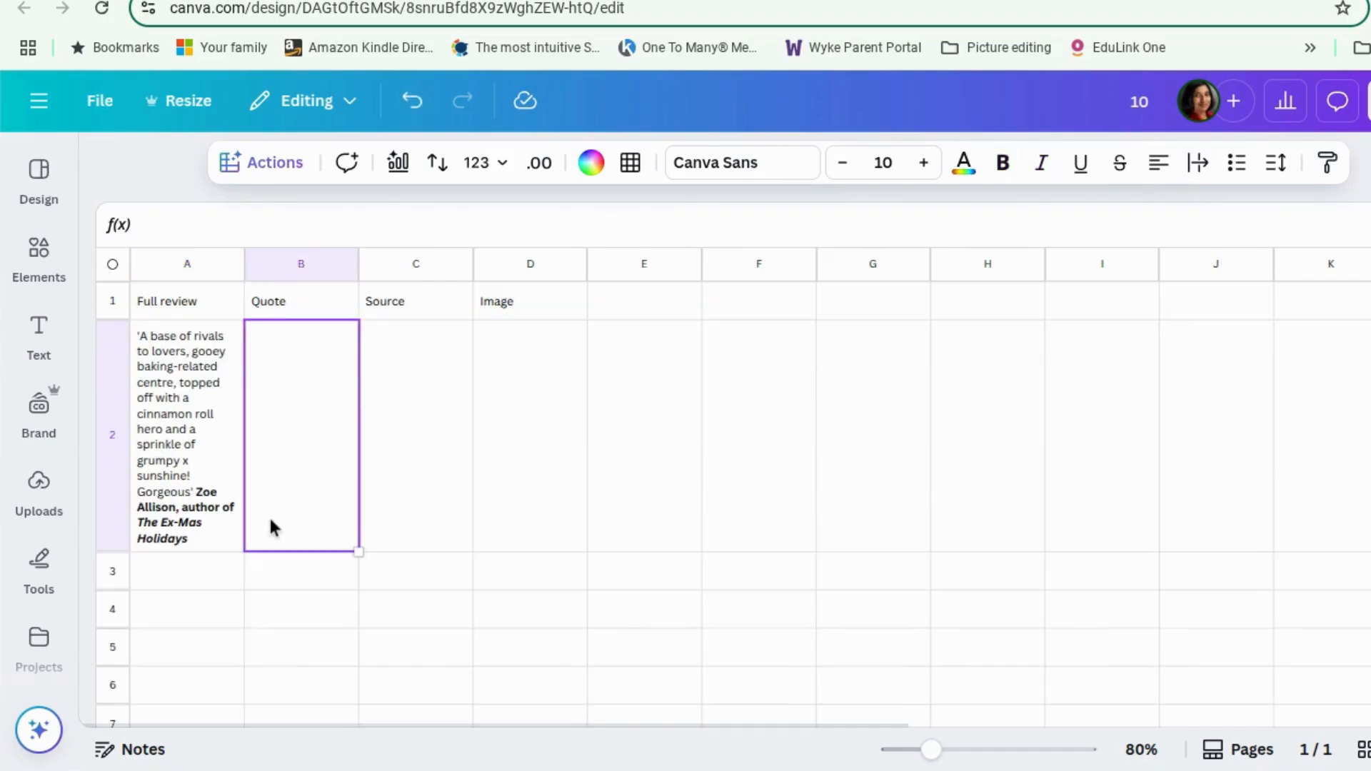
Step: Copy the first quote under Praise for The Winner Bakes It All on Amazon and paste it into cell A3 in Canva
left_click(227, 457)
key("ctrl+Tab")
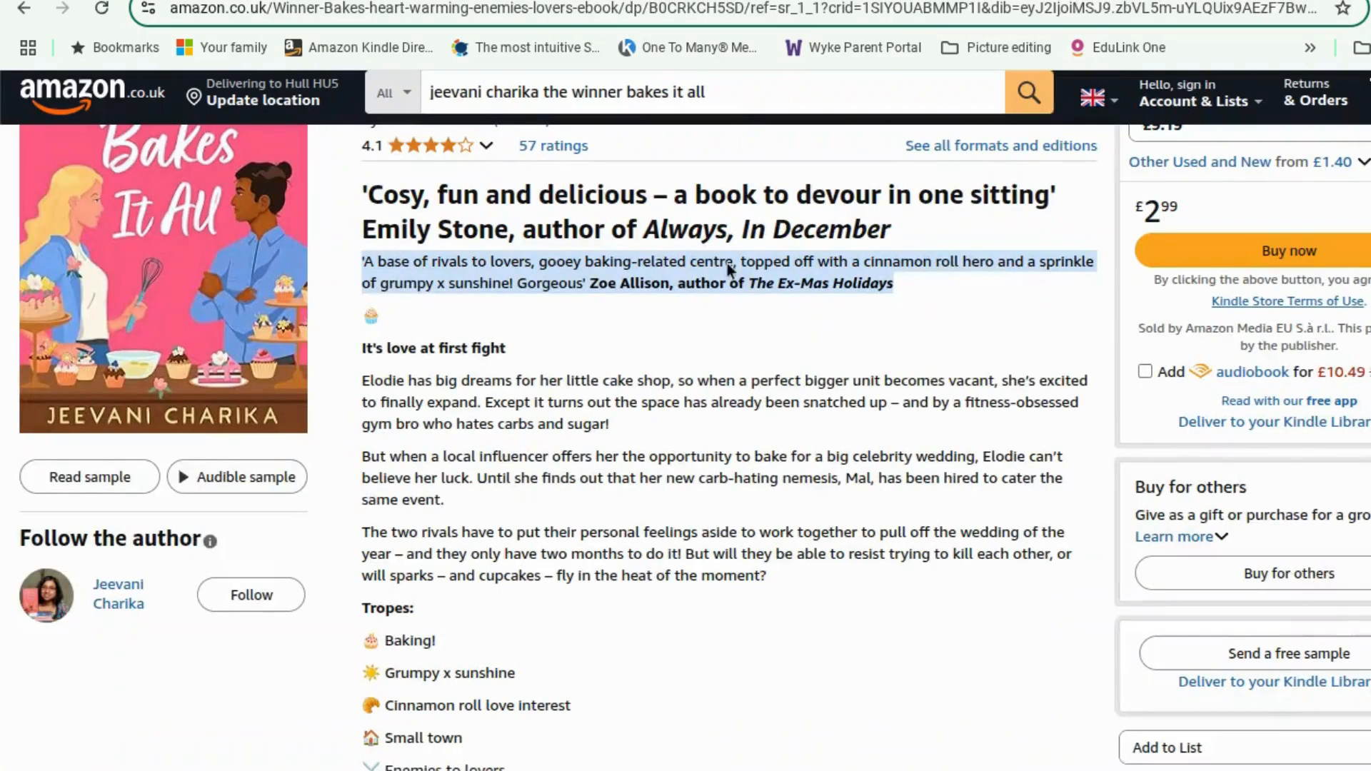
scroll(697, 403, "down", 10)
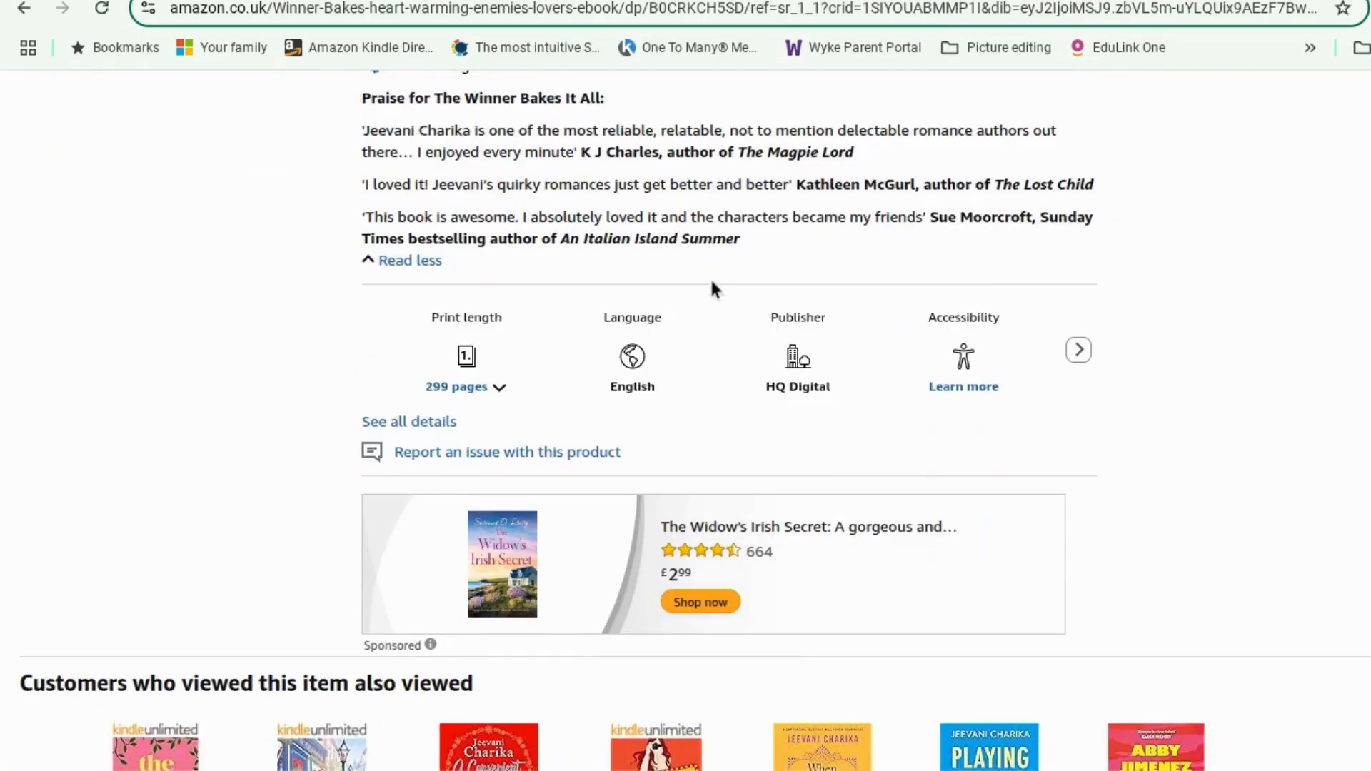
scroll(713, 288, "up", 1)
left_click_drag(854, 230, 358, 207)
key("ctrl+c")
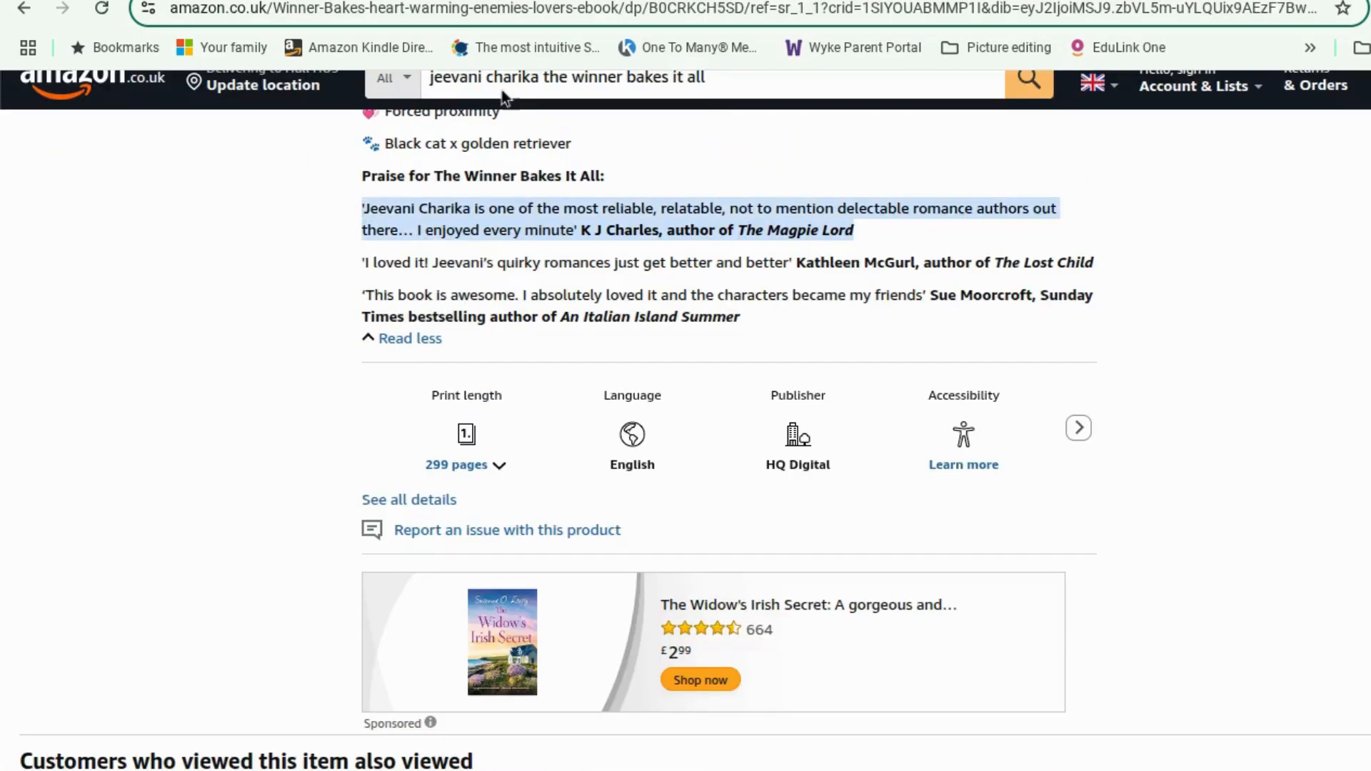
key("ctrl+Tab")
left_click(187, 571)
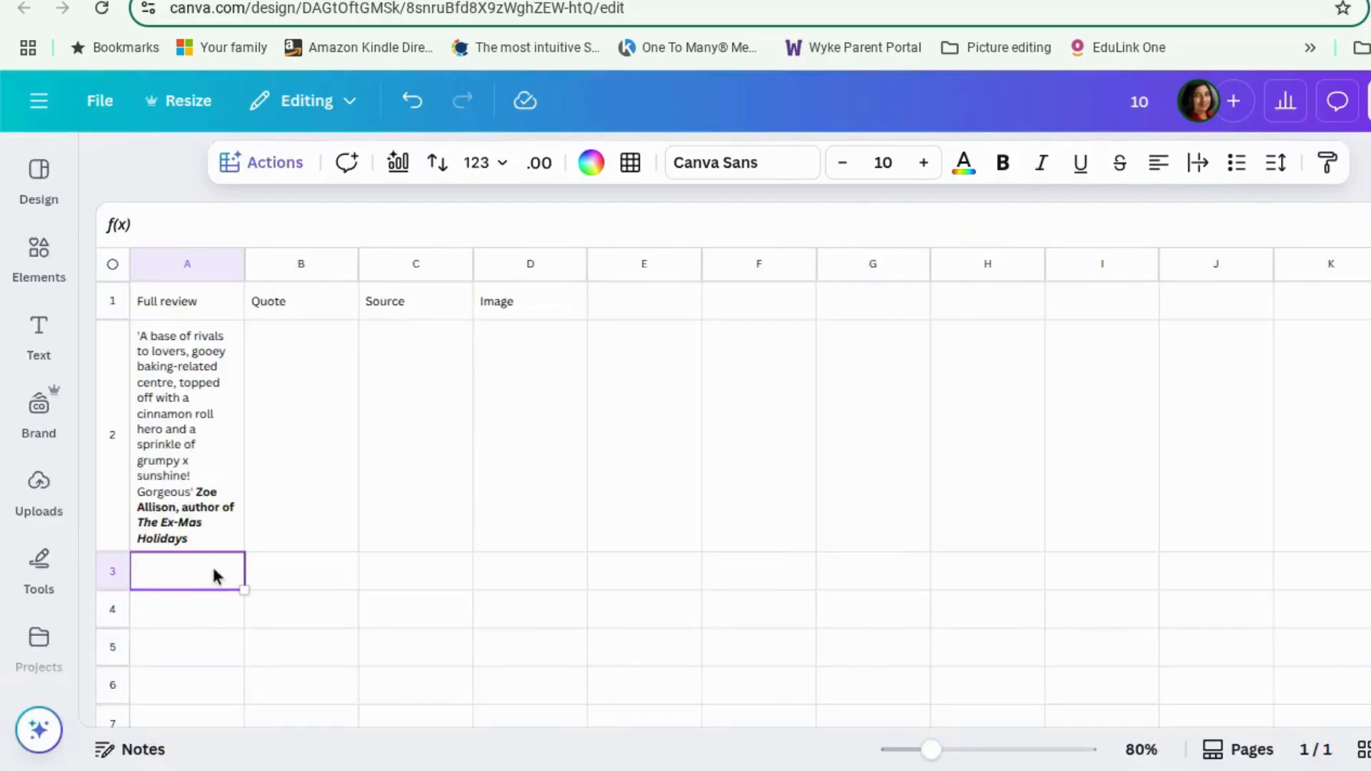
key("ctrl+v")
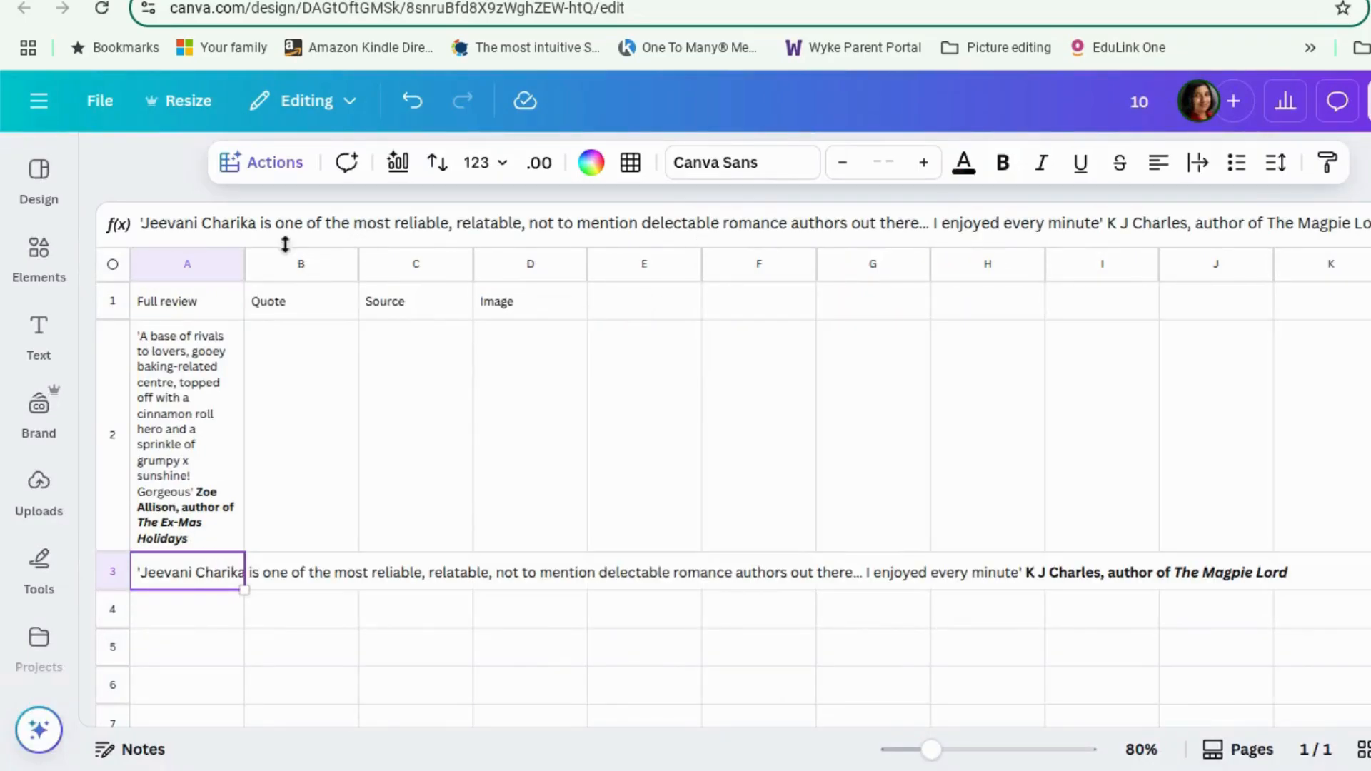
Step: Turn on text wrapping for the whole of column A
left_click(208, 264)
left_click(1199, 164)
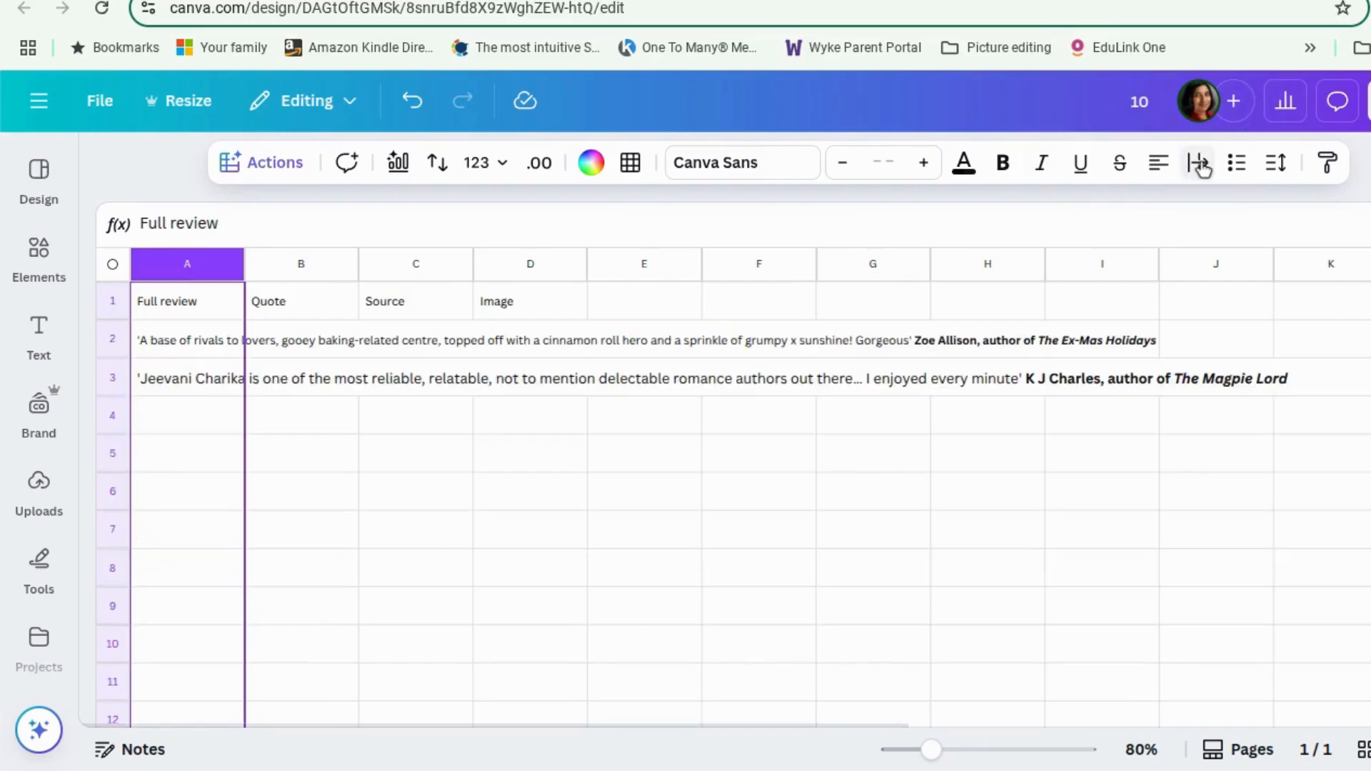
left_click(1199, 165)
Step: Copy the 'I loved it!' and 'This book is awesome' quotes from the Amazon page into cells A4 and A5
scroll(502, 434, "down", 5)
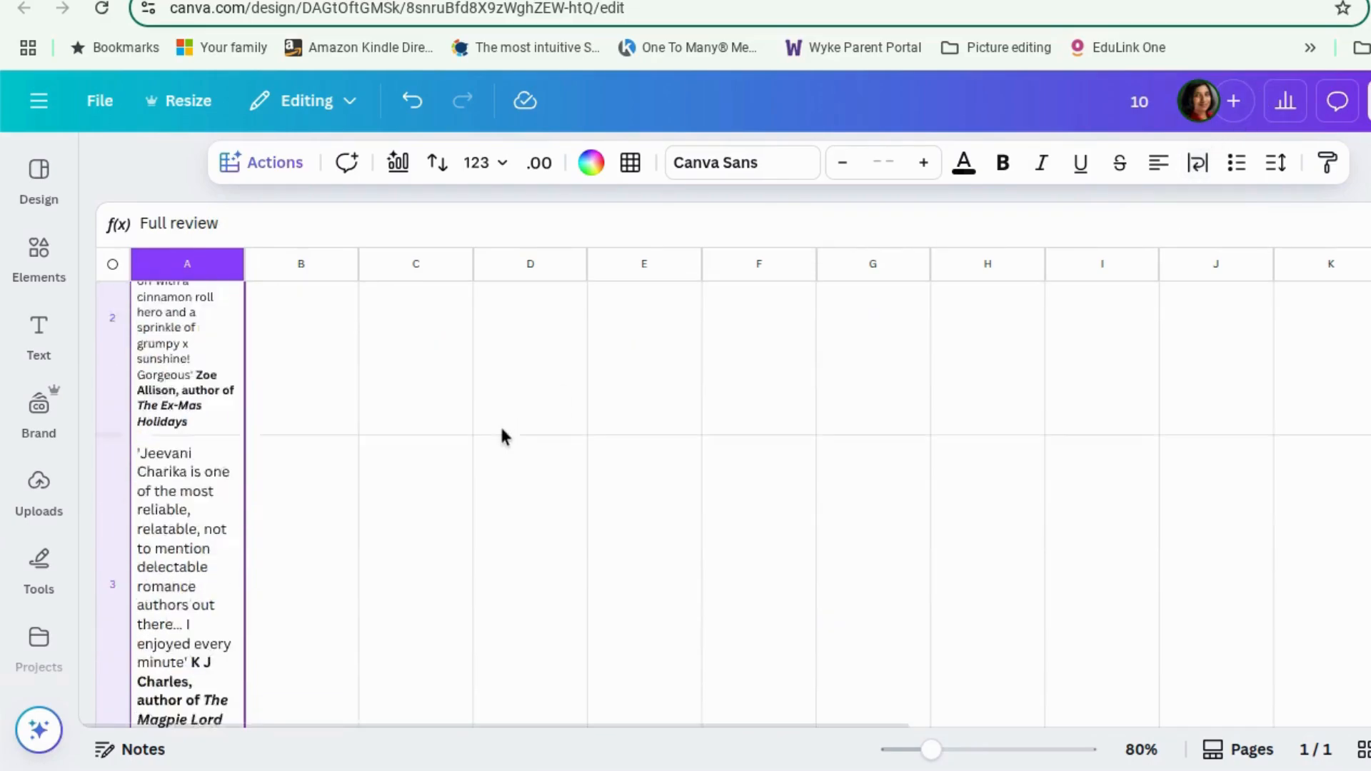
left_click(200, 542)
left_click(679, 1)
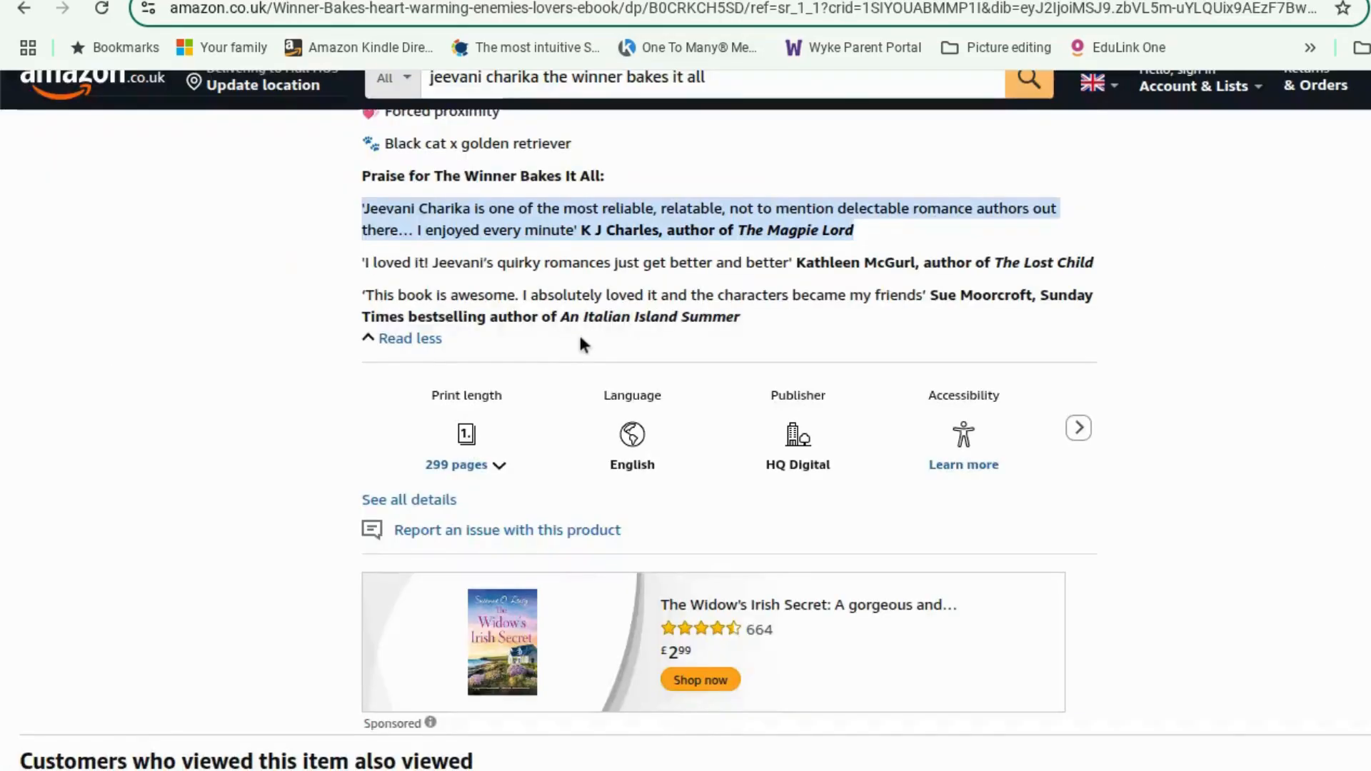
scroll(579, 340, "down", 5)
scroll(580, 340, "up", 3)
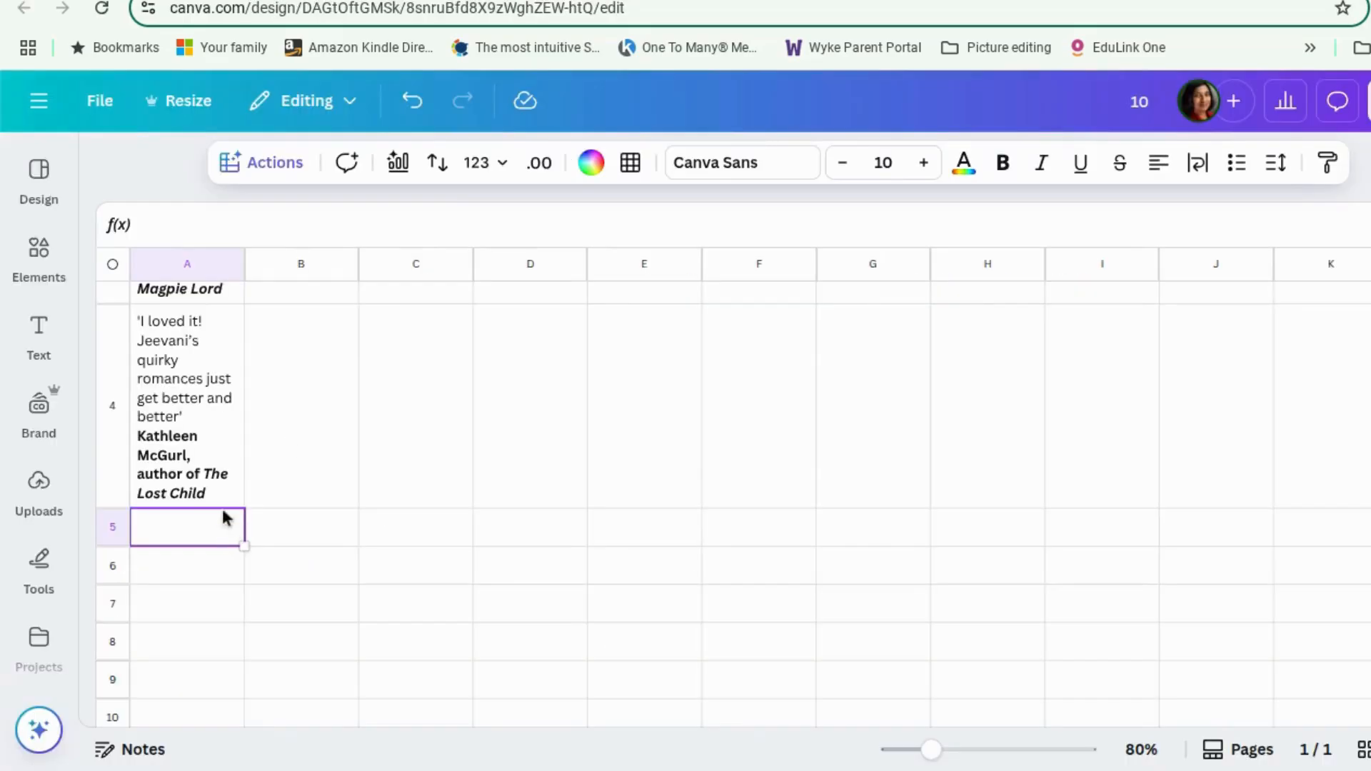
type("‘This book is awesome. I absolutely loved it and the characters became my friends’ Sue Moorcroft, Sunday Times bestselling author of An Italian Island Summer")
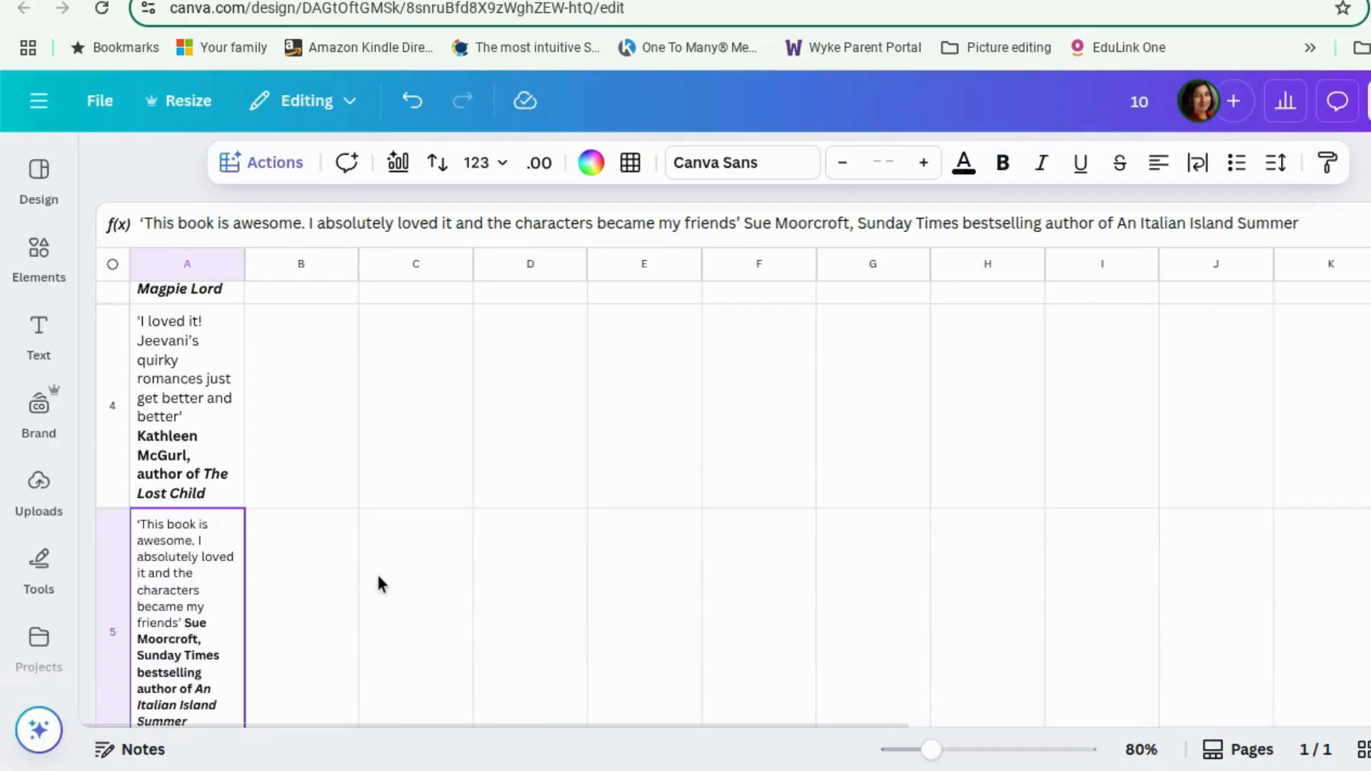
left_click(375, 574)
Step: Copy the full text of the 'brilliant read' customer review on Amazon and paste it into cell A6 in Canva
scroll(250, 563, "down", 4)
left_click(212, 511)
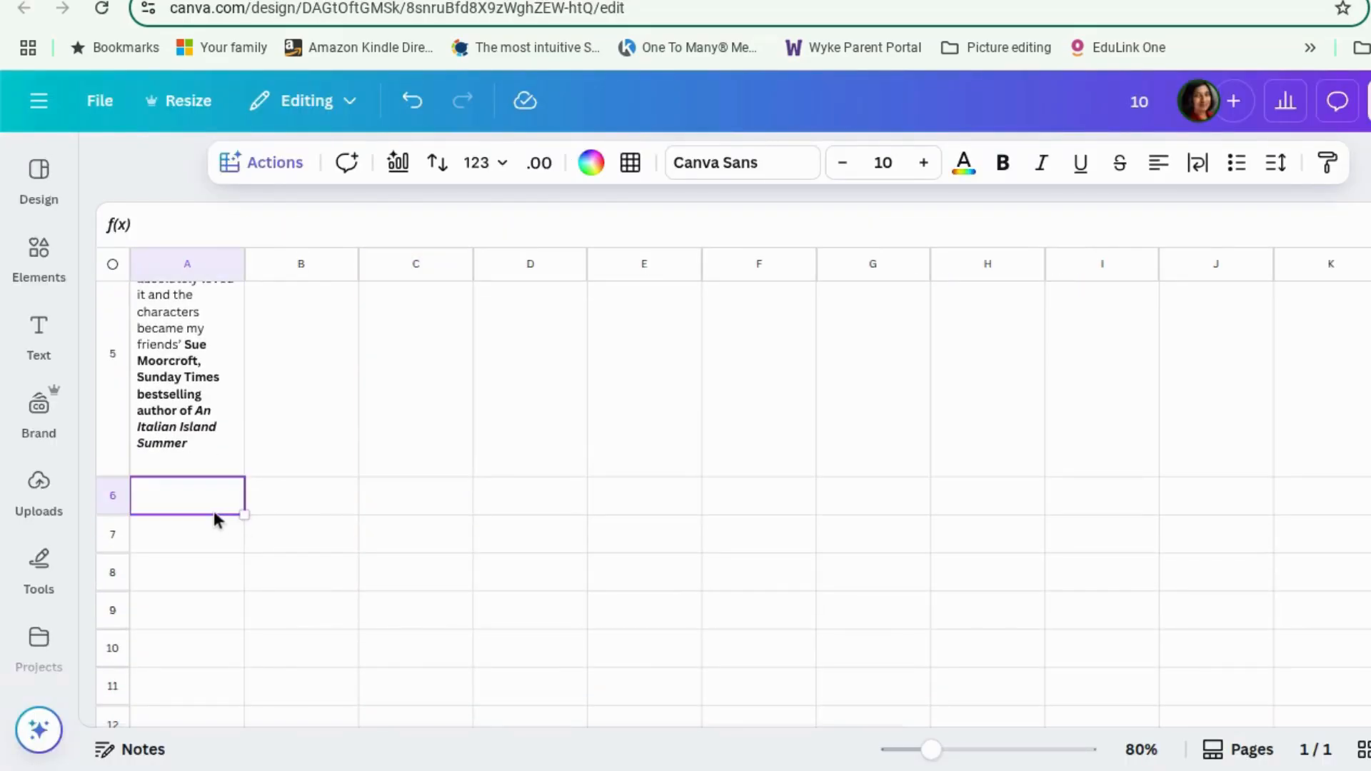
left_click(849, 2)
scroll(847, 428, "down", 15)
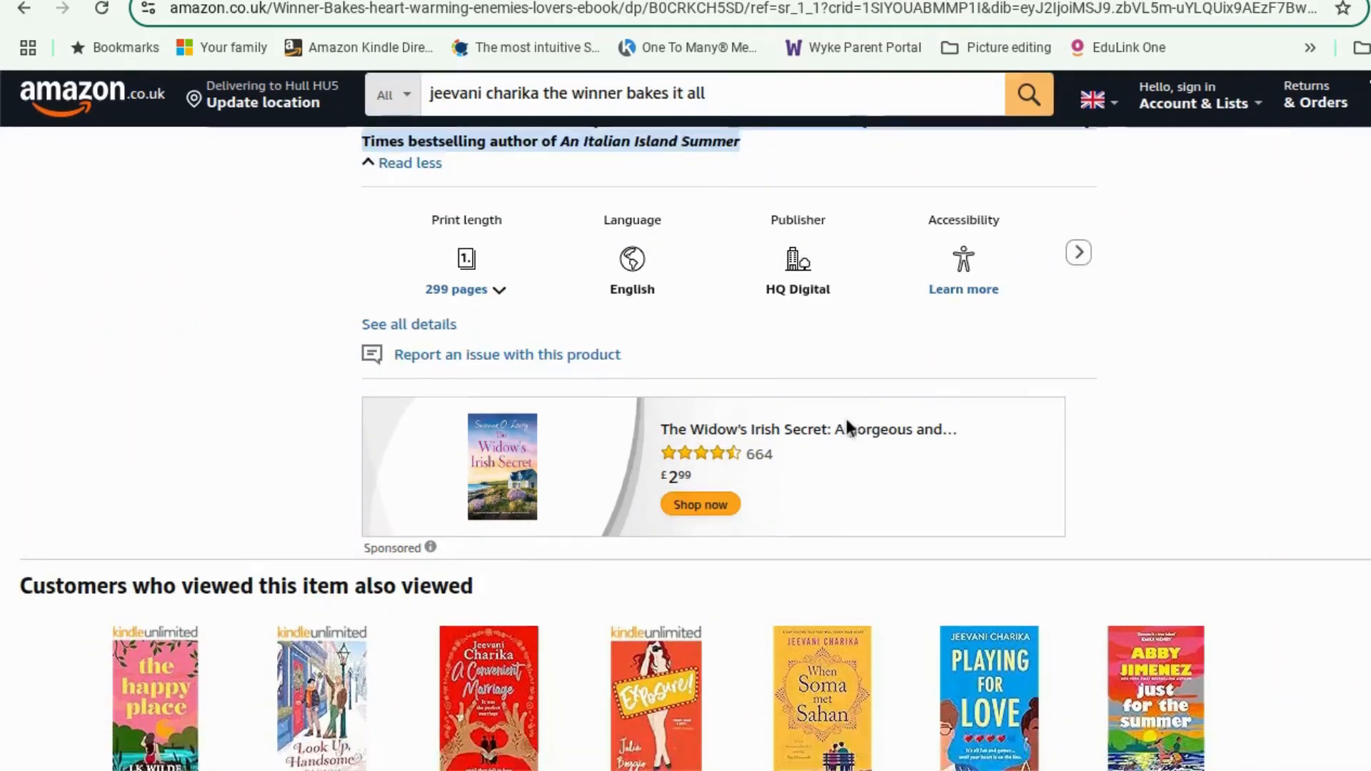
scroll(850, 426, "down", 10)
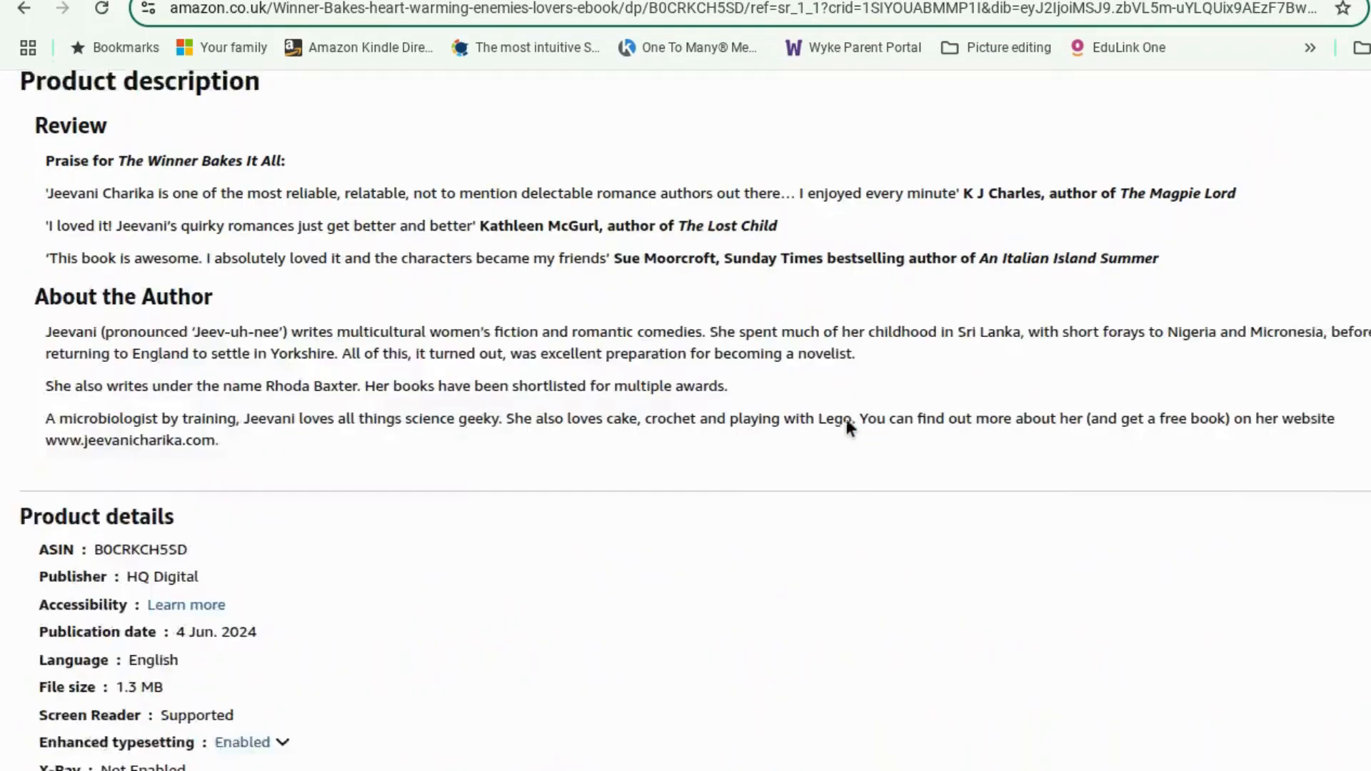
scroll(848, 427, "down", 15)
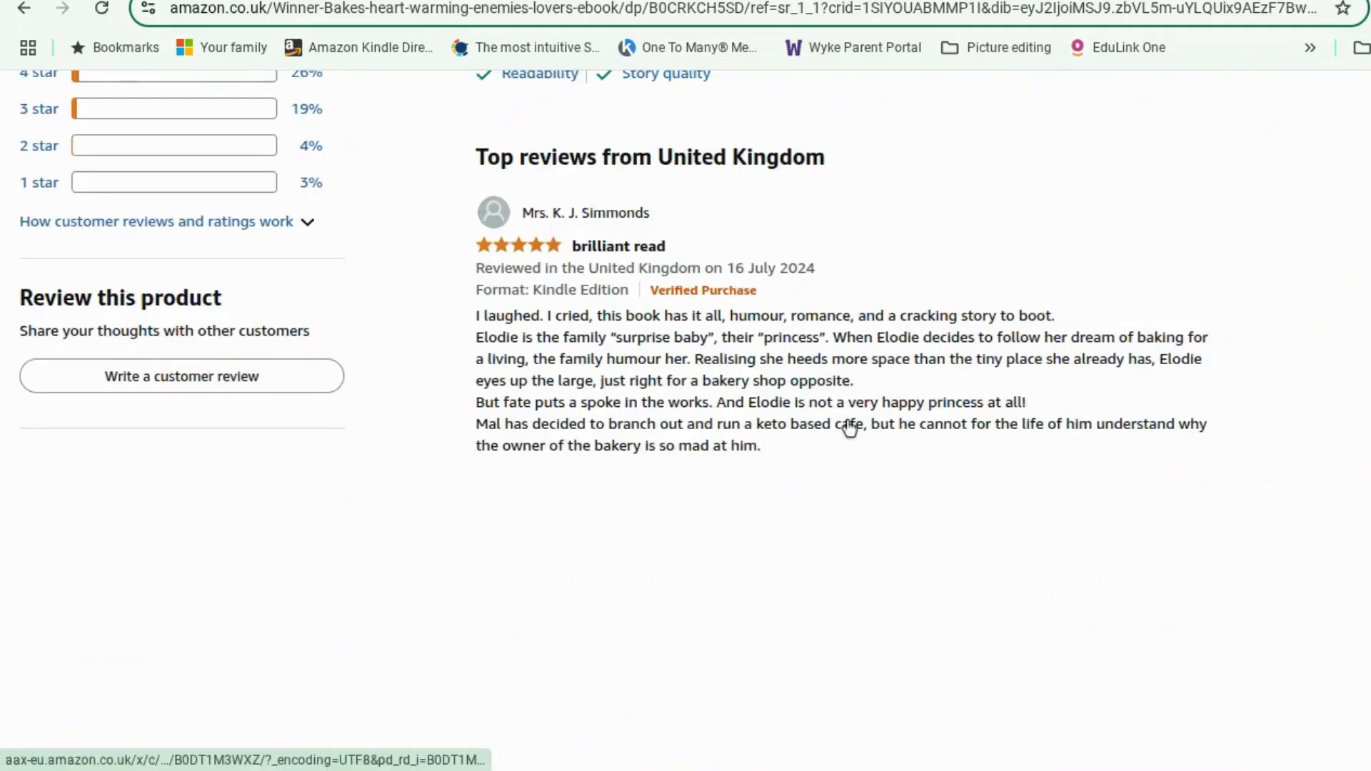
scroll(848, 425, "down", 2)
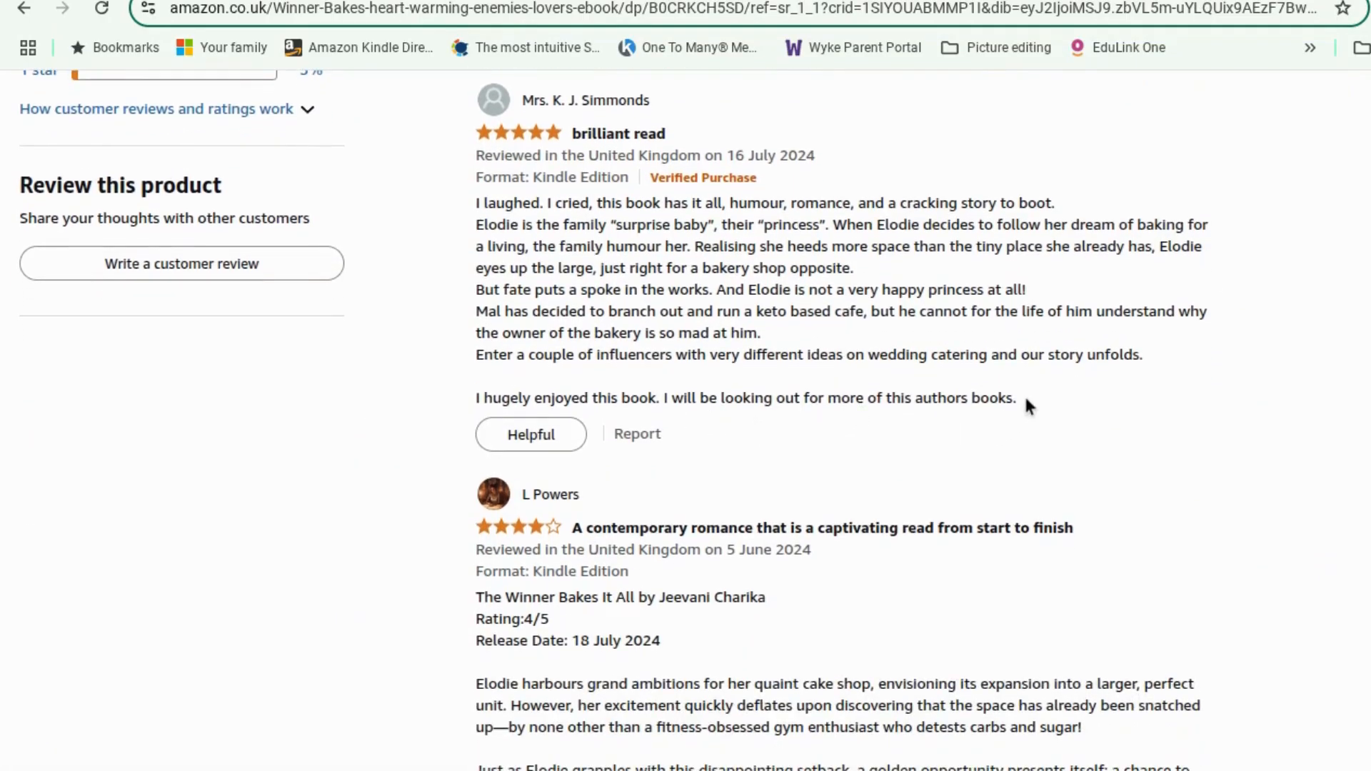
left_click_drag(1020, 398, 470, 209)
key("ctrl+c")
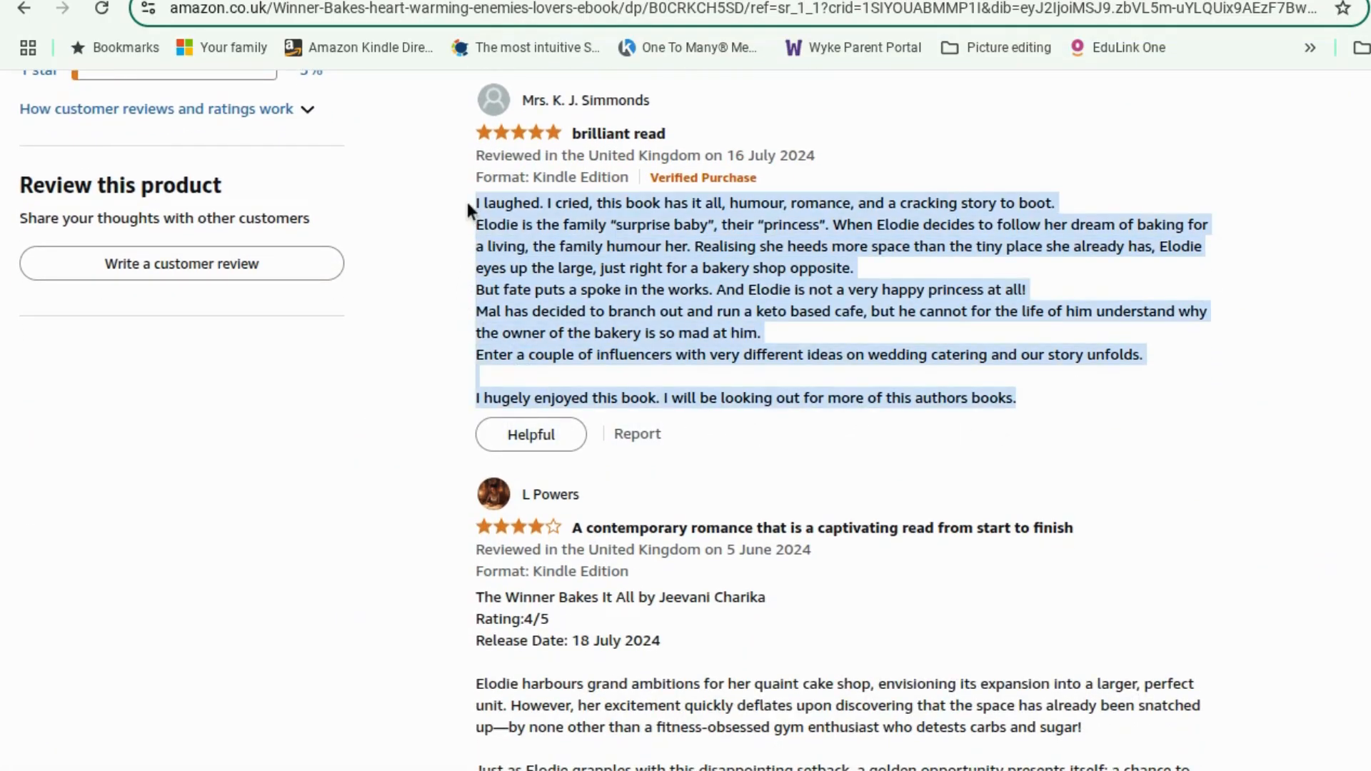
left_click(529, 0)
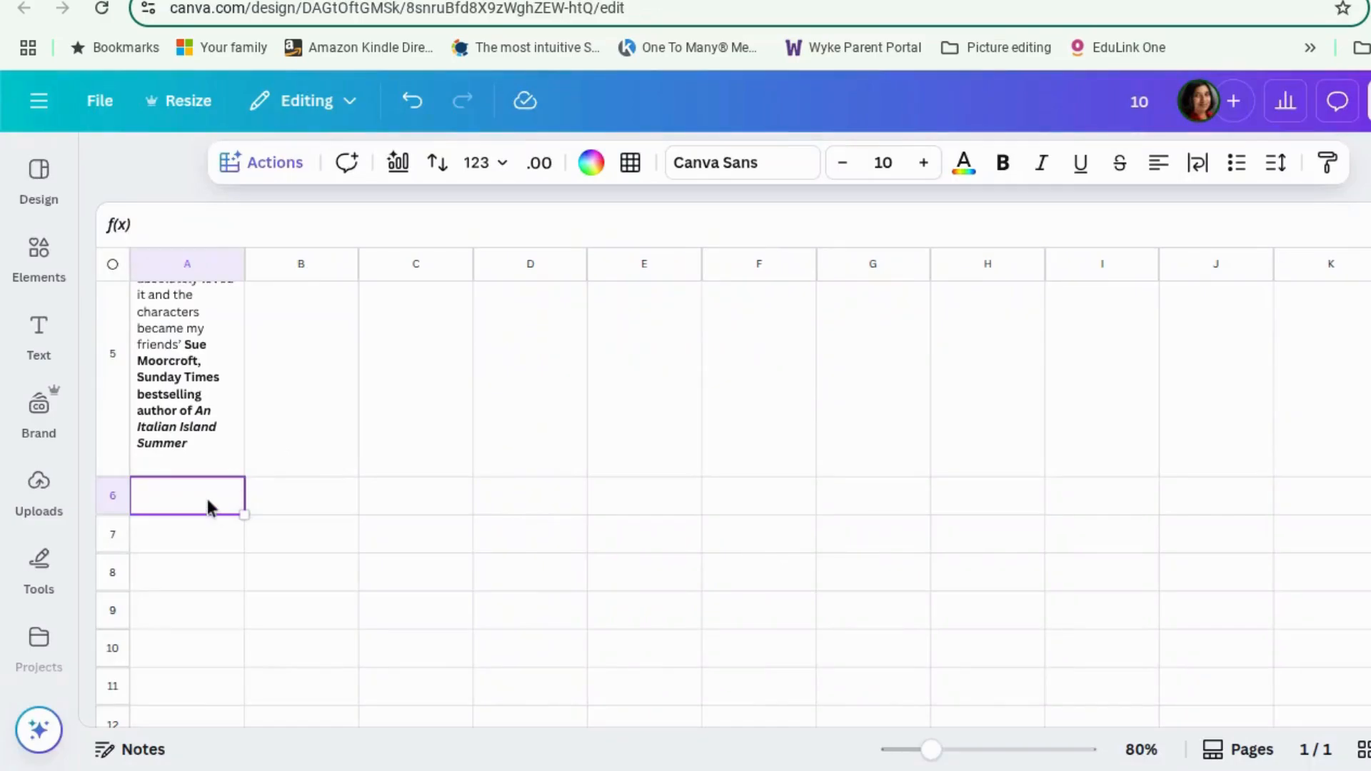
key("ctrl+v")
Step: On Amazon, expand the 'captivating read from start to finish' review, copy it from 'Elodie harbours' to the end and paste it into cell A7 in Canva
left_click(714, 0)
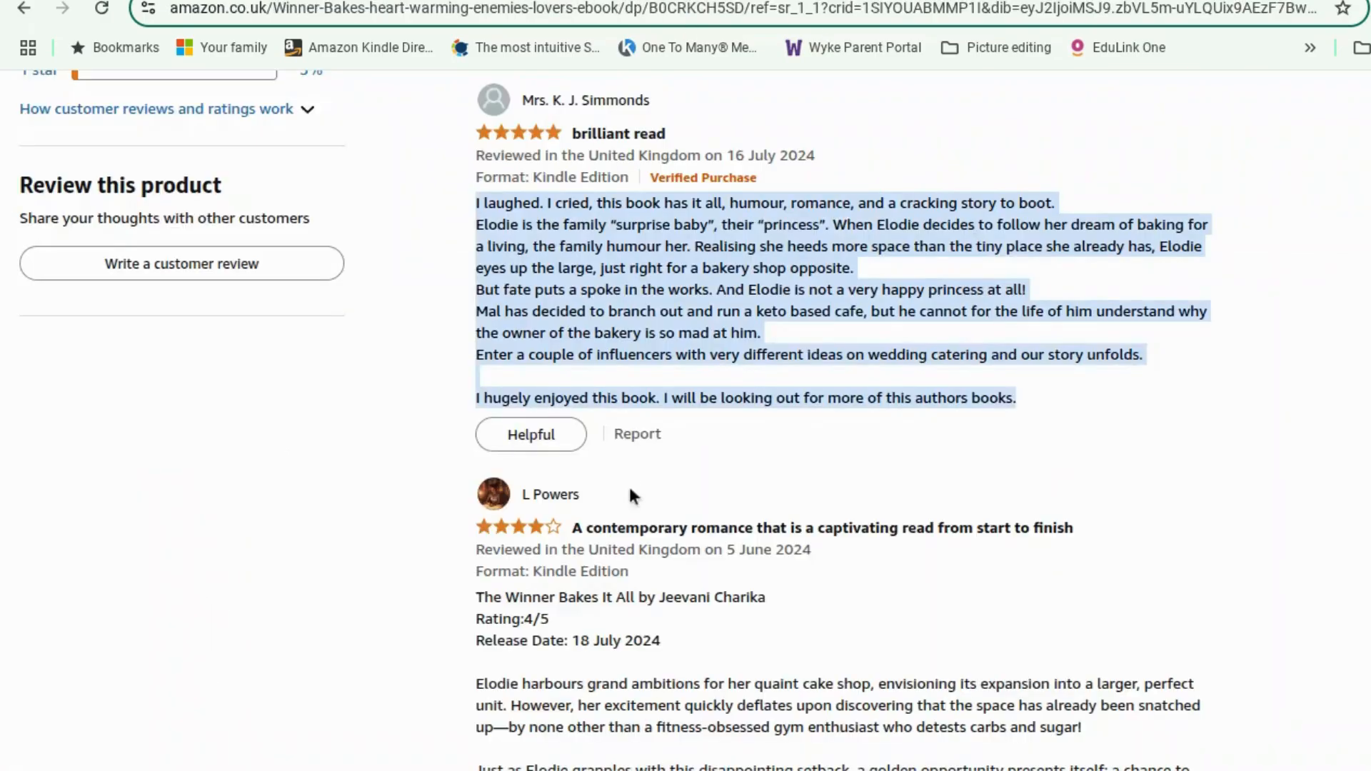
scroll(630, 494, "down", 5)
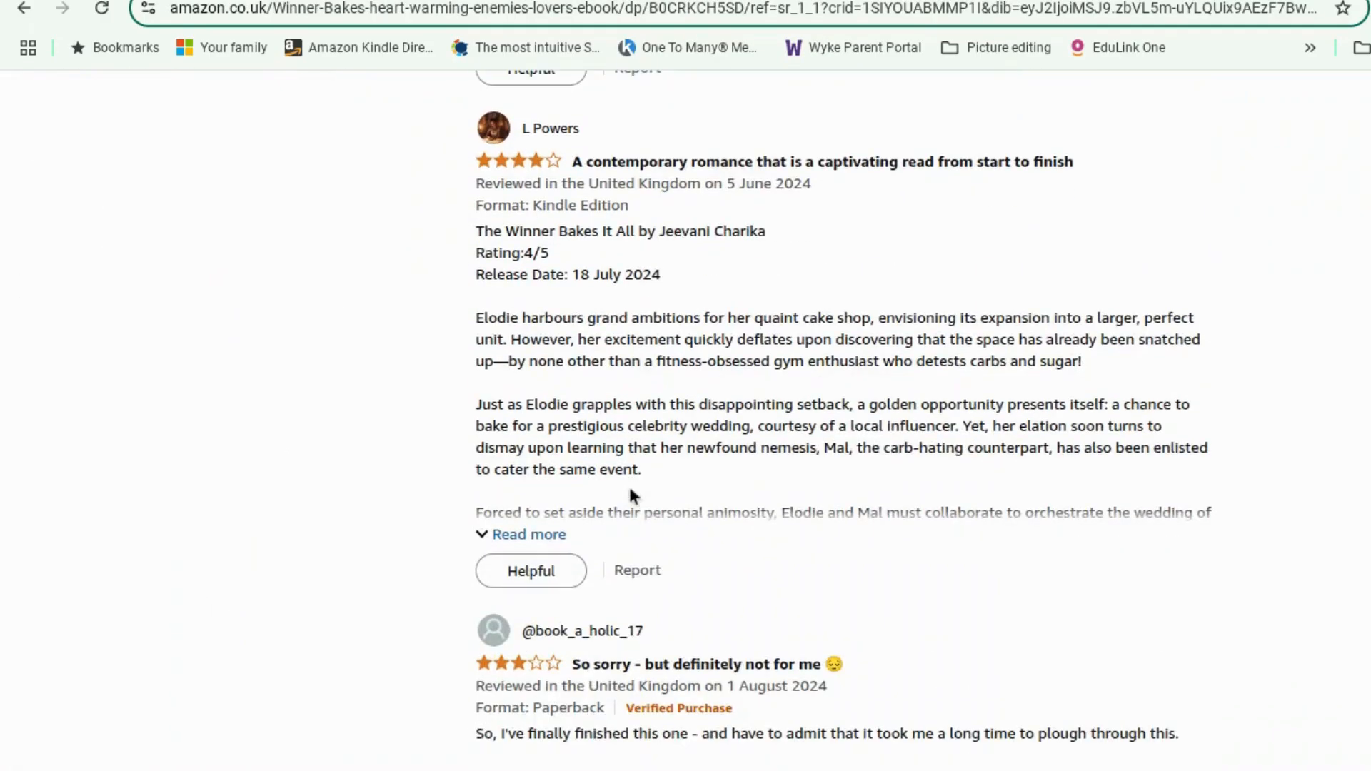
left_click(536, 547)
scroll(528, 539, "down", 2)
scroll(777, 584, "up", 4)
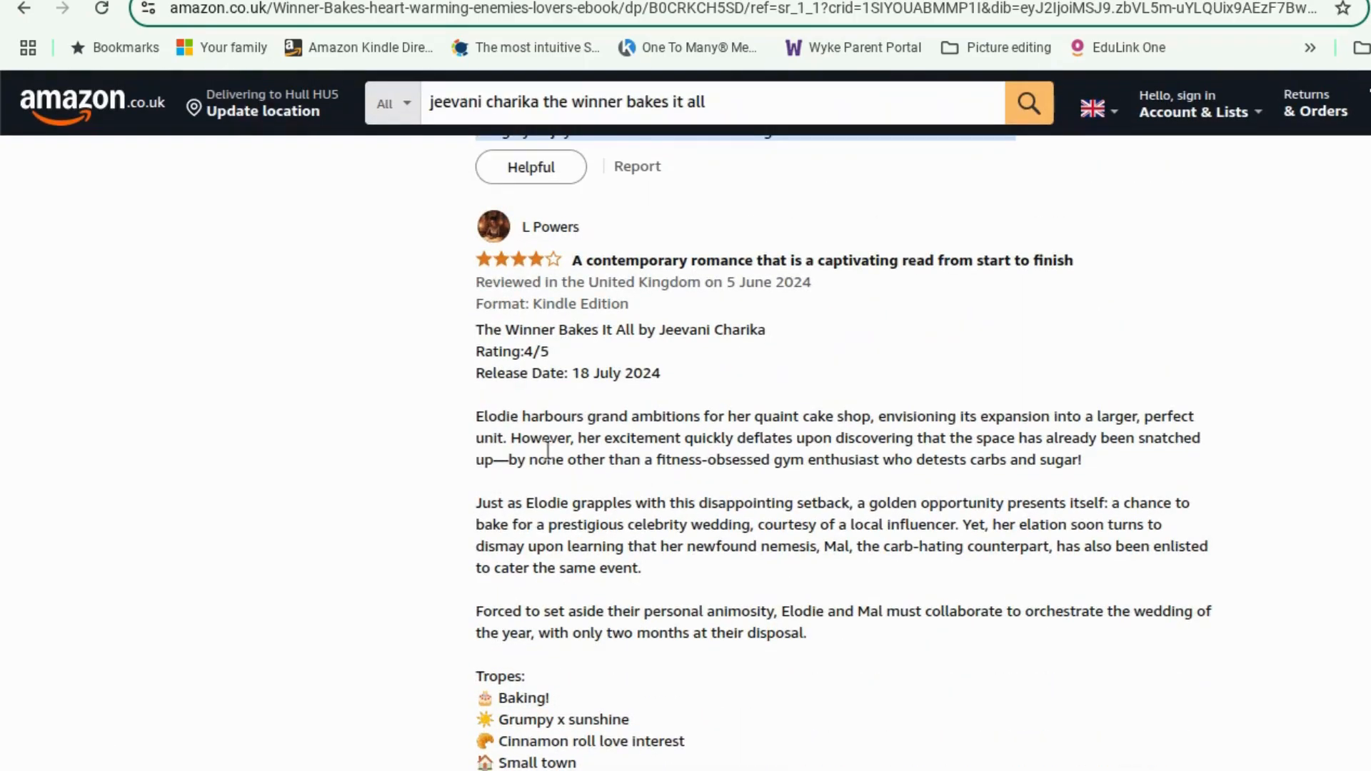
left_click_drag(471, 413, 1028, 444)
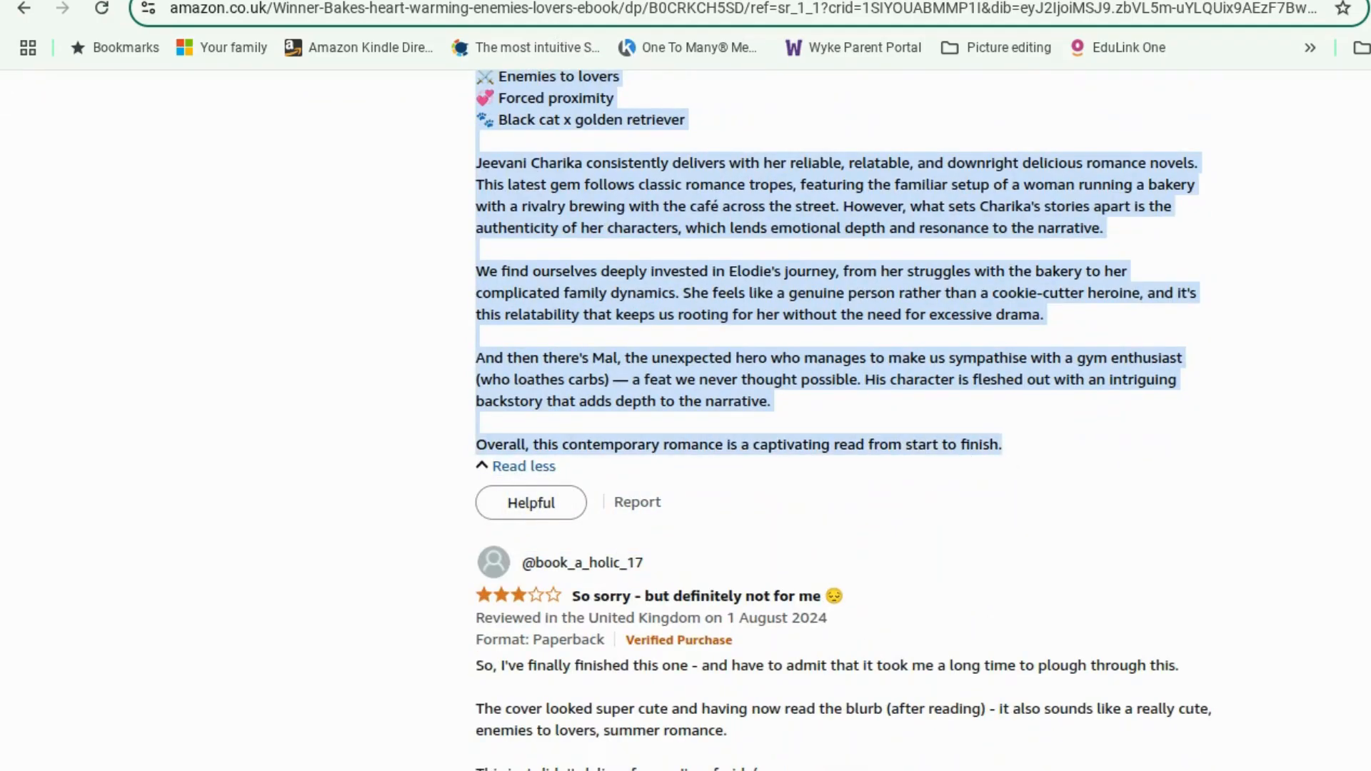
left_click(187, 1)
scroll(109, 545, "down", 10)
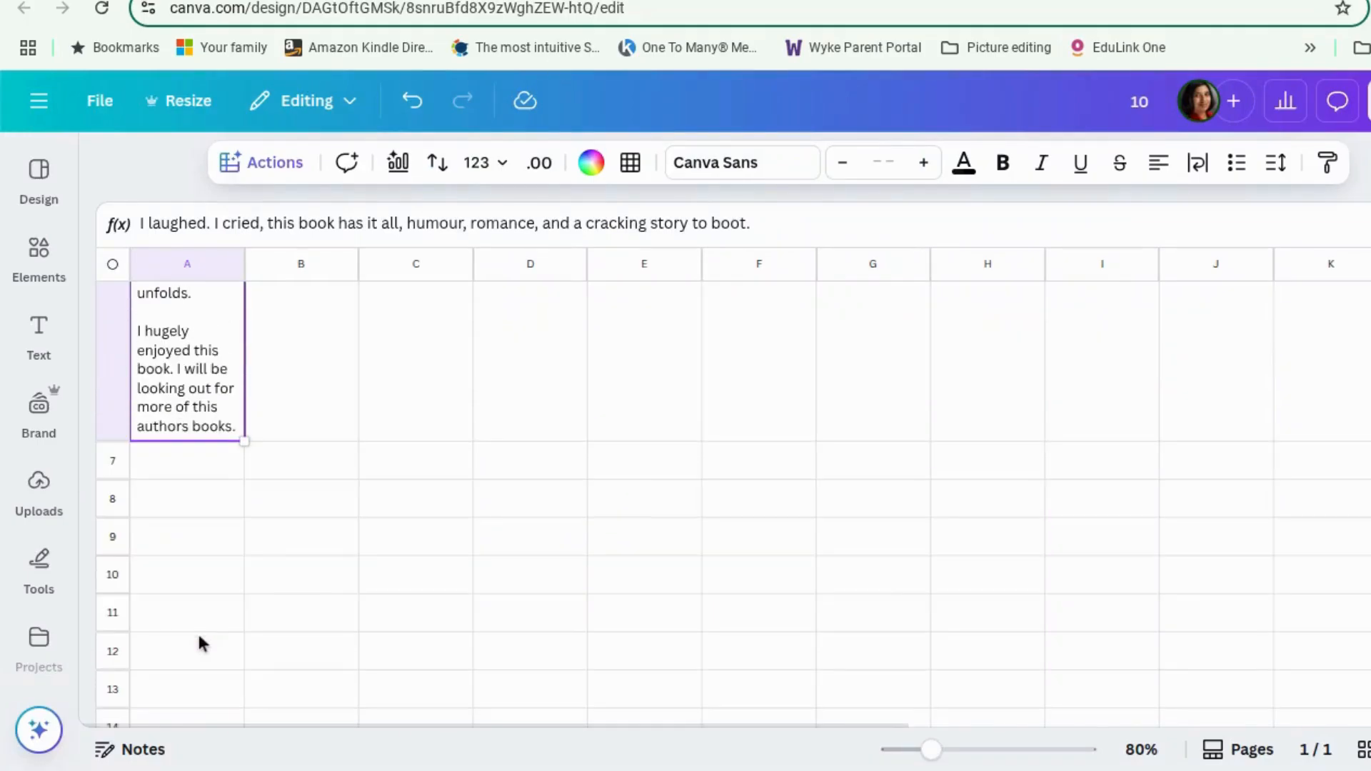
left_click(200, 474)
key("ctrl+v")
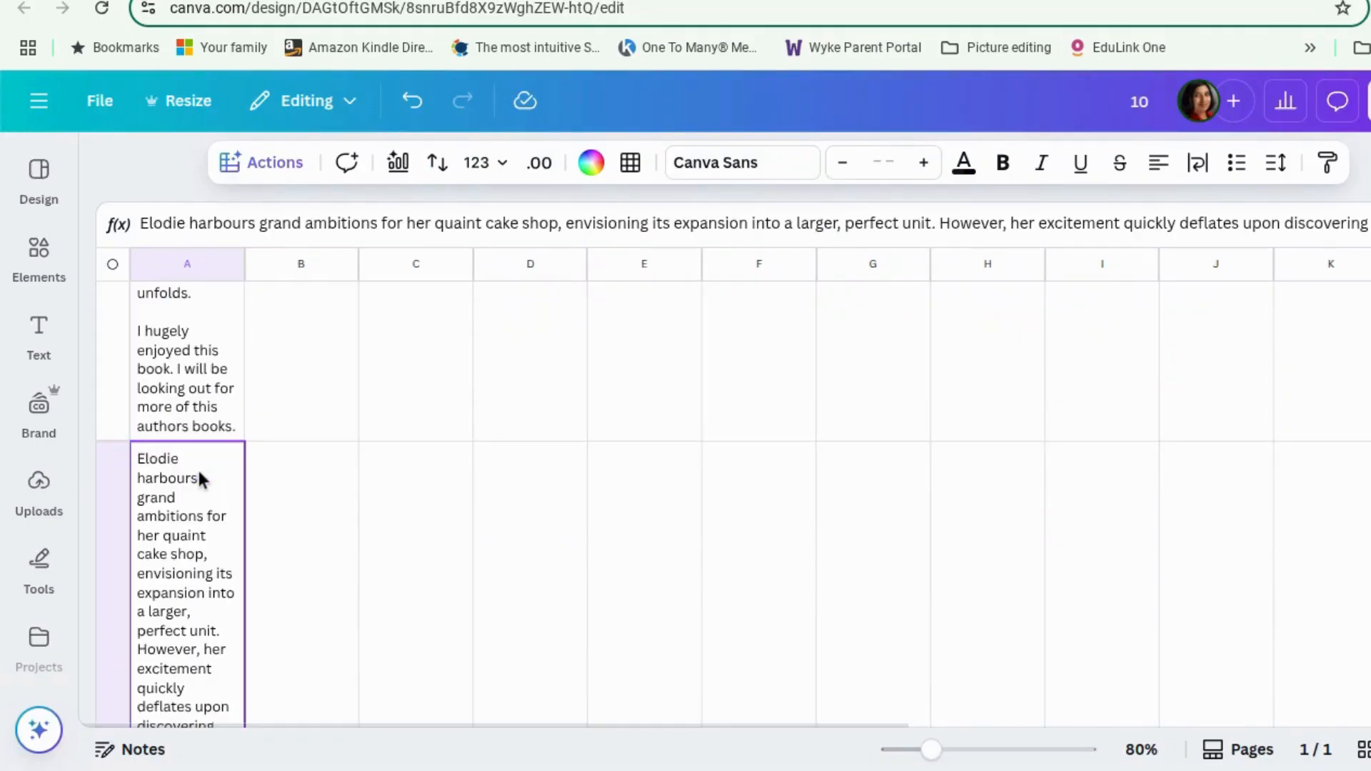
Step: Widen column A to about two and a half times its width and copy Amazon's 'Great story about recognisable people' review into cell A8
left_click_drag(245, 266, 423, 273)
left_click(443, 424)
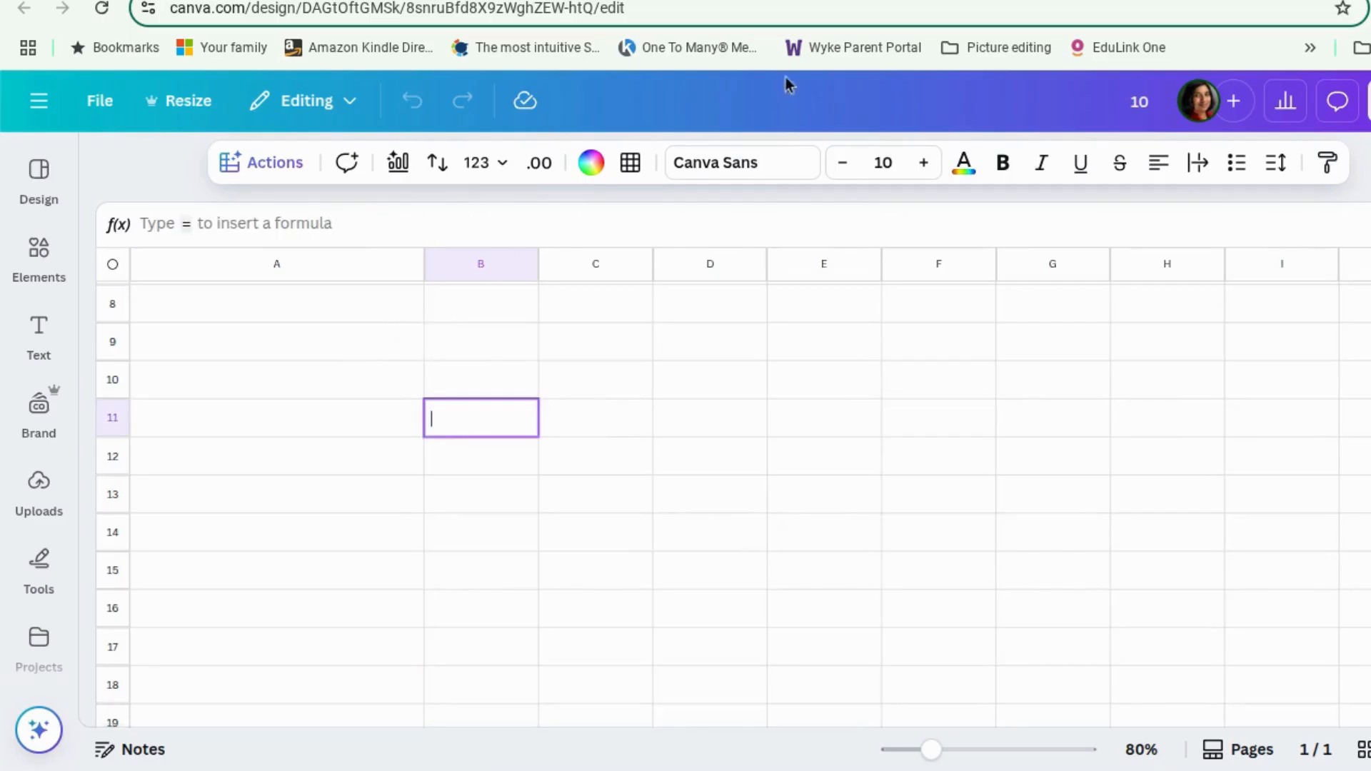
left_click(898, 2)
scroll(672, 534, "down", 5)
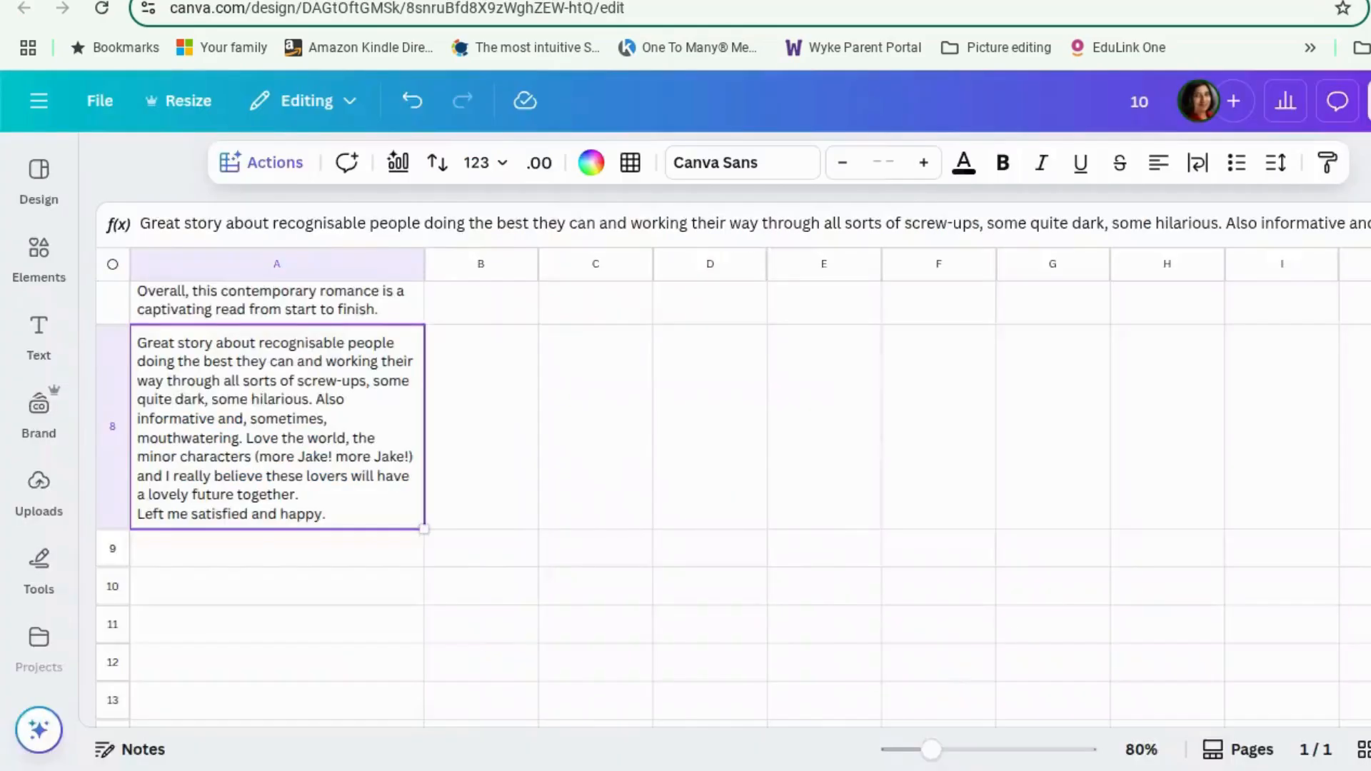
left_click(684, 485)
Step: Copy the opening 'I laughed. I cried... a cracking story to boot.' from the review in A6 into the Quote cell B6
scroll(514, 562, "up", 5)
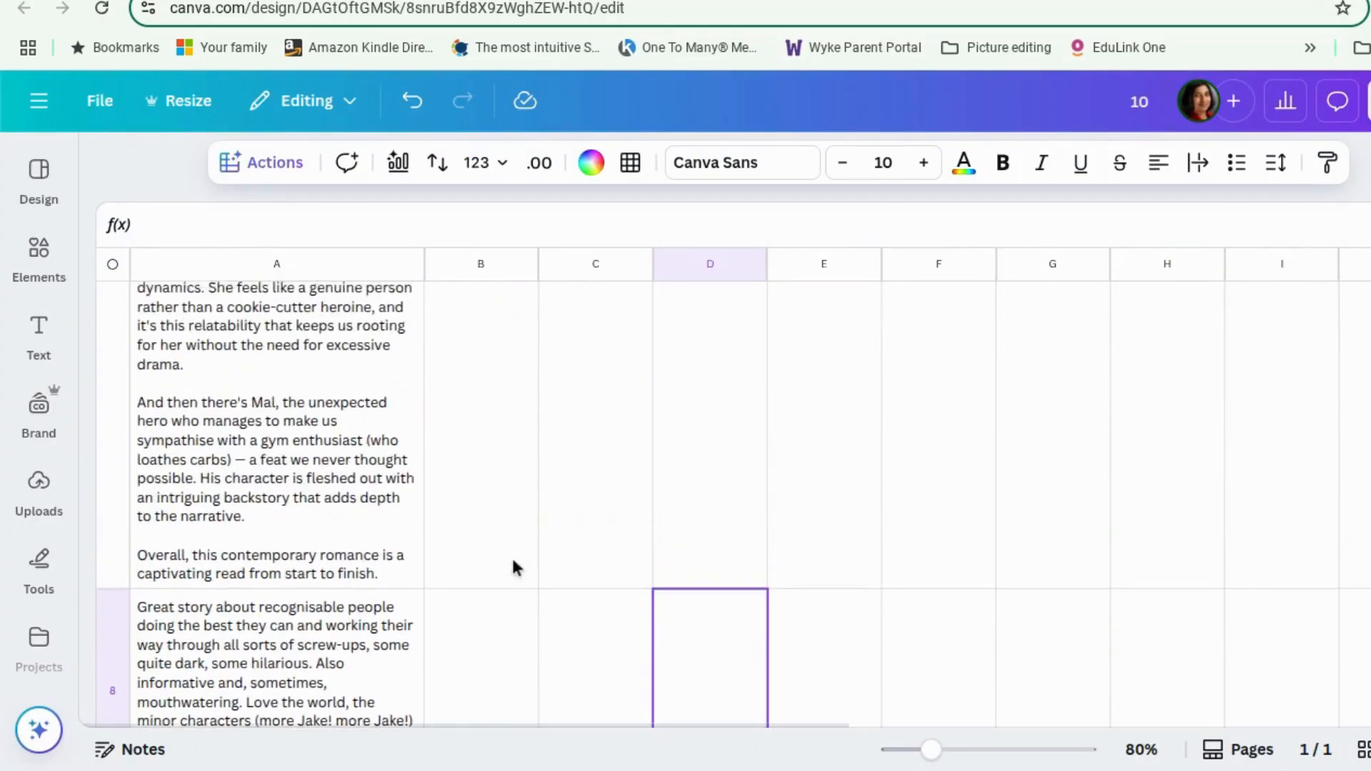
scroll(511, 555, "up", 10)
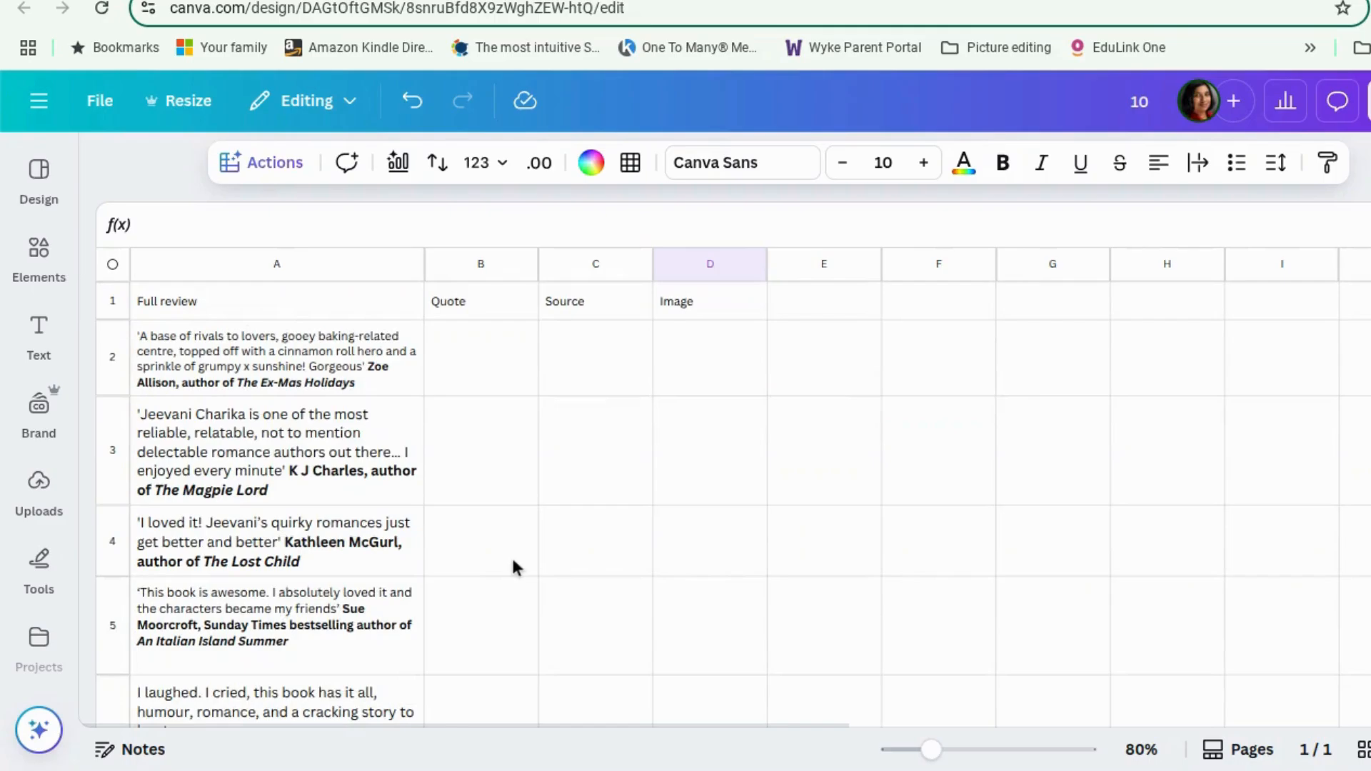
left_click(325, 362)
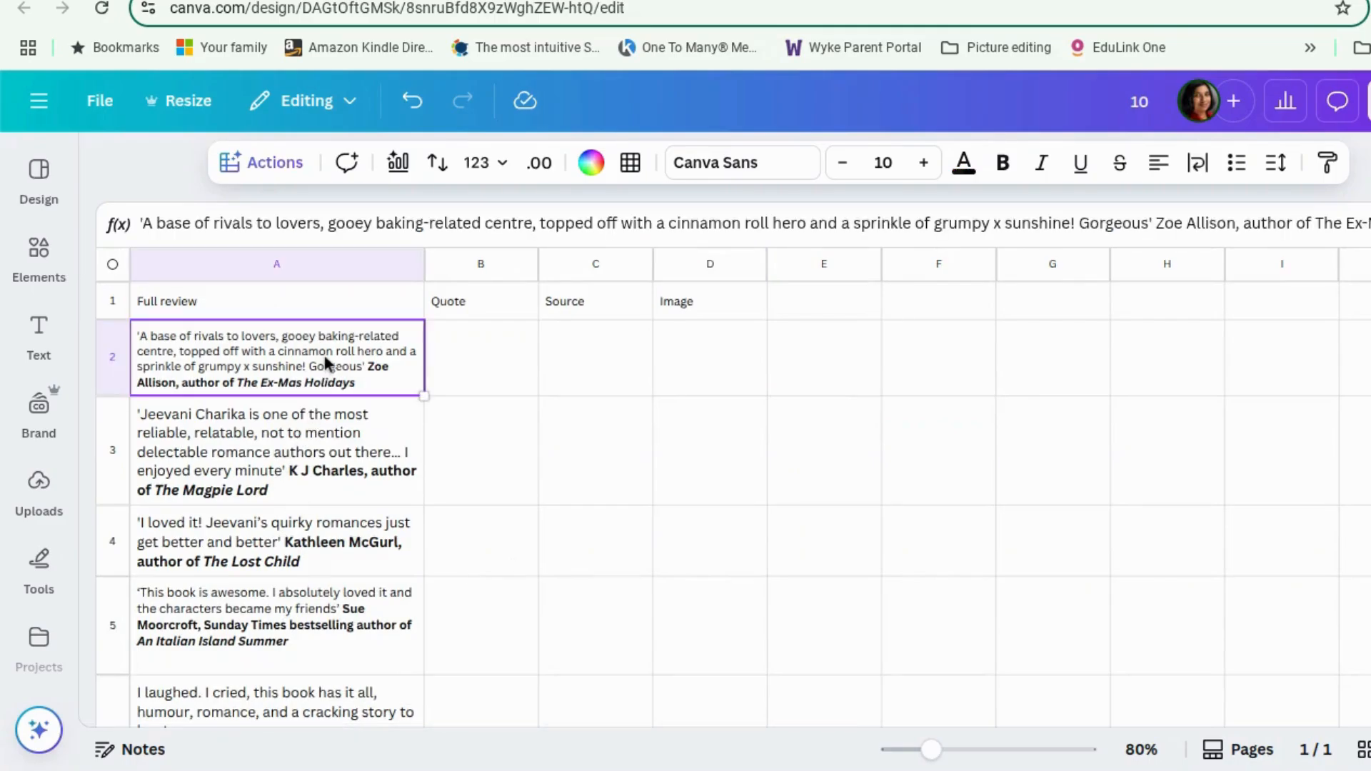
double_click(324, 362)
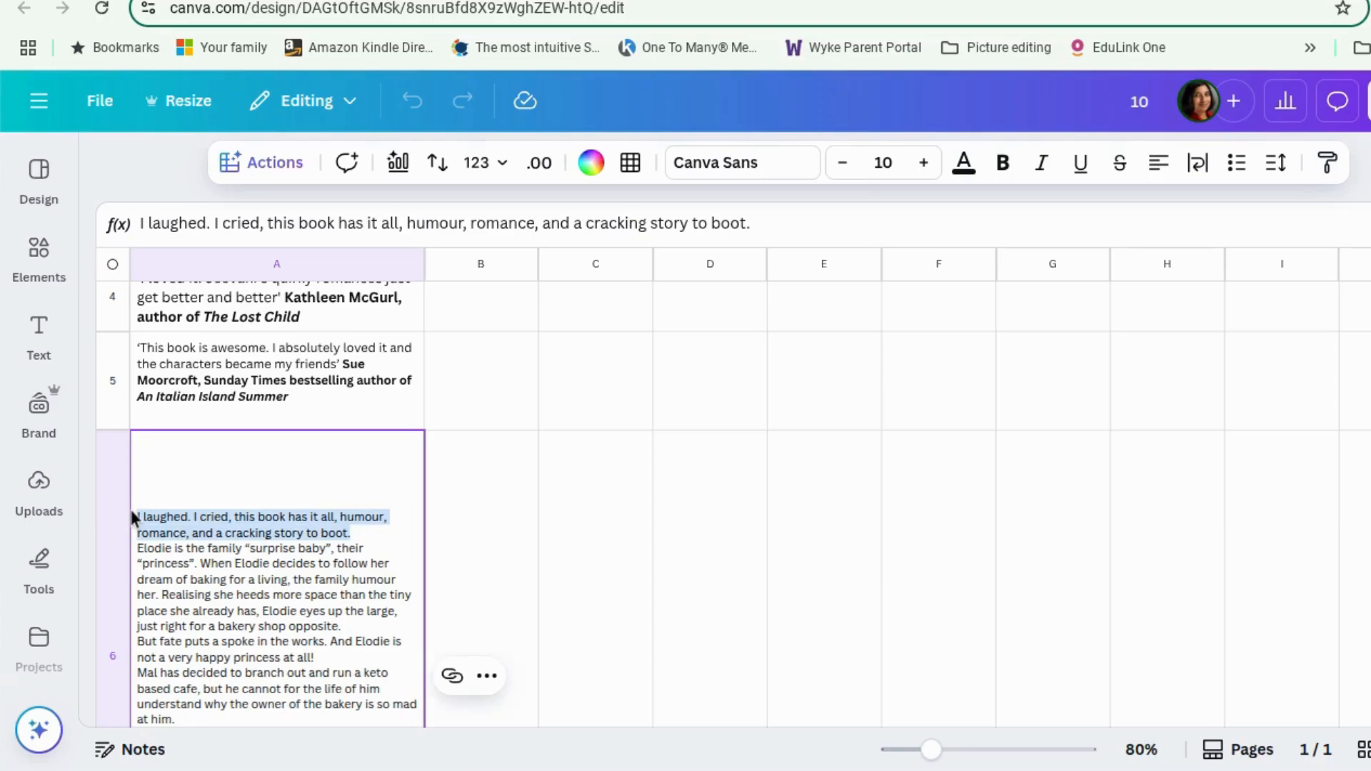
key("ctrl+c")
left_click(469, 537)
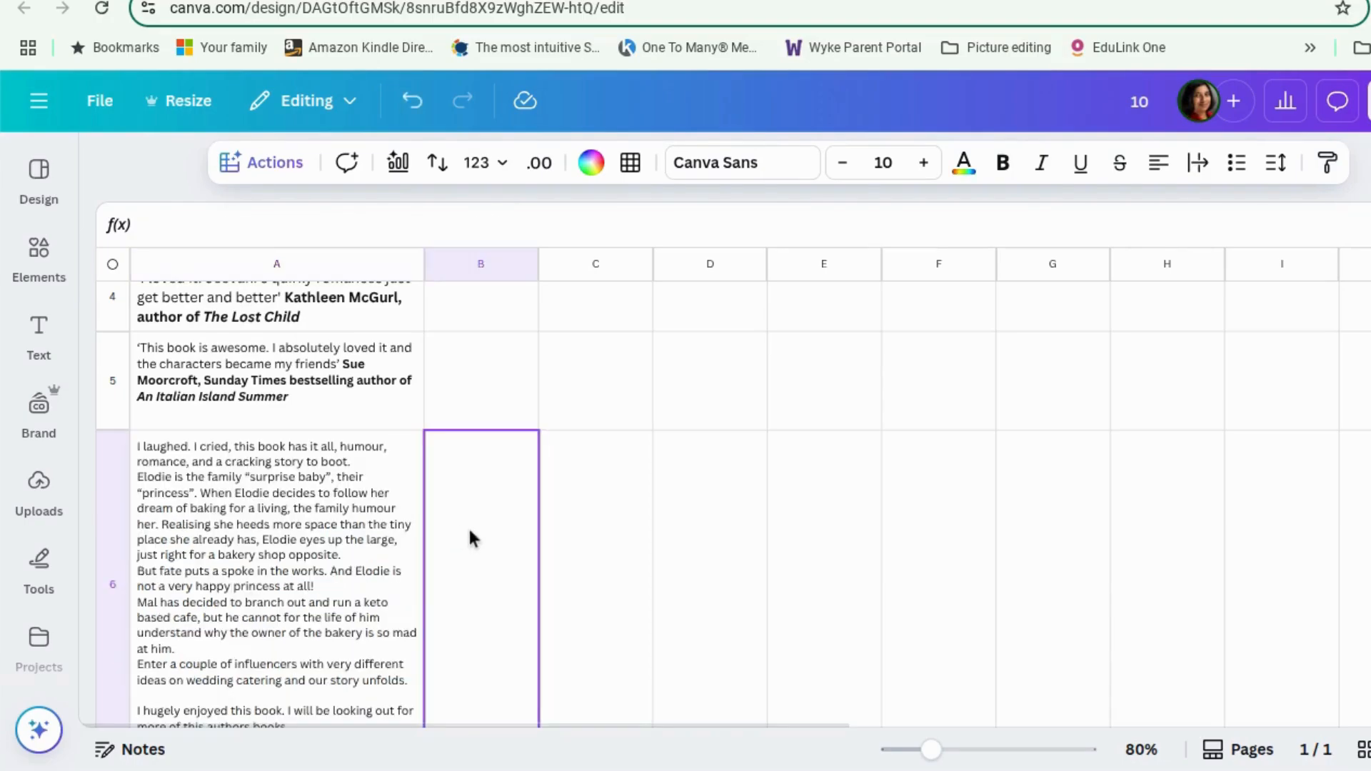
key("ctrl+v")
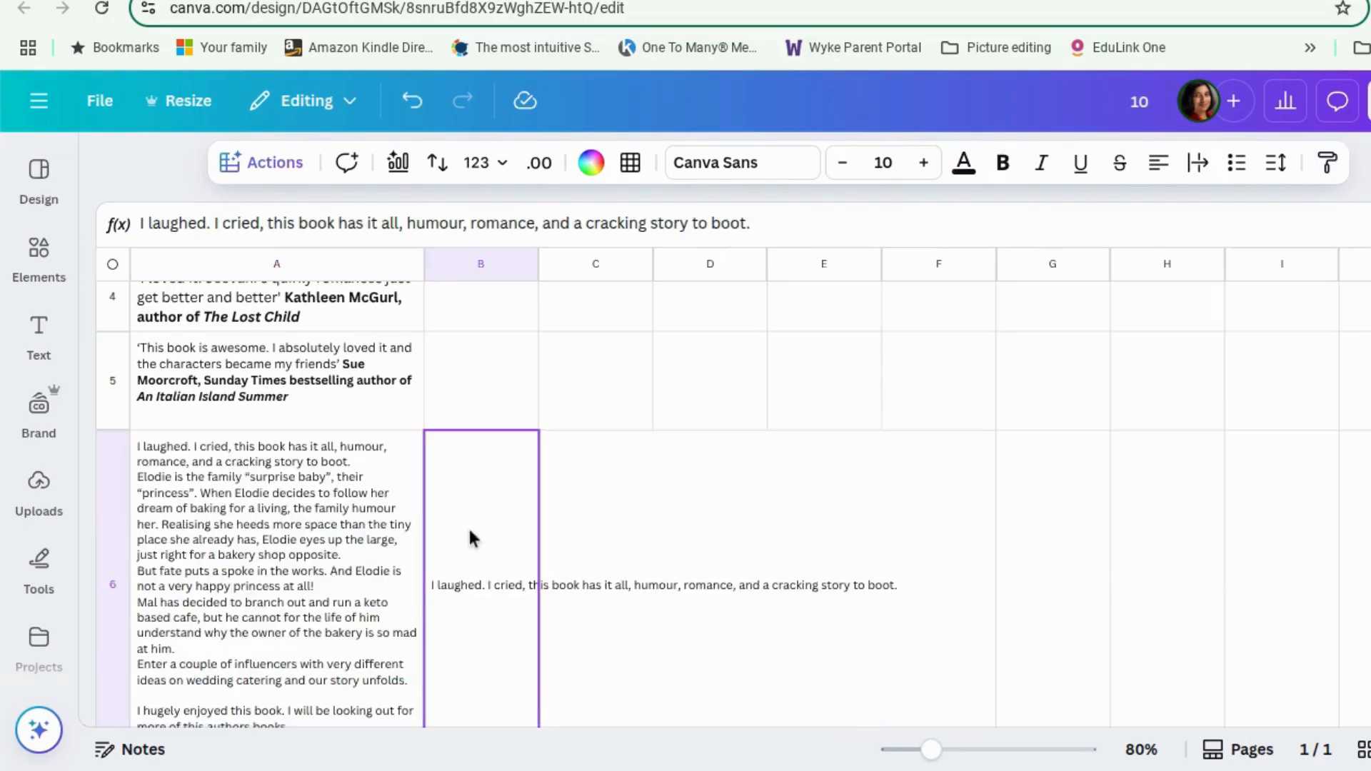
Step: Turn on text wrapping for the whole Quote column
left_click(493, 261)
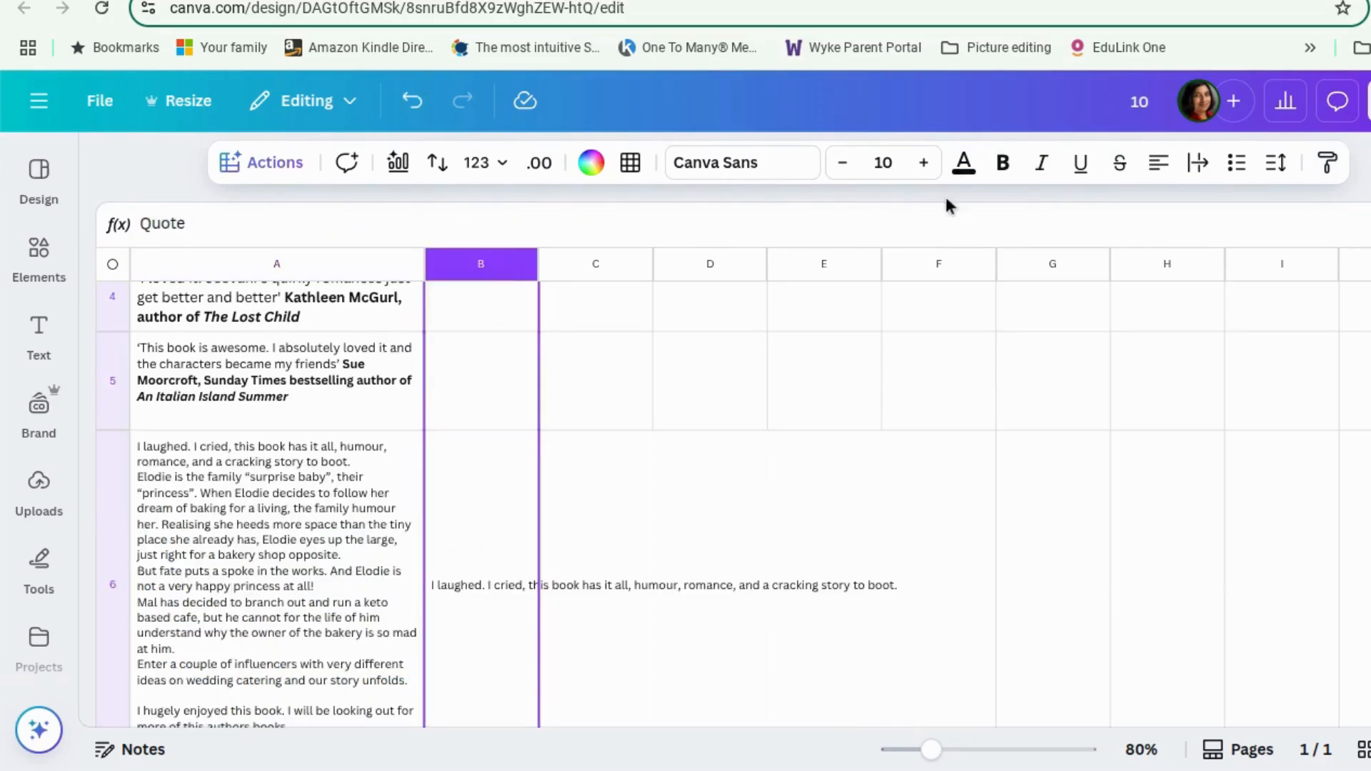
left_click(1199, 174)
left_click(819, 437)
Step: Enter 'Amazon review' in the Source cell C6
left_click(610, 546)
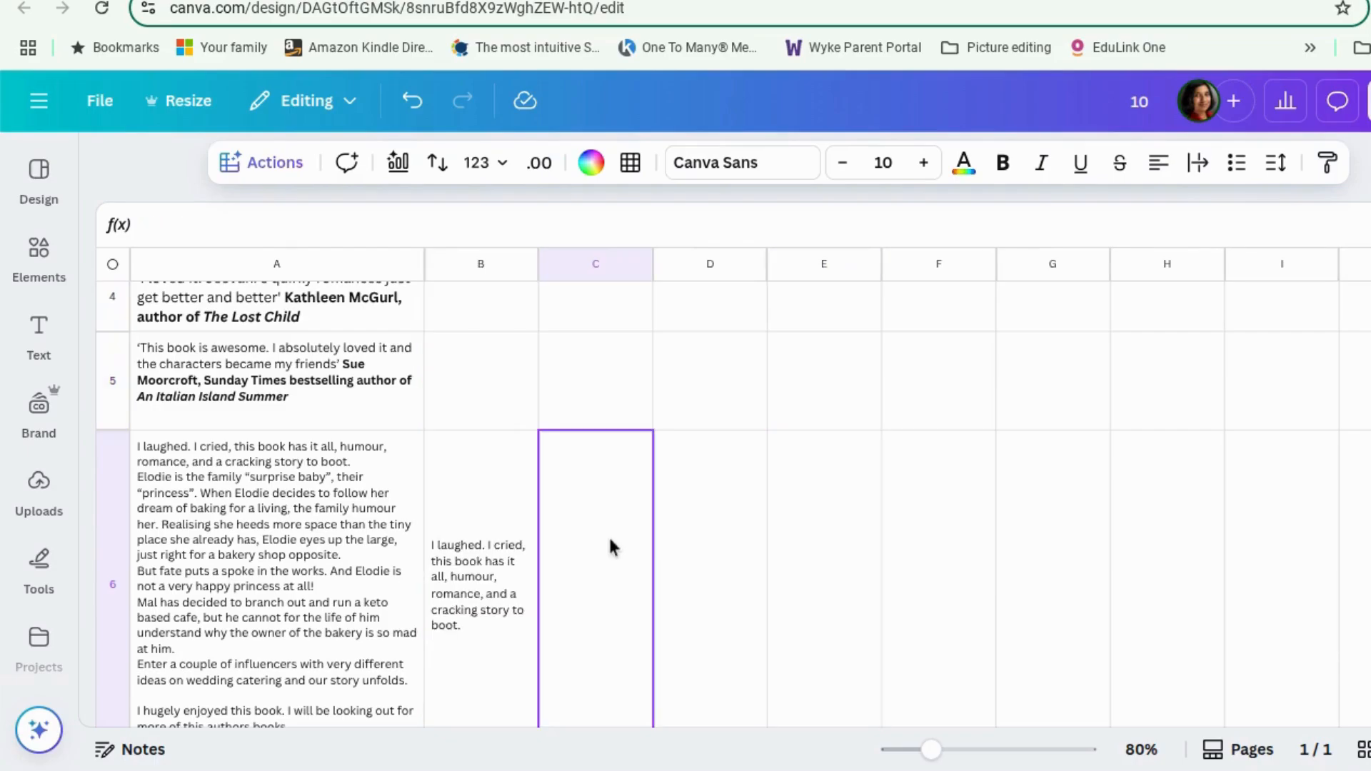
left_click(611, 542)
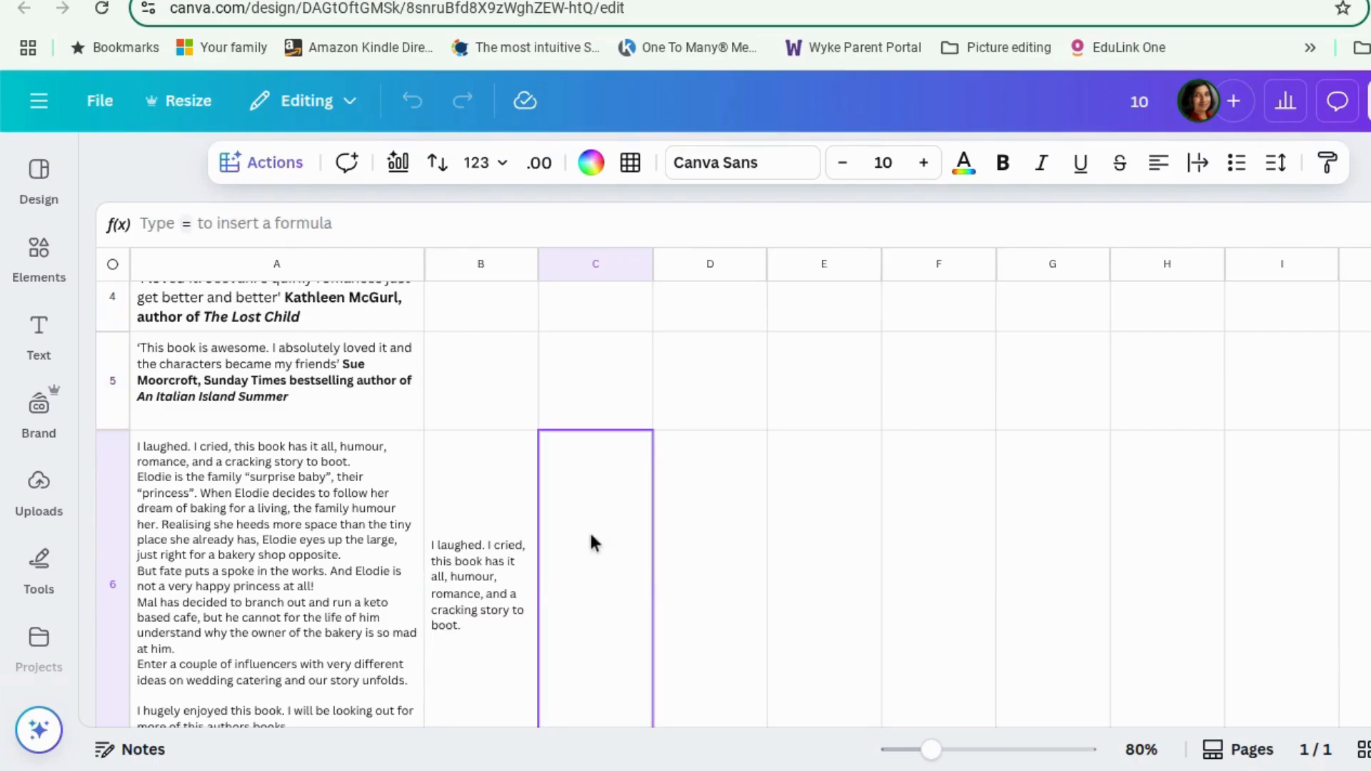
type("Ama")
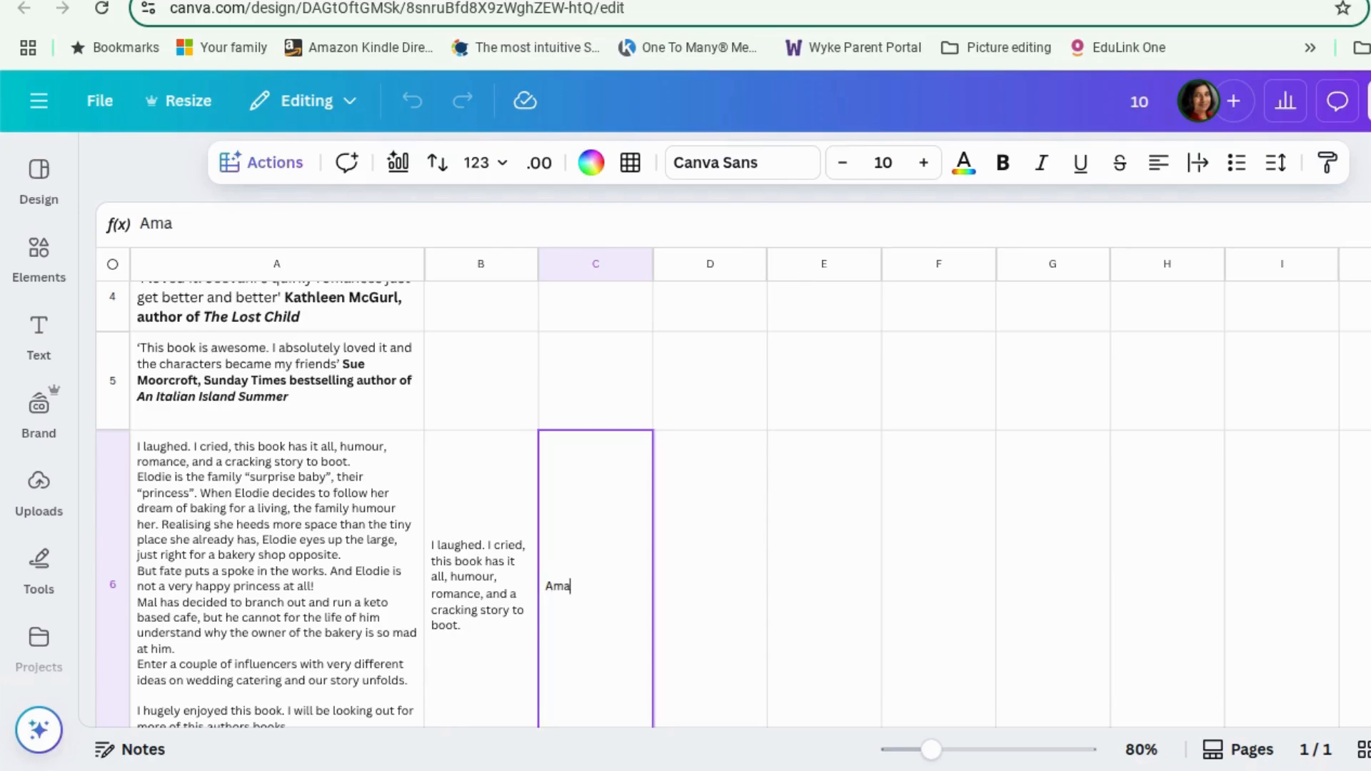
type("zon reivew")
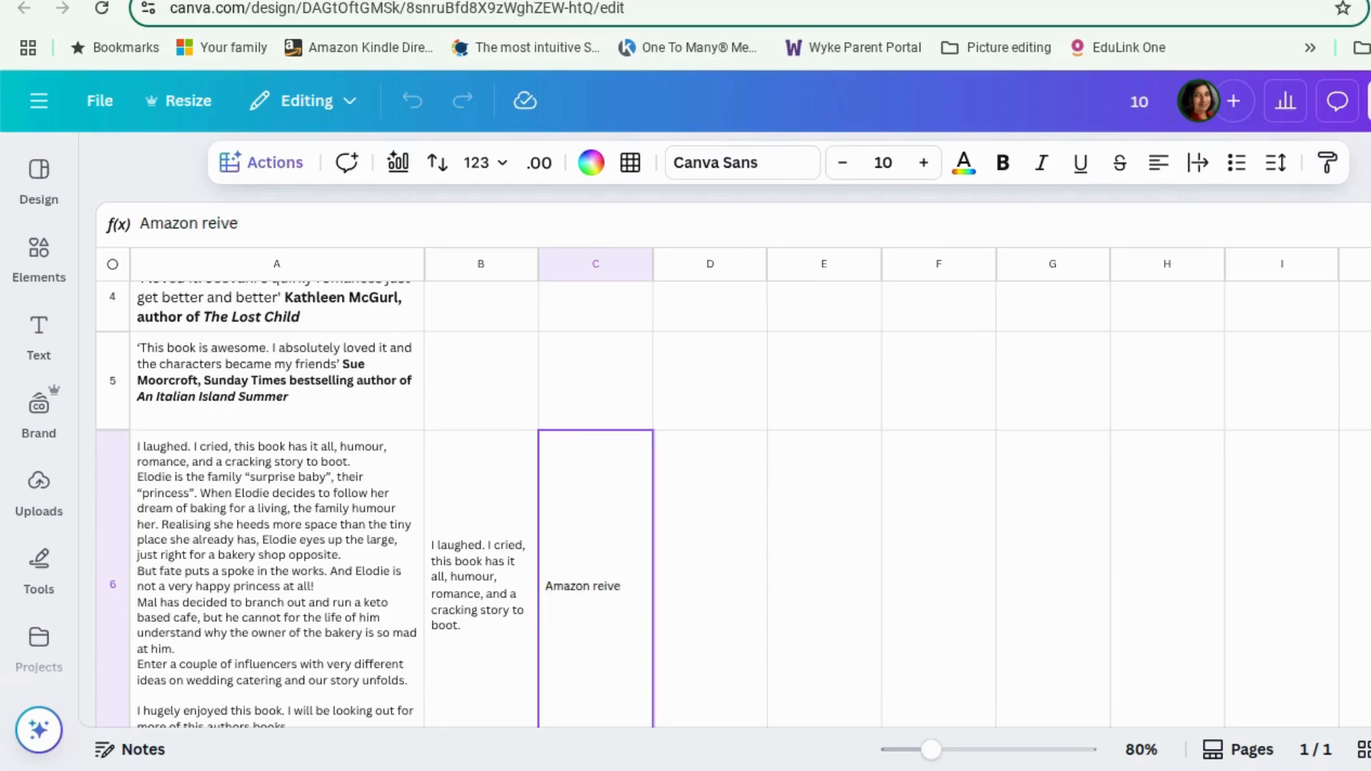
key("Return")
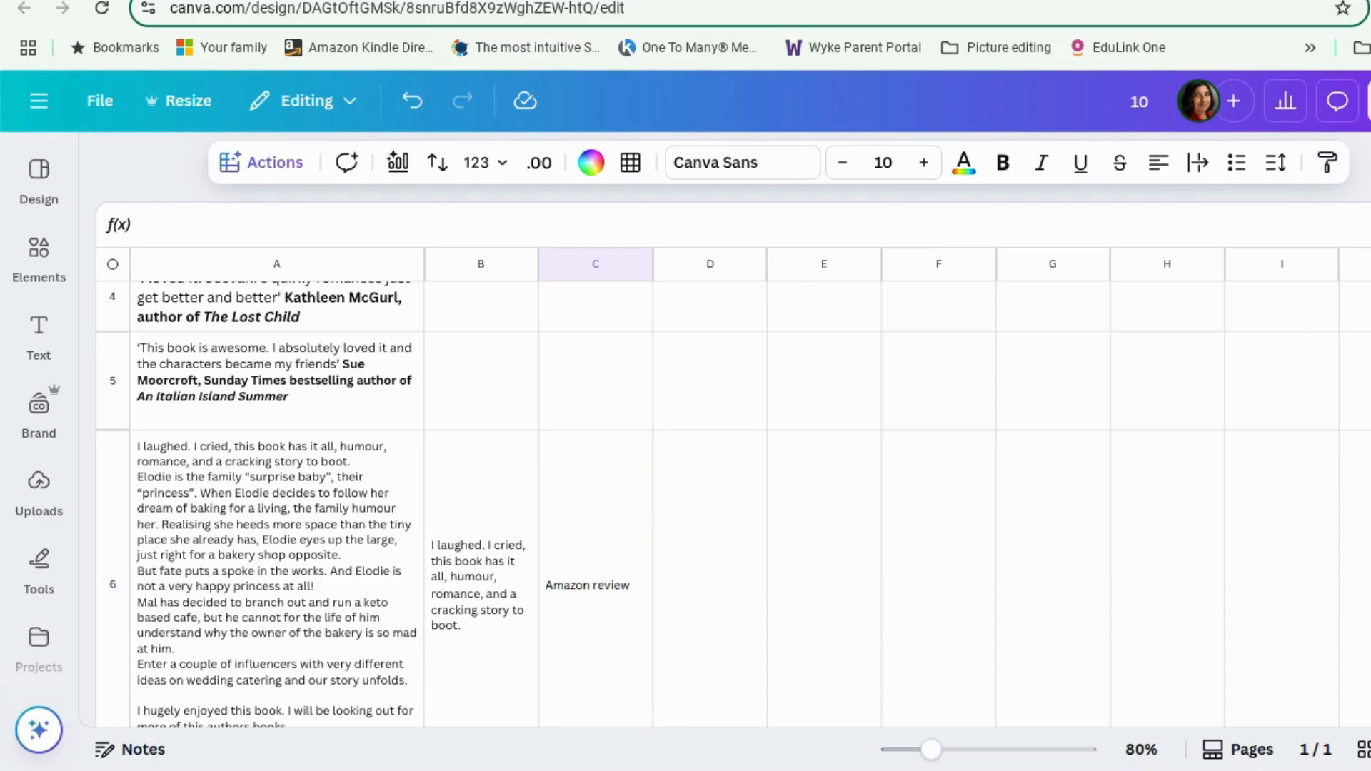
Step: Freeze the sheet up to row 1 to keep the column headings in place
scroll(597, 524, "up", 4)
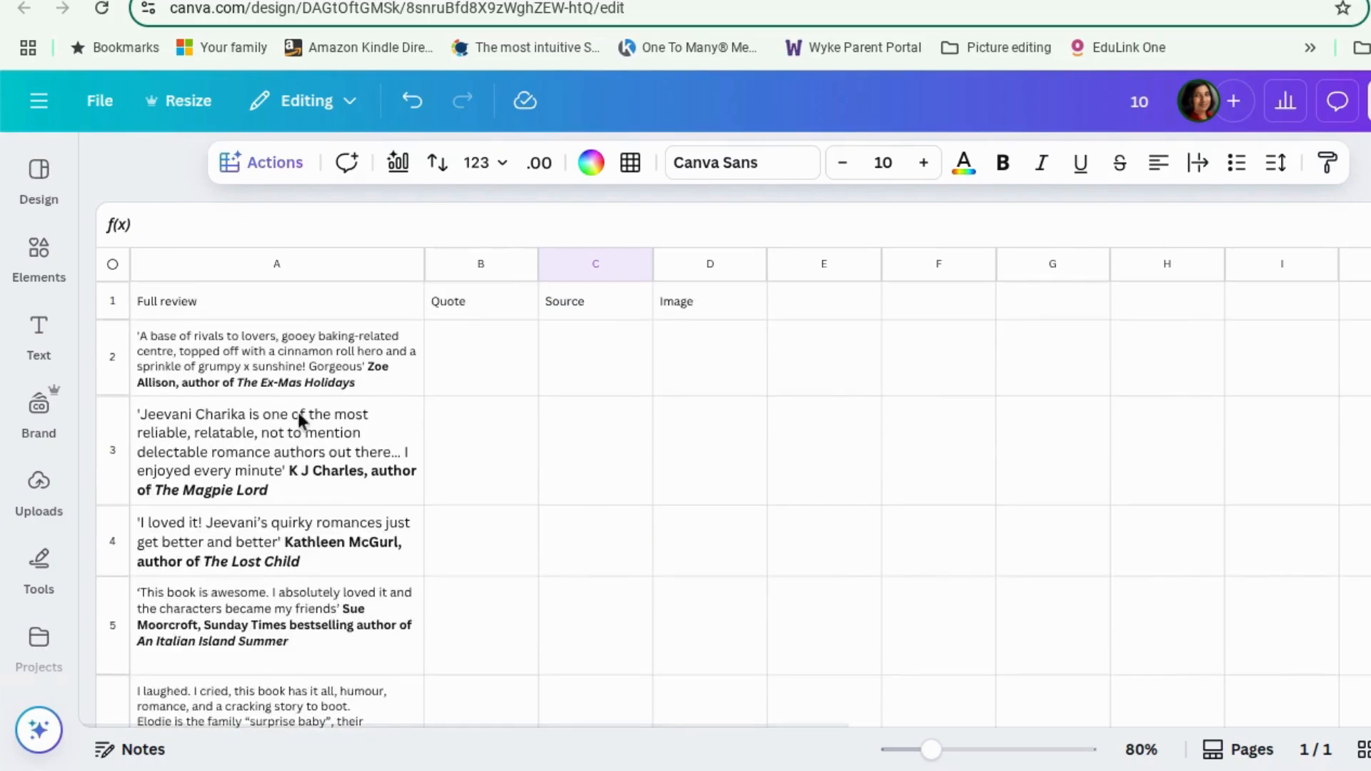
left_click(114, 303)
right_click(135, 306)
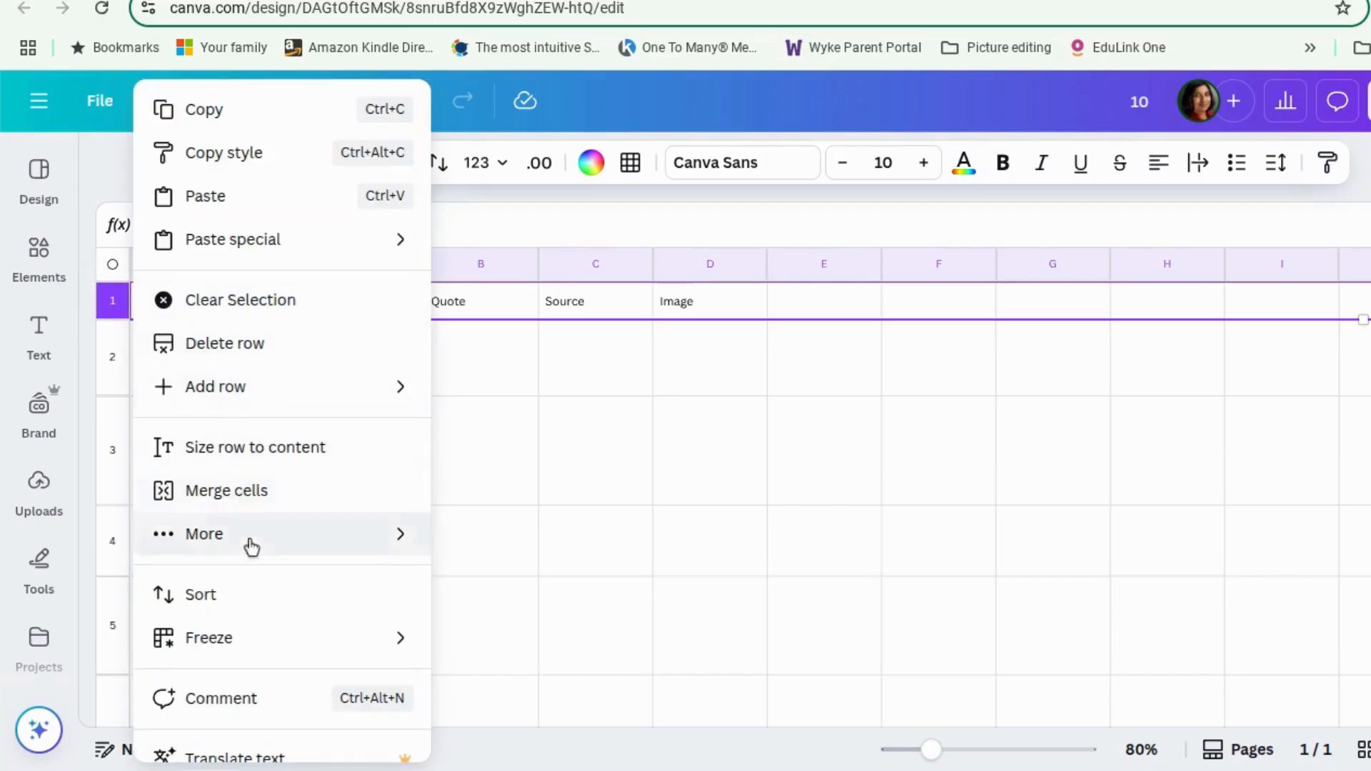
mouse_move(266, 640)
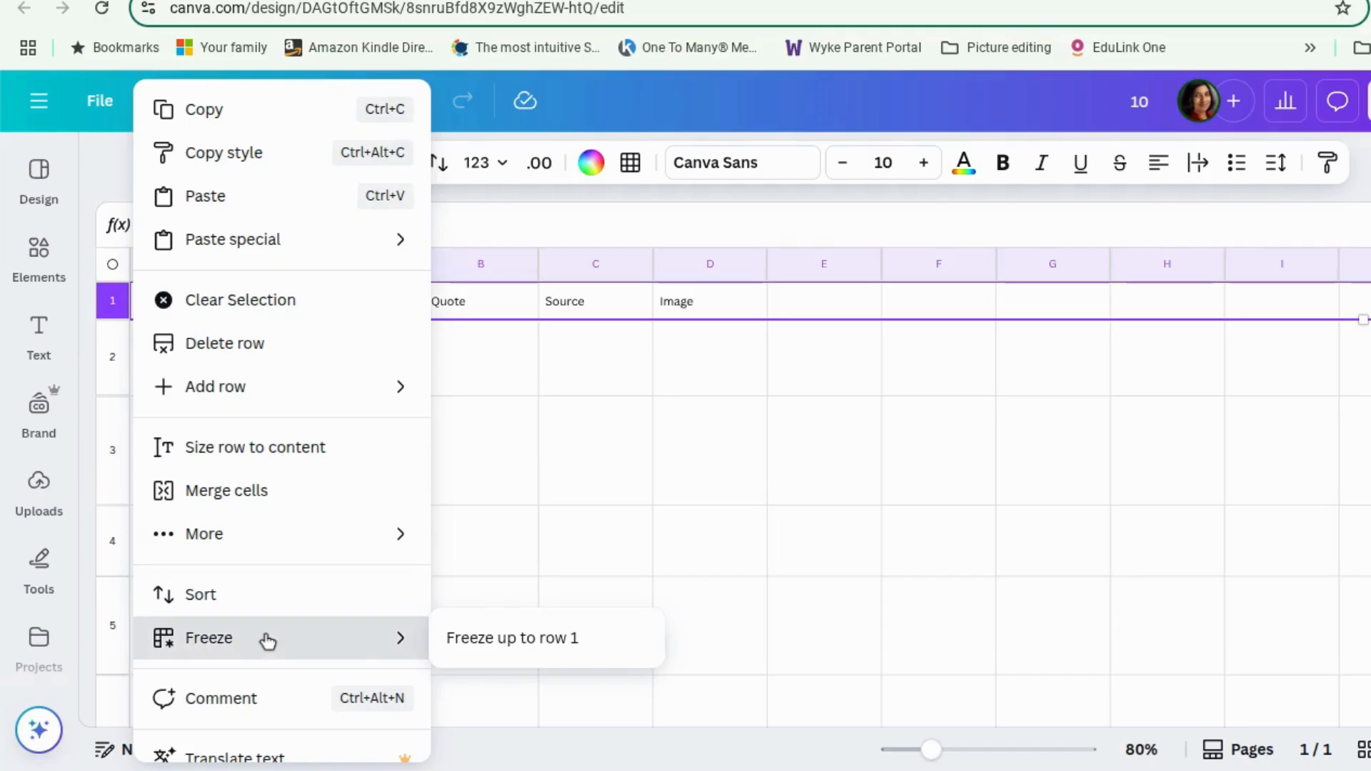
left_click(508, 642)
left_click(629, 494)
scroll(541, 370, "down", 5)
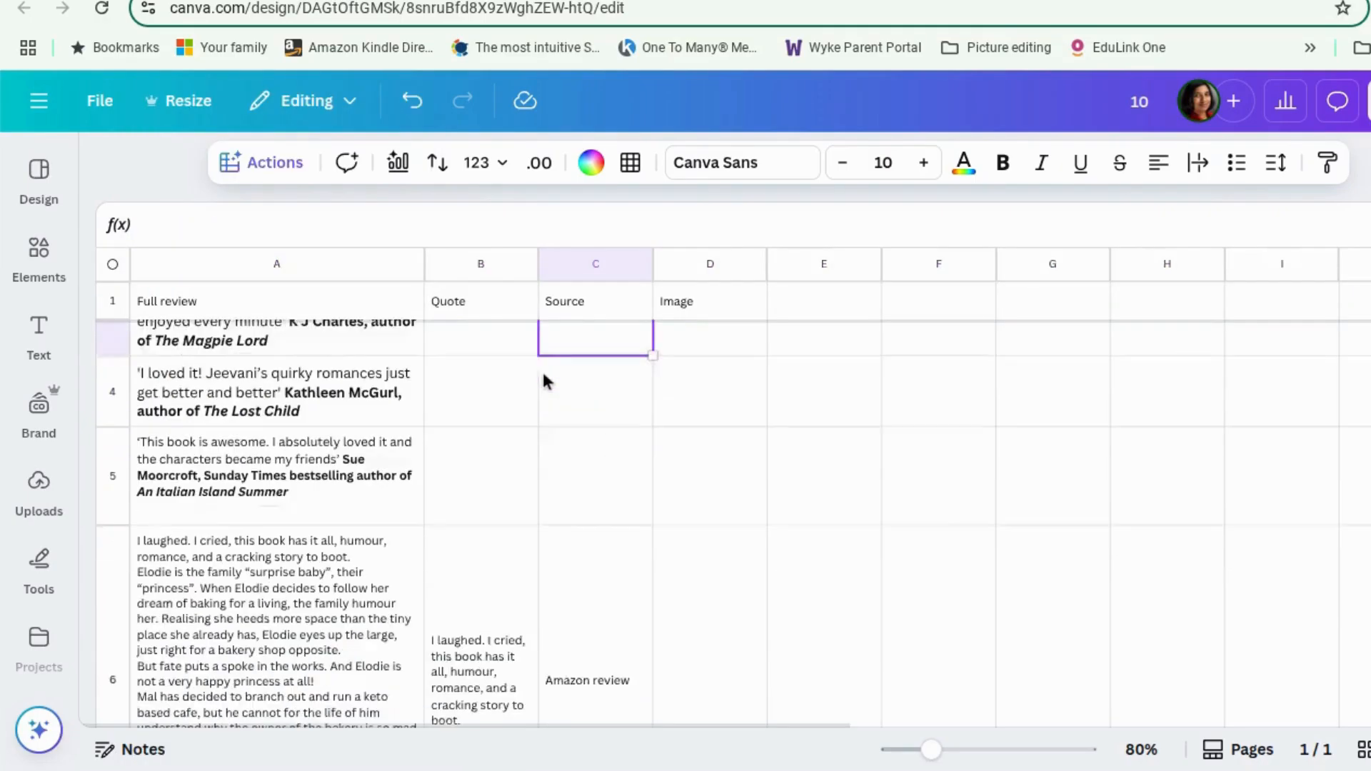
Step: Browse the 'cakes' photos and place the cut white layer cake with coloured sprinkles in the Image cell D6
left_click(734, 523)
scroll(589, 568, "down", 5)
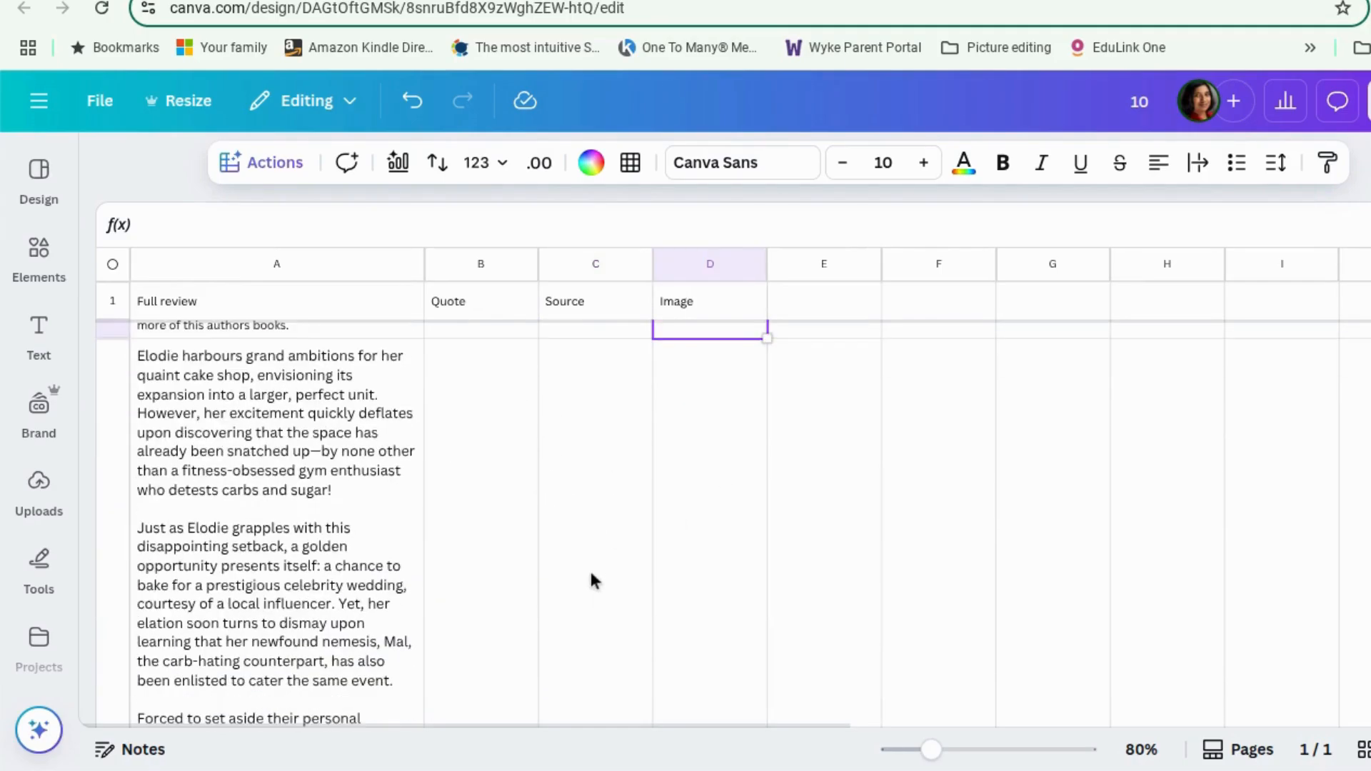
scroll(589, 568, "down", 3)
scroll(590, 579, "up", 8)
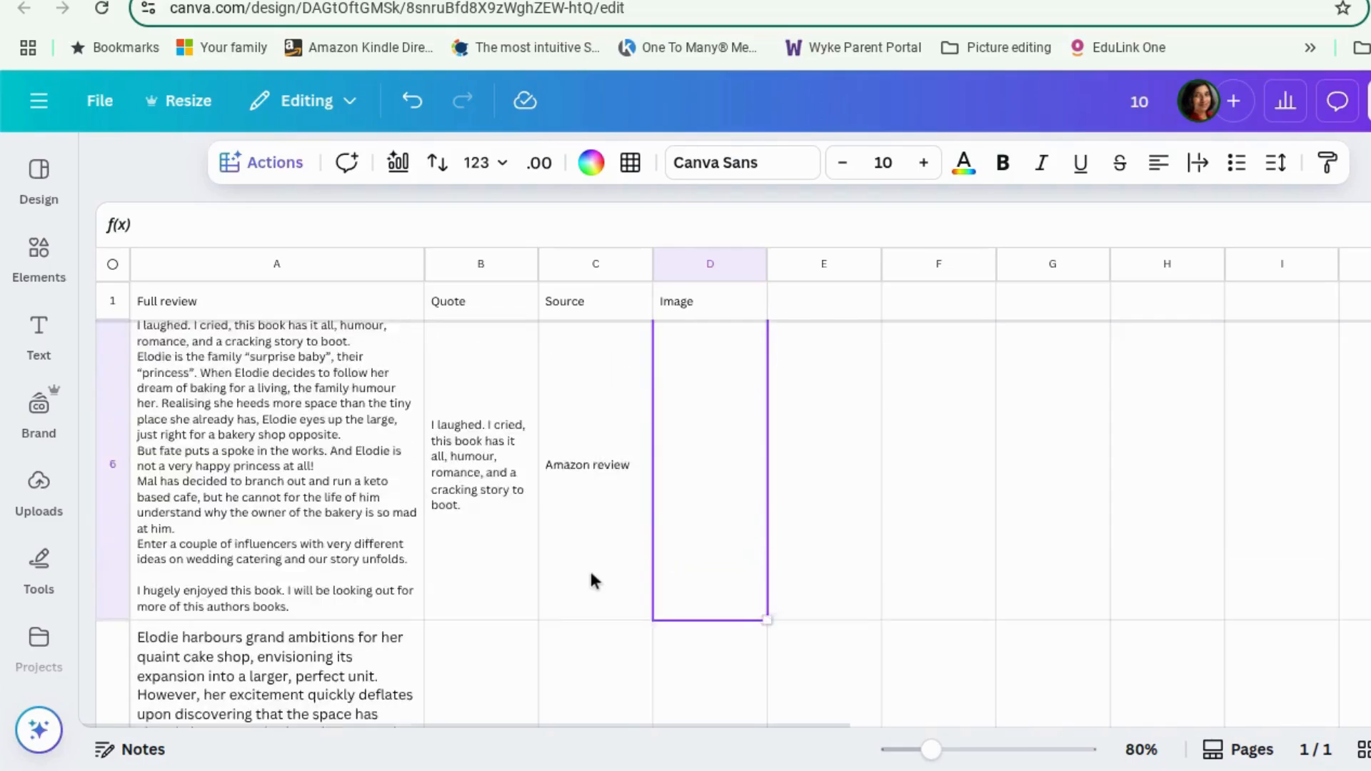
scroll(591, 579, "down", 1)
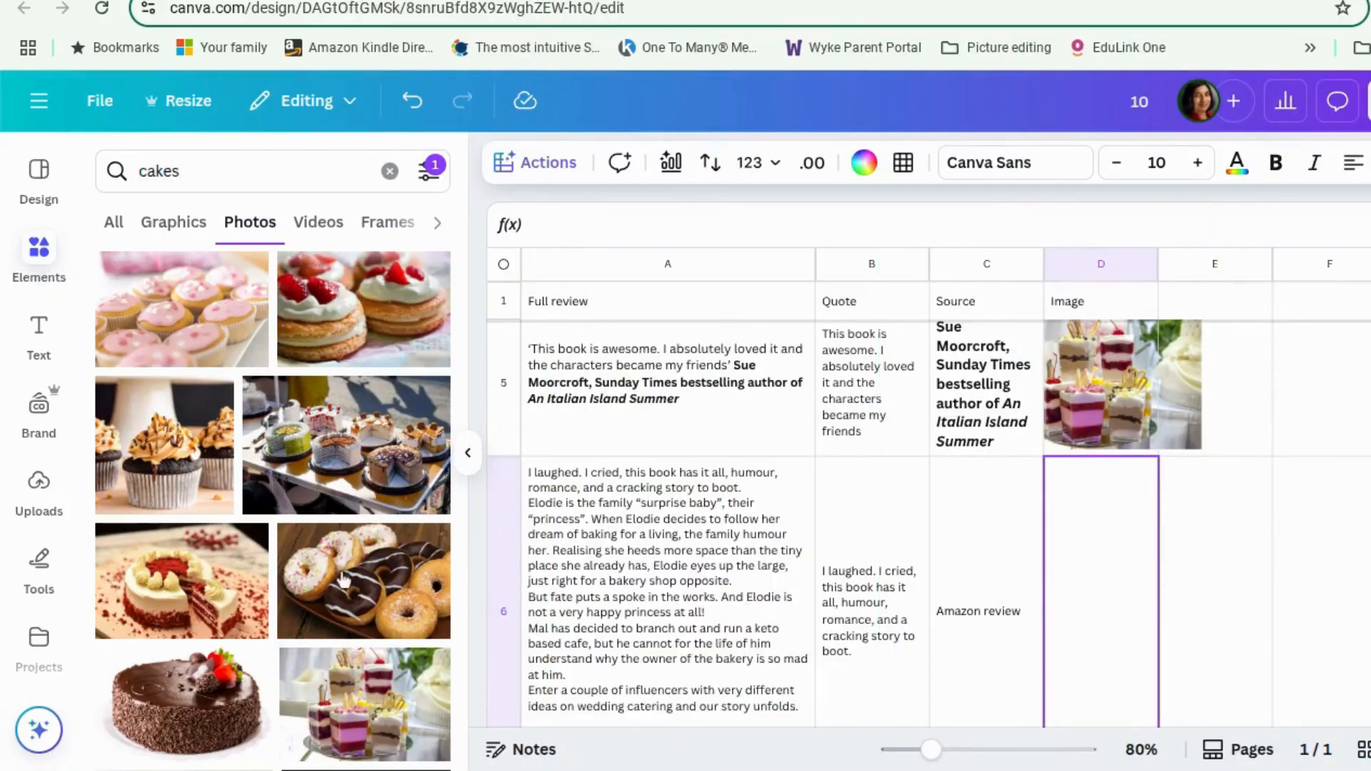
scroll(339, 582, "up", 3)
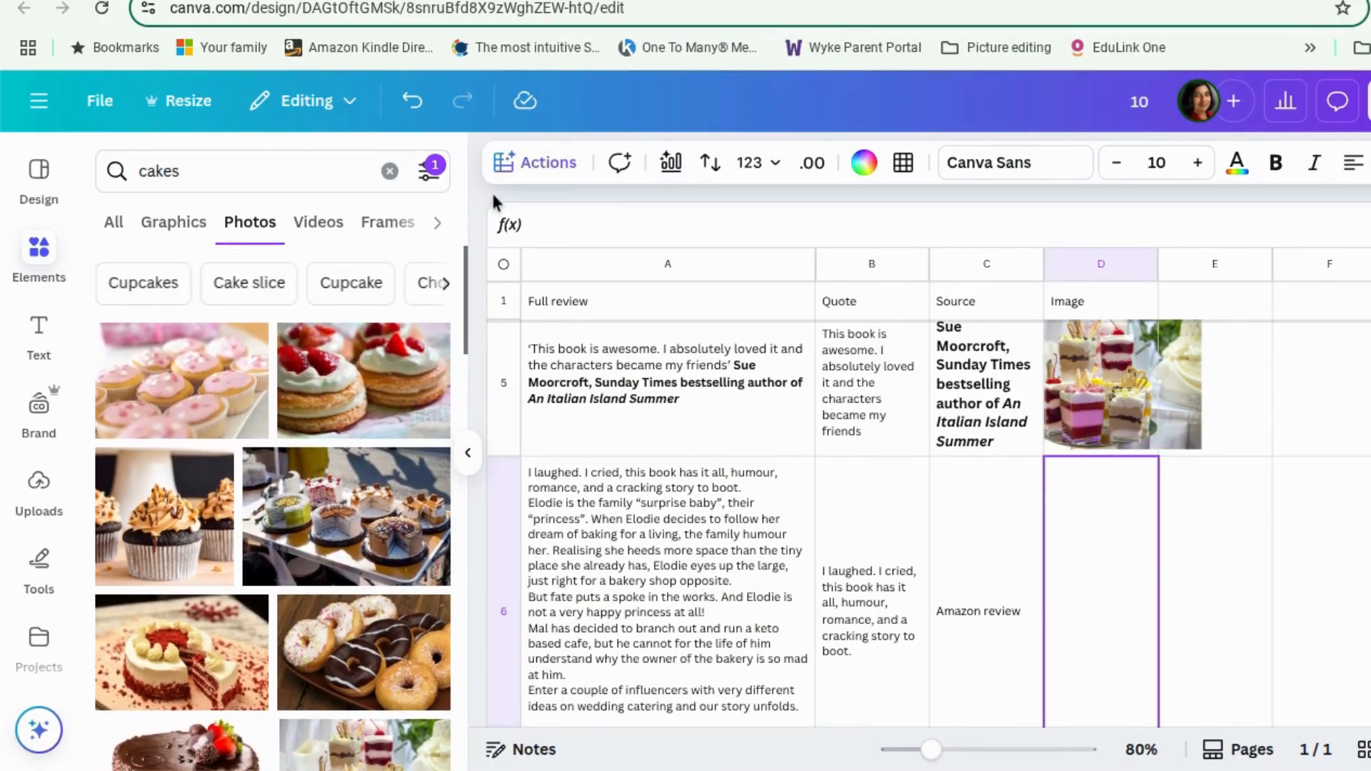
scroll(323, 461, "down", 10)
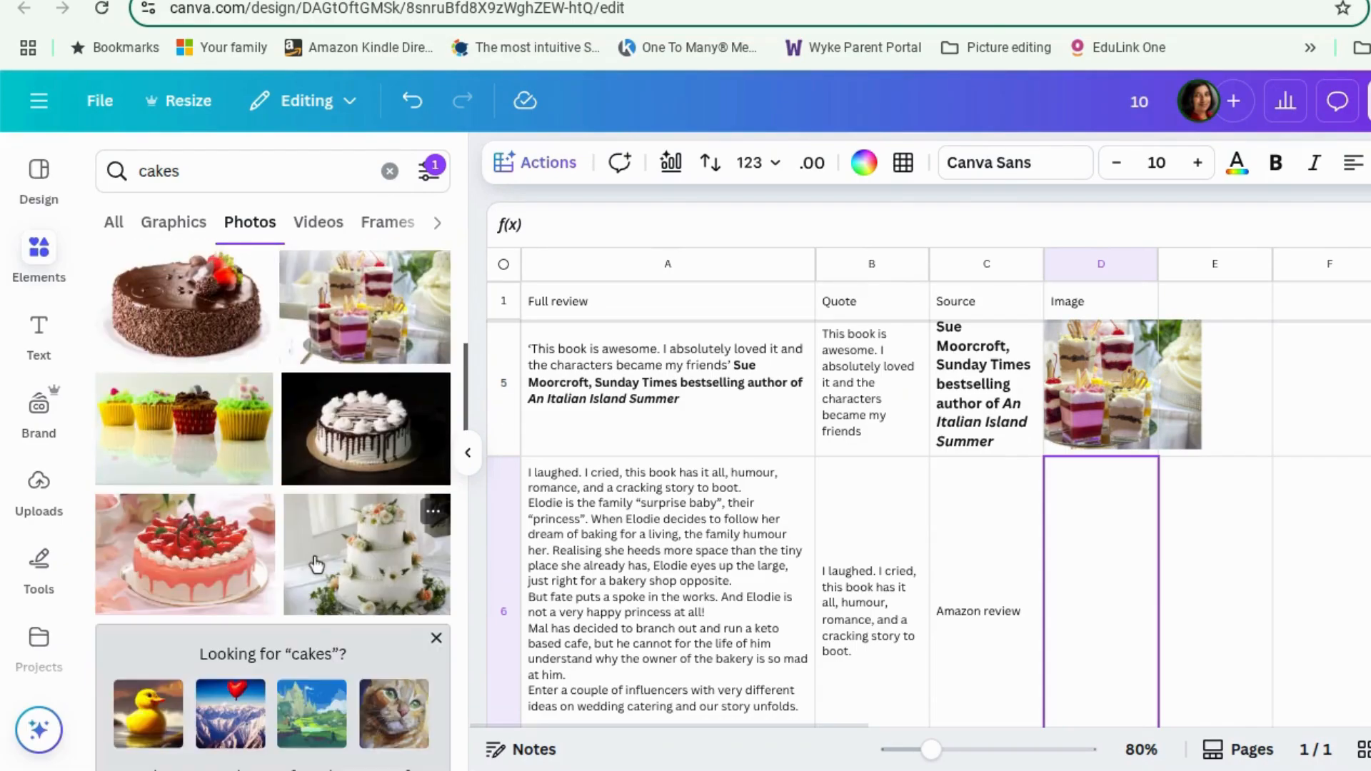
scroll(315, 564, "down", 10)
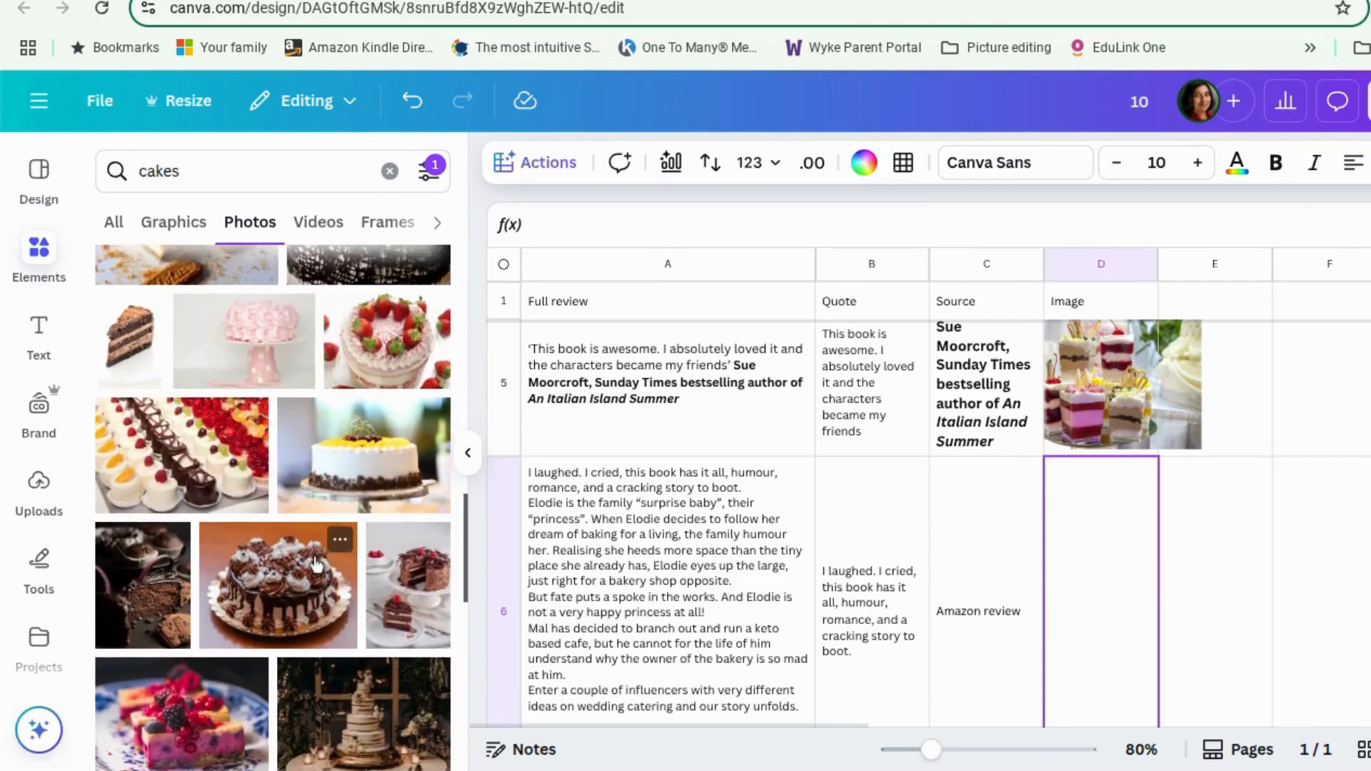
scroll(316, 564, "down", 5)
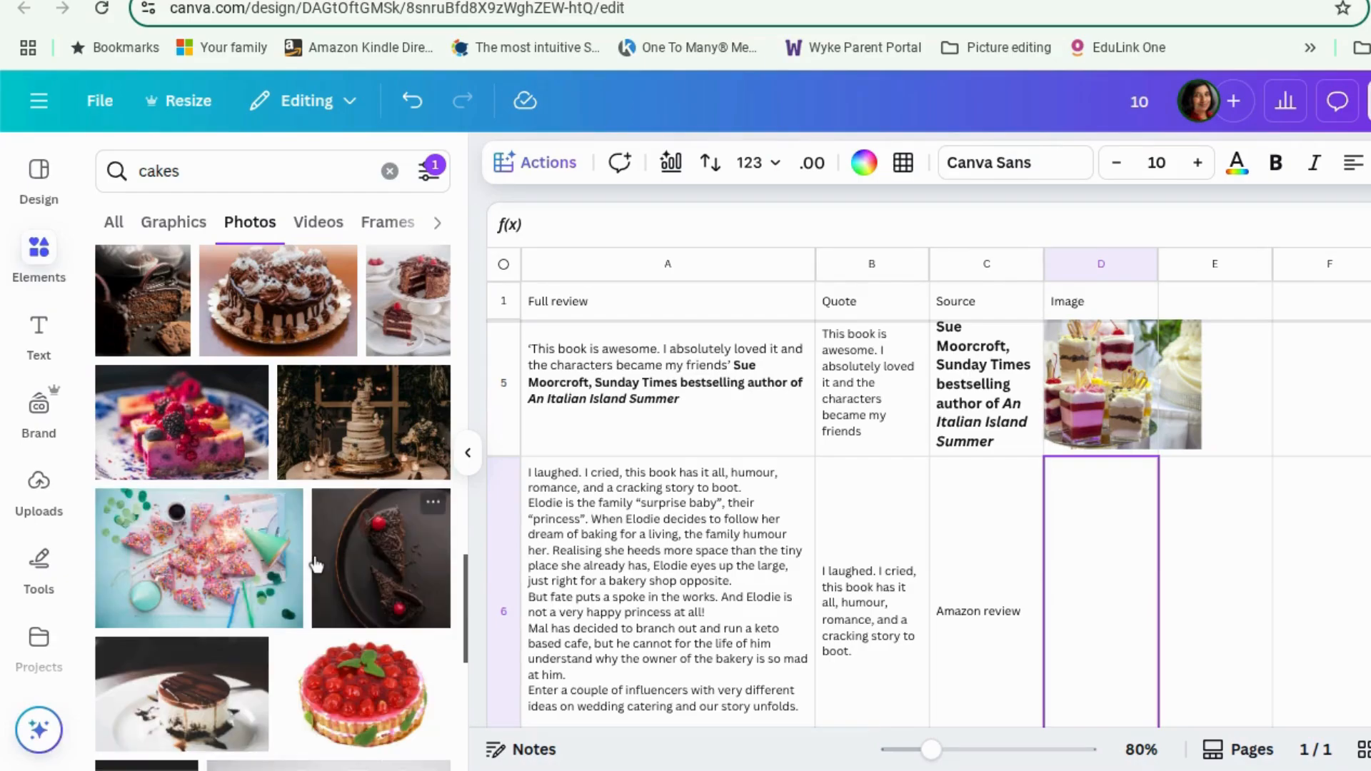
scroll(317, 564, "down", 5)
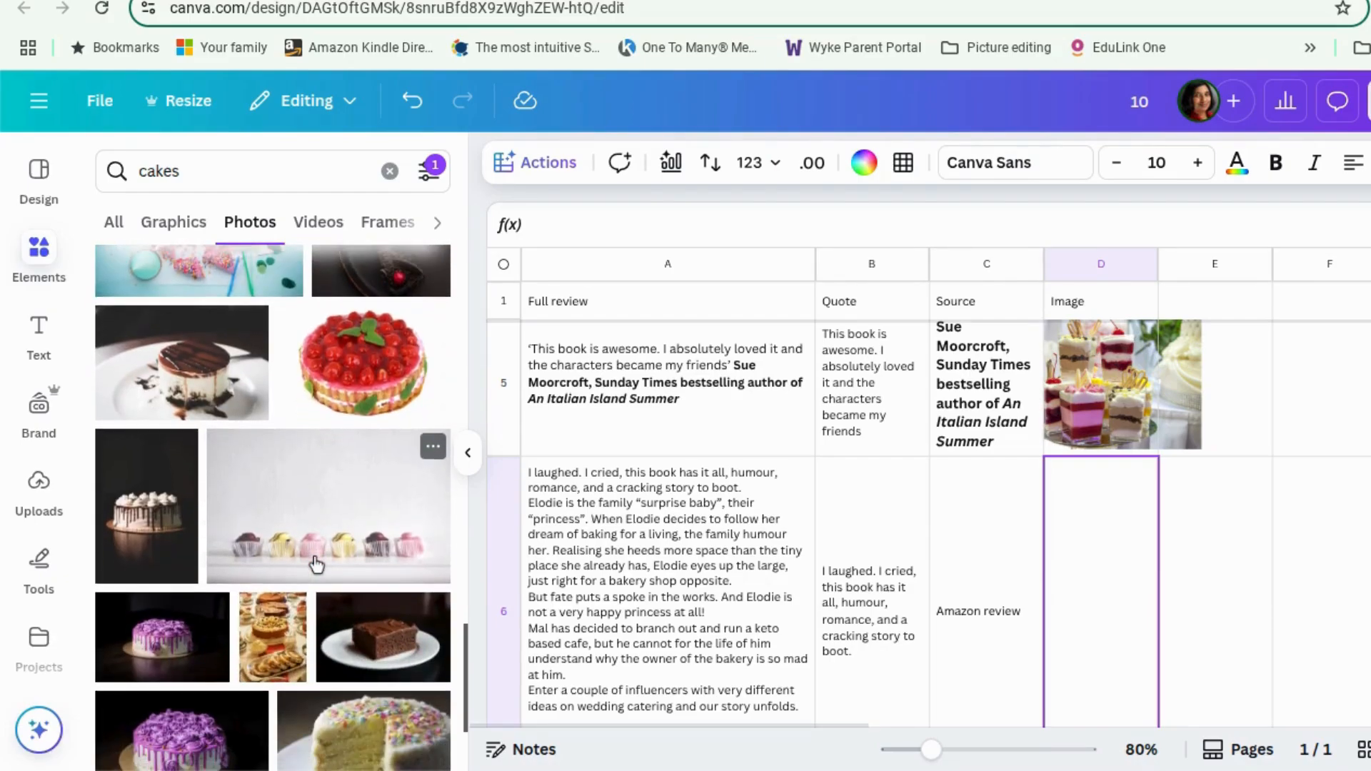
scroll(316, 565, "down", 1)
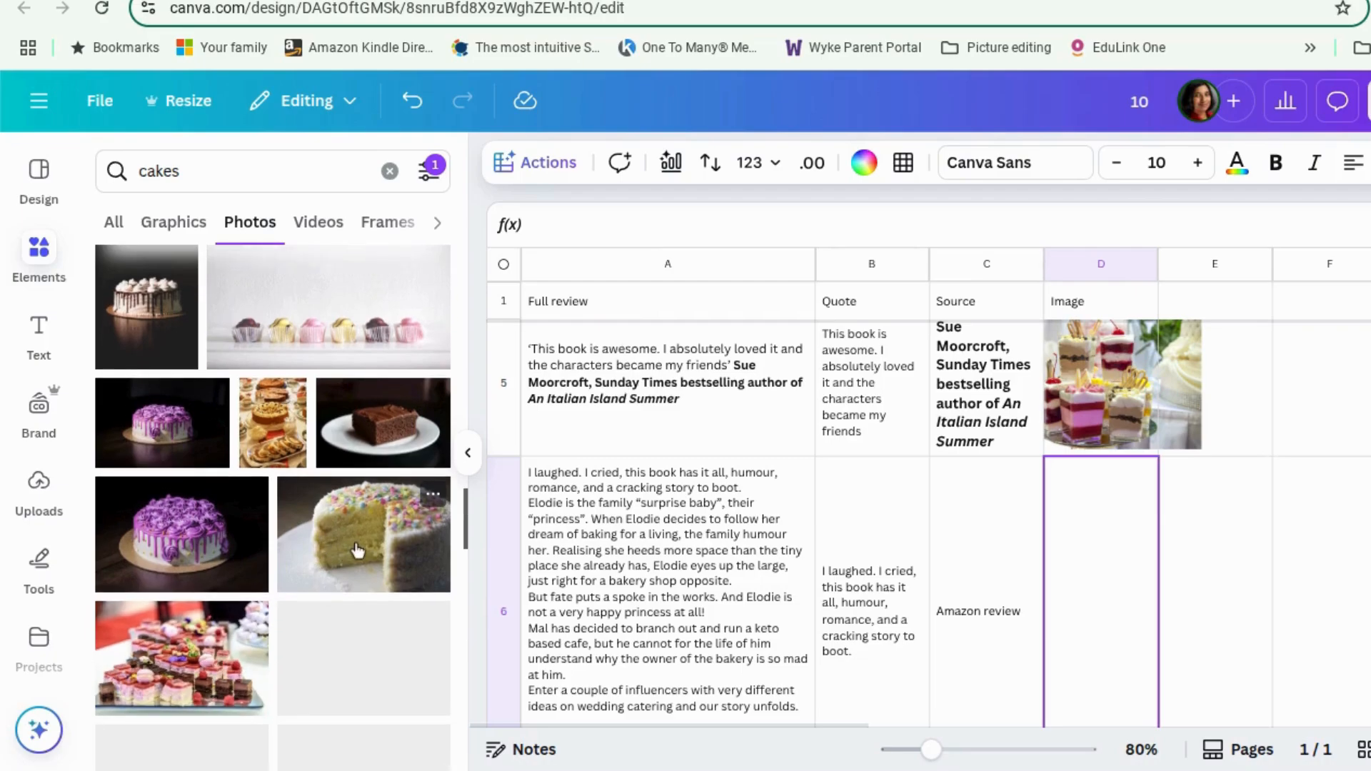
left_click_drag(384, 550, 1112, 589)
Step: Browse the cake photos and place the white two-tier cake with red flowers in the Image cell D7
scroll(1164, 636, "down", 4)
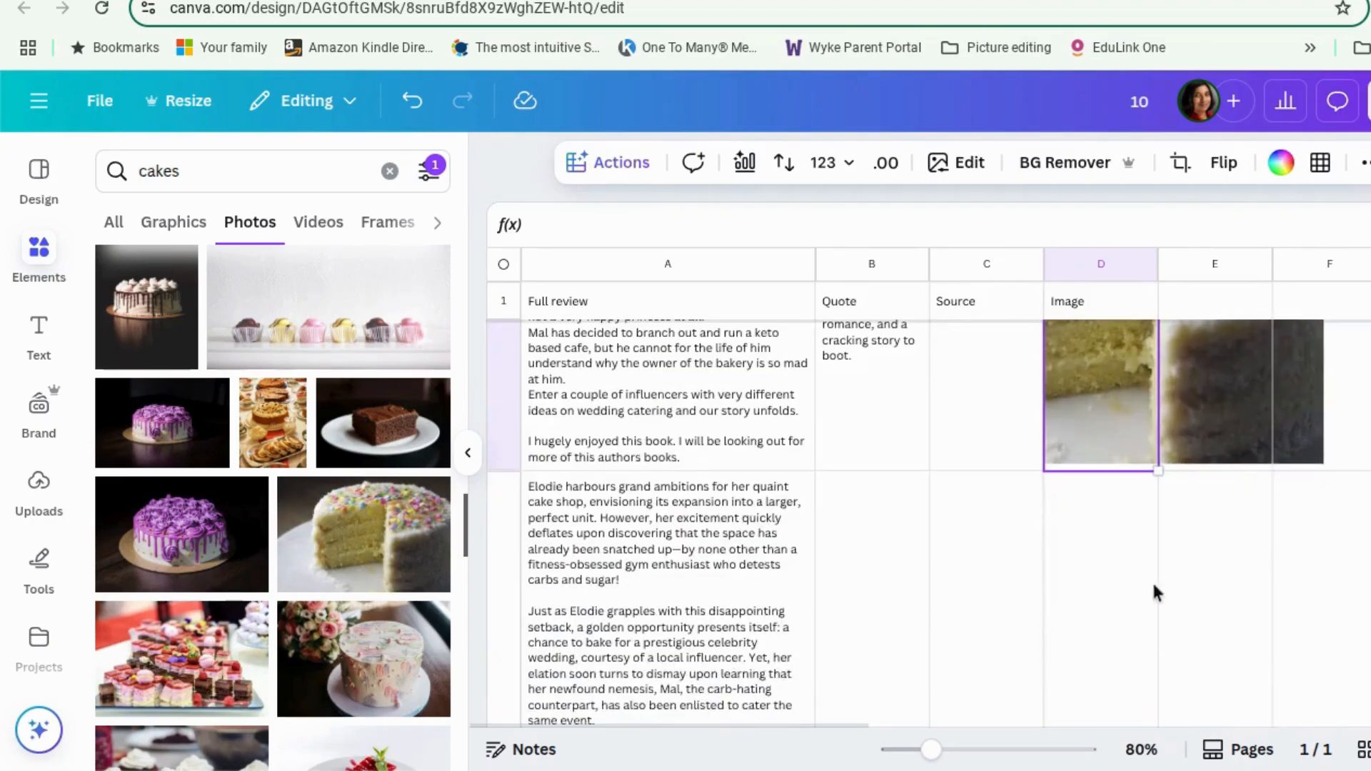
left_click(1132, 563)
scroll(371, 514, "down", 4)
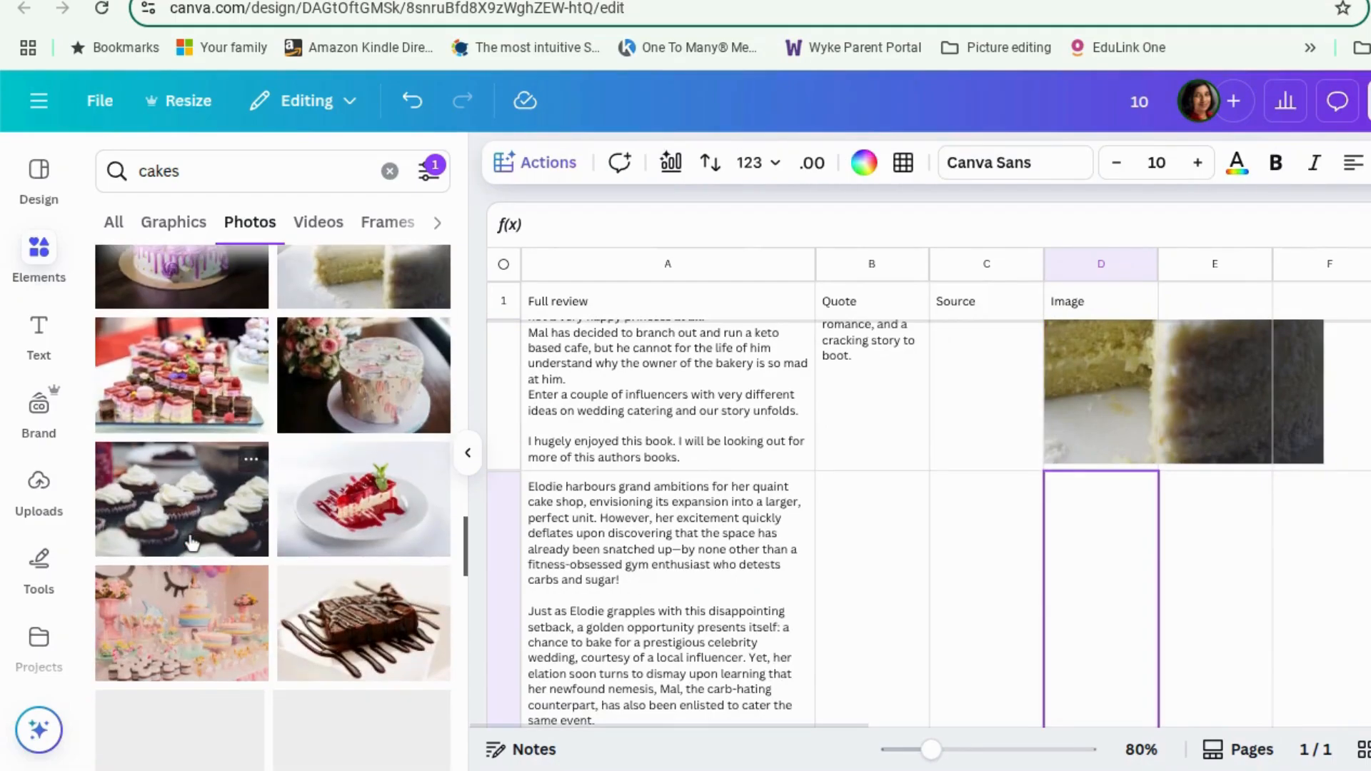
scroll(375, 514, "down", 7)
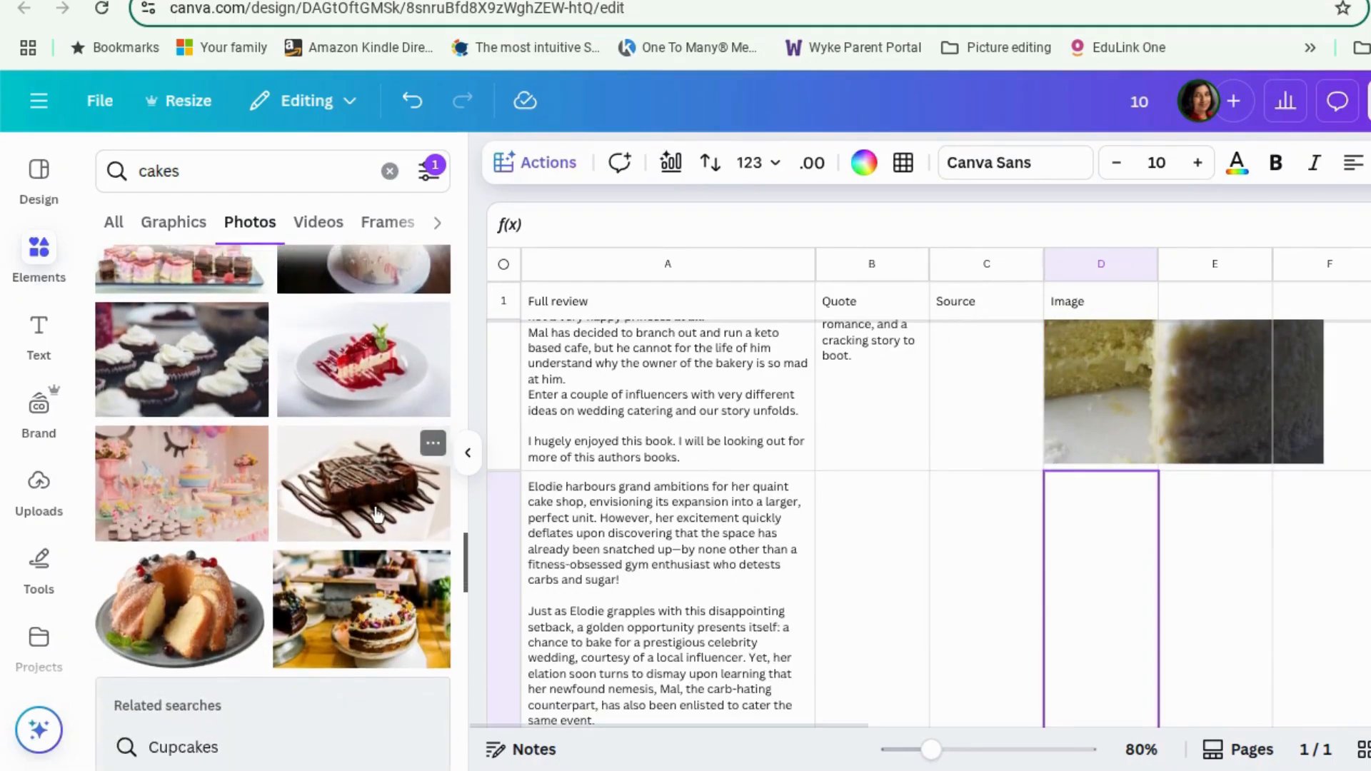
scroll(376, 514, "down", 2)
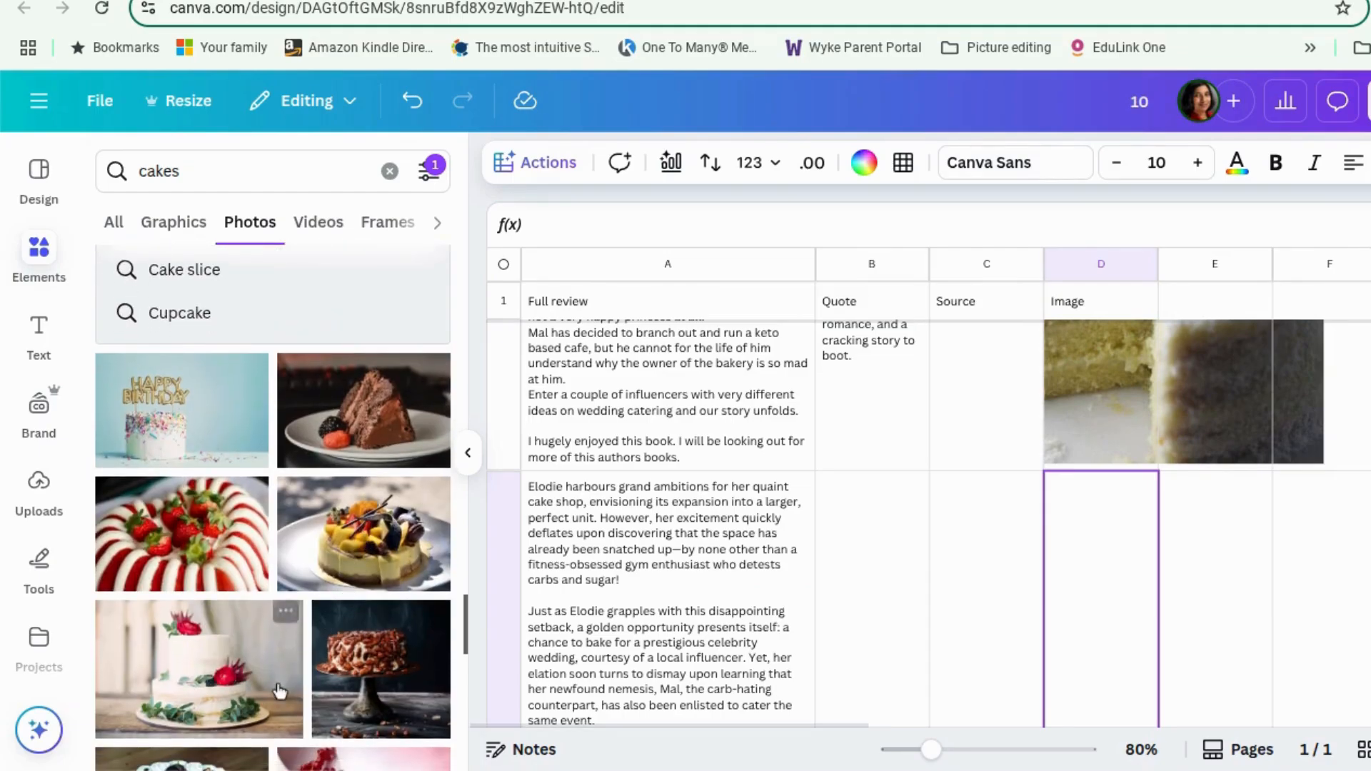
scroll(278, 680, "down", 2)
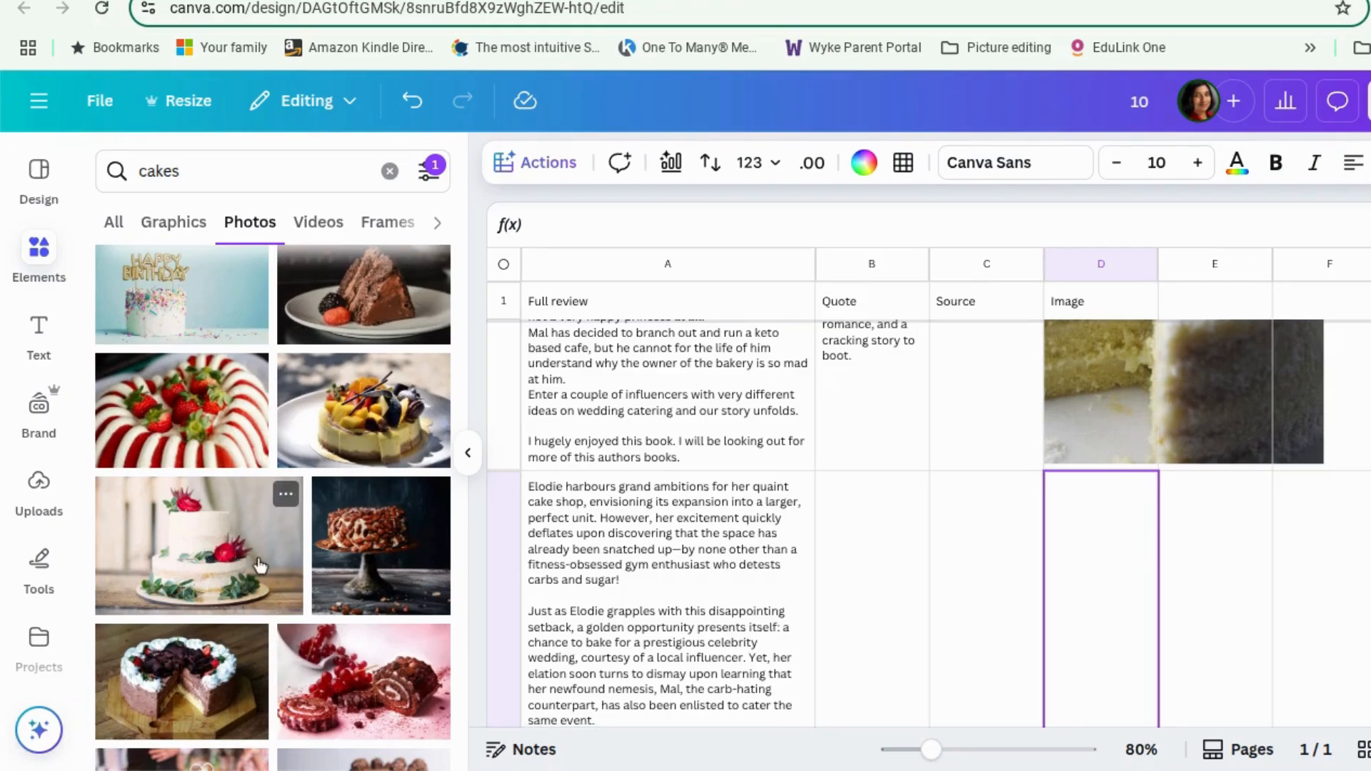
left_click_drag(259, 566, 1146, 579)
Step: Place the tall tiered cake photo with pink flowers in the Image cell D8
scroll(1151, 578, "down", 5)
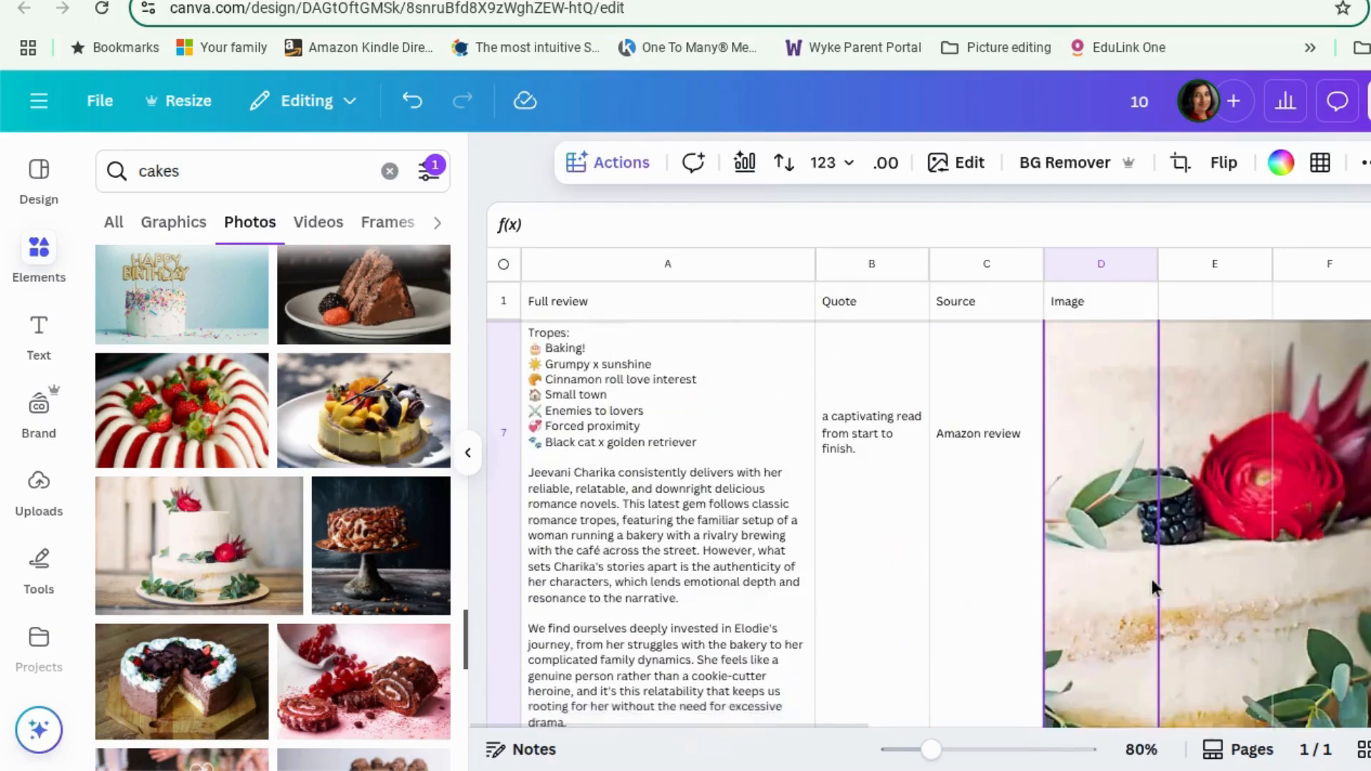
left_click(1150, 575)
left_click(286, 616)
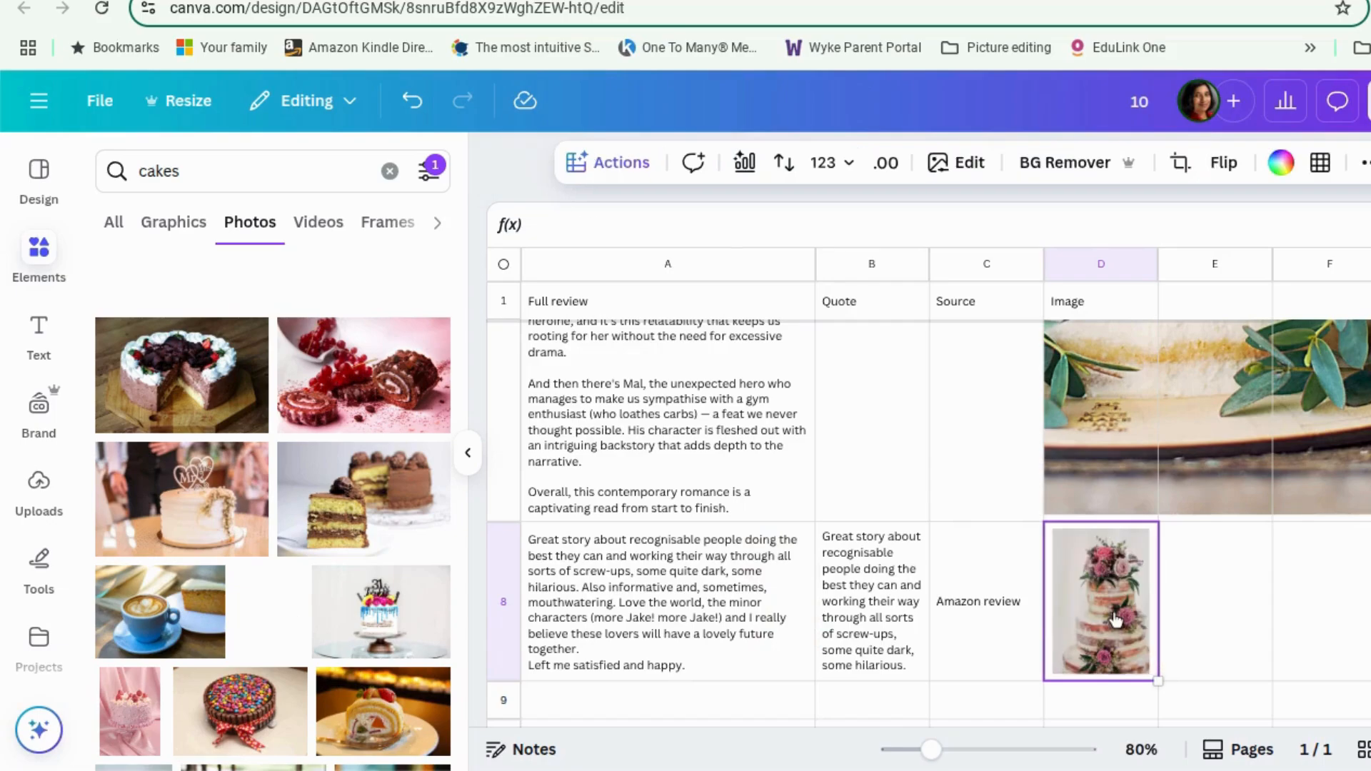
scroll(1115, 620, "down", 3)
Step: Collapse the photo library and look through the review rows to check their quotes, sources and images
scroll(1108, 524, "up", 6)
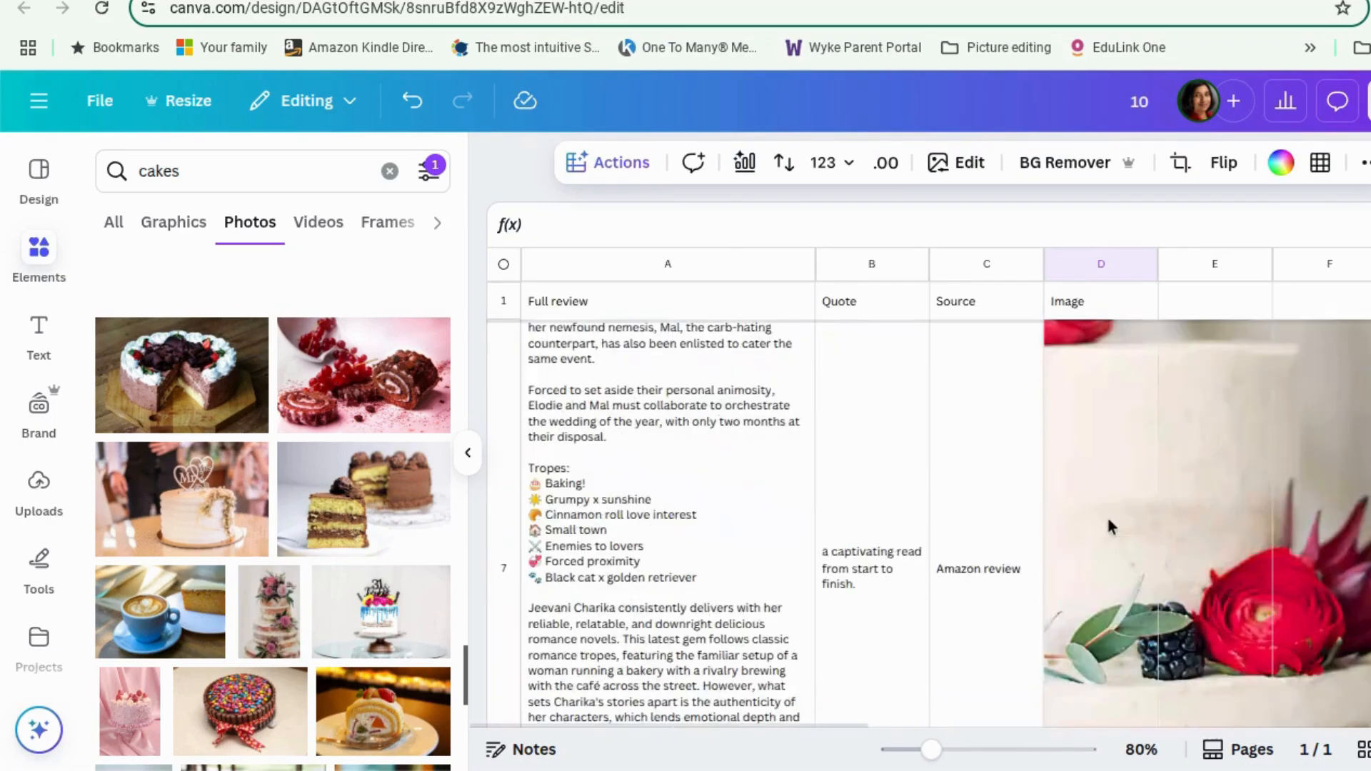
scroll(1109, 526, "up", 4)
scroll(1109, 526, "down", 6)
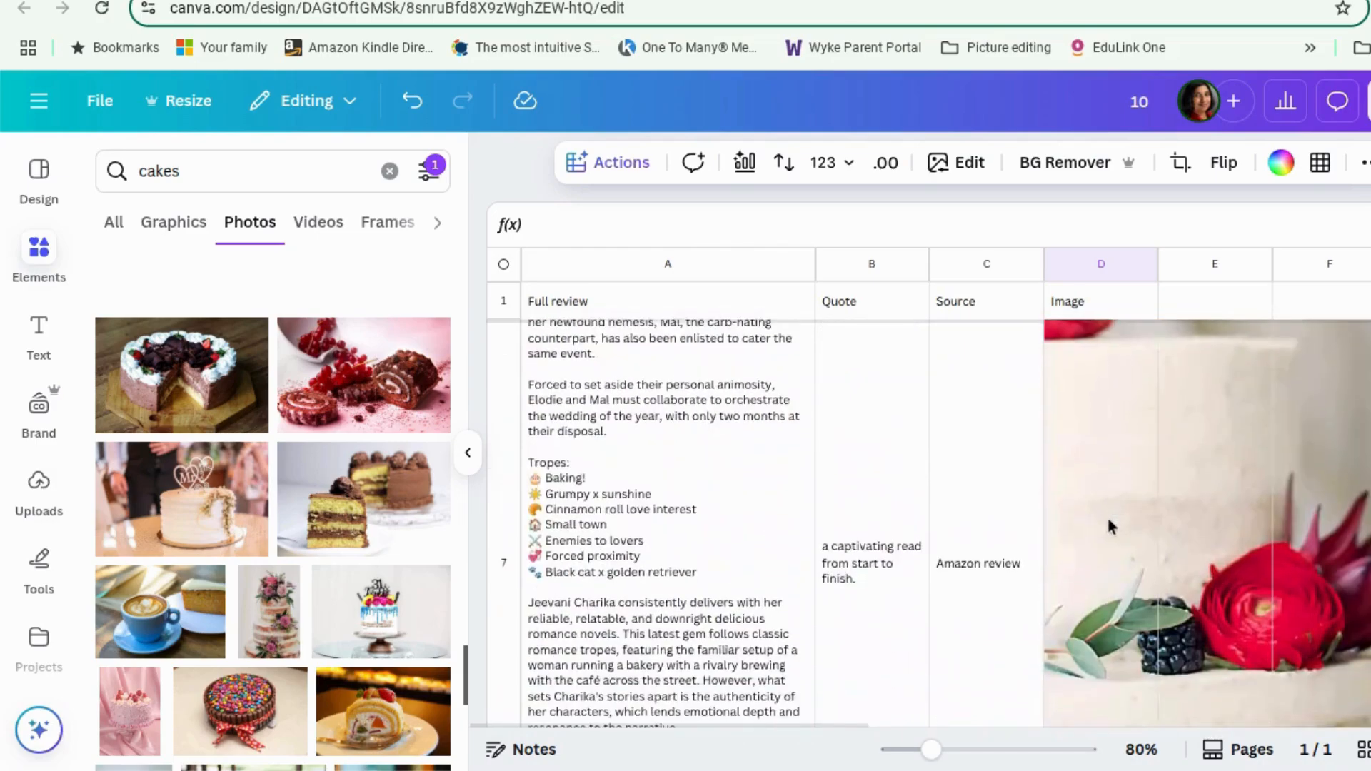
scroll(1109, 528, "down", 3)
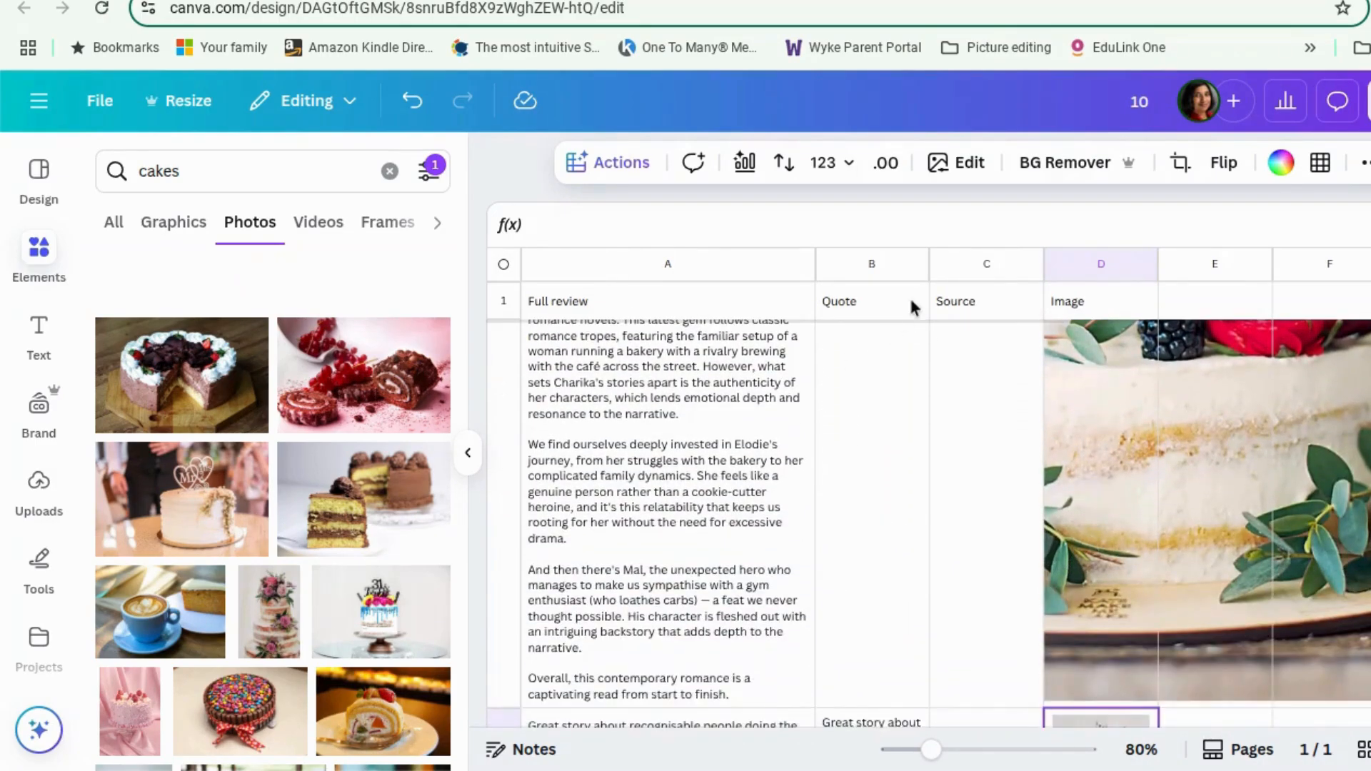
left_click(463, 457)
scroll(566, 528, "up", 5)
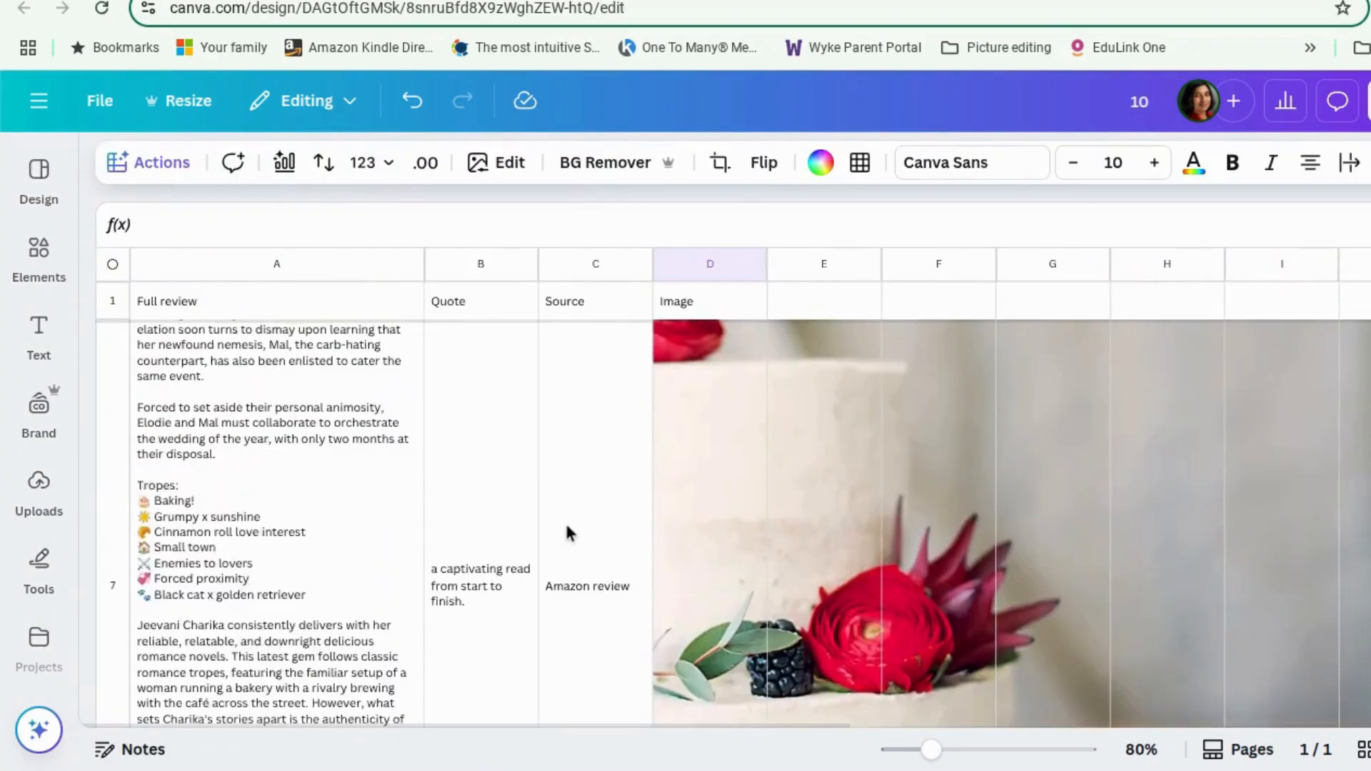
scroll(567, 528, "up", 10)
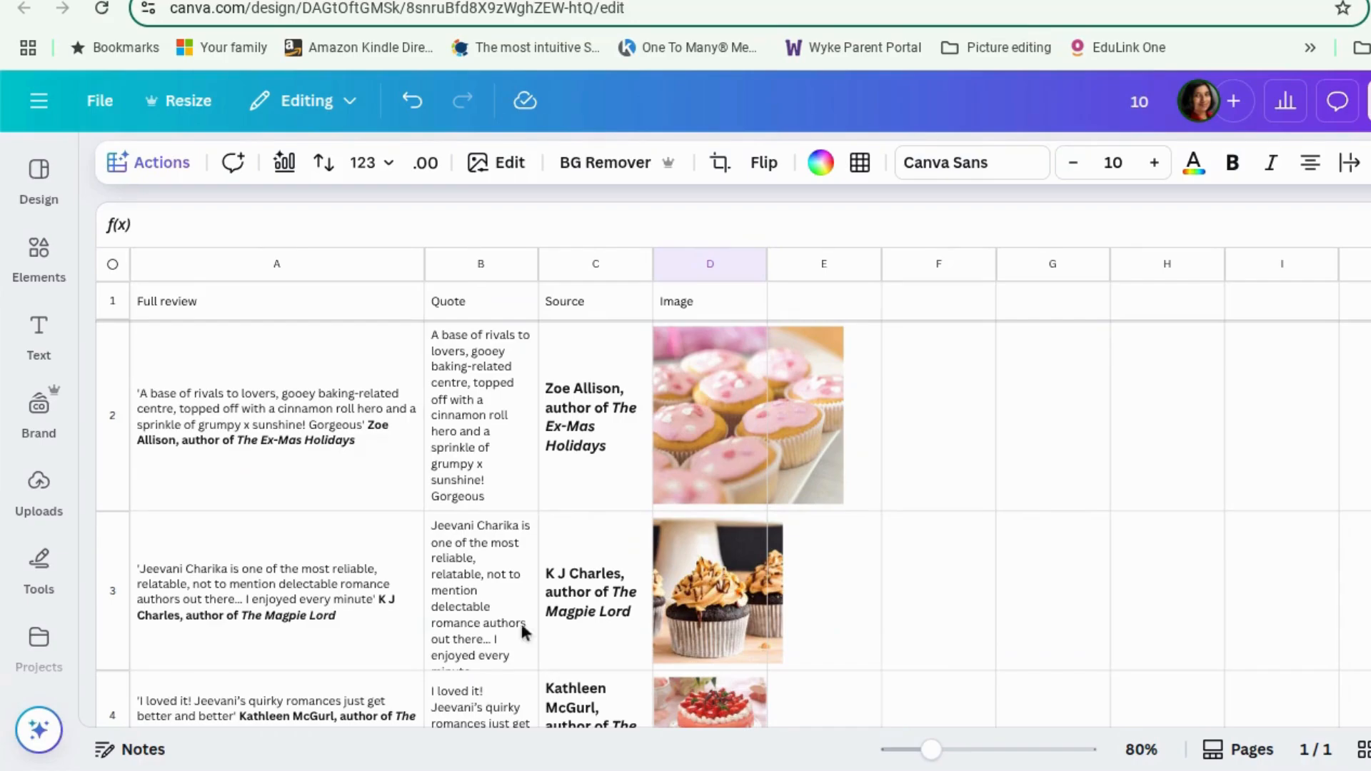
scroll(403, 651, "down", 10)
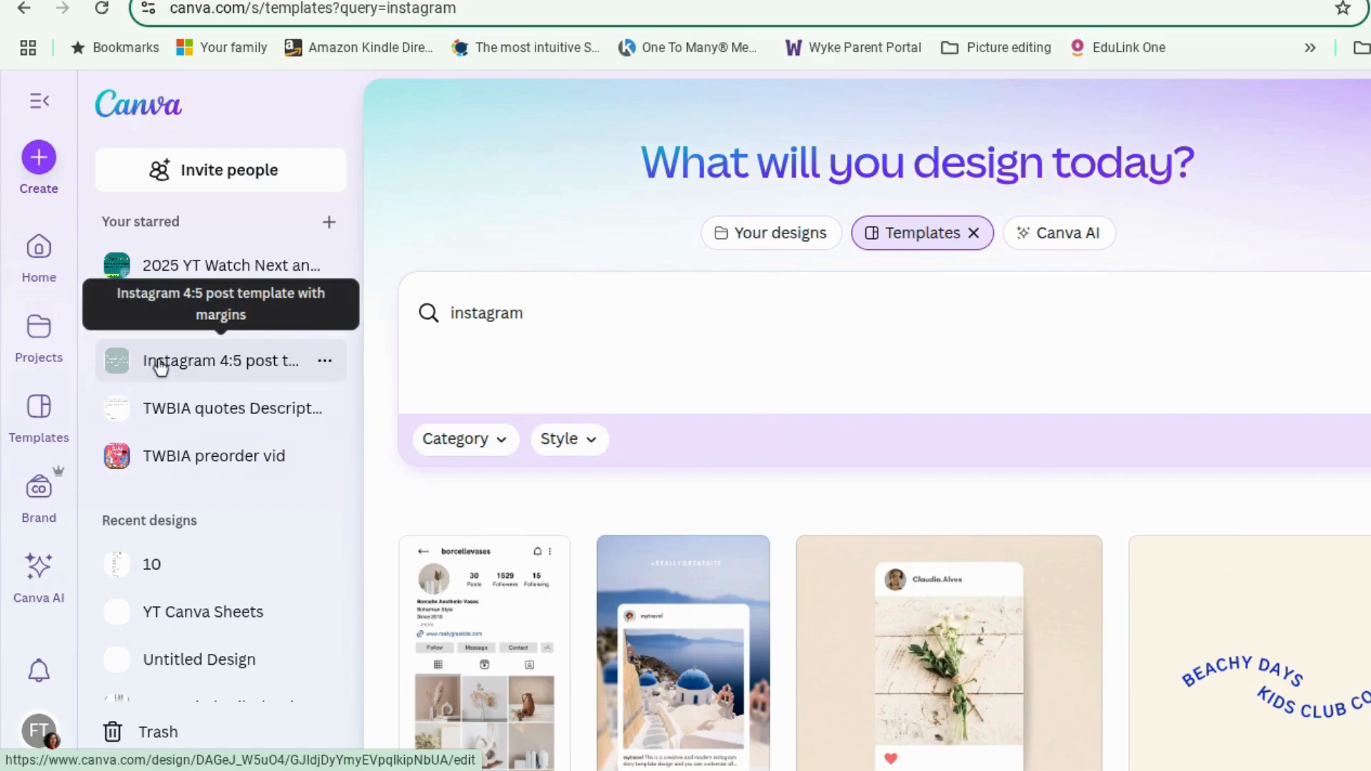
Step: Open the starred 'Instagram 4:5 post template with margins' design and make a copy of it
left_click(160, 365)
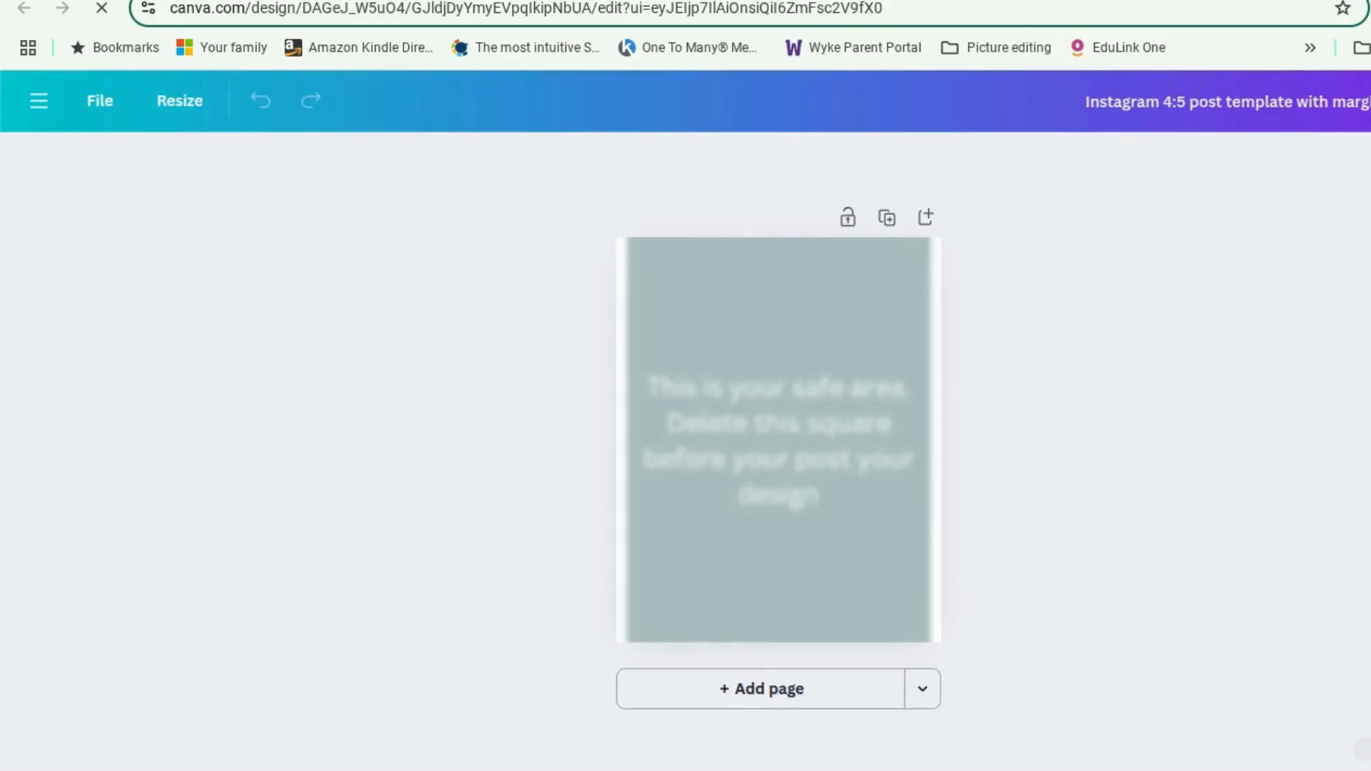
left_click(40, 103)
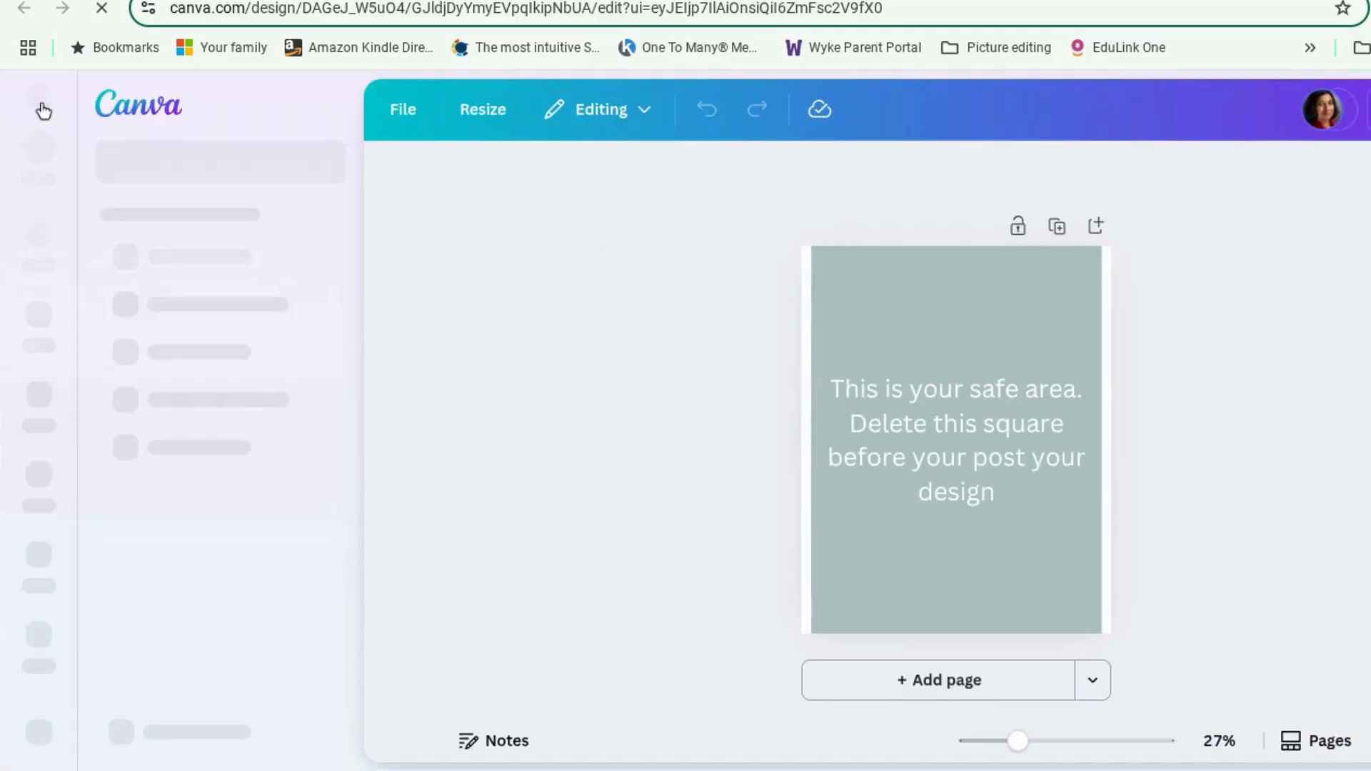
left_click(406, 123)
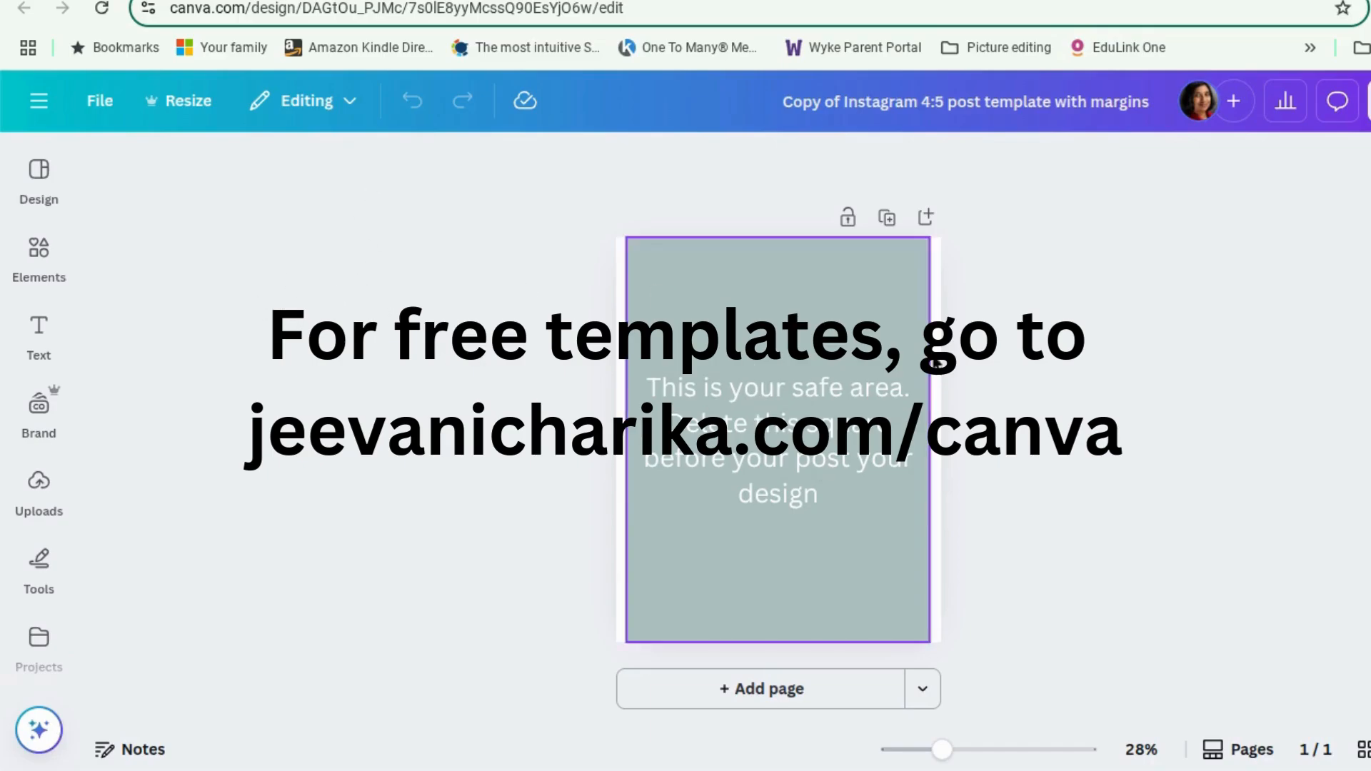
Step: Rename the copied template design as 'Bulk create example'
left_click(93, 112)
left_click(152, 160)
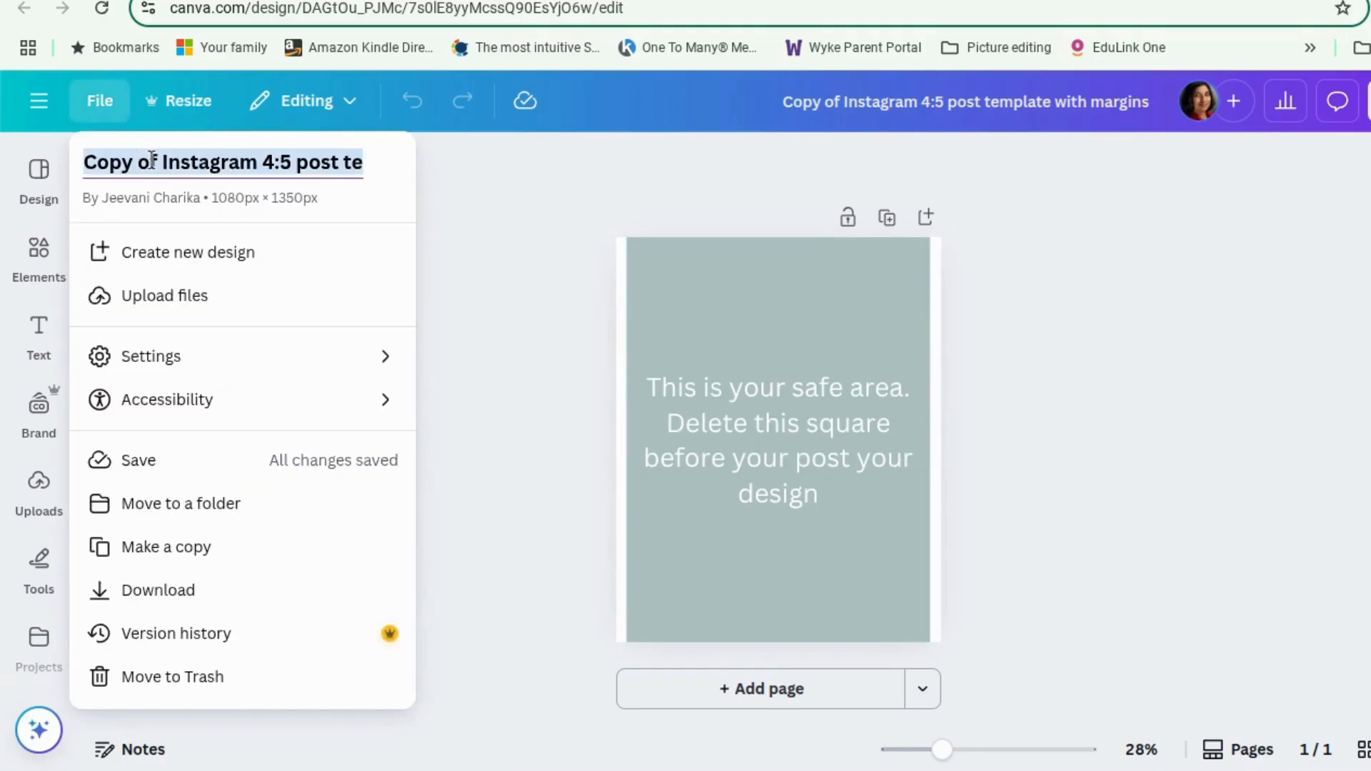
type("Bulk c")
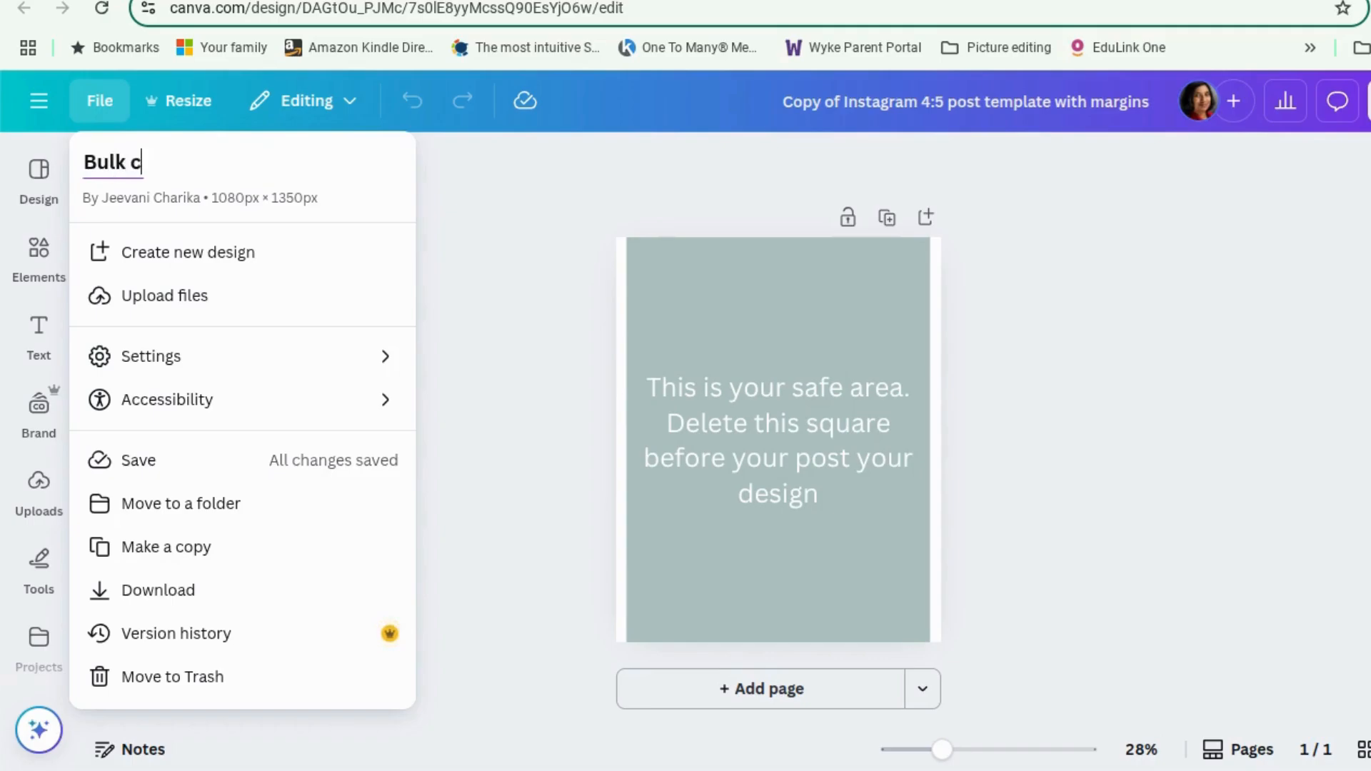
type("reate example")
key("Return")
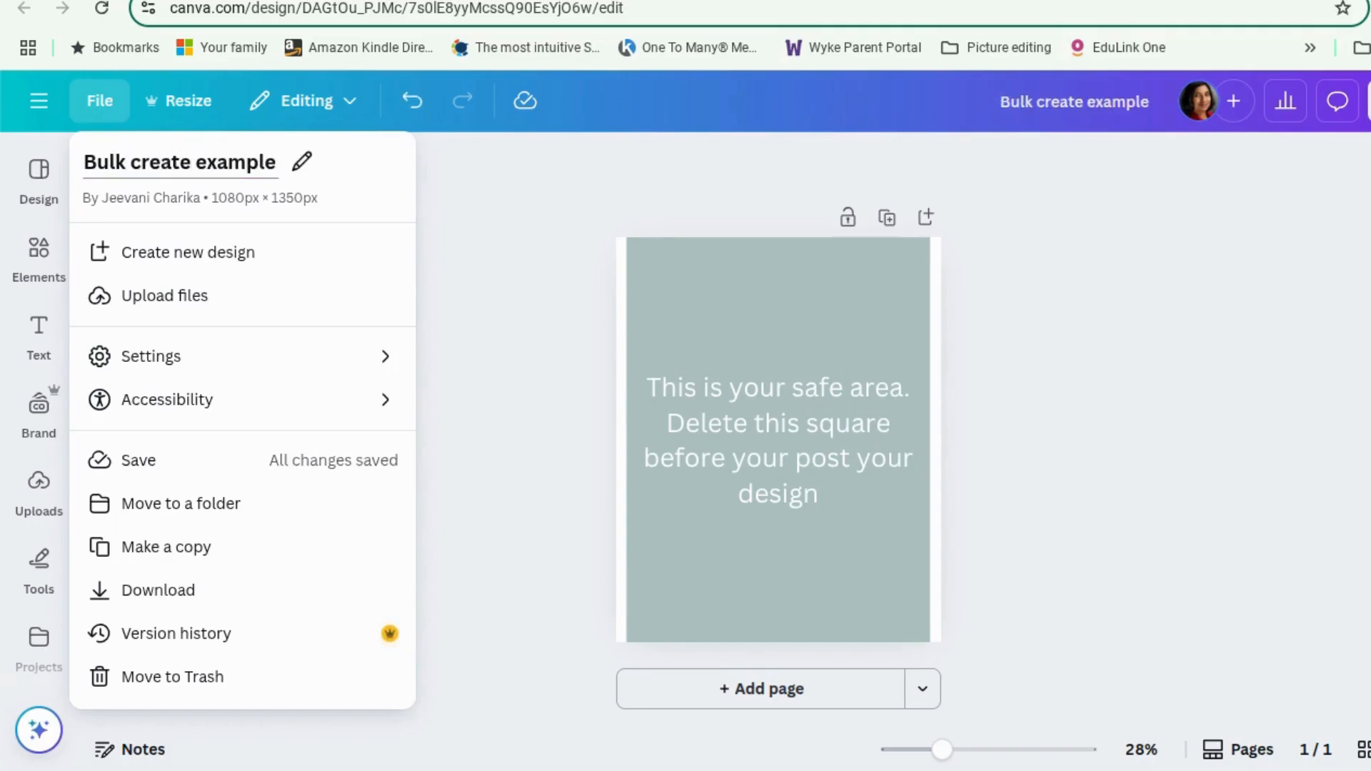
left_click(504, 182)
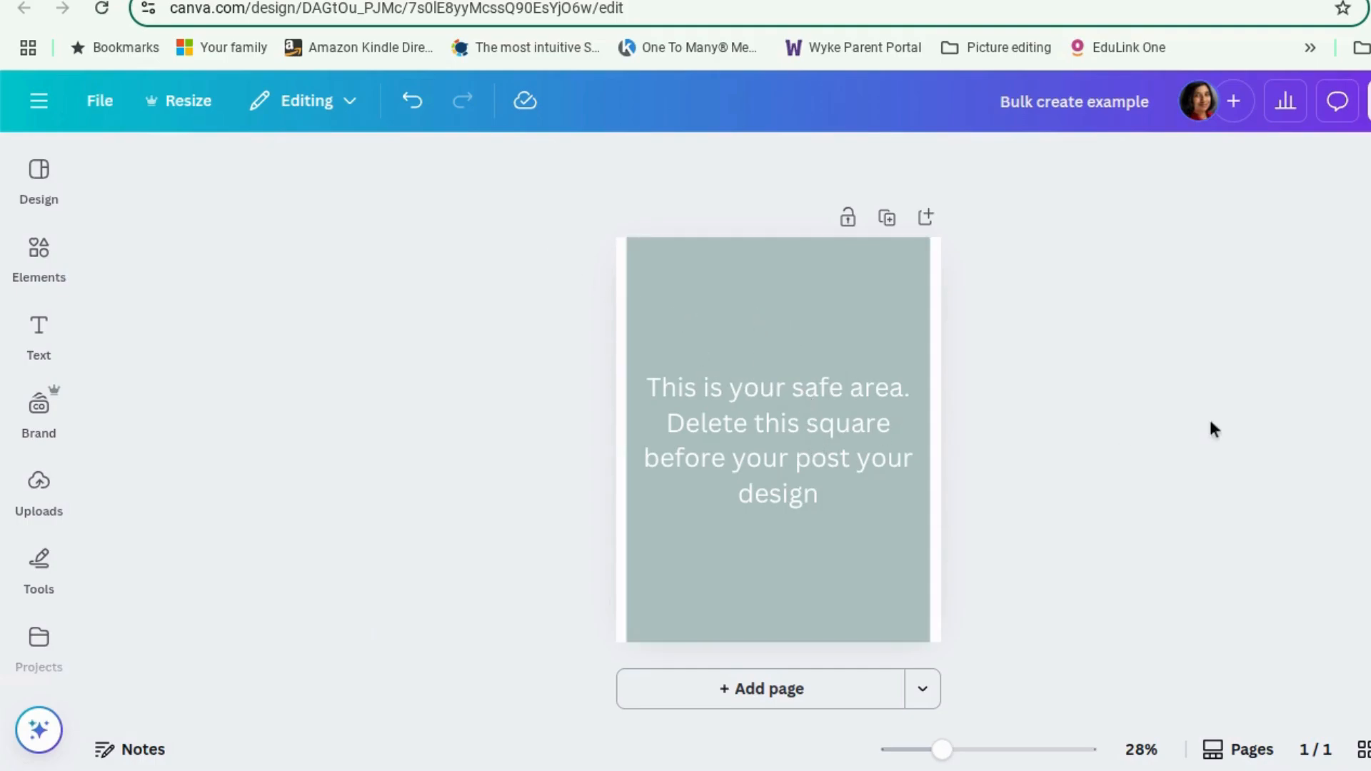
Step: Show rulers and guides, and place vertical guides along the left and right edges of the safe-area square
left_click(824, 459)
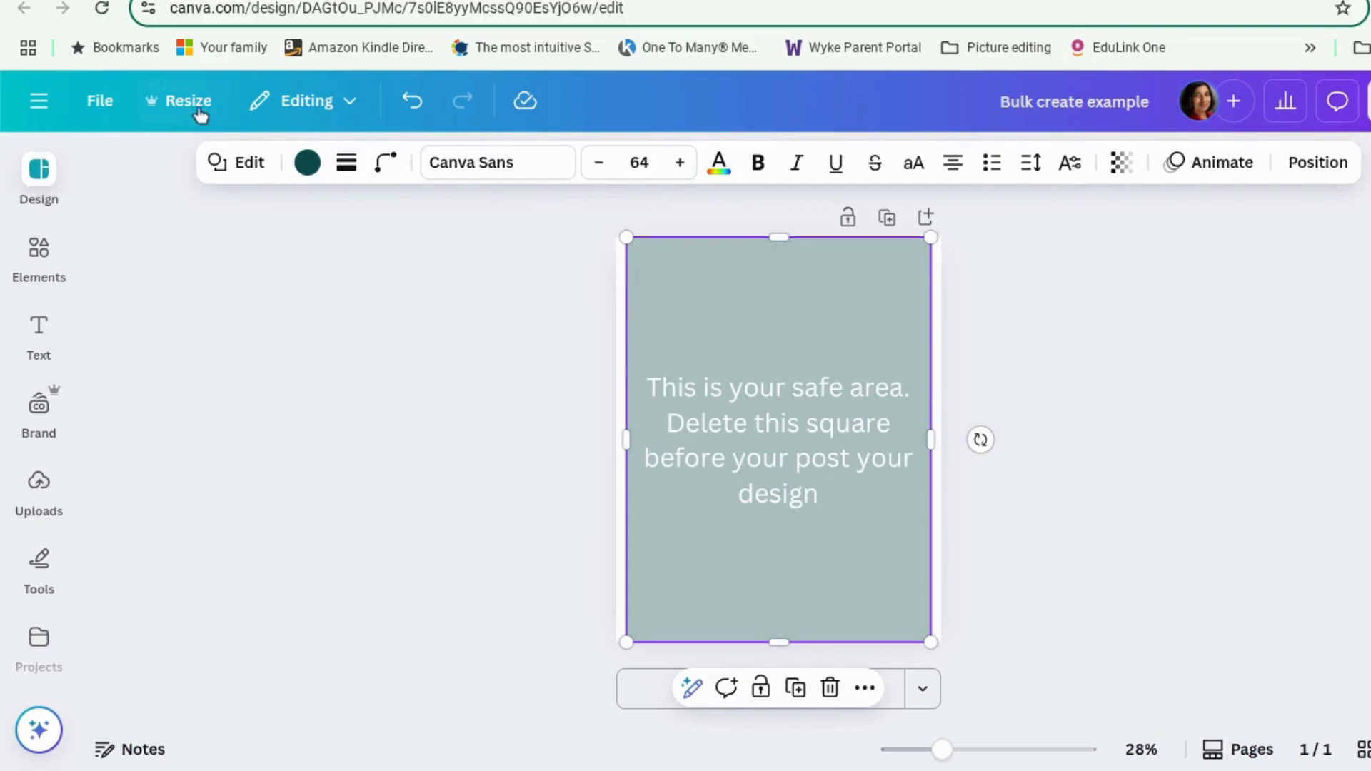
left_click(117, 106)
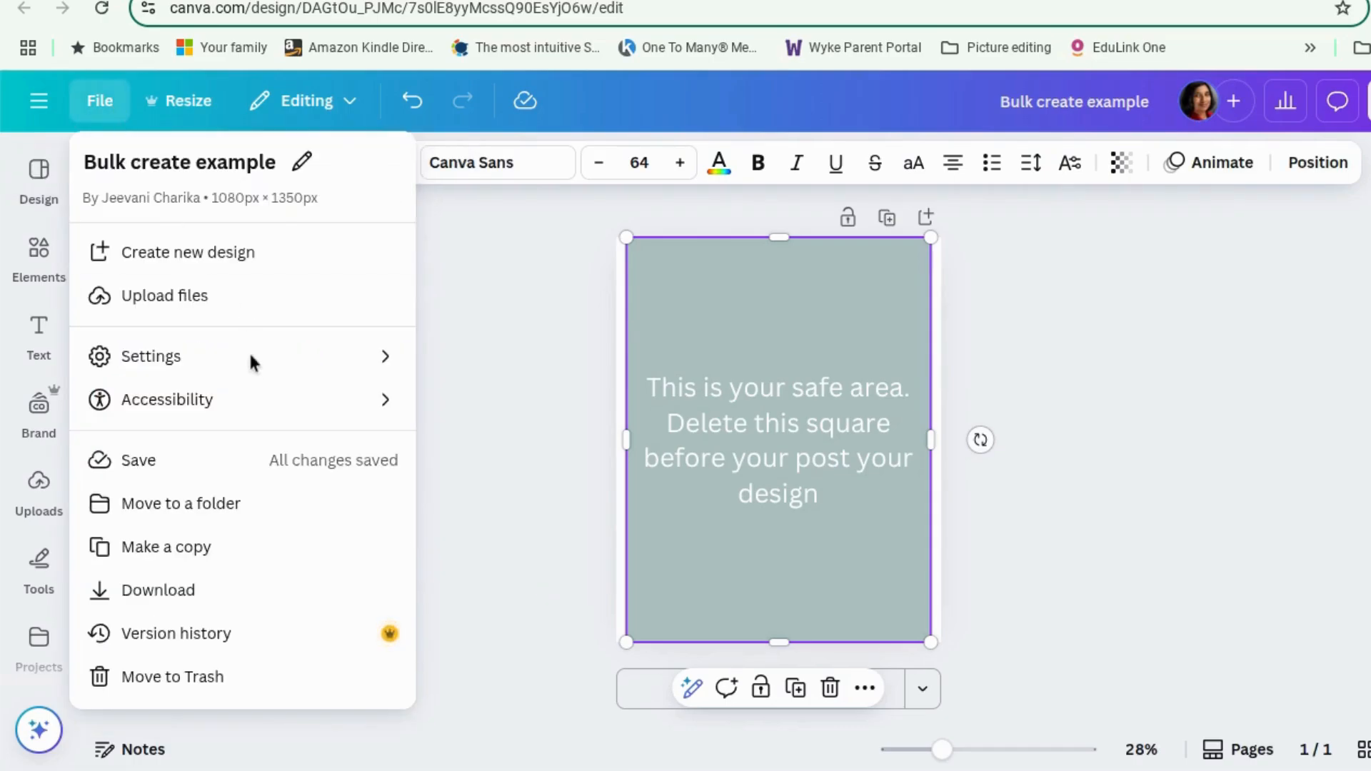
mouse_move(260, 364)
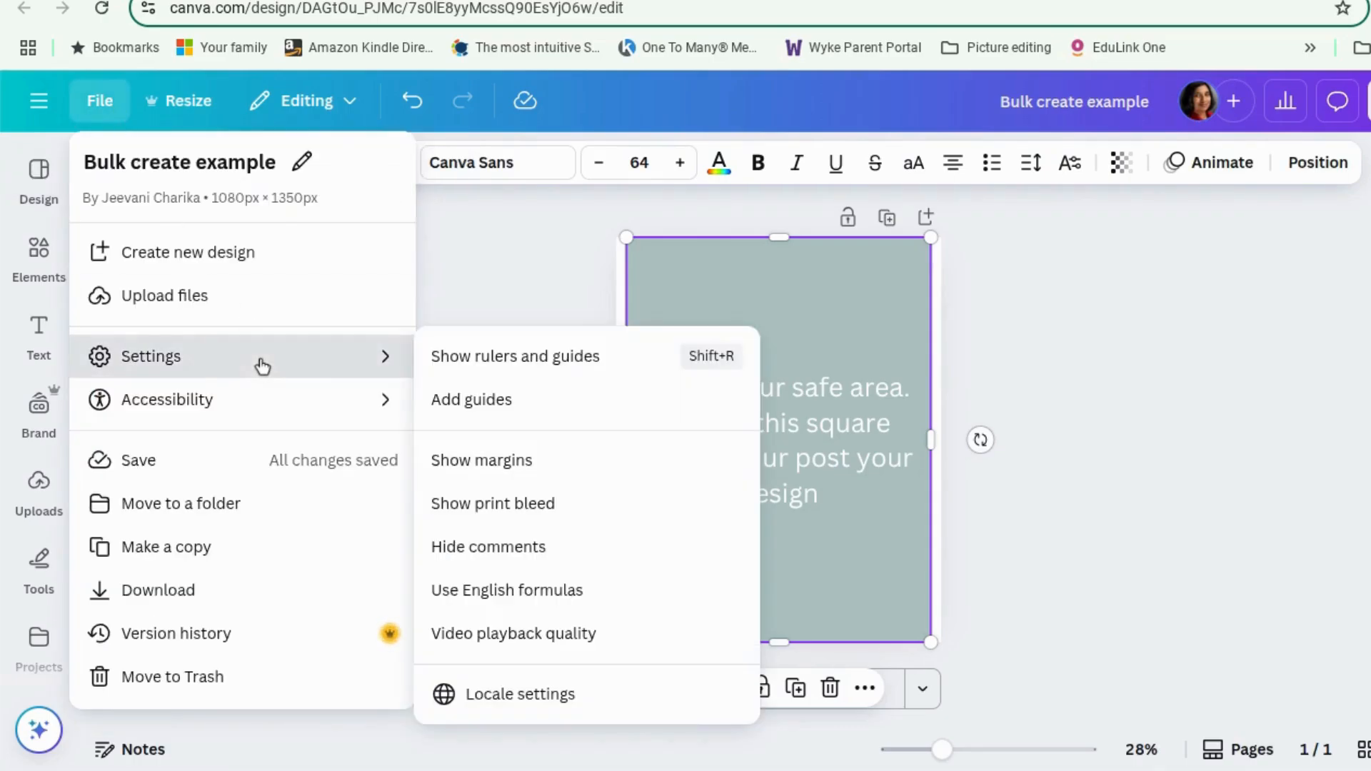
left_click(579, 374)
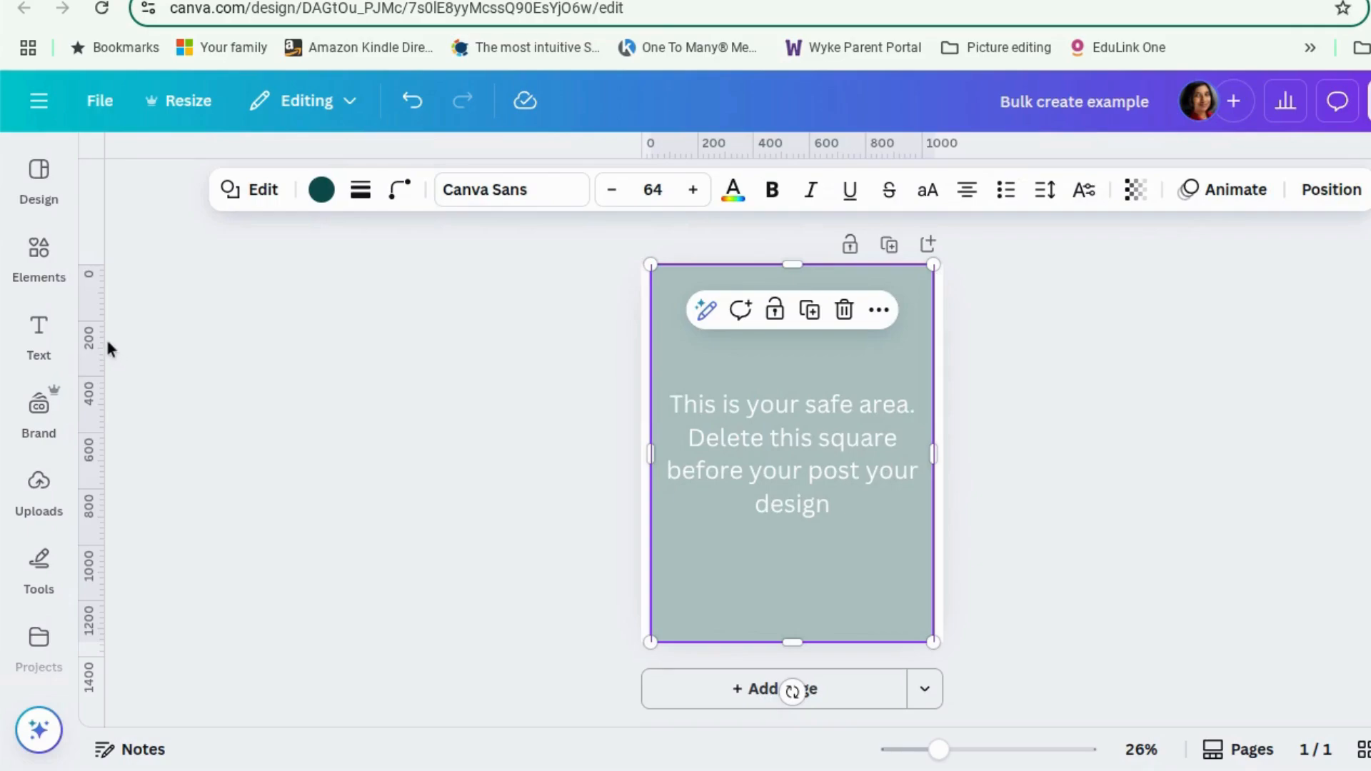
left_click_drag(91, 363, 648, 375)
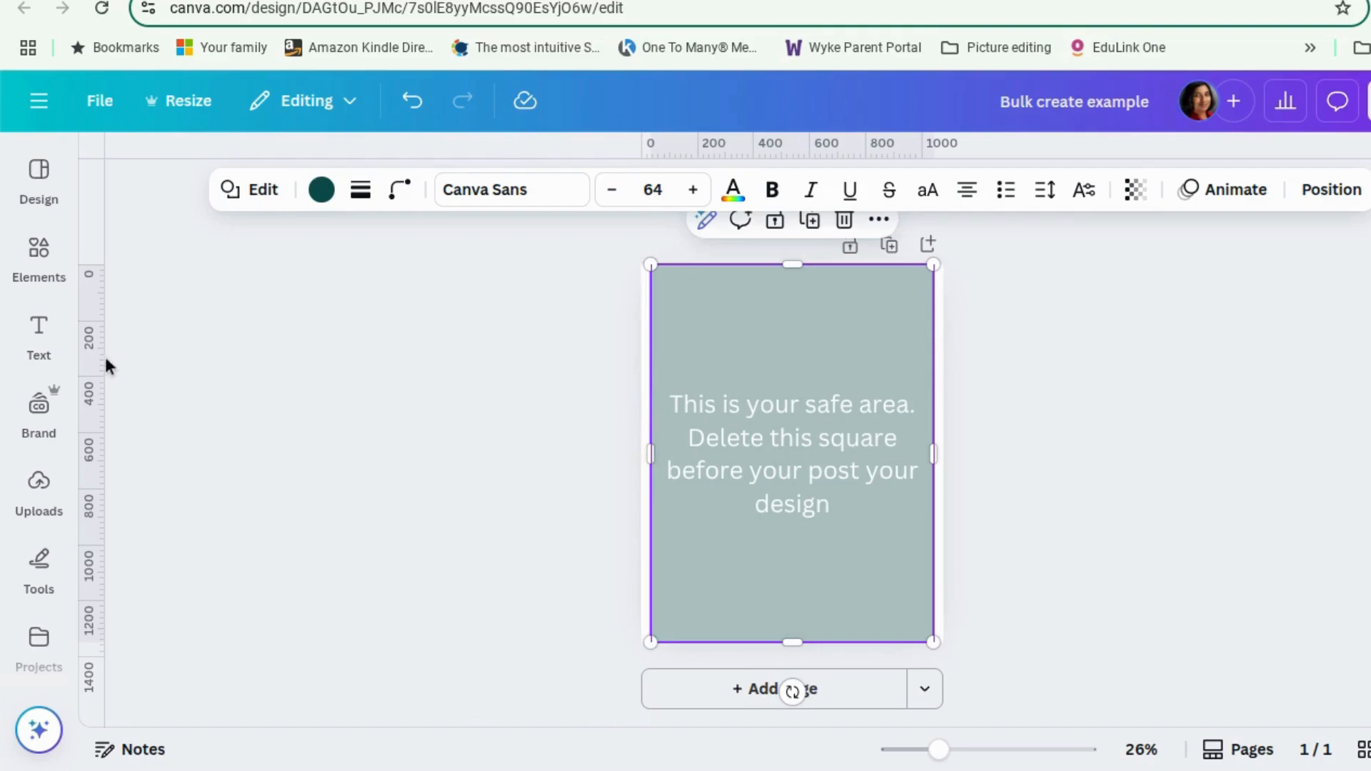
left_click_drag(103, 361, 936, 440)
Step: Delete the green safe-area square from the page
key("Delete")
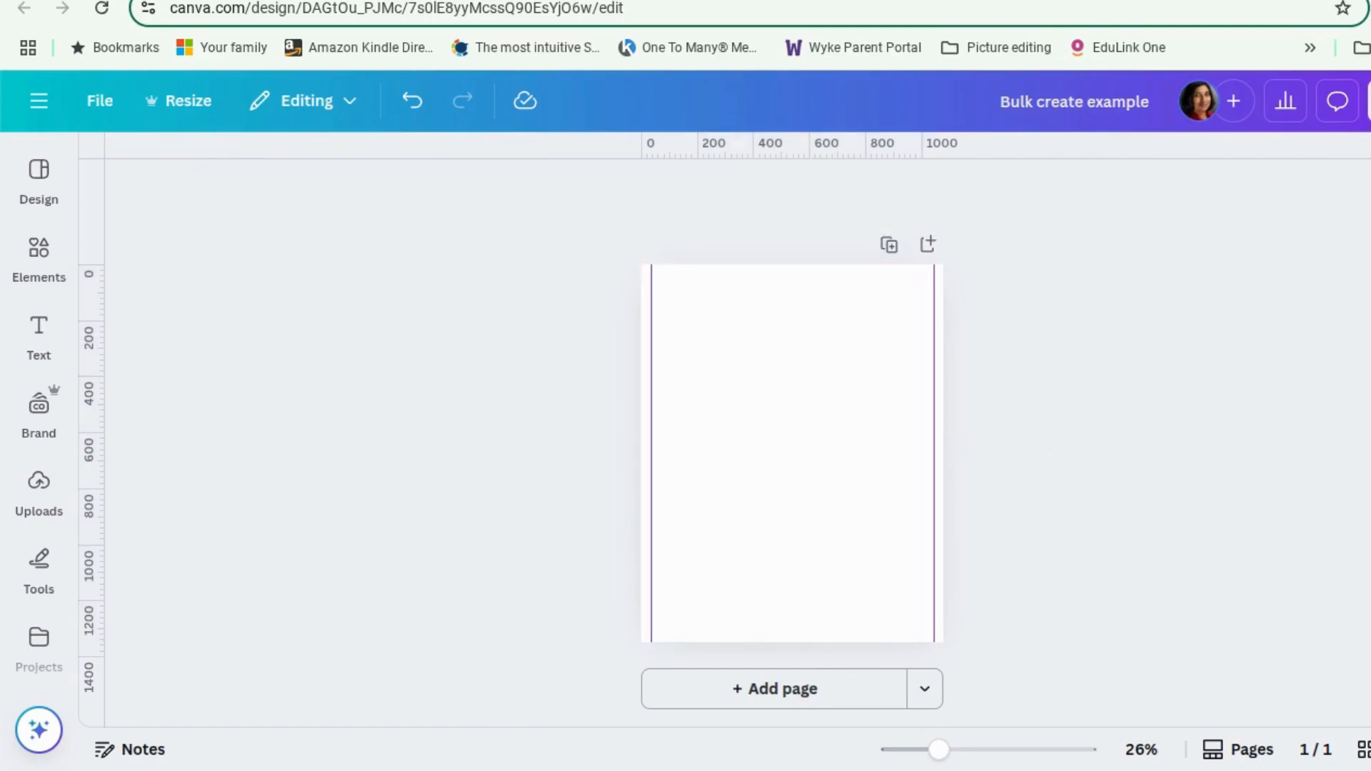
left_click(794, 446)
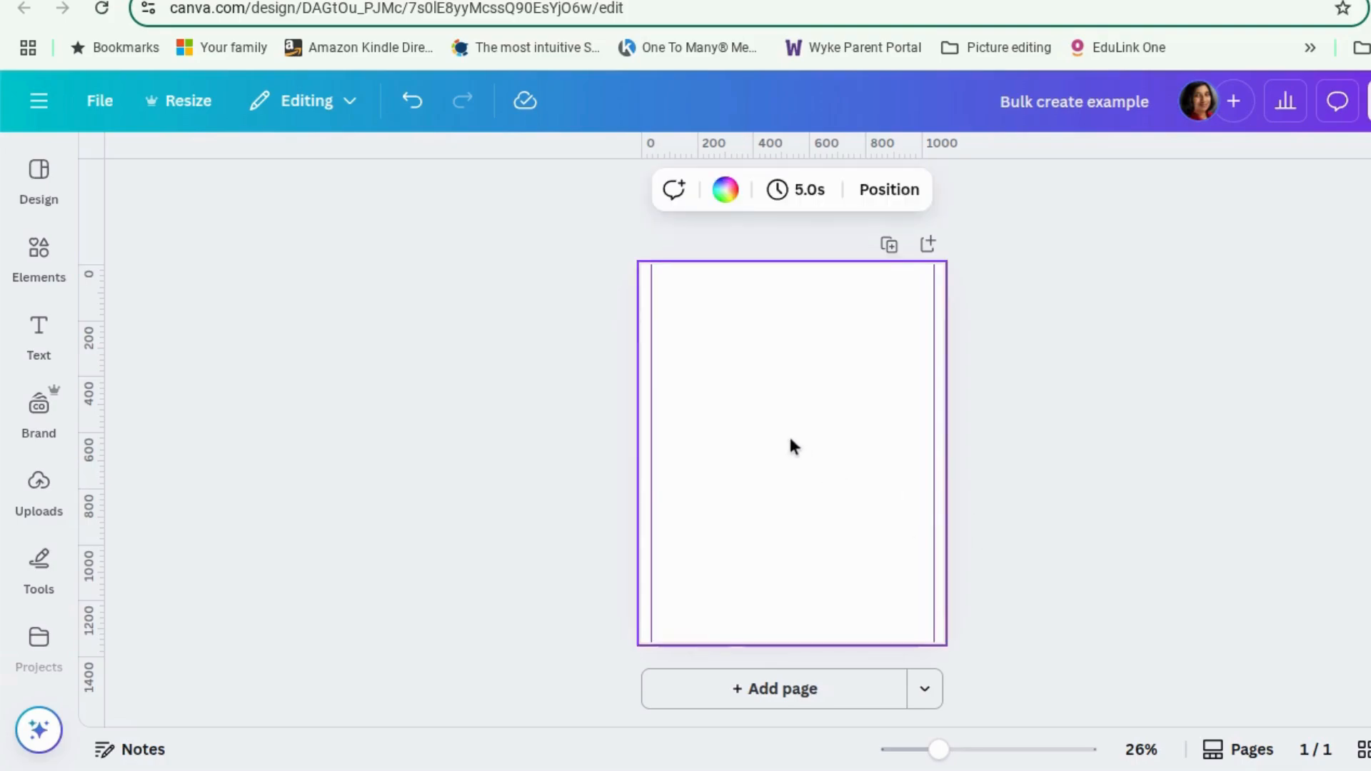
left_click_drag(564, 332, 961, 619)
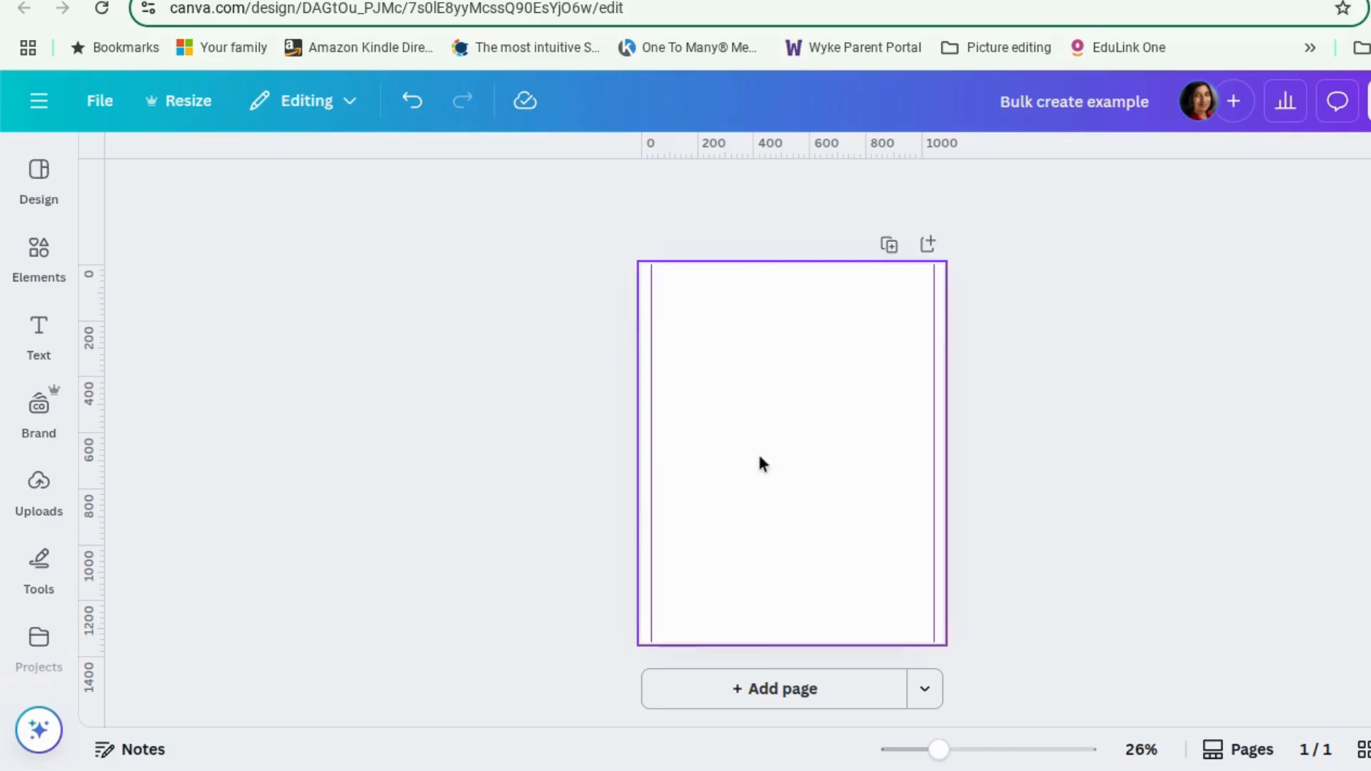
Step: Search the uploads for 'twbia' and place the single 3D book mockup in the page's lower-right corner
left_click(38, 405)
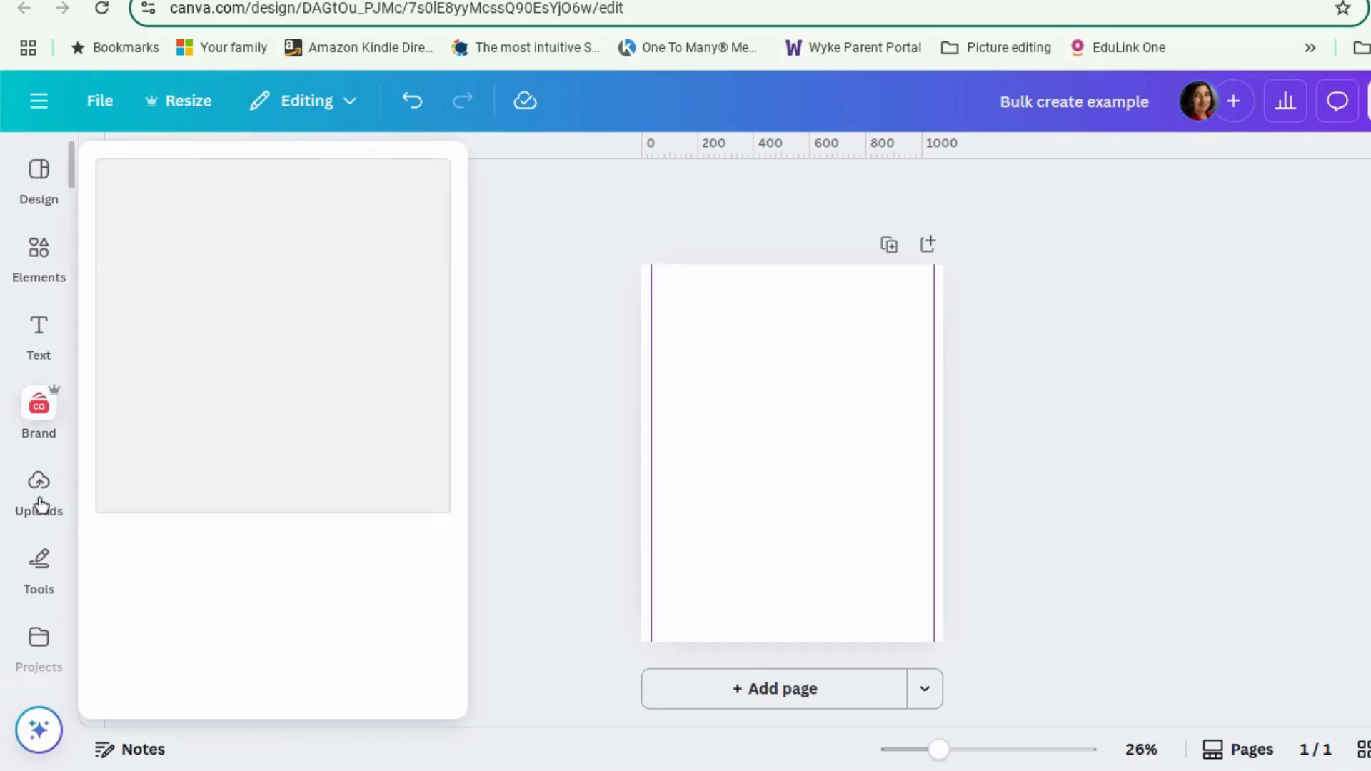
left_click(41, 500)
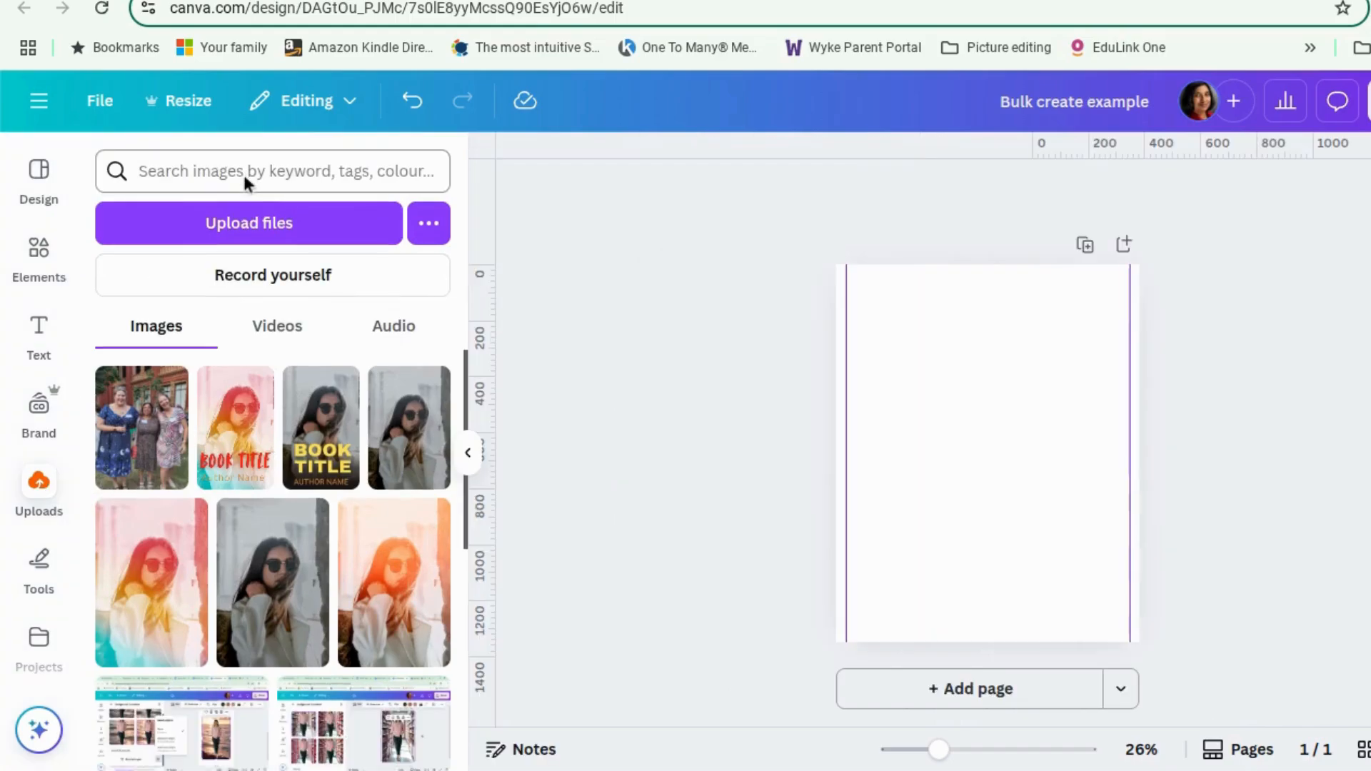
left_click(245, 177)
type("twbia")
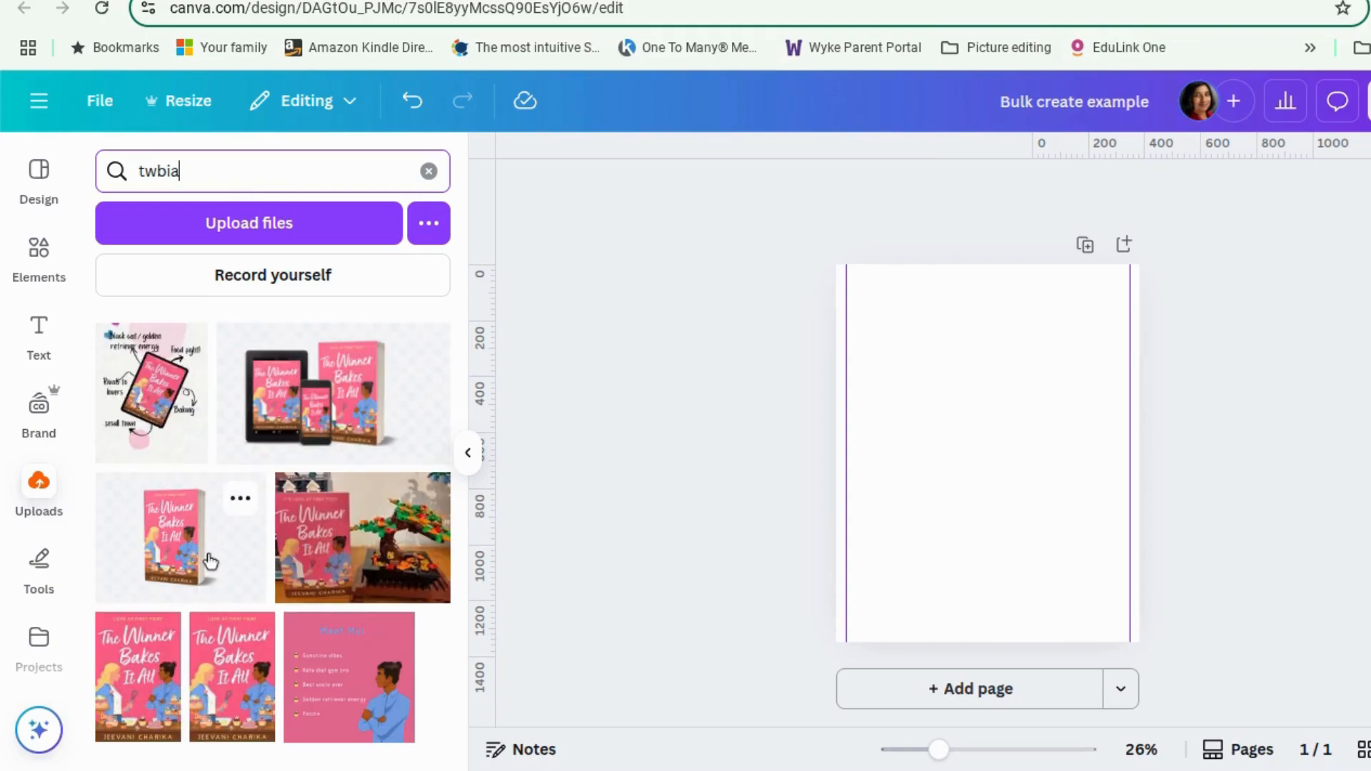
left_click(209, 562)
left_click_drag(1030, 460, 1116, 562)
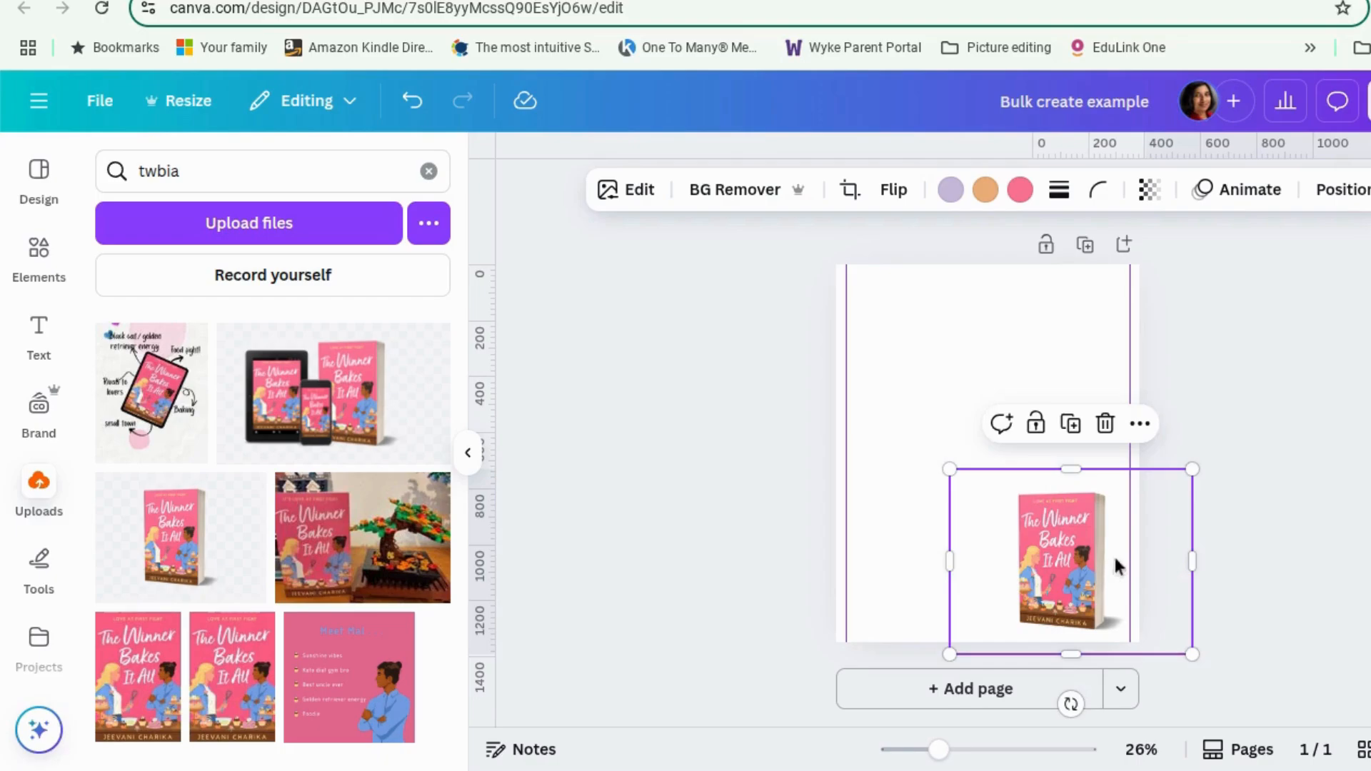
Step: Apply the book mockup's colours to the page background
left_click(1292, 521)
left_click(979, 531)
right_click(981, 529)
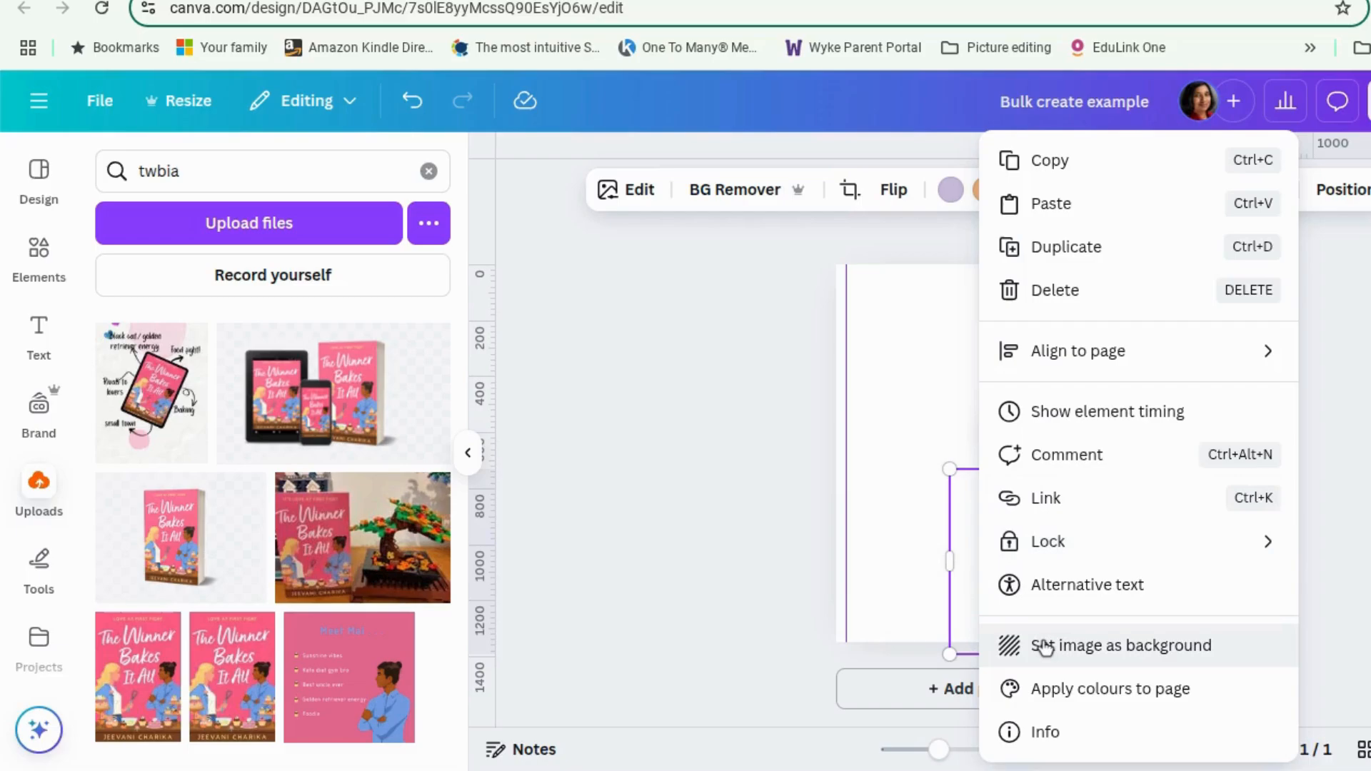
left_click(1045, 646)
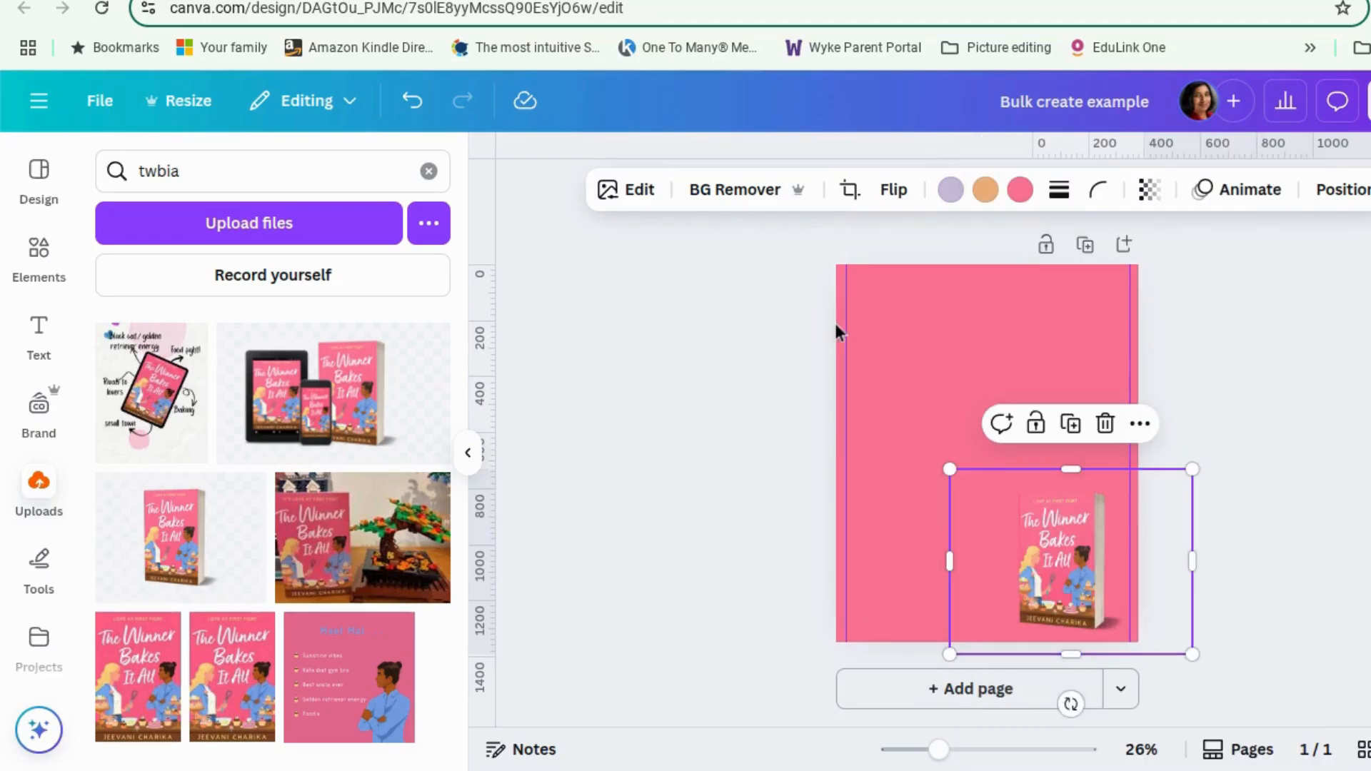
Step: Set the page background to the pale pink #FFDDE5, starting from the mockup's pink photo colour
left_click(1021, 192)
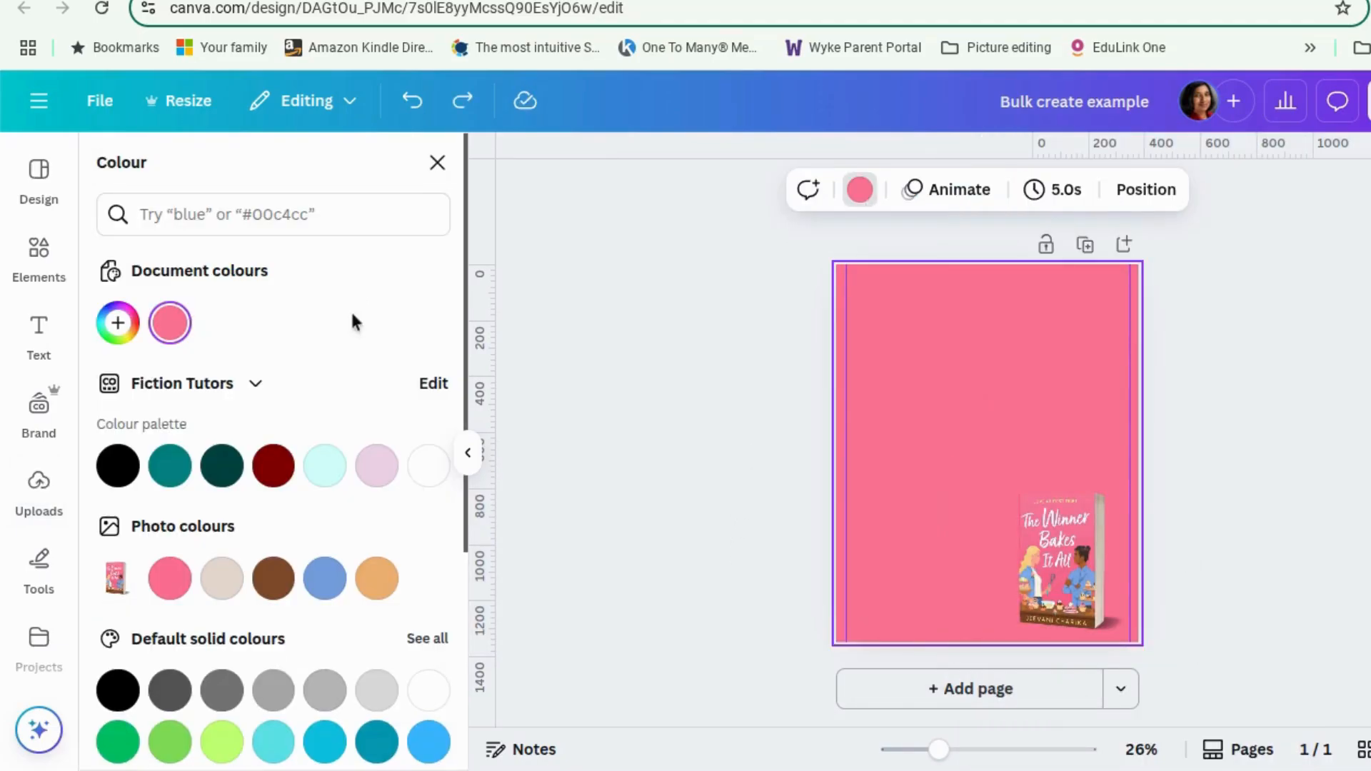
left_click(325, 578)
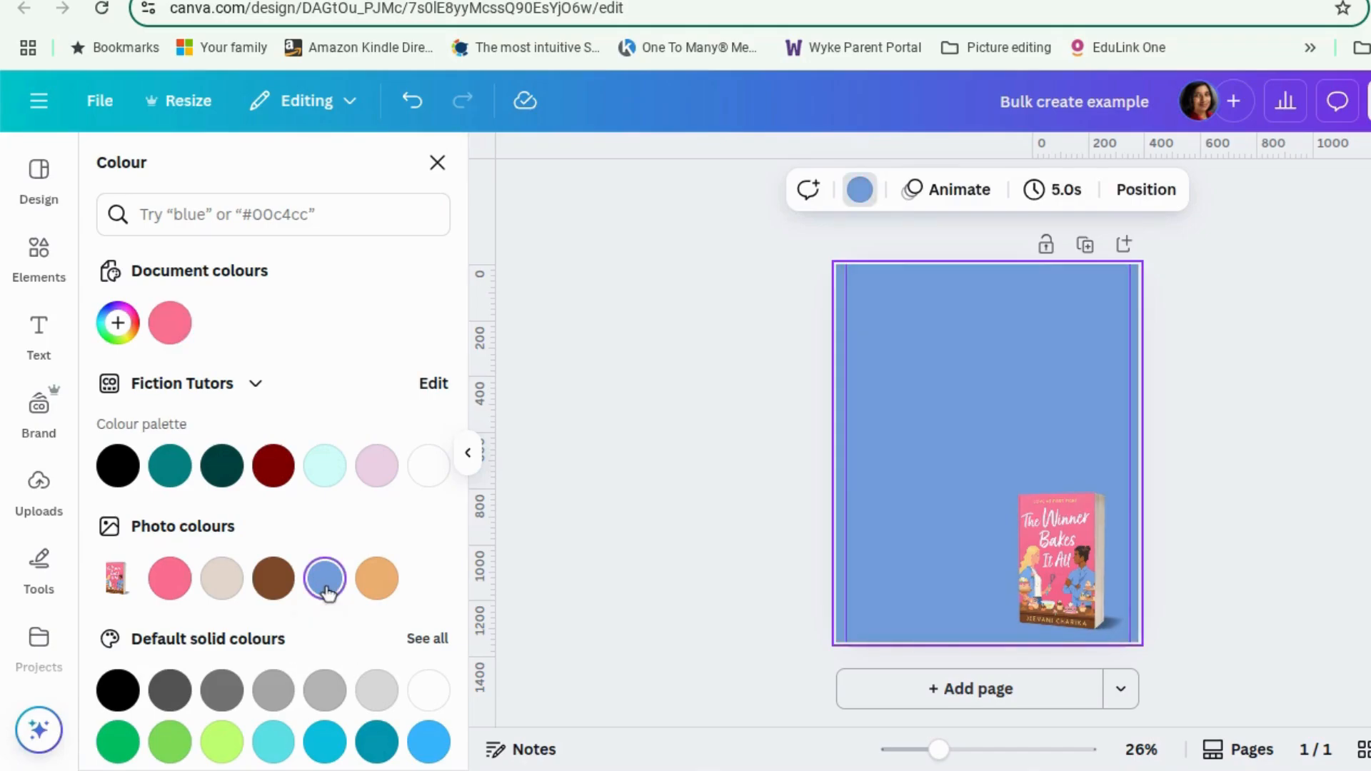
left_click(170, 578)
left_click(118, 324)
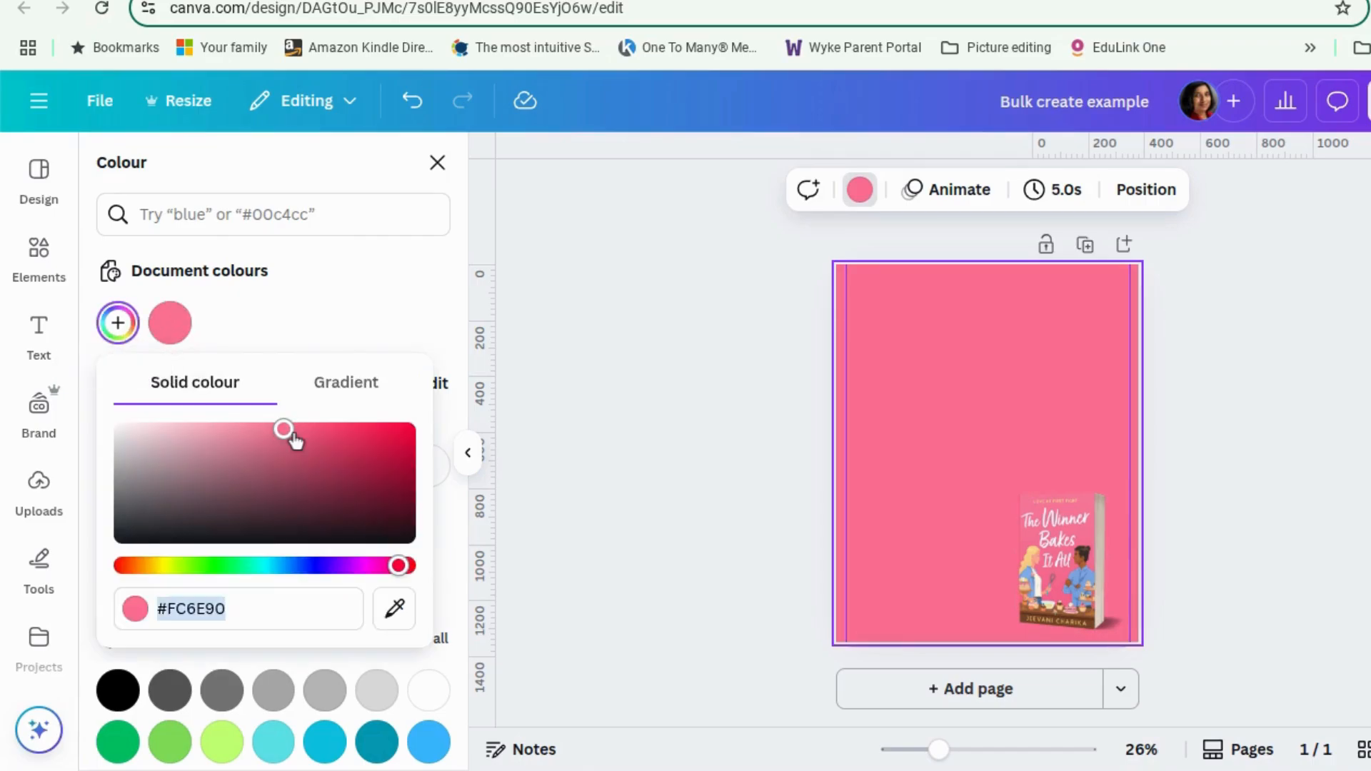
left_click_drag(285, 431, 158, 426)
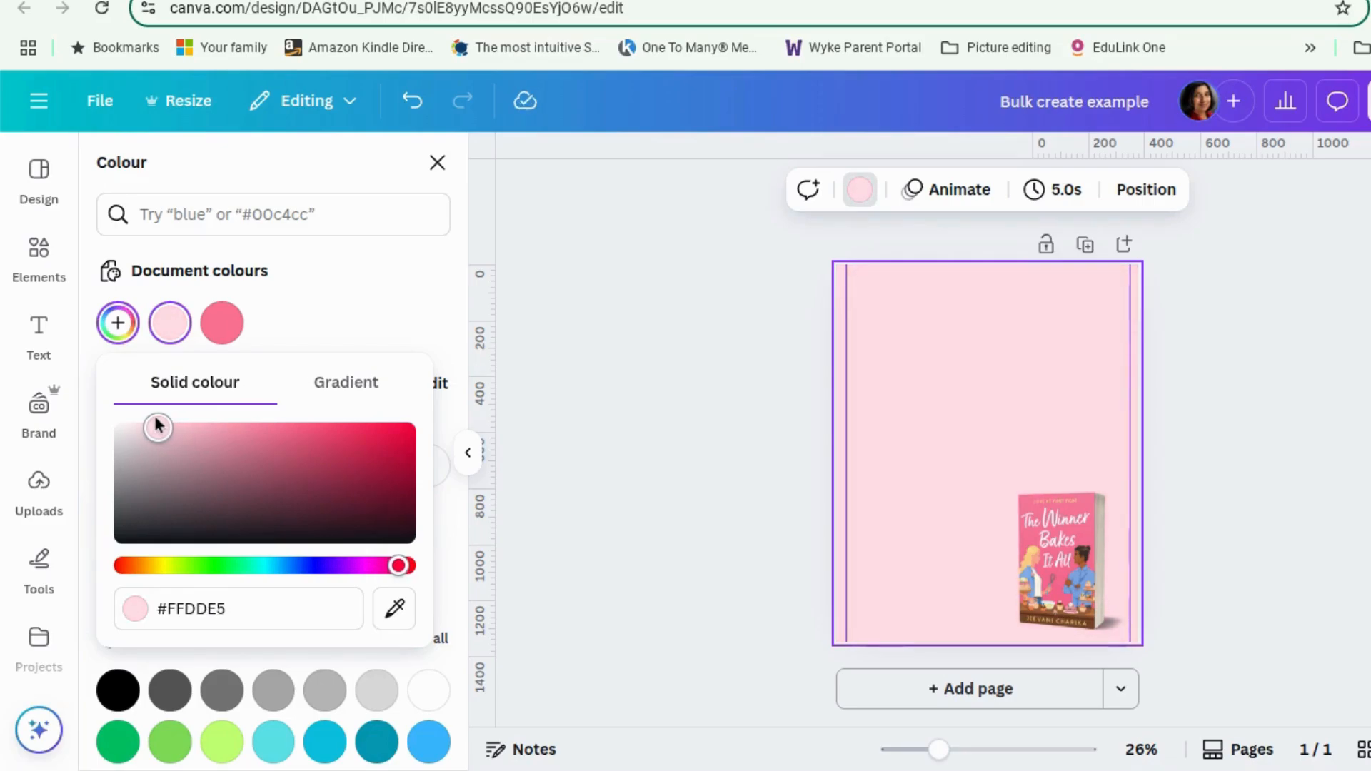
left_click(541, 332)
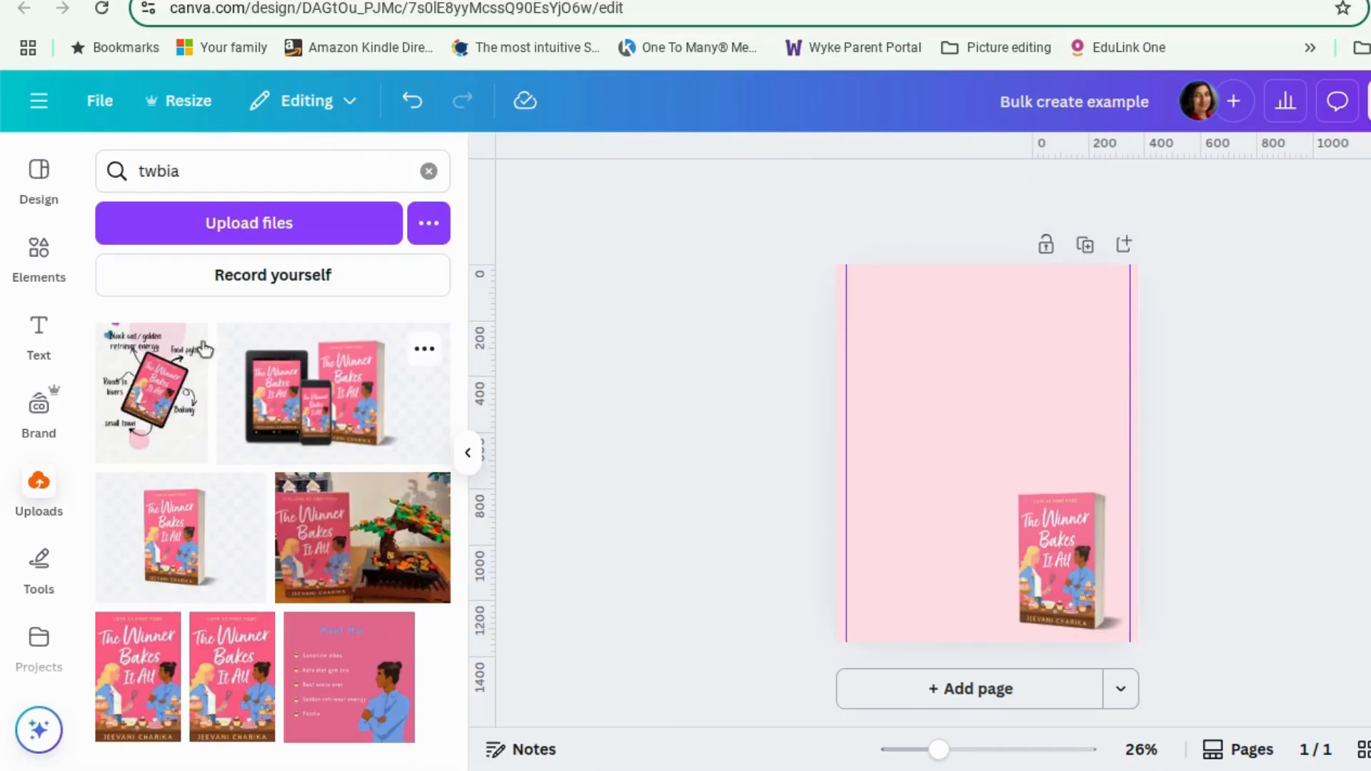
Step: Add a rounded square and stretch it into a wide rectangle between the guides, above the book mockup
left_click(46, 249)
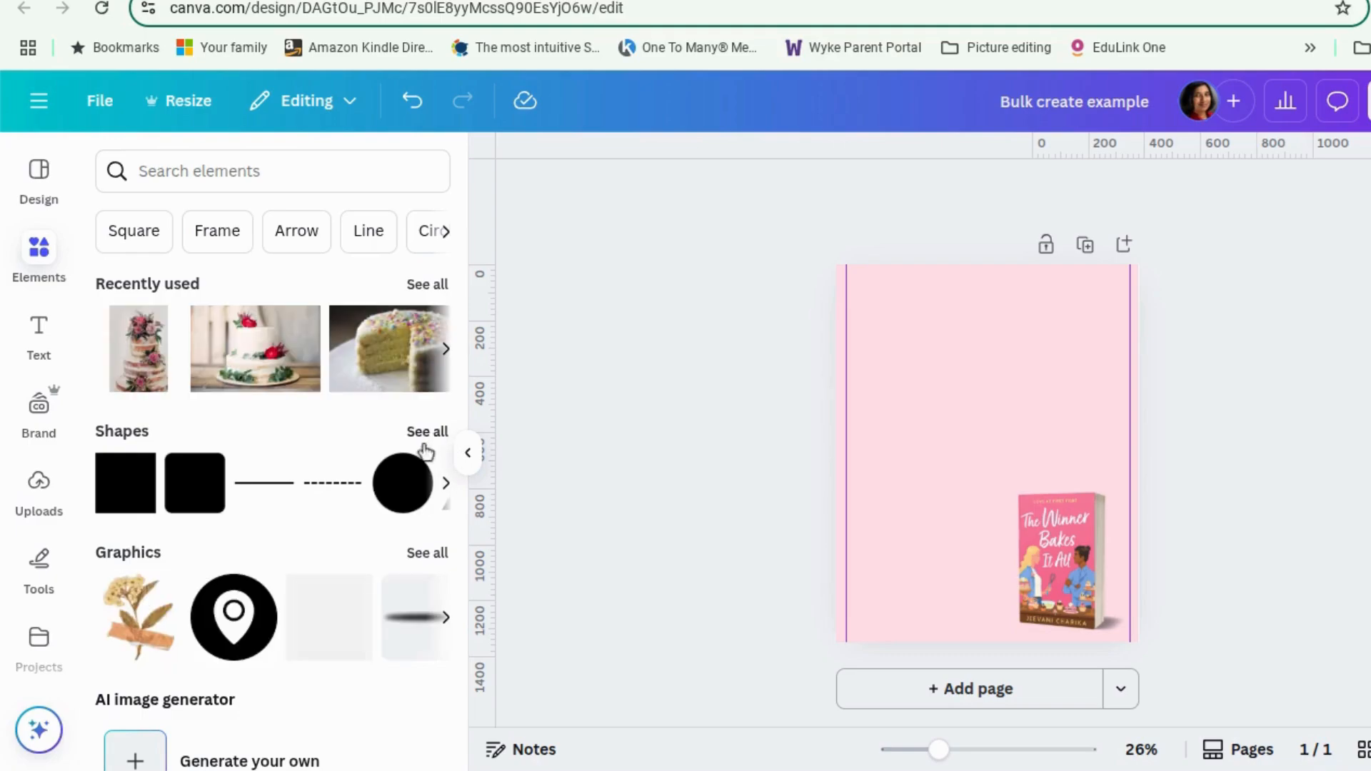
left_click(208, 495)
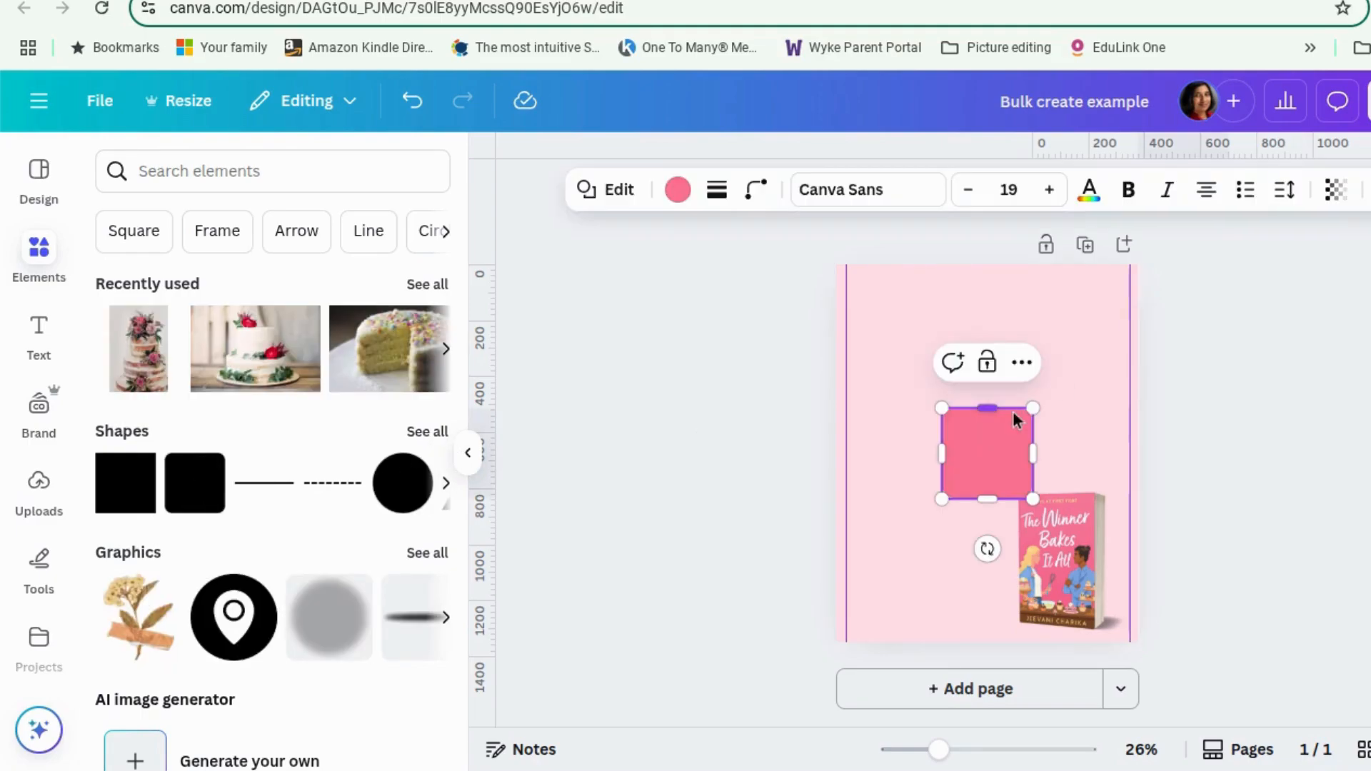
left_click_drag(1103, 298, 1108, 300)
left_click_drag(941, 401, 853, 400)
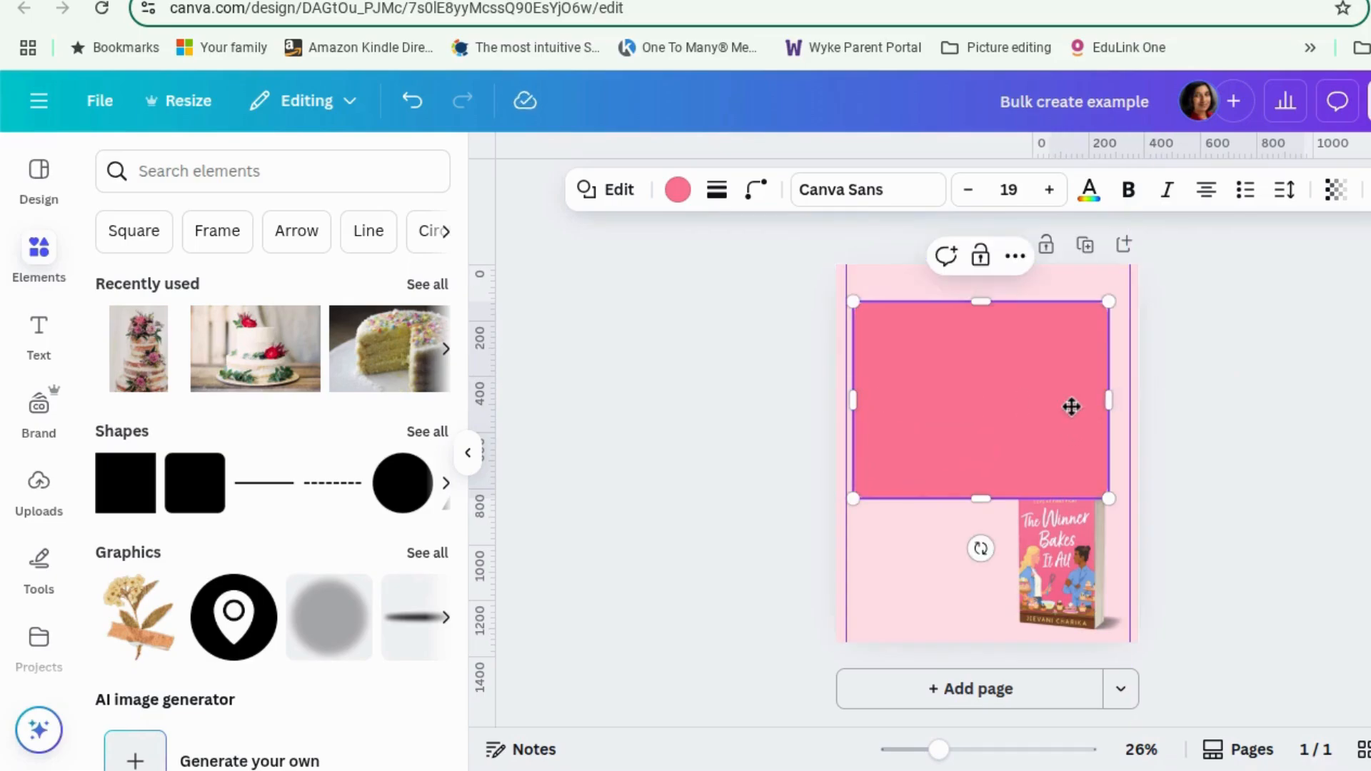
left_click_drag(1071, 406, 1072, 400)
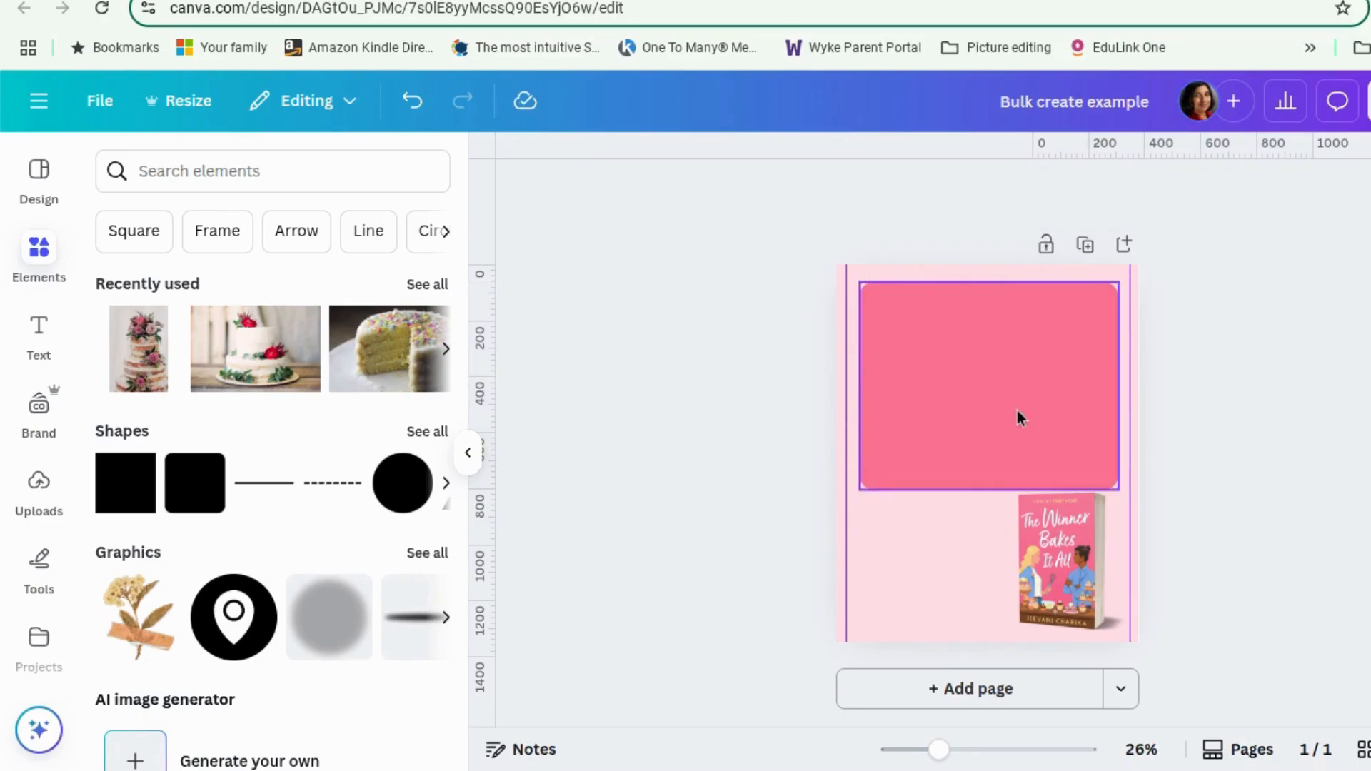
Step: Set the rectangle's corner rounding to 80 and fill it with white
left_click(1019, 415)
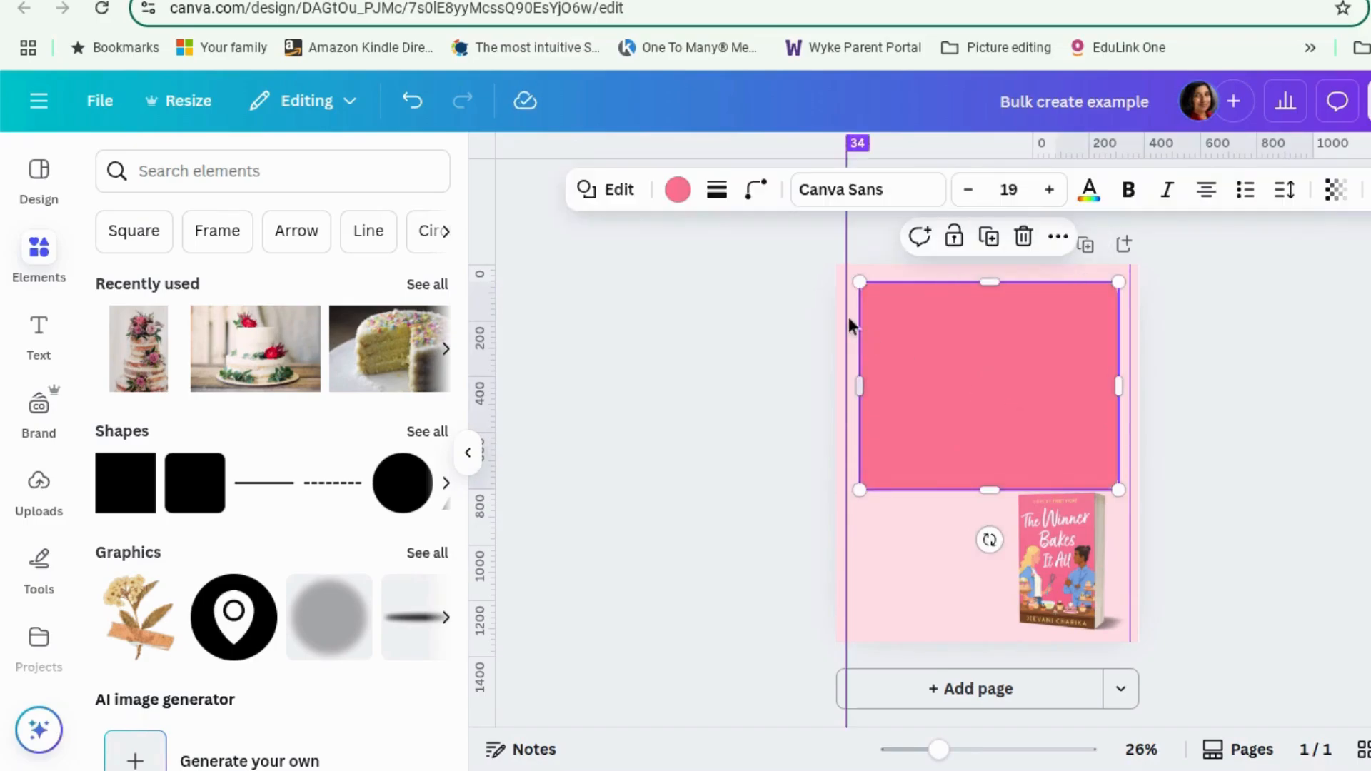
left_click(746, 198)
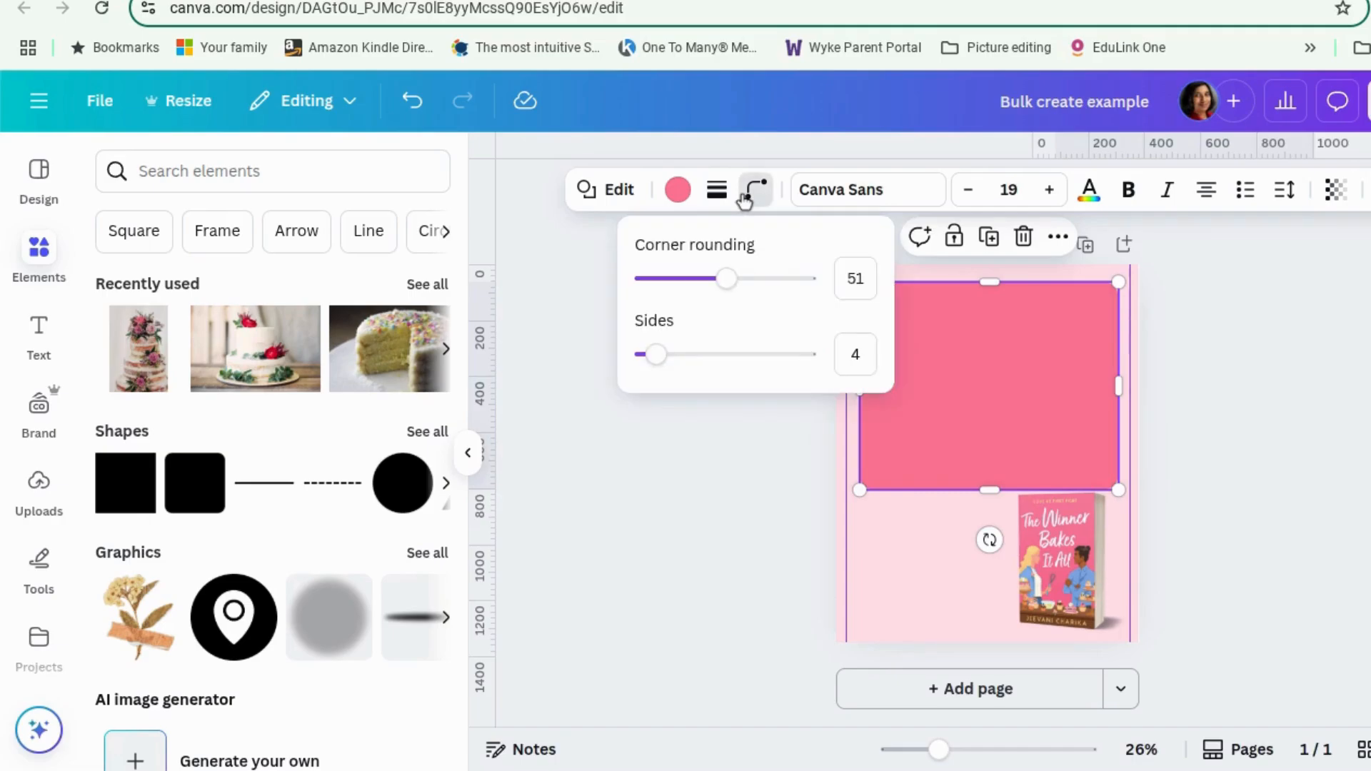
left_click_drag(726, 278, 773, 284)
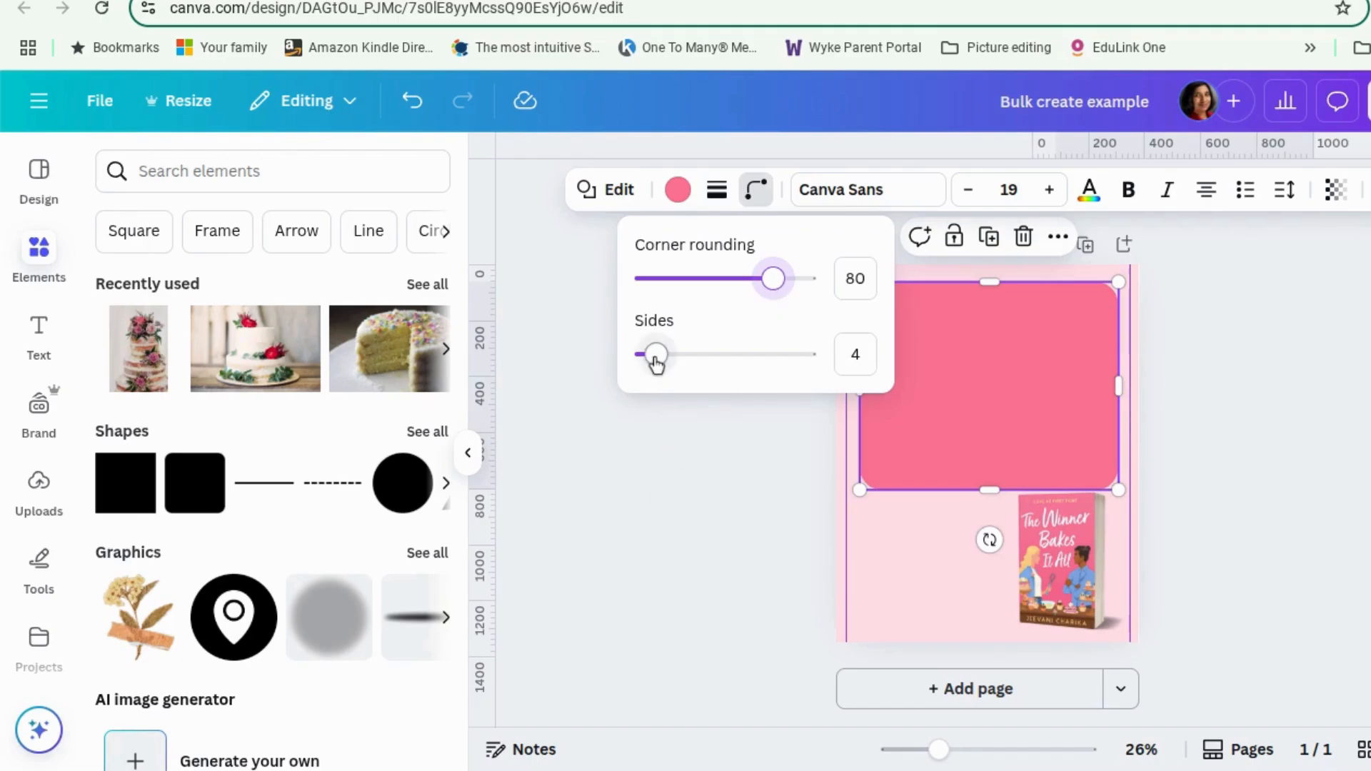
mouse_move(653, 357)
left_mouse_down()
mouse_move(682, 363)
mouse_move(656, 370)
left_mouse_up()
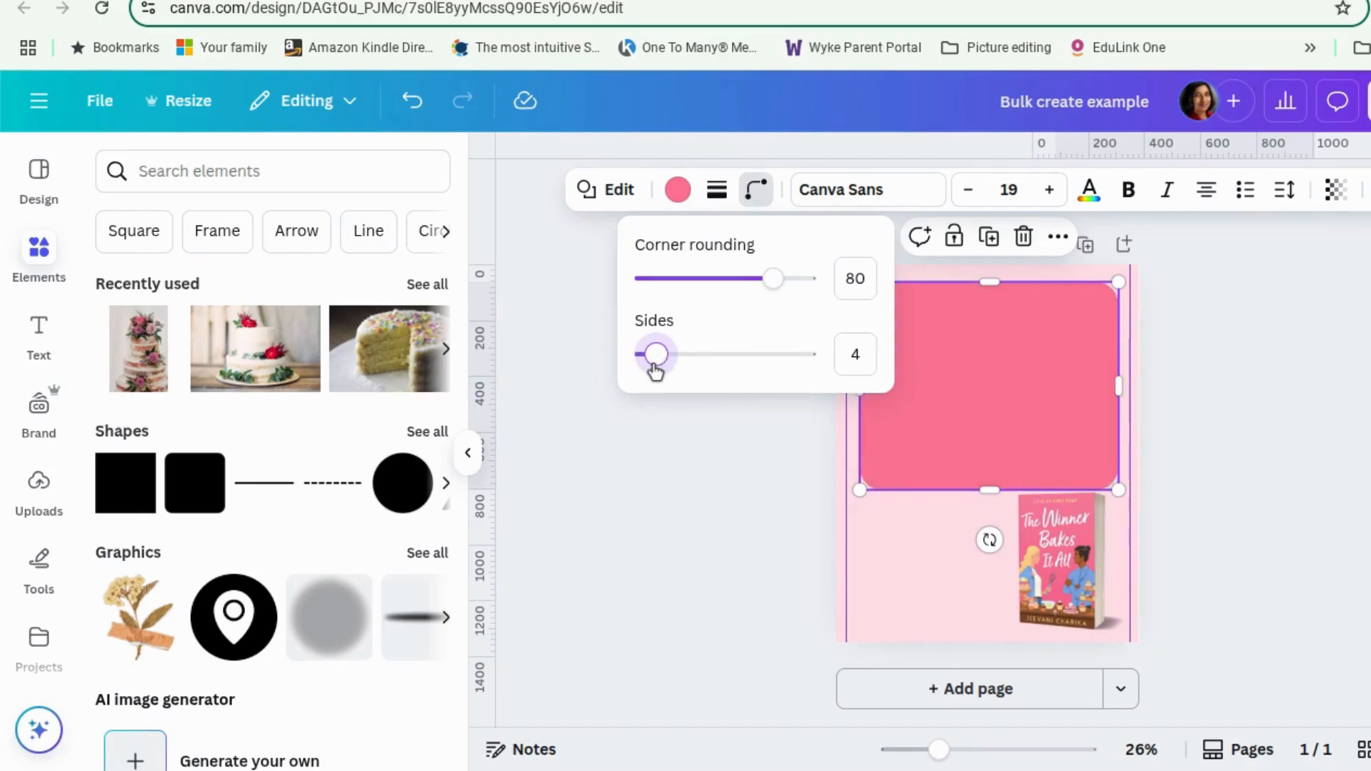
left_click(684, 511)
left_click(657, 508)
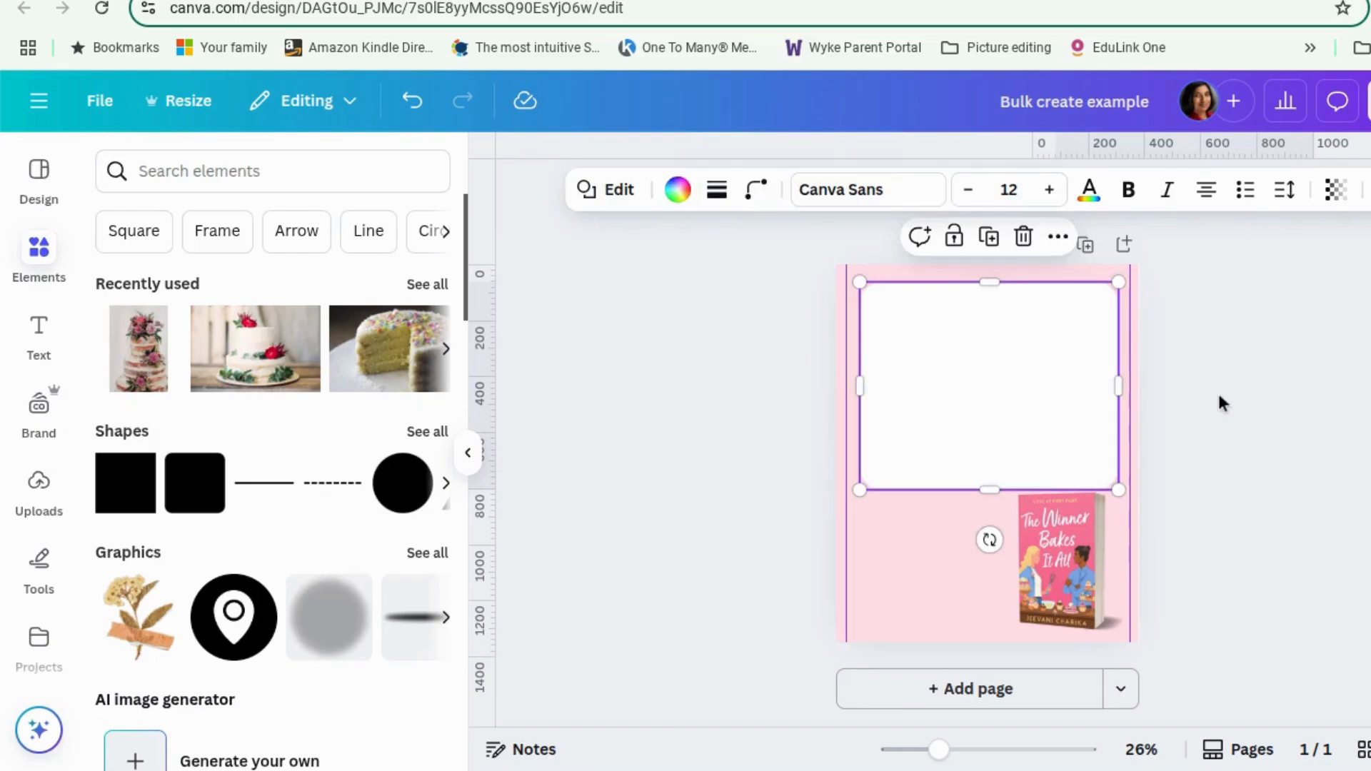
left_click(1220, 395)
Step: Make the white rounded rectangle semi-transparent and move it down so it overlaps the top of the book mockup
left_click(1077, 392)
left_click(1335, 190)
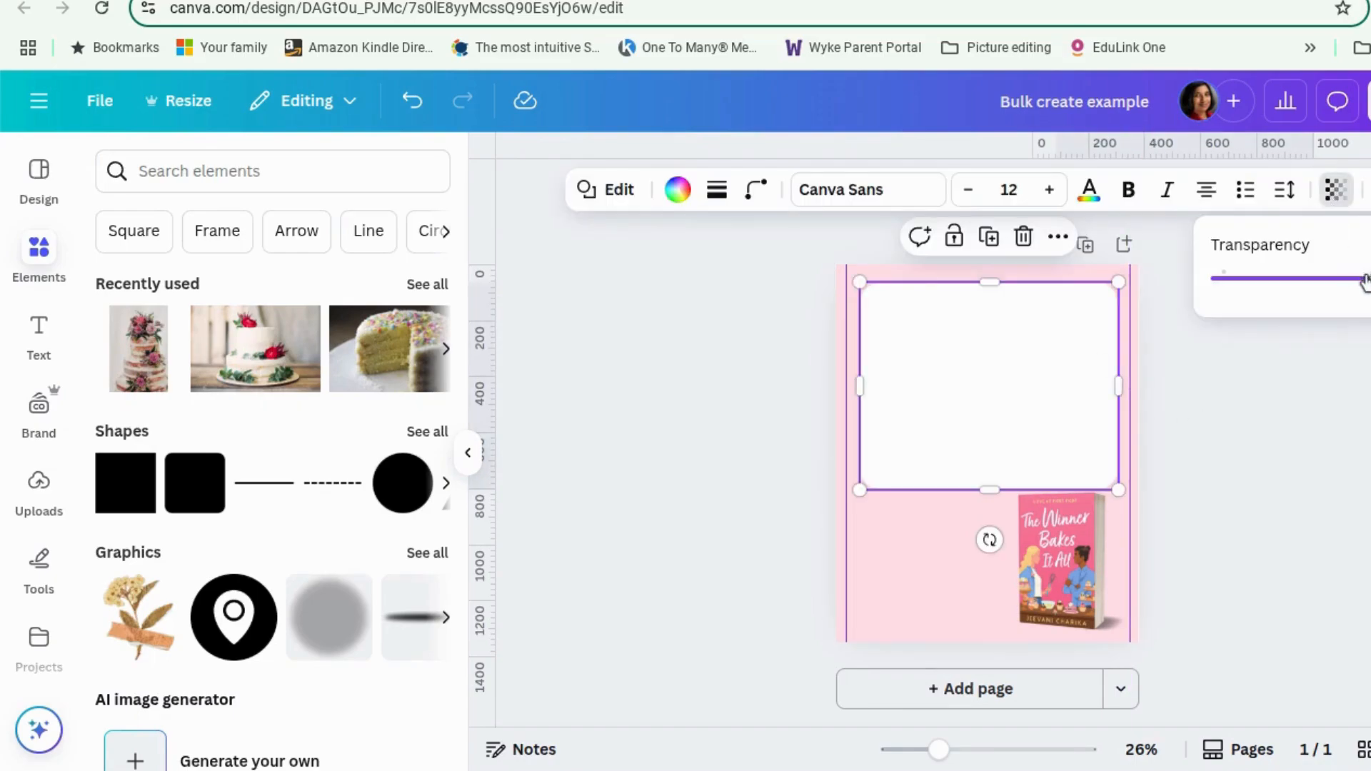
left_click_drag(1365, 281, 1286, 298)
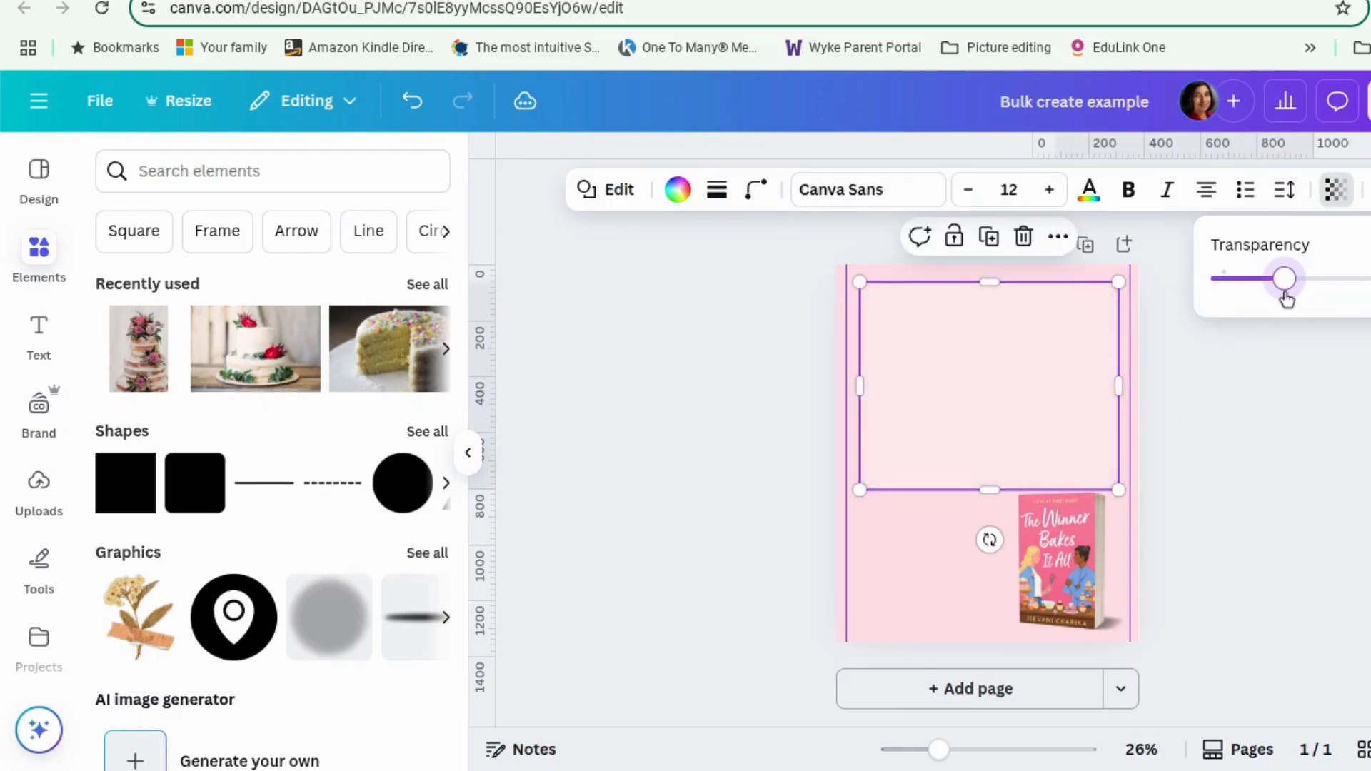
left_click(1275, 425)
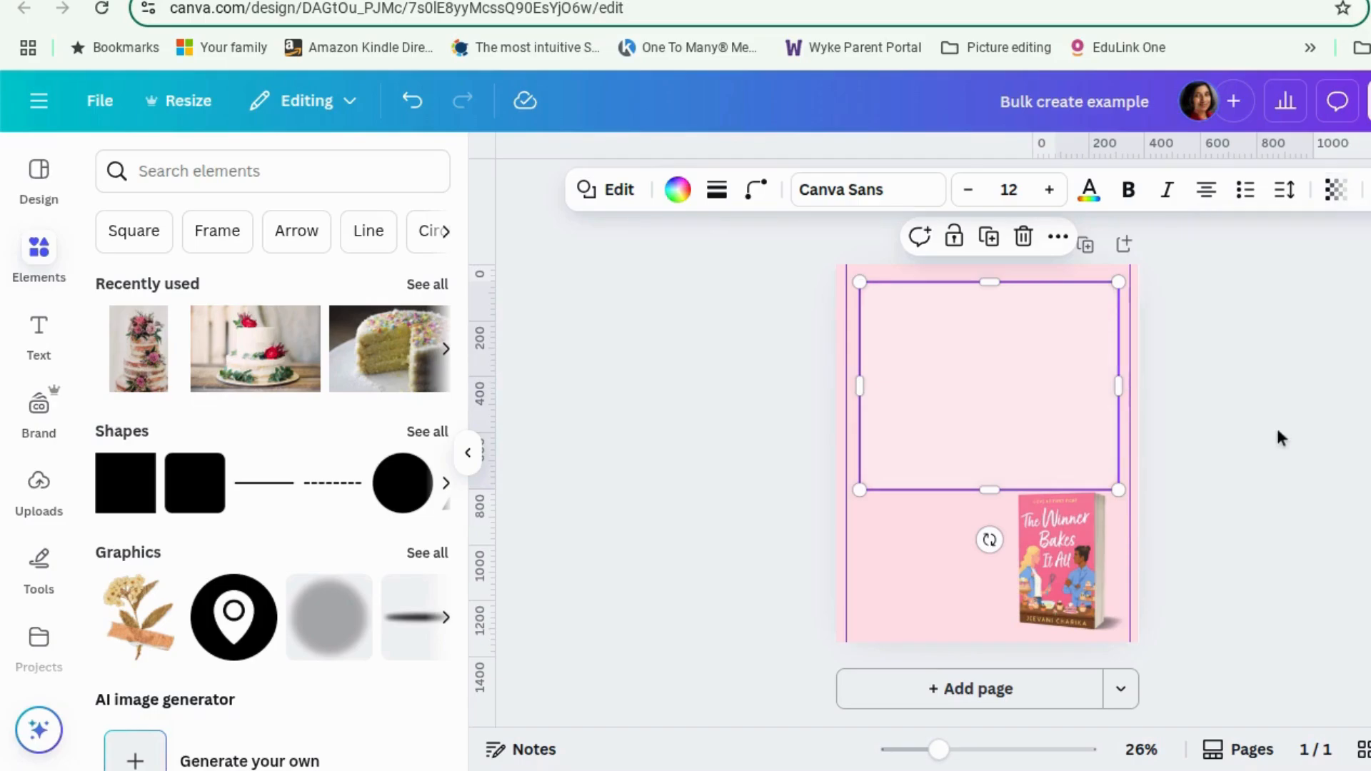
left_click(1275, 426)
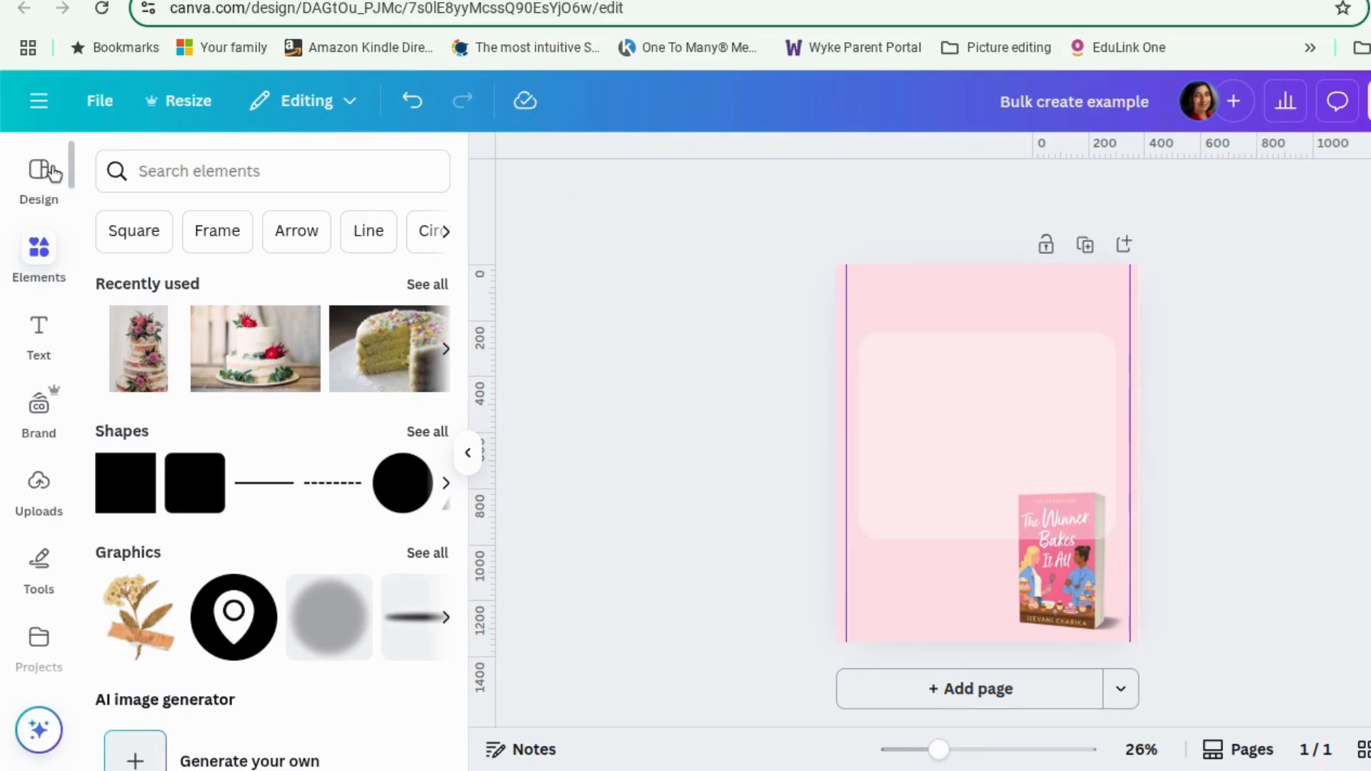
Step: Search the elements for 'frame' and place a circular frame at the page's upper-left corner, overlapping the white rectangle
left_click(187, 173)
type("frame")
key("Return")
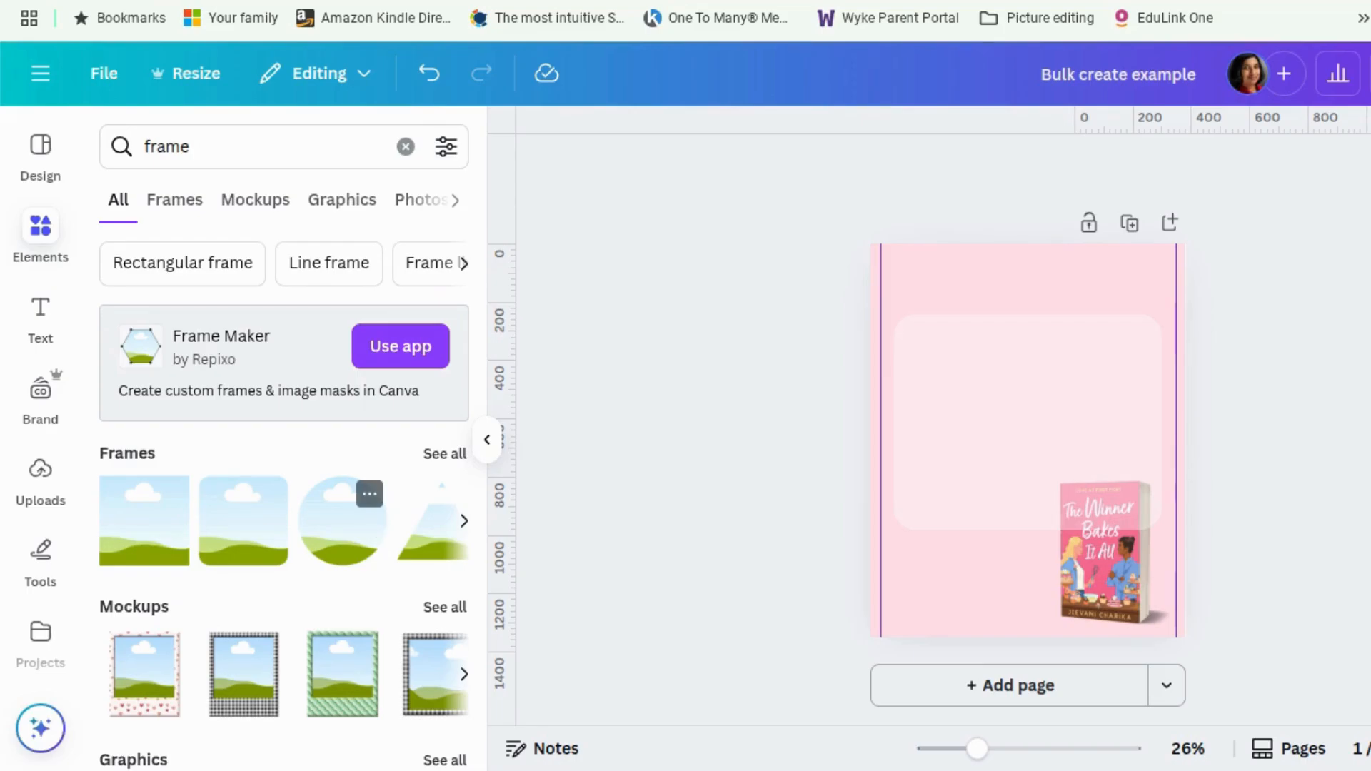
left_click(377, 523)
left_click_drag(1043, 386, 1027, 246)
left_click_drag(989, 316, 988, 302)
left_click(1362, 329)
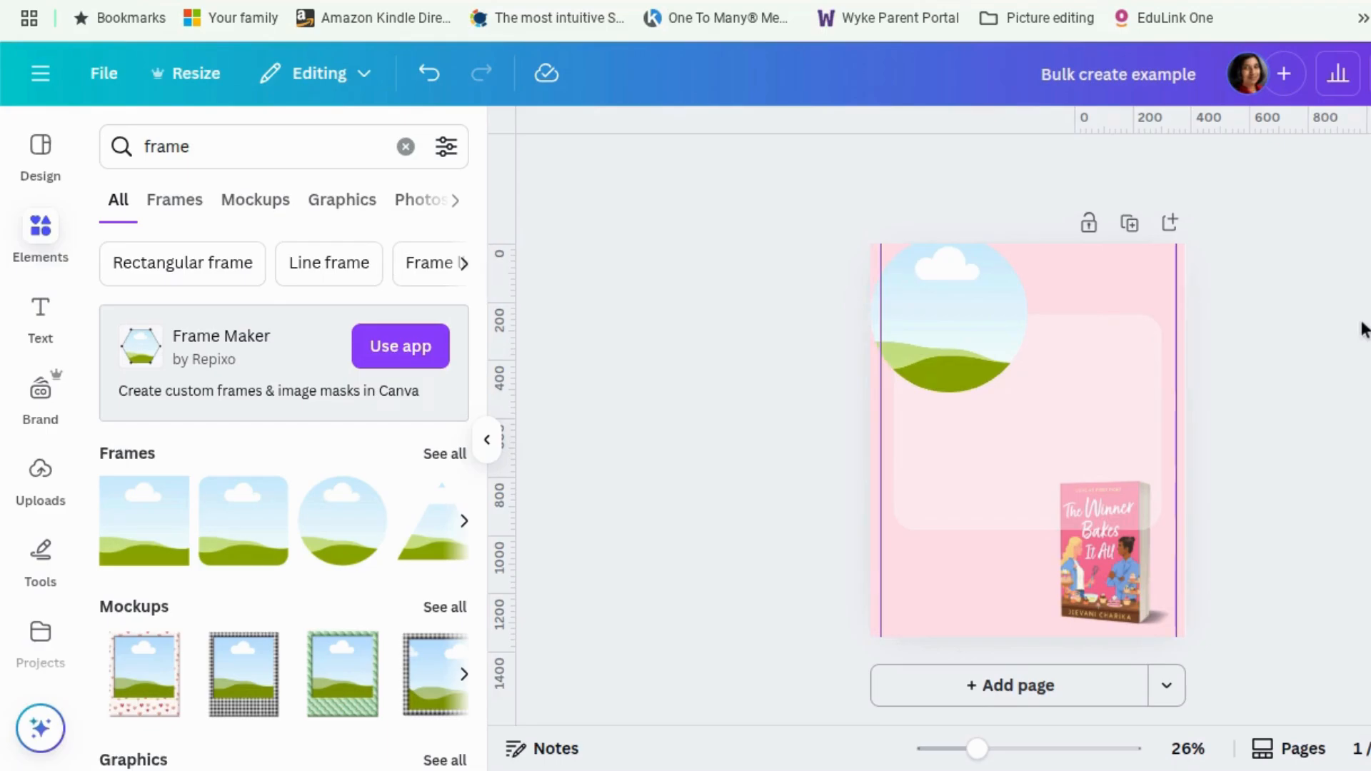
Step: Set the circular frame's transparency to 79
left_click(969, 316)
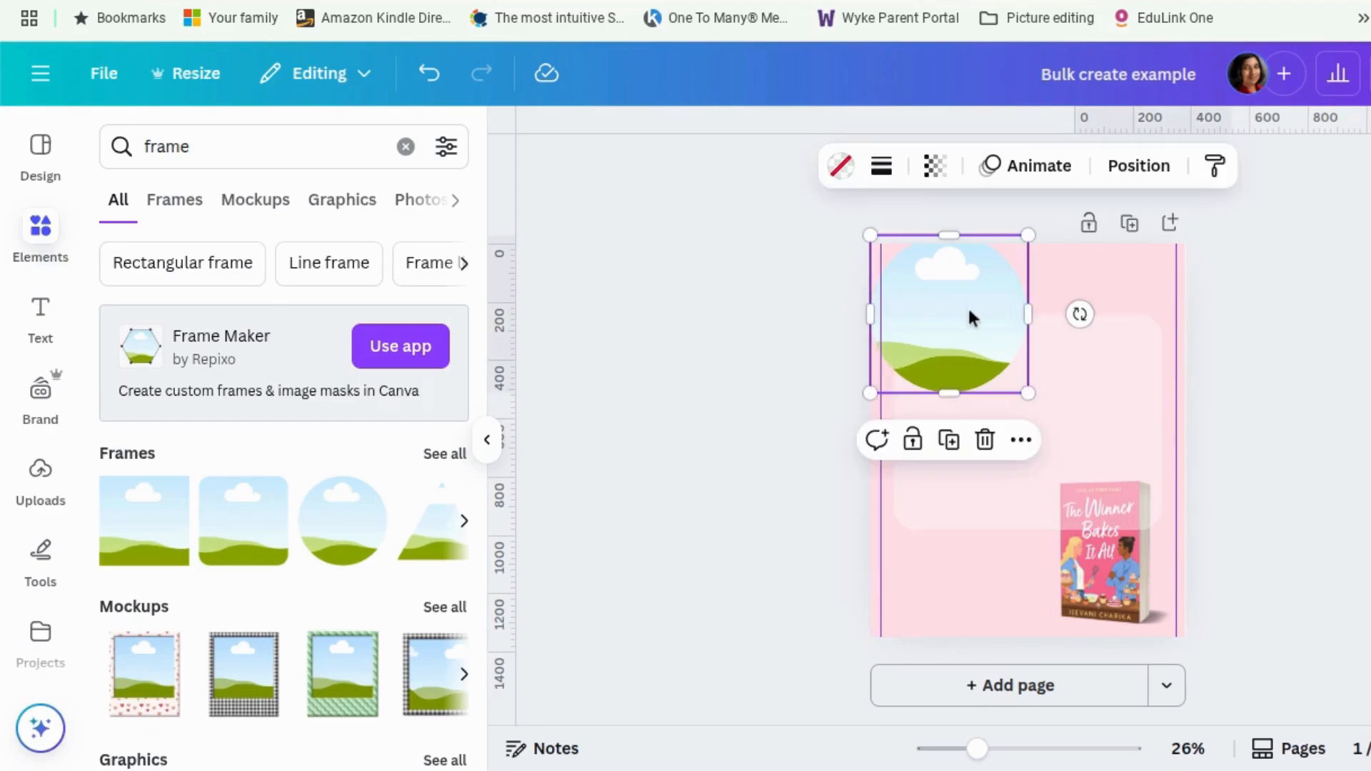
left_click(935, 168)
left_click_drag(988, 264, 951, 273)
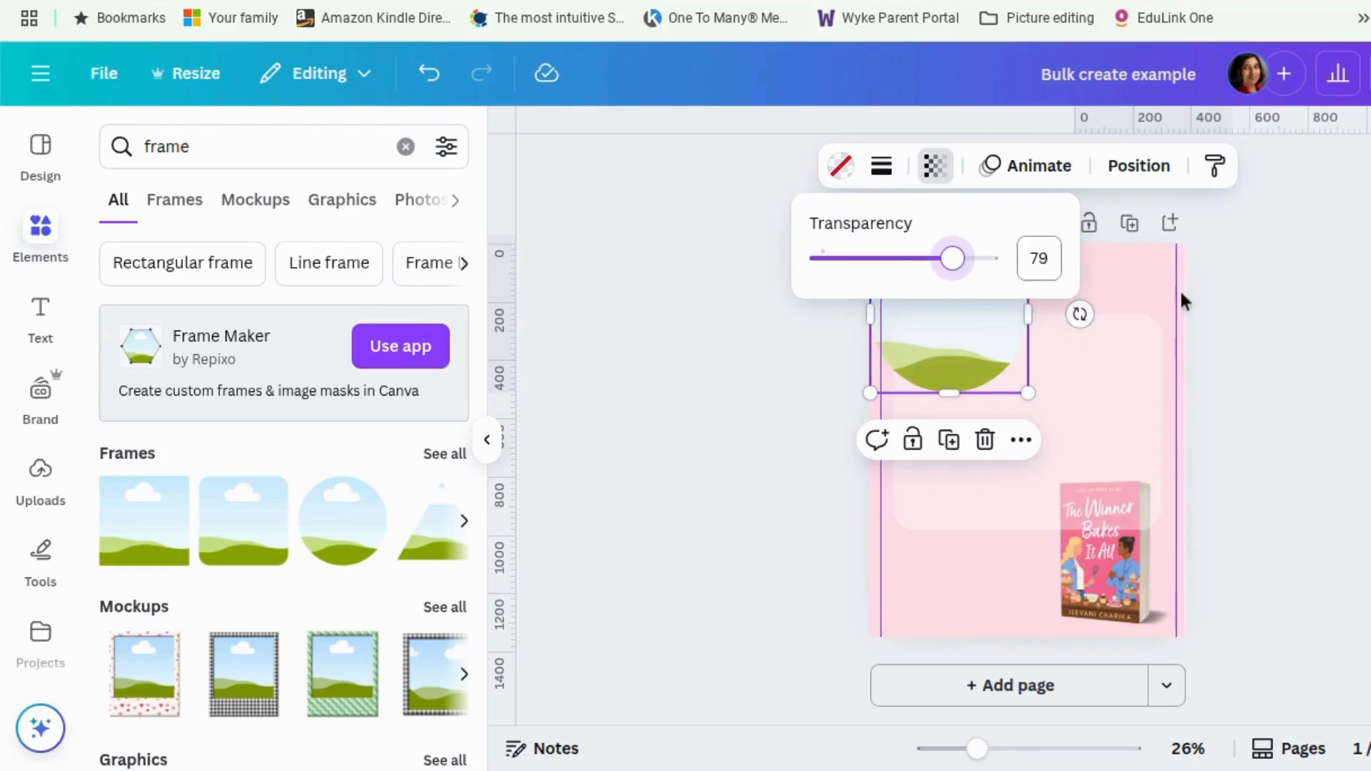
Step: Bring the white rounded rectangle forward, in front of the circular frame
left_click(1126, 363)
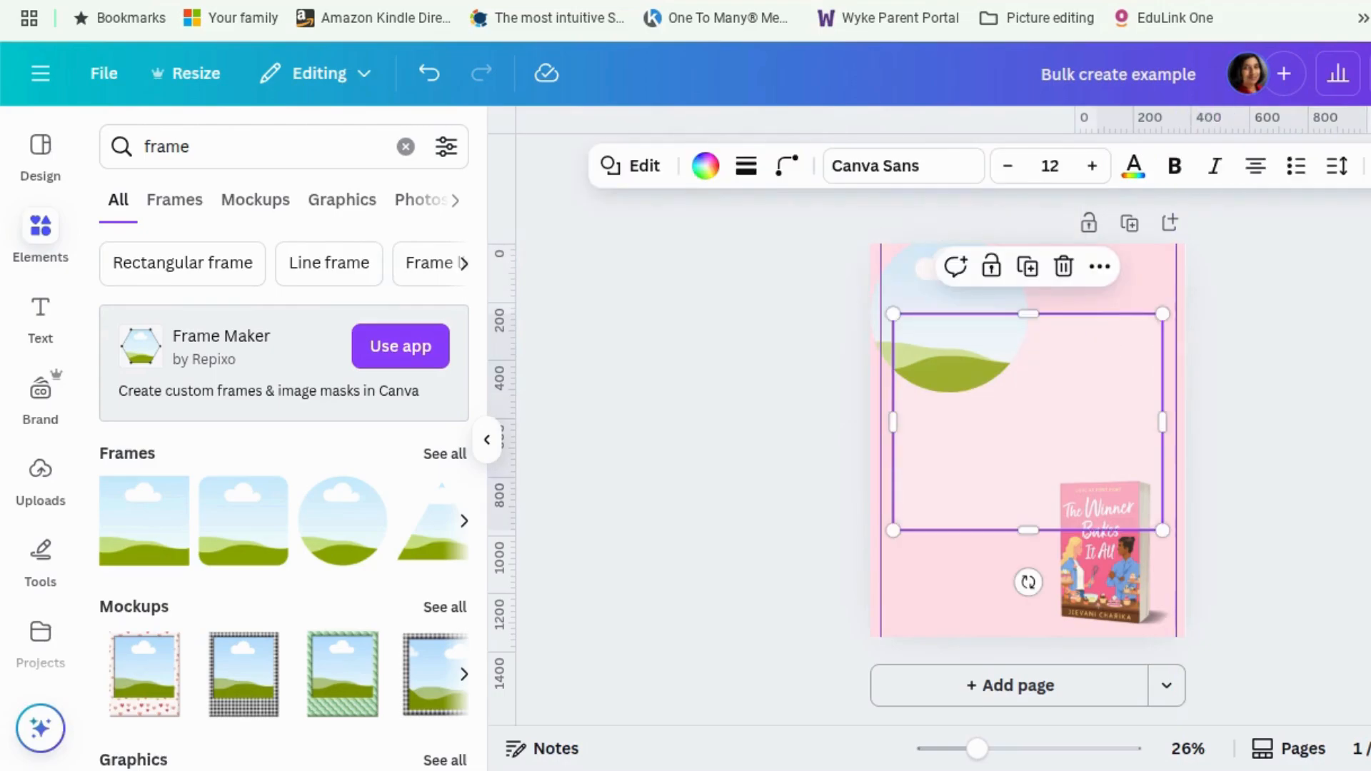
left_click(1365, 166)
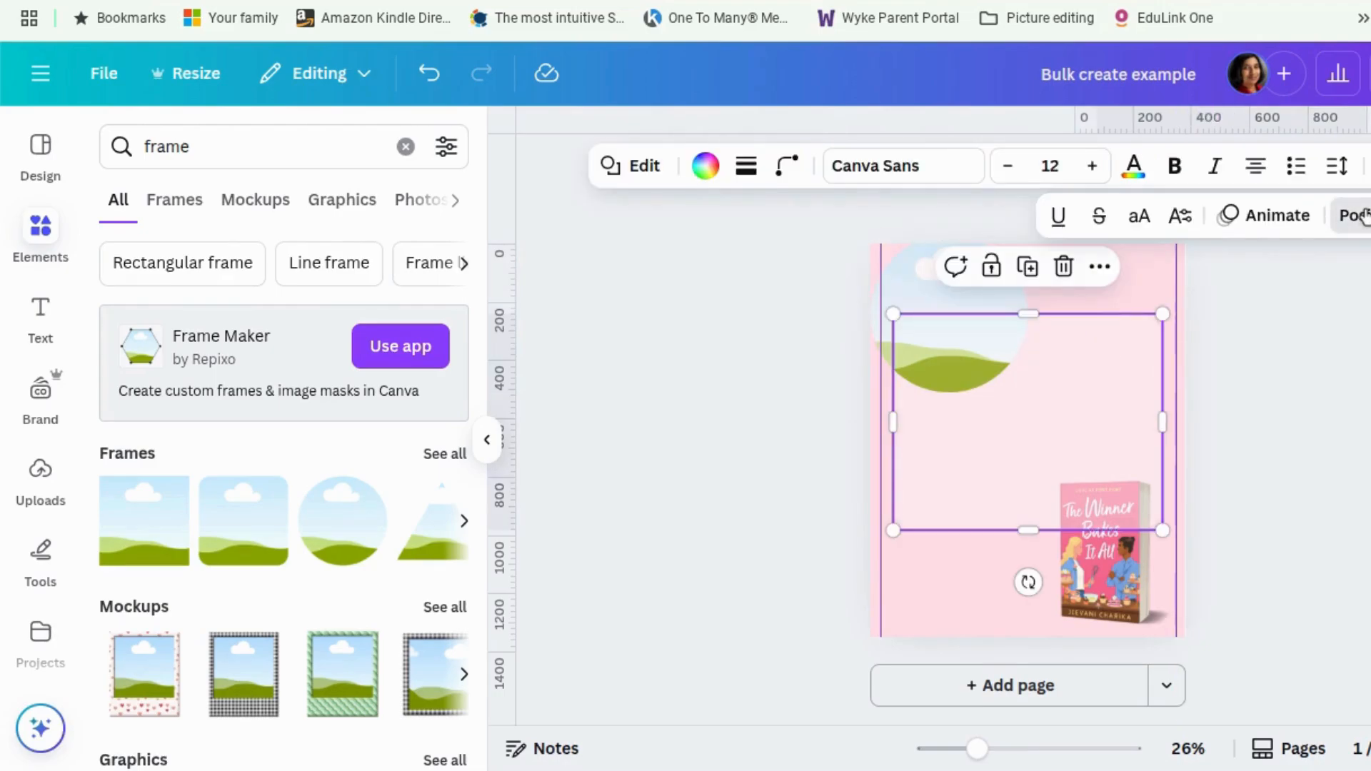
left_click(1342, 227)
left_click(250, 257)
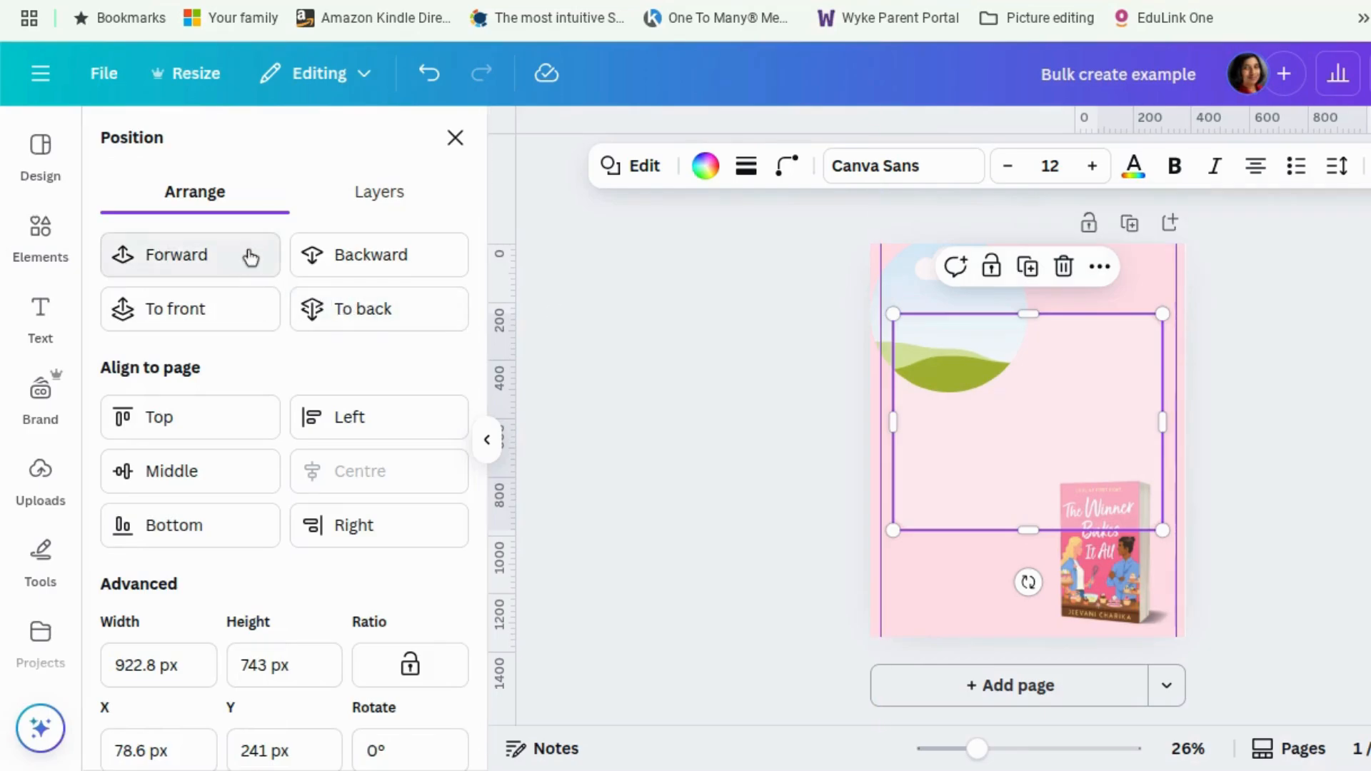
Step: Shrink the book mockup to about 755 × 577 px and bring it forward in front of the rounded rectangle
left_click(1097, 612)
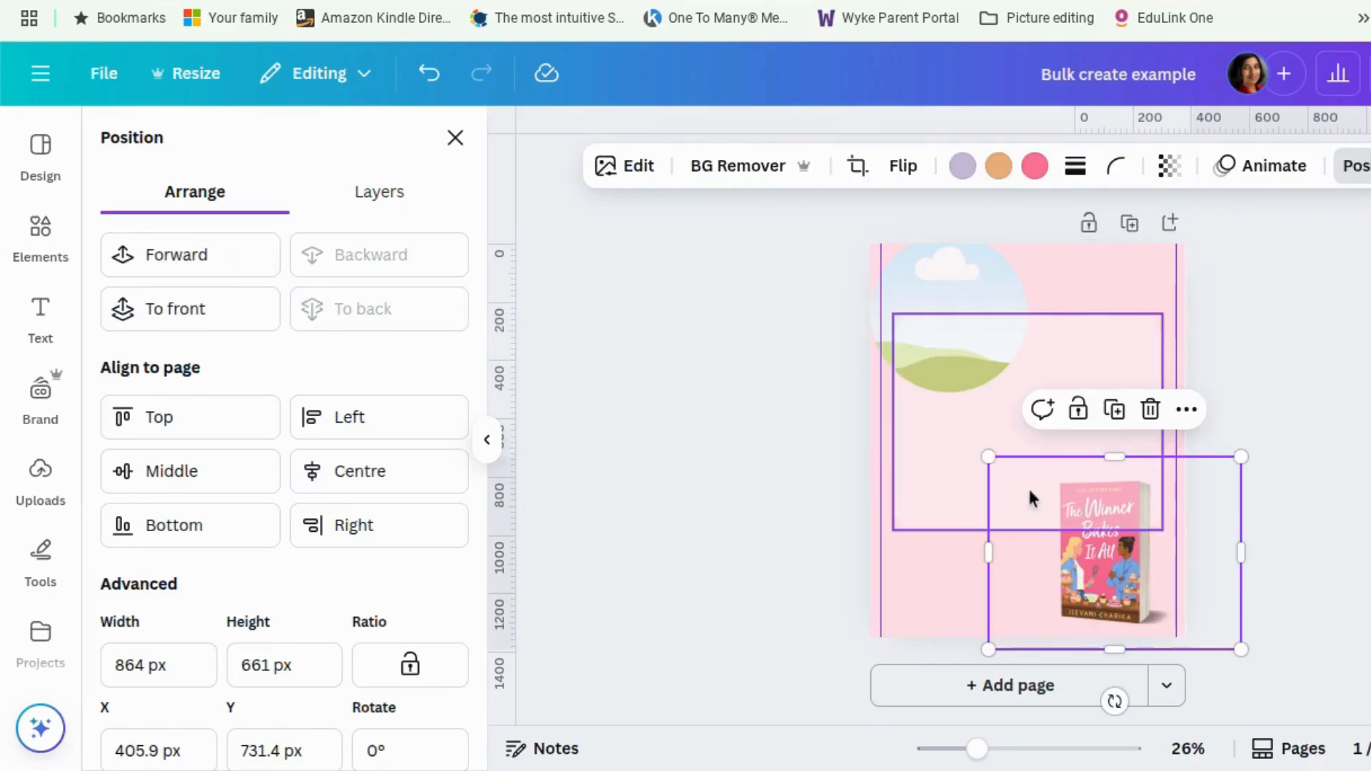
left_click_drag(988, 457, 1019, 481)
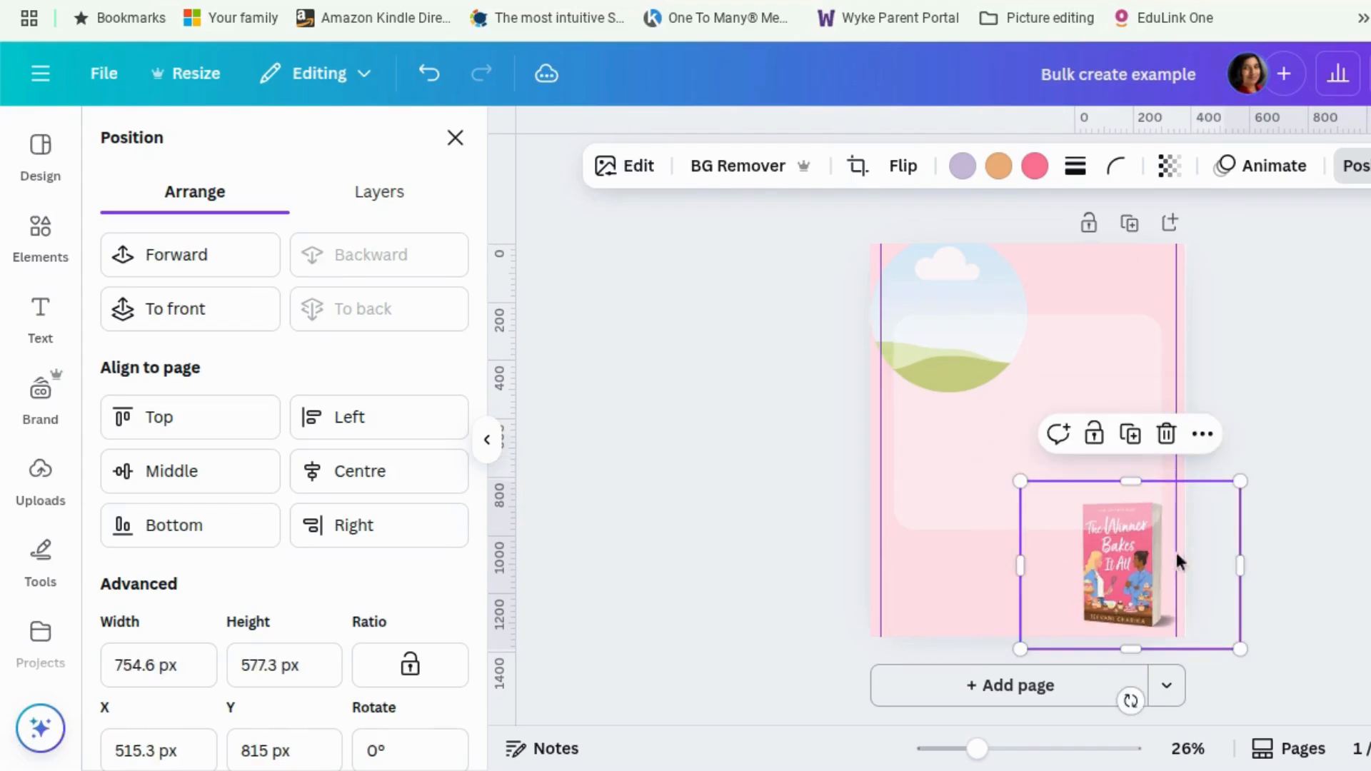
left_click(1292, 532)
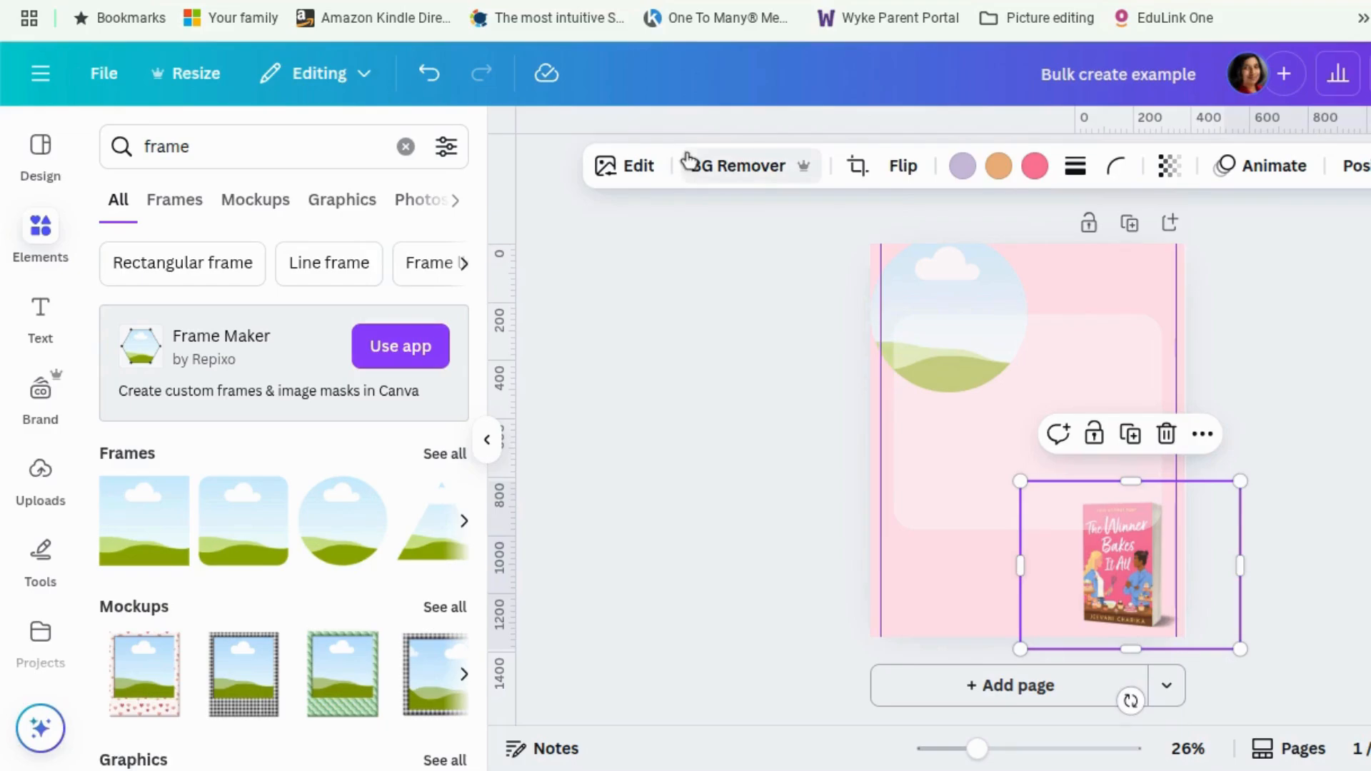
left_click(1355, 165)
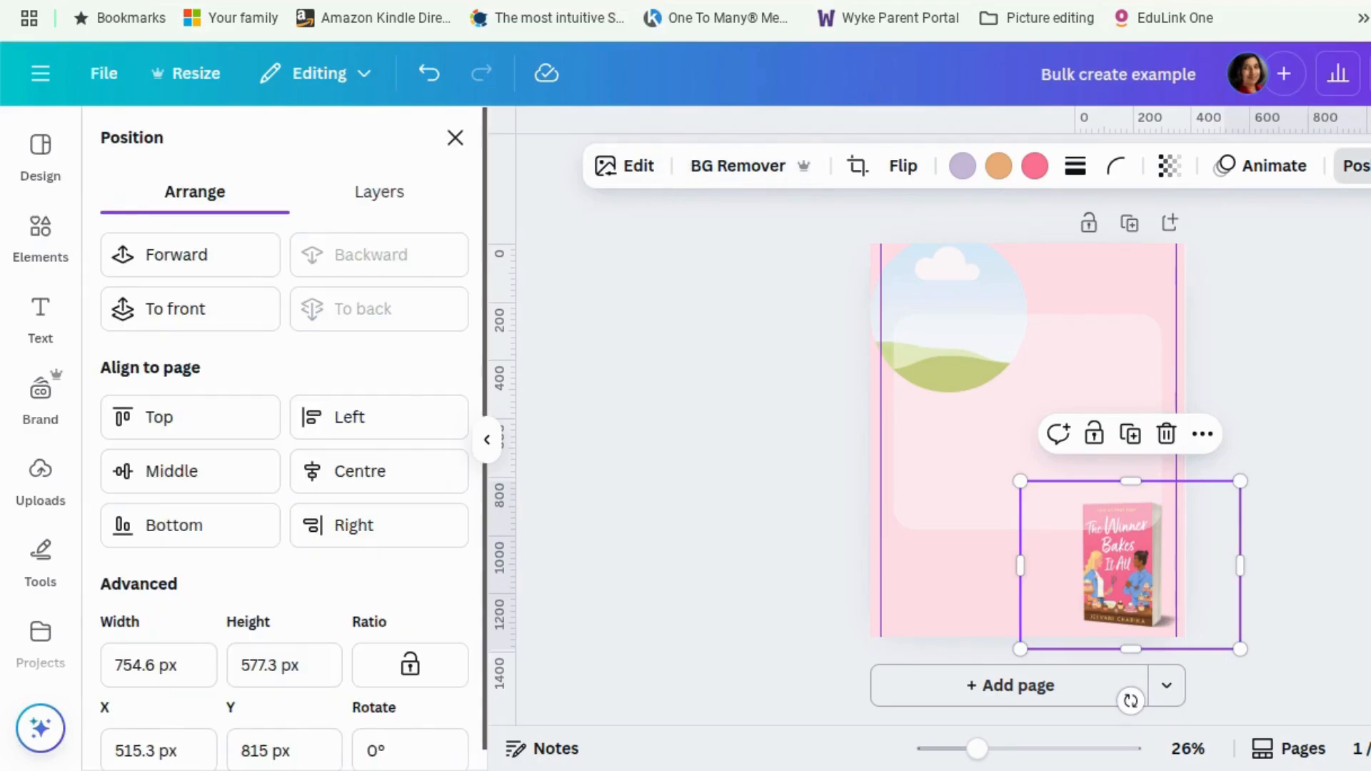
left_click(196, 255)
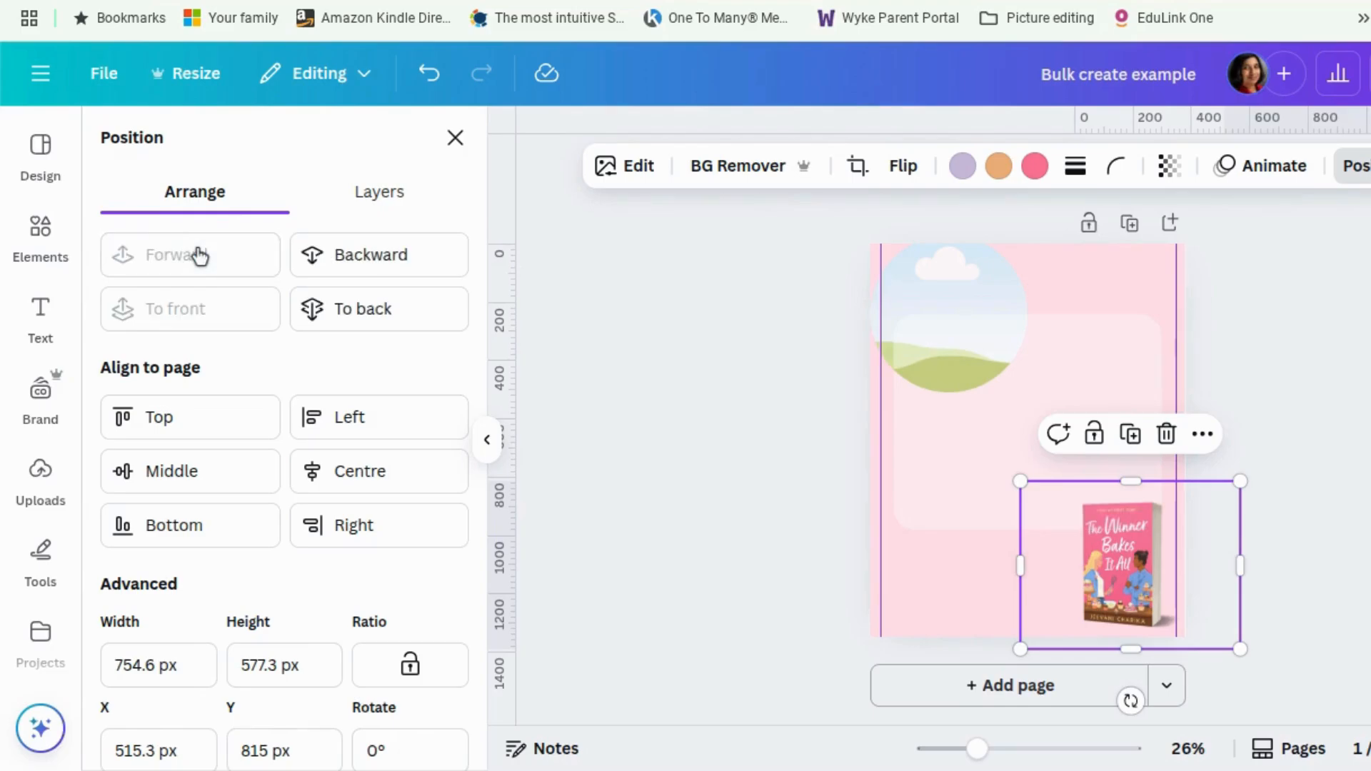
left_click(454, 138)
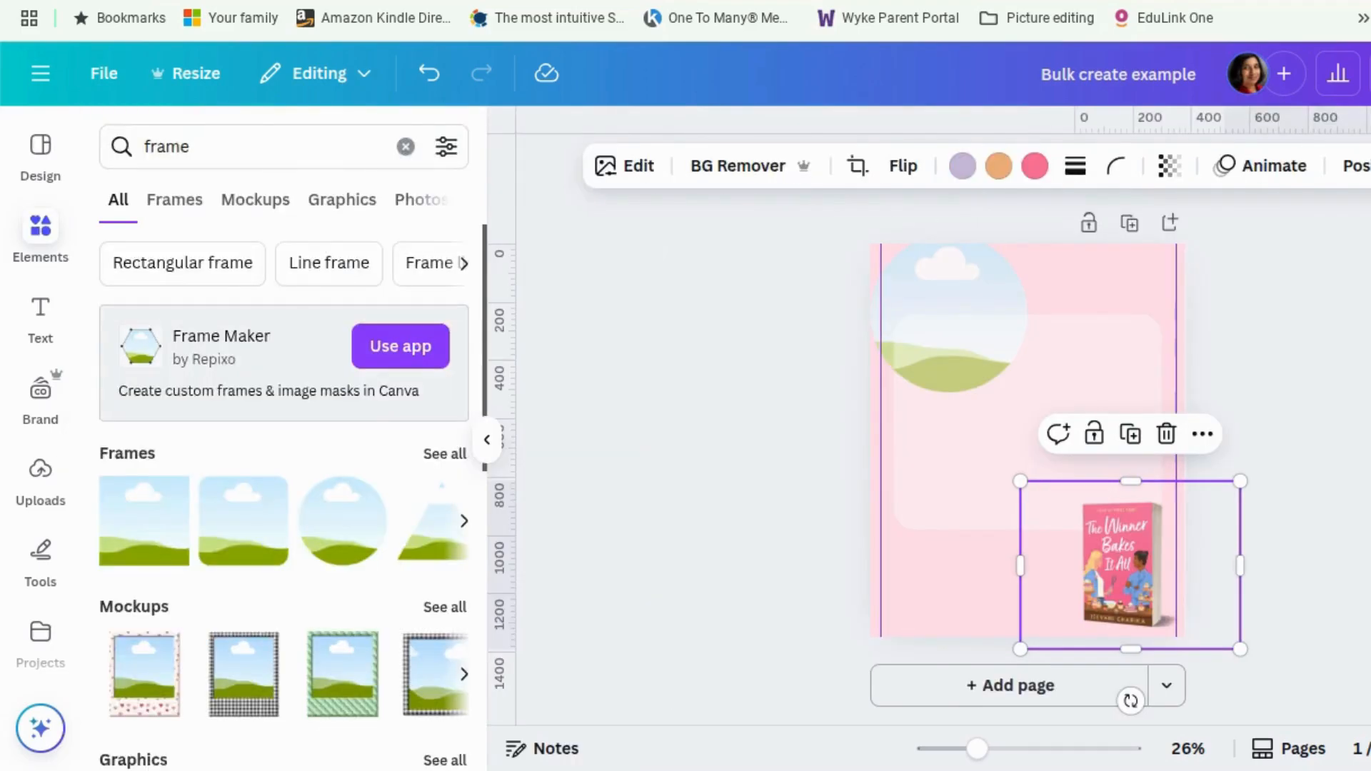
left_click(714, 300)
Step: Make the circular frame at the page's upper-left corner more transparent
left_click(978, 294)
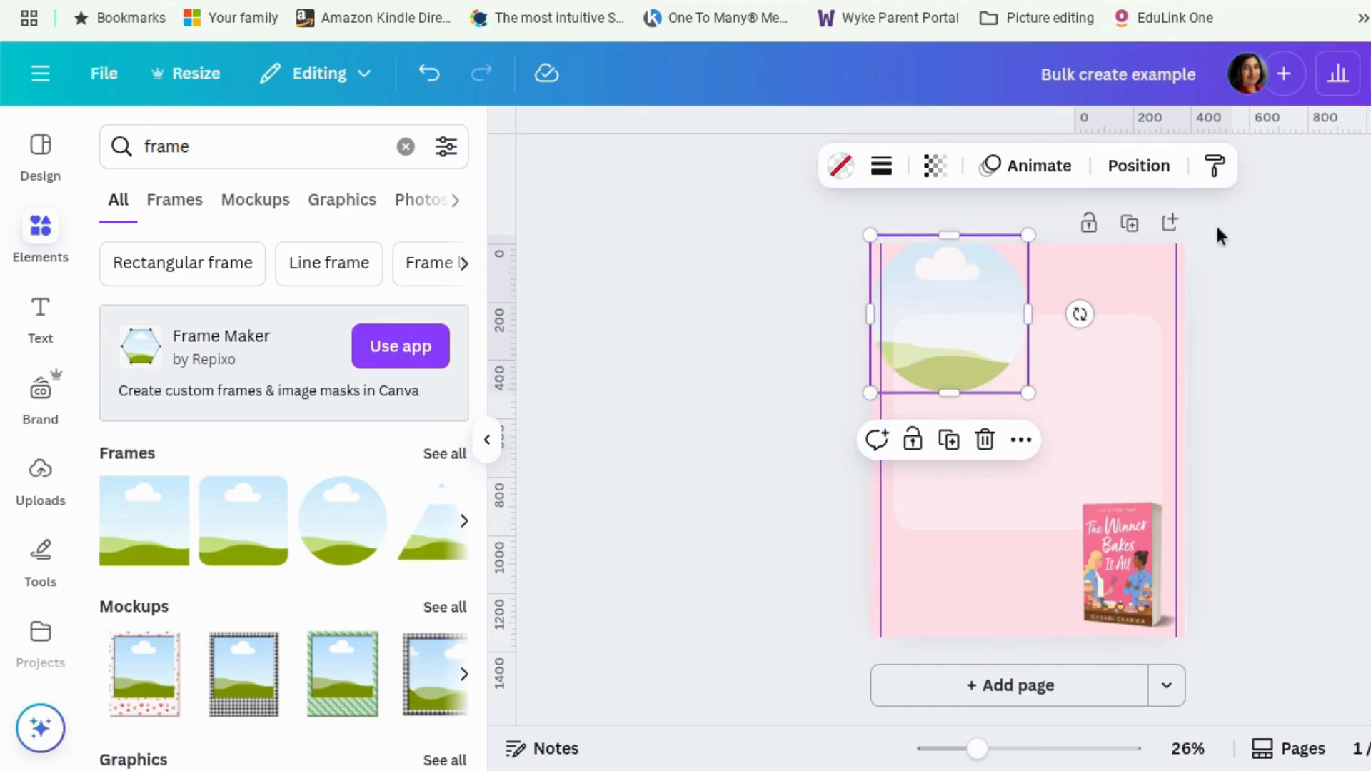
left_click(935, 166)
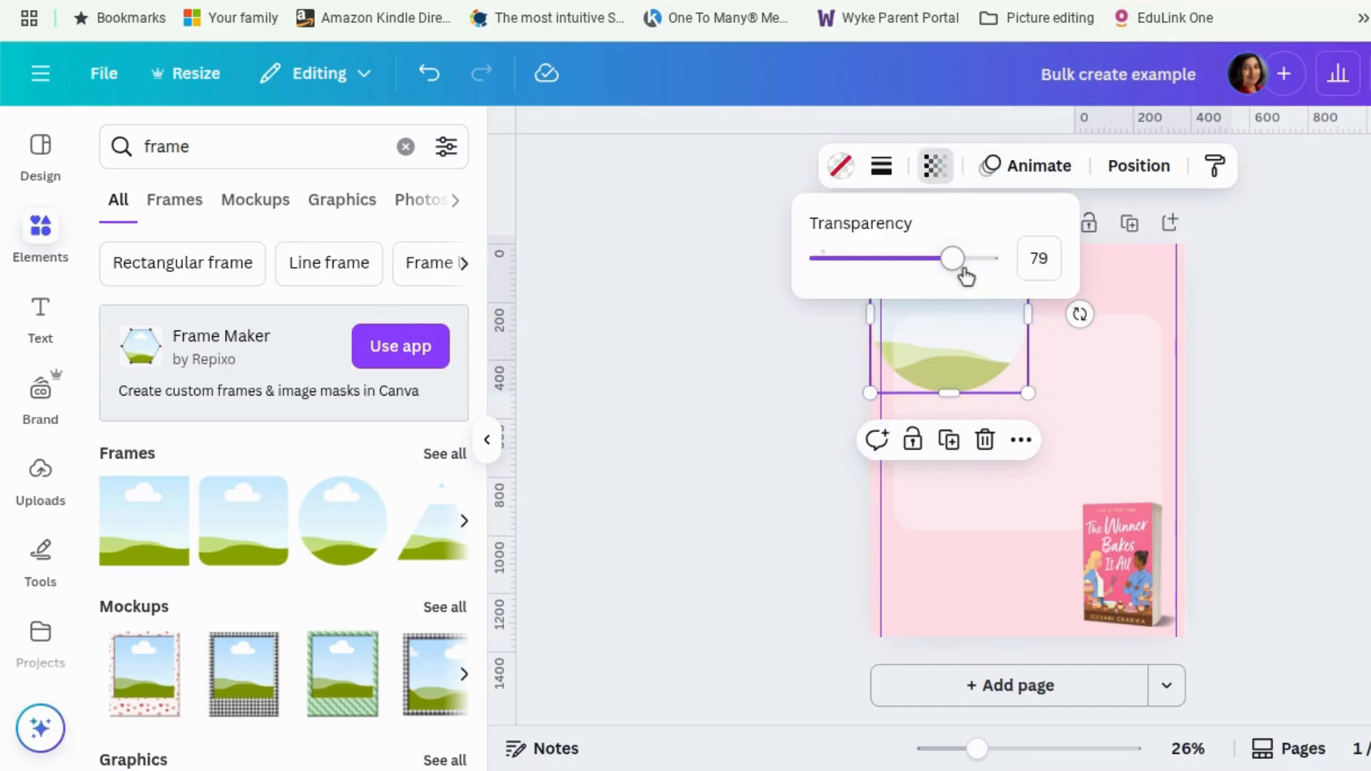
left_click_drag(953, 261, 915, 264)
left_click(1279, 327)
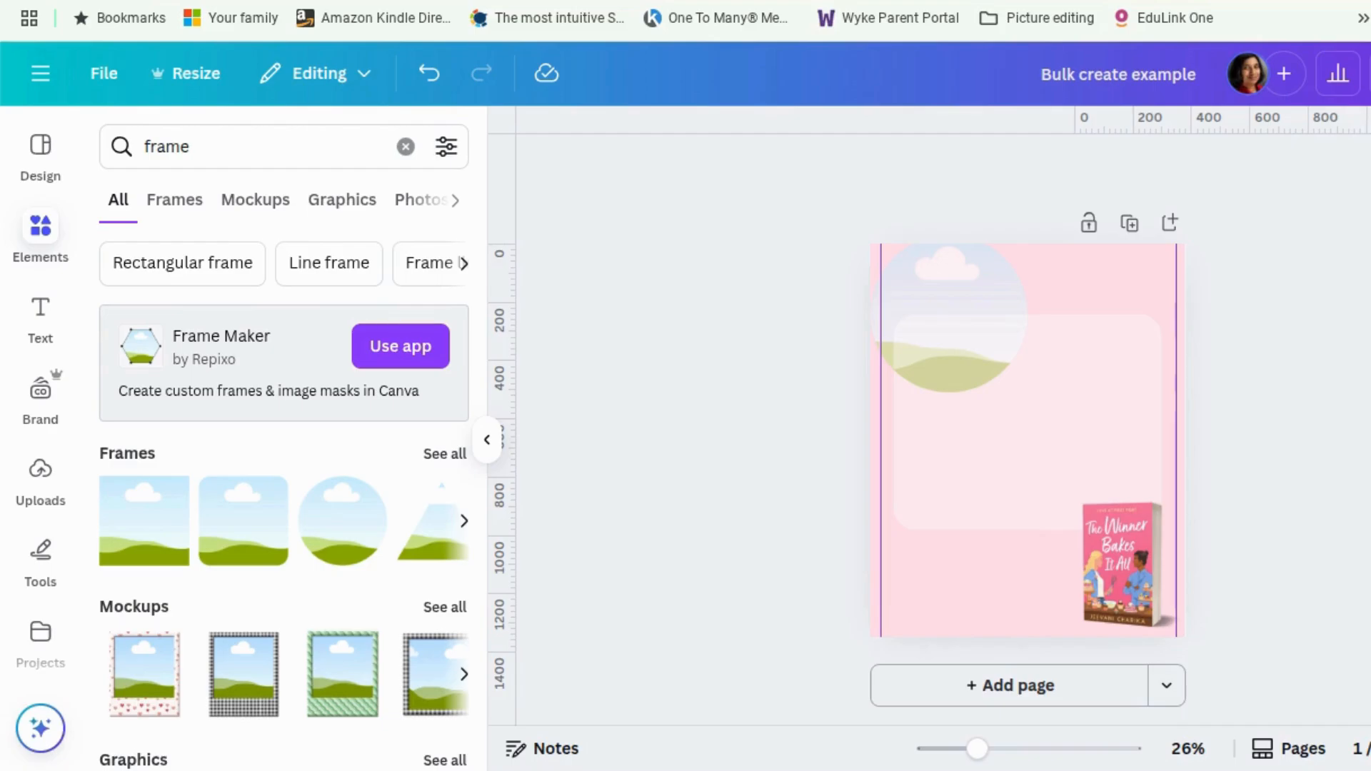
Step: Add a text box across the middle of the white rounded rectangle and set its font size to 21
left_click(1004, 482)
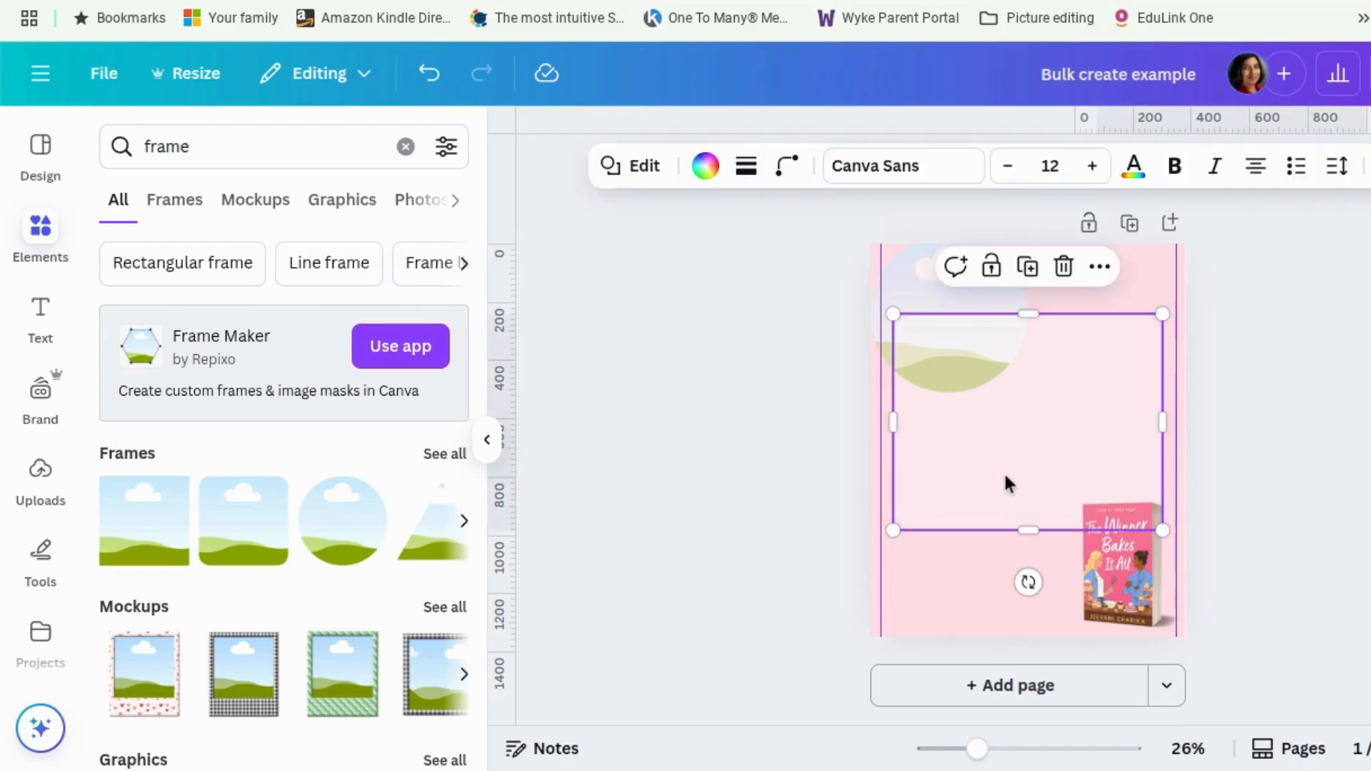
left_click(41, 308)
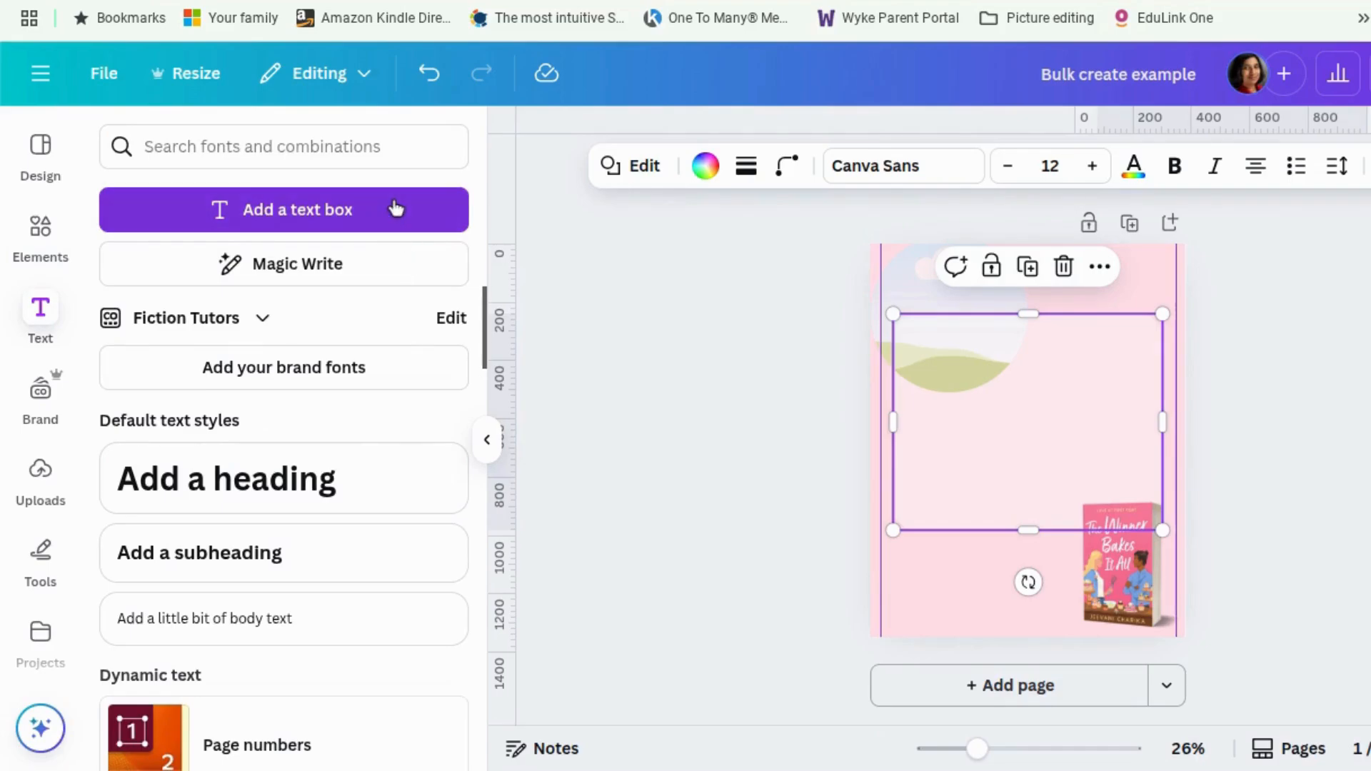
left_click(397, 223)
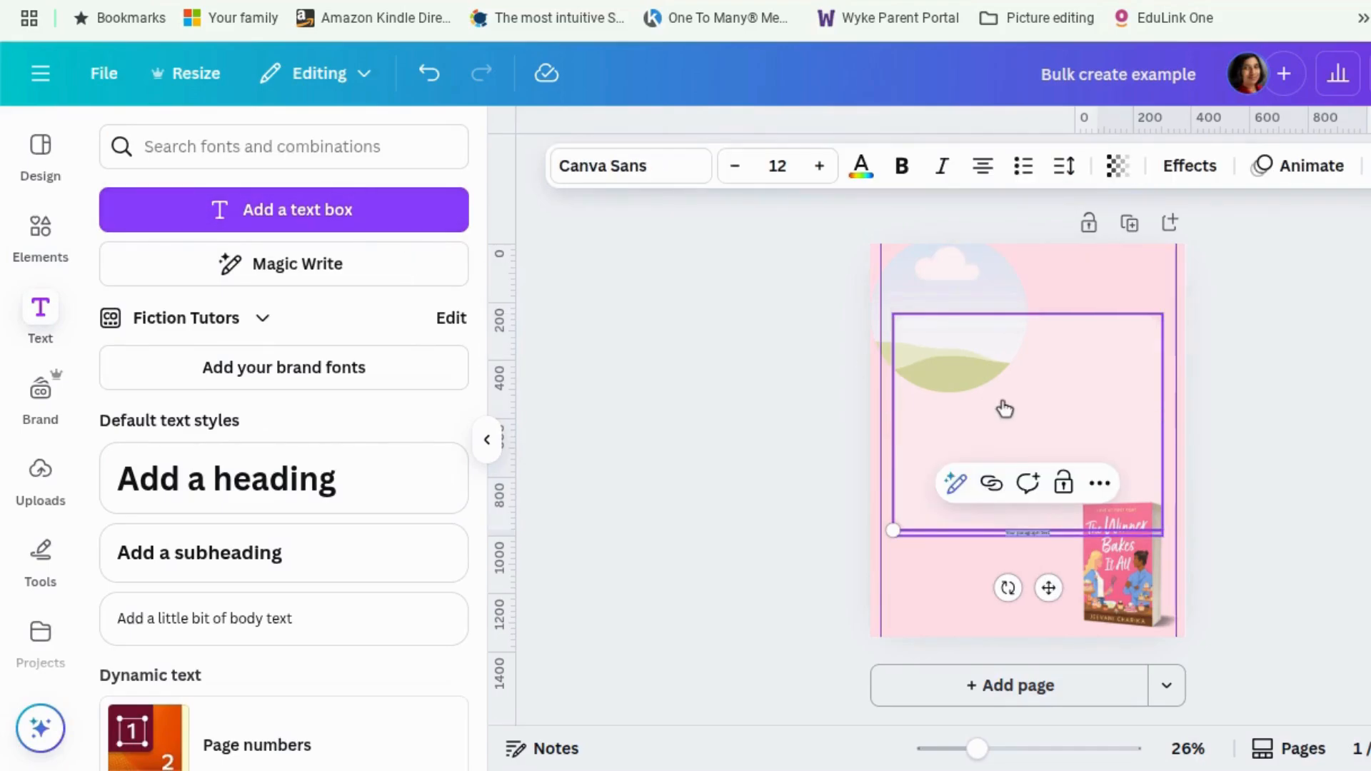
left_click_drag(1047, 582, 1046, 481)
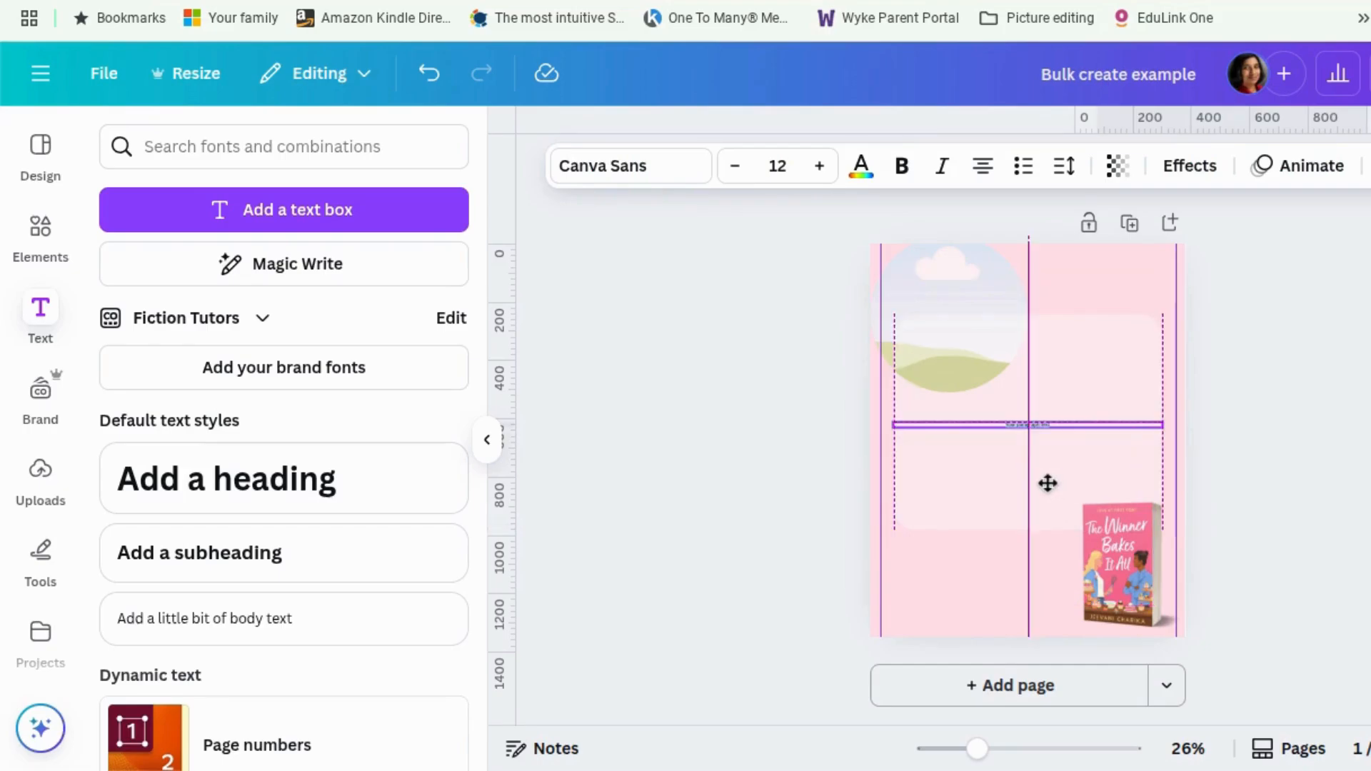
left_click(818, 168)
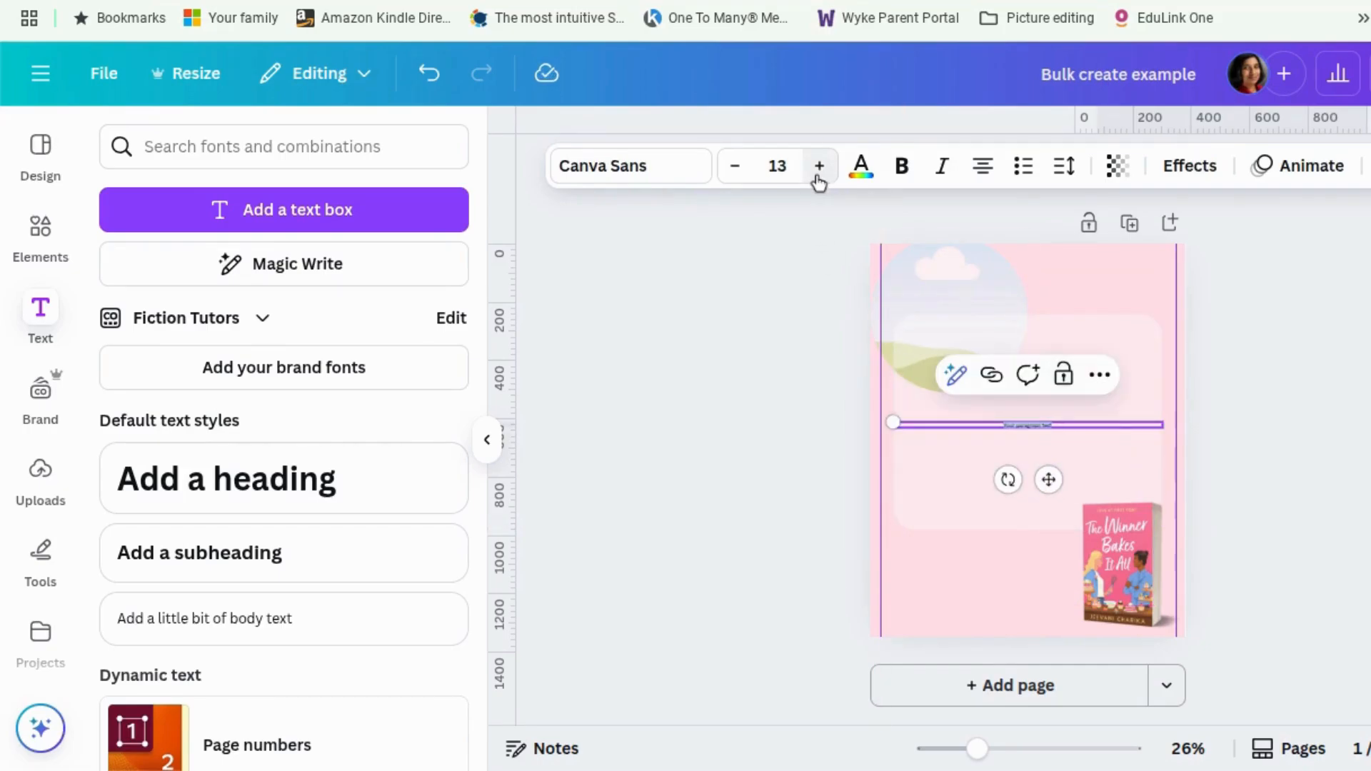
left_click(777, 166)
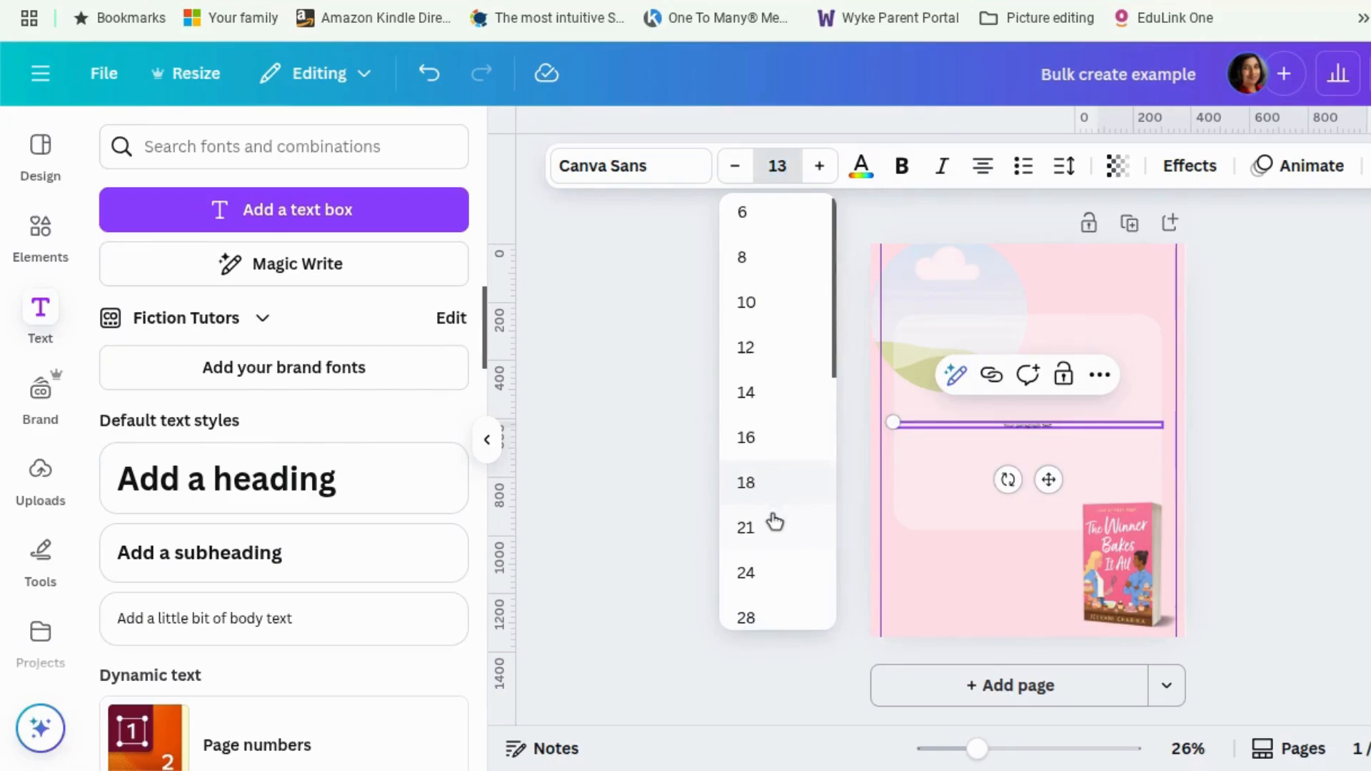
left_click(775, 522)
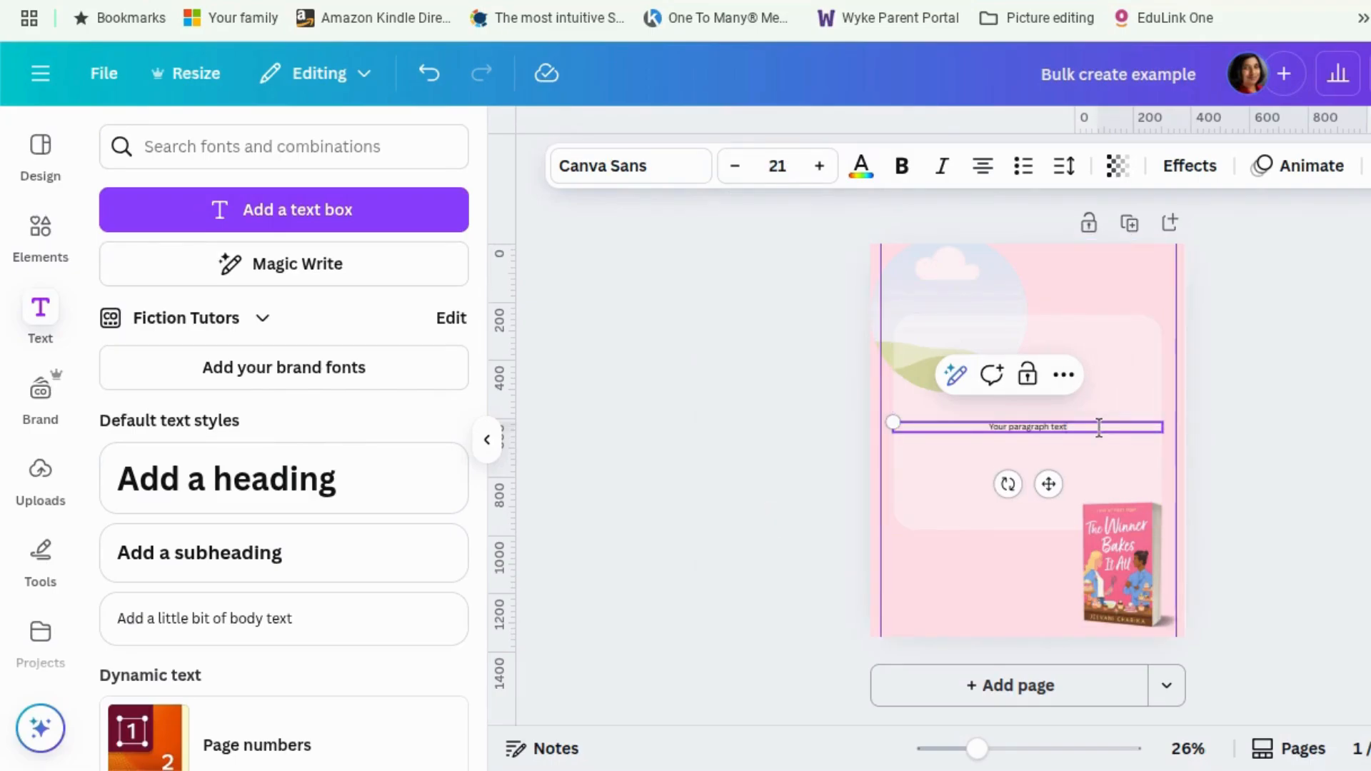
Step: Replace the placeholder text with "Quote" and move the text box up near the rounded rectangle's upper edge
left_click_drag(1099, 428, 989, 425)
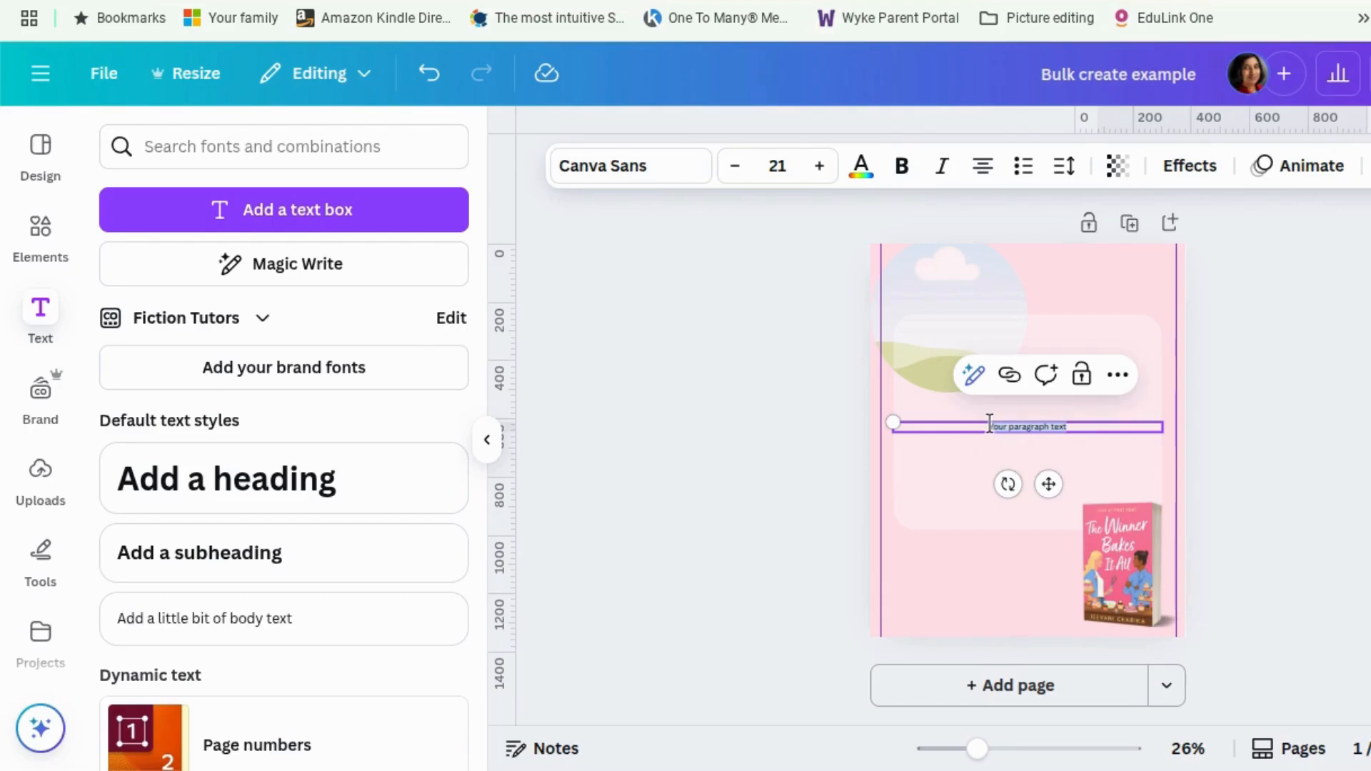
type("Quote")
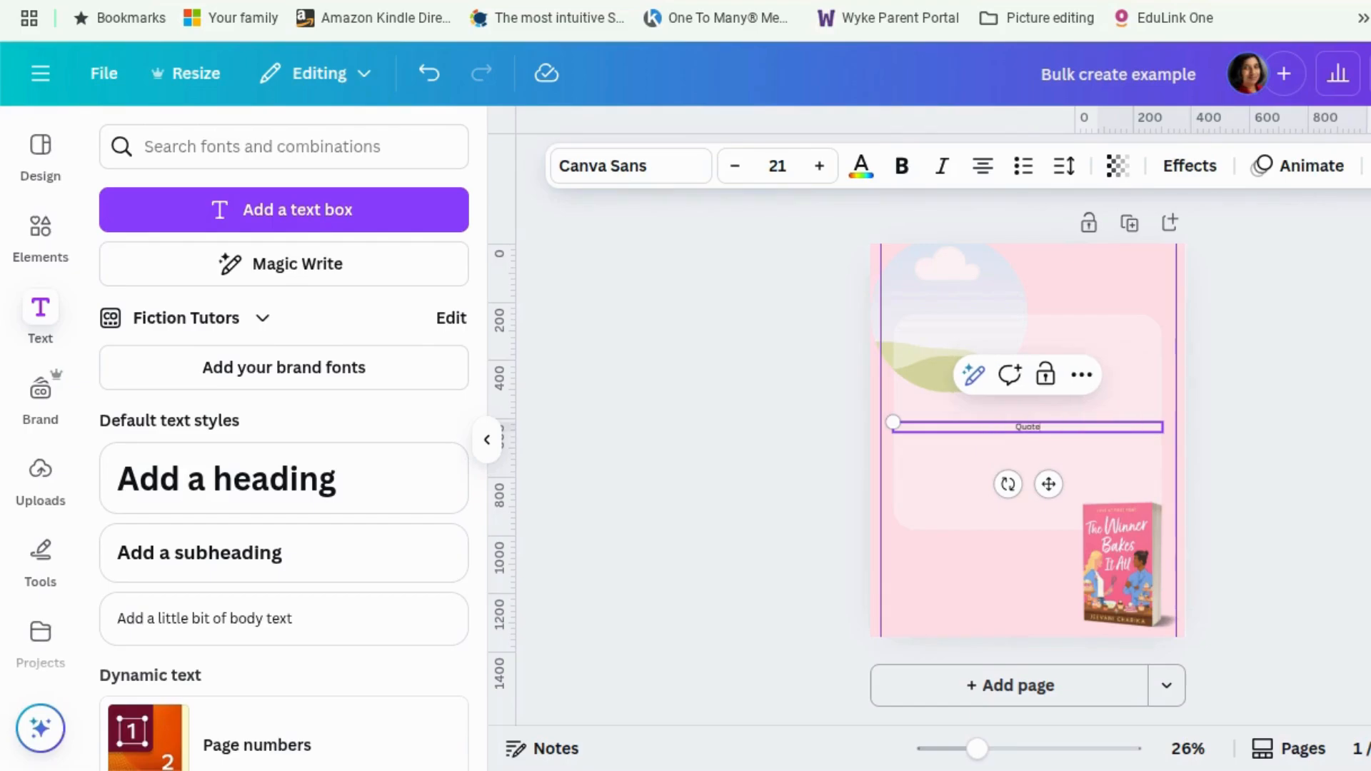
left_click(1333, 421)
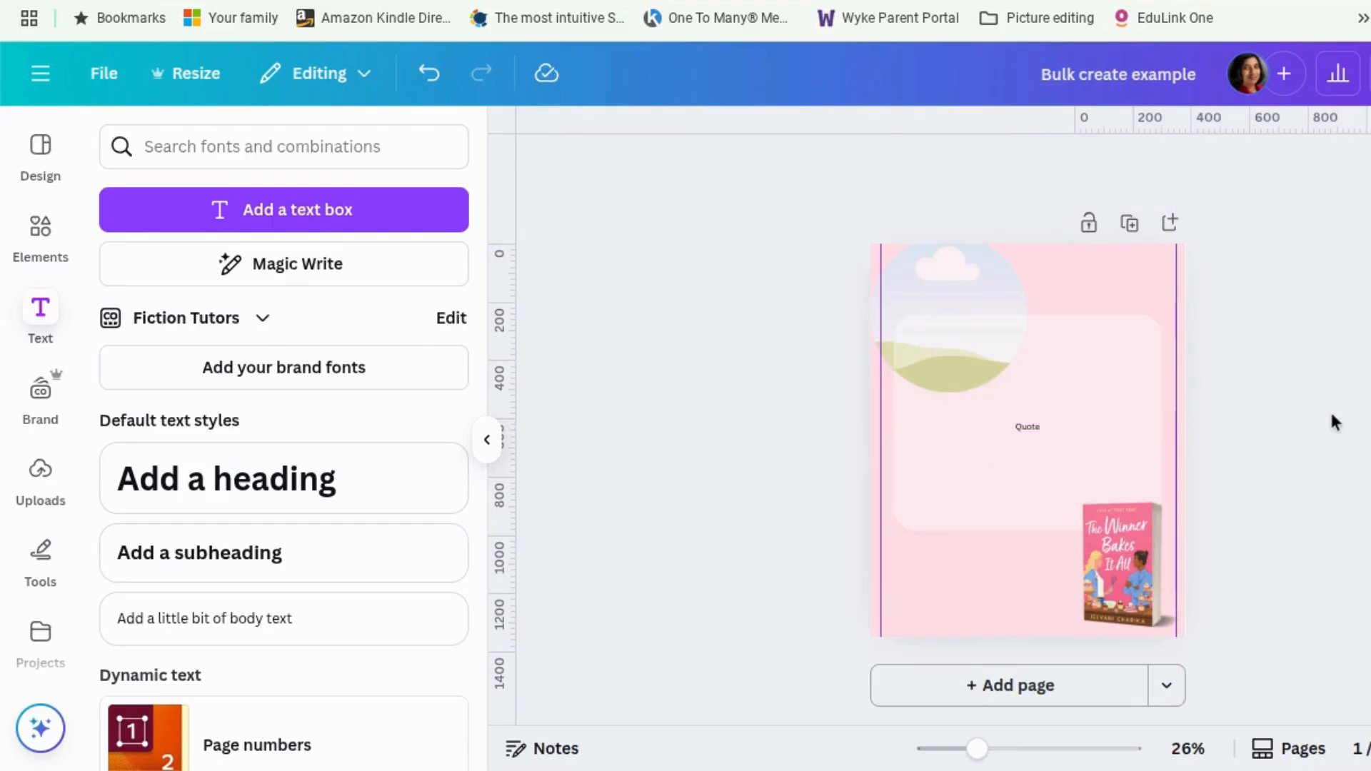
left_click_drag(1031, 430, 1030, 349)
left_click_drag(1028, 349, 1030, 348)
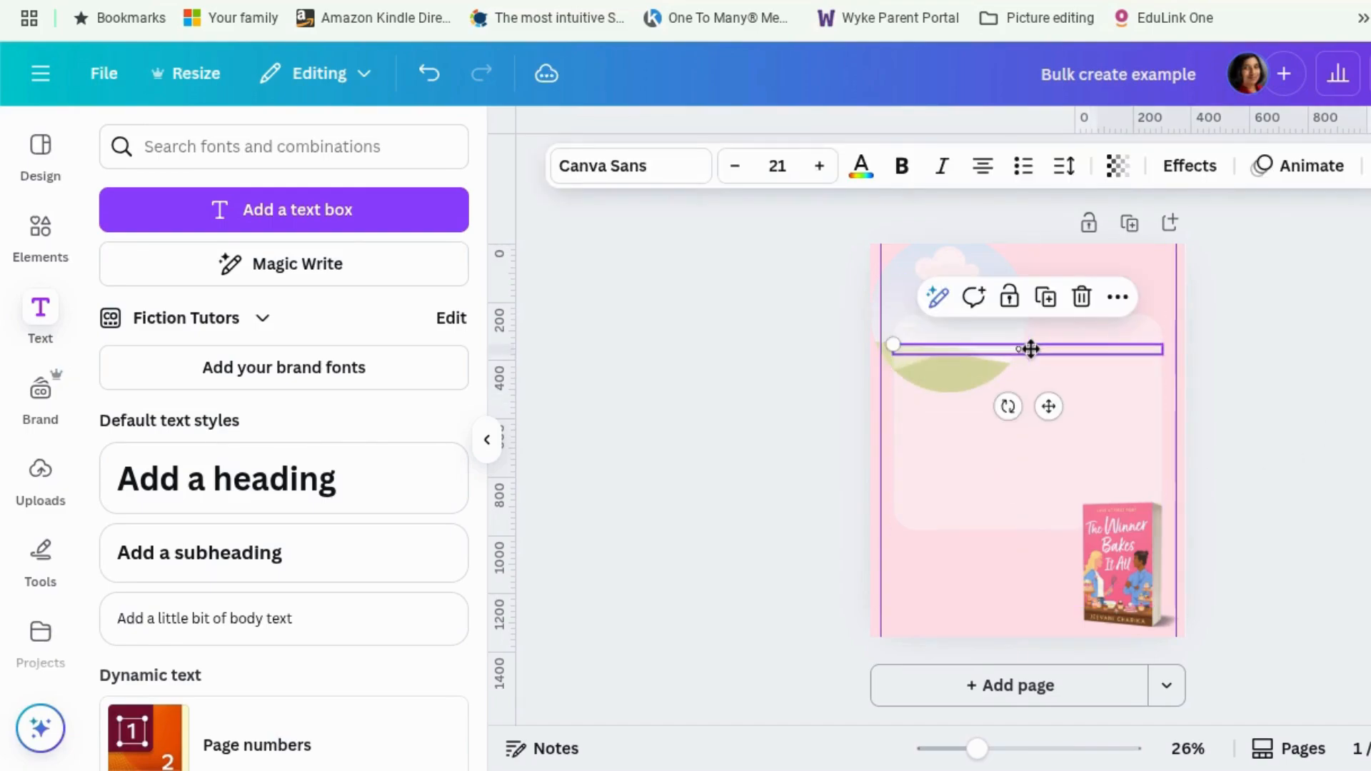
left_click(1268, 448)
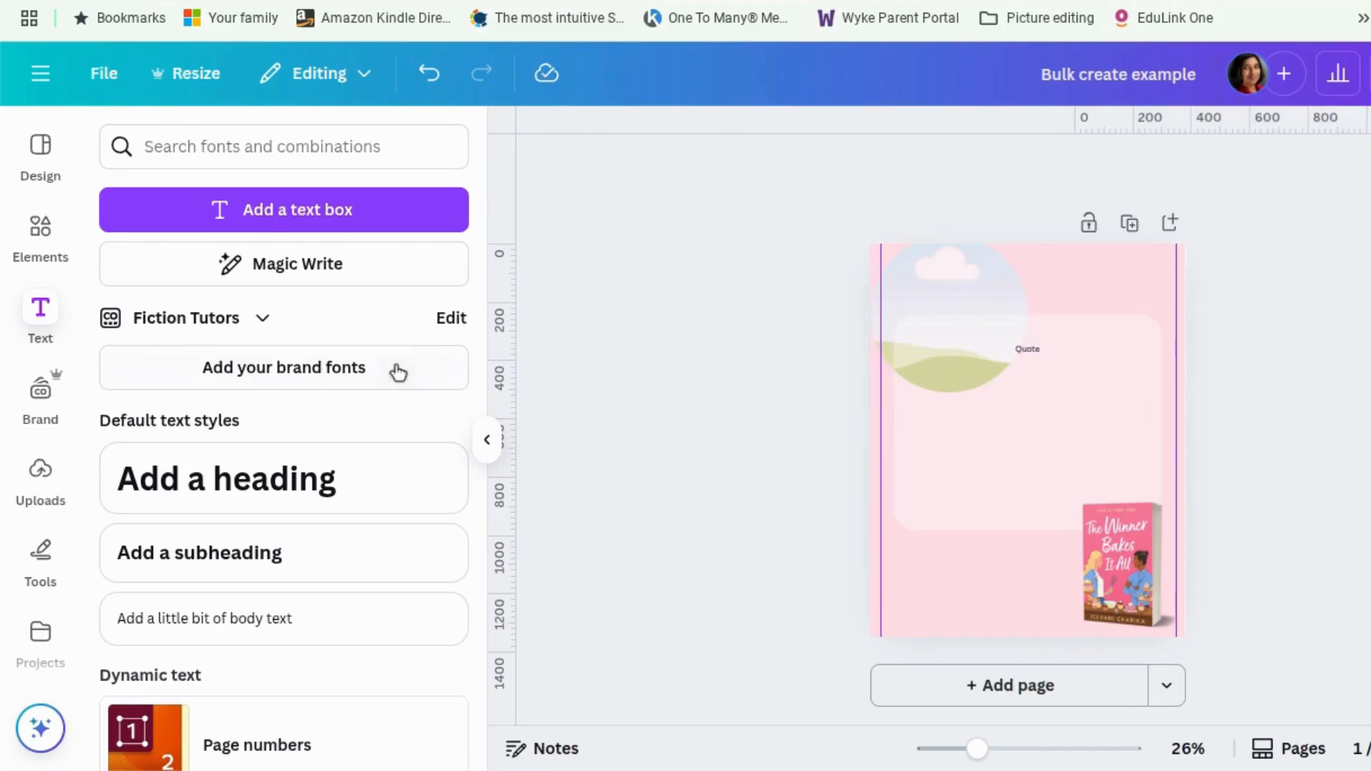
Step: Add a second text box reading "Source" just above the book mockup
left_click(393, 214)
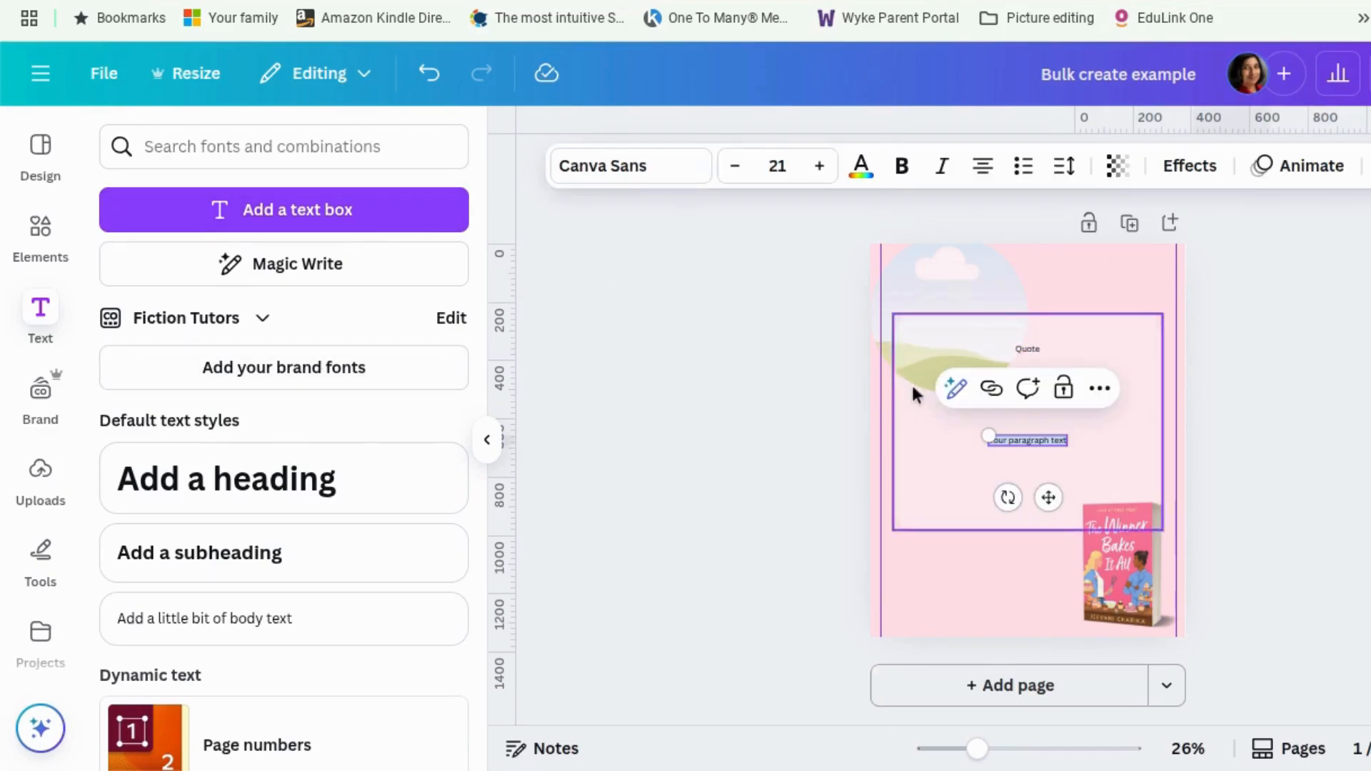
left_click_drag(1048, 498, 1135, 546)
triple_click(1122, 486)
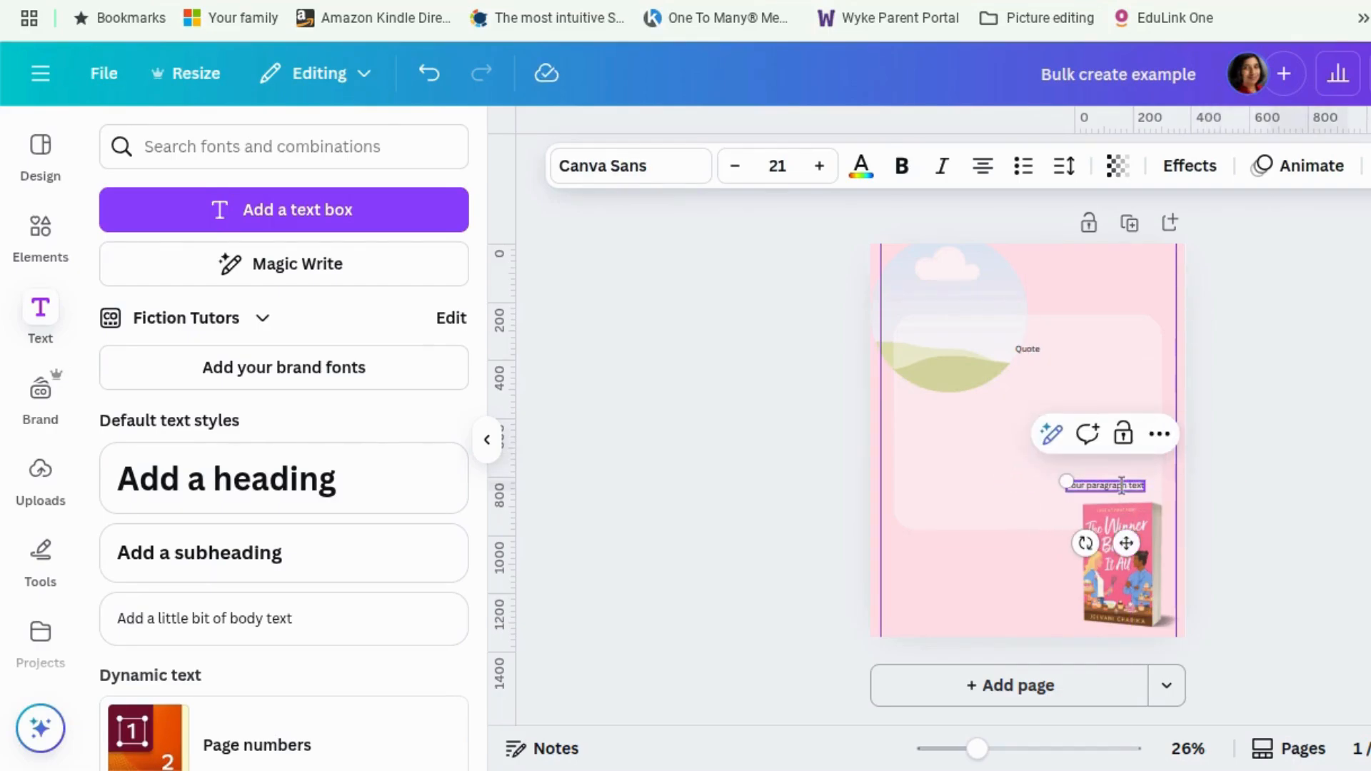
type("Source")
left_click(1348, 457)
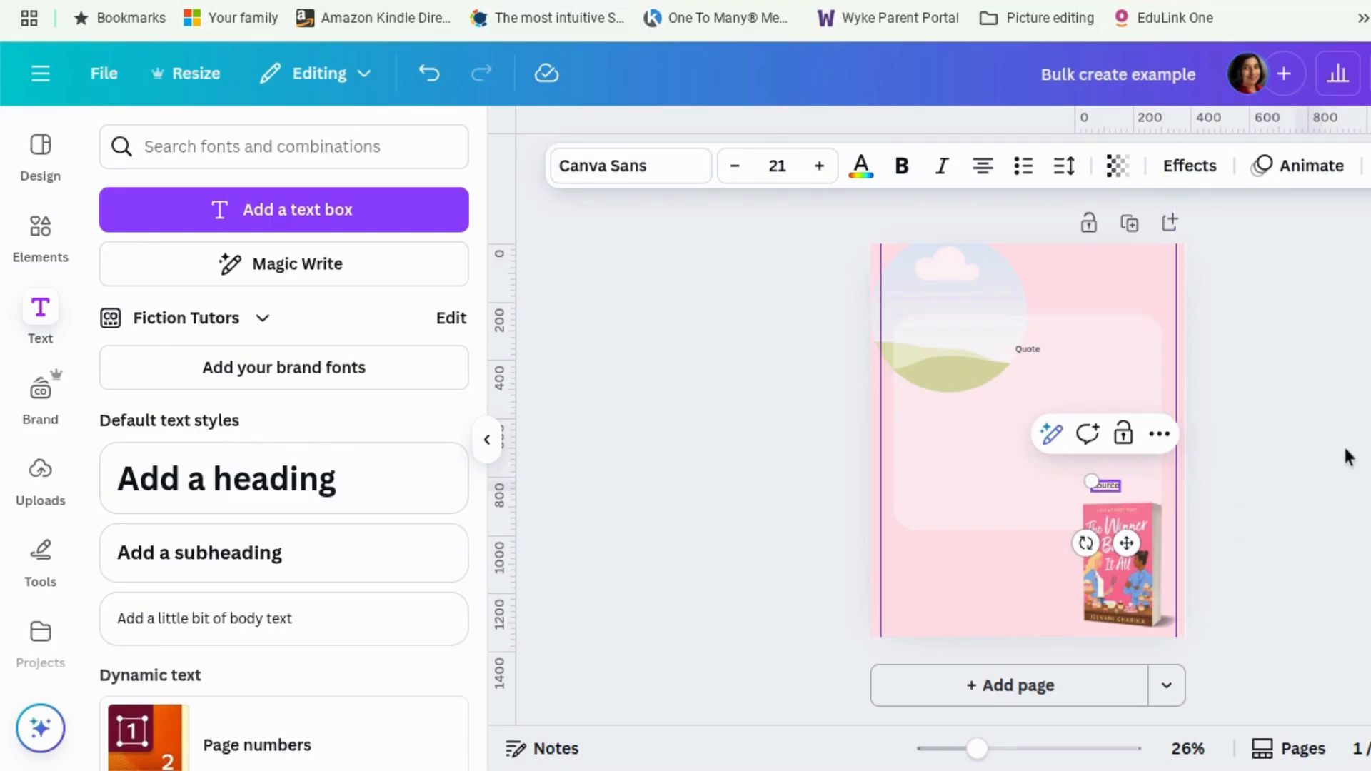
Step: Search the fonts for "maha" and apply Maharlika to both the "Quote" and "Source" texts
left_click(1035, 350)
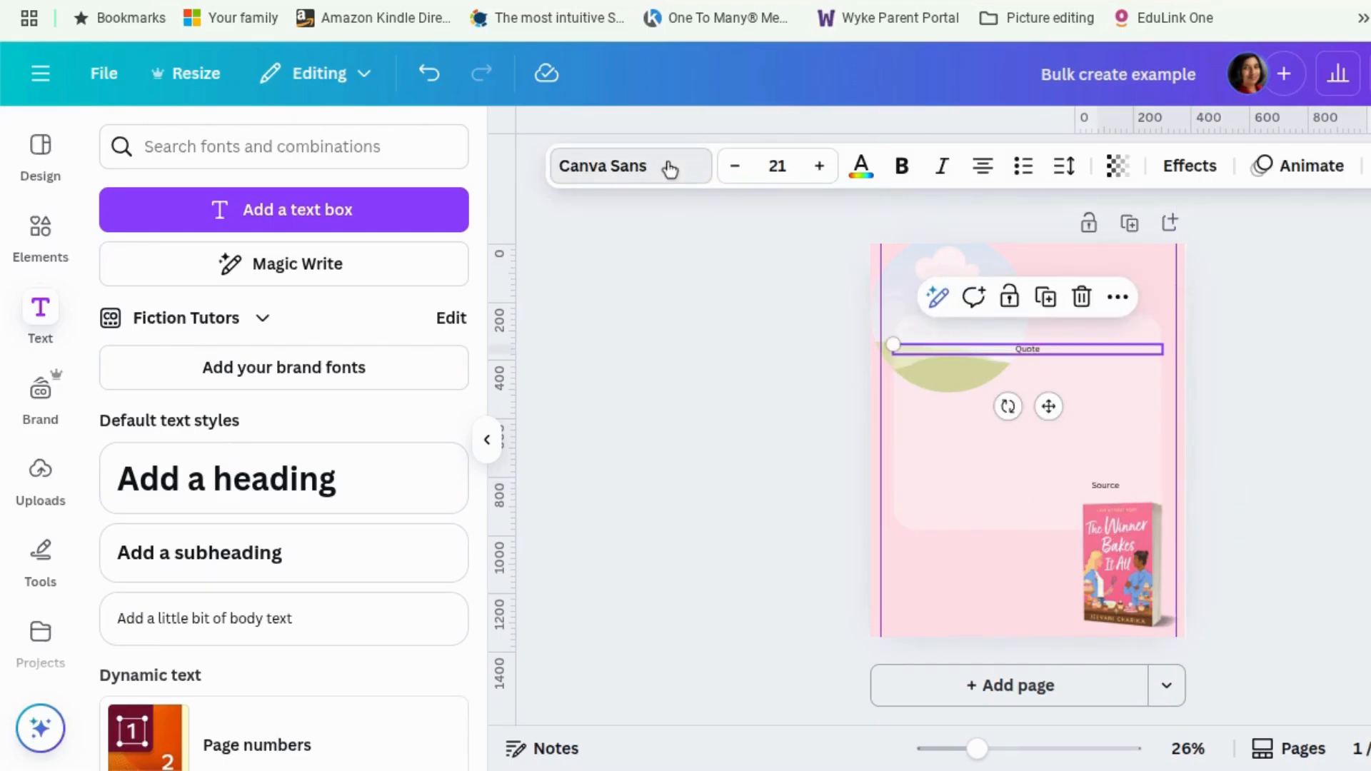
left_click(667, 165)
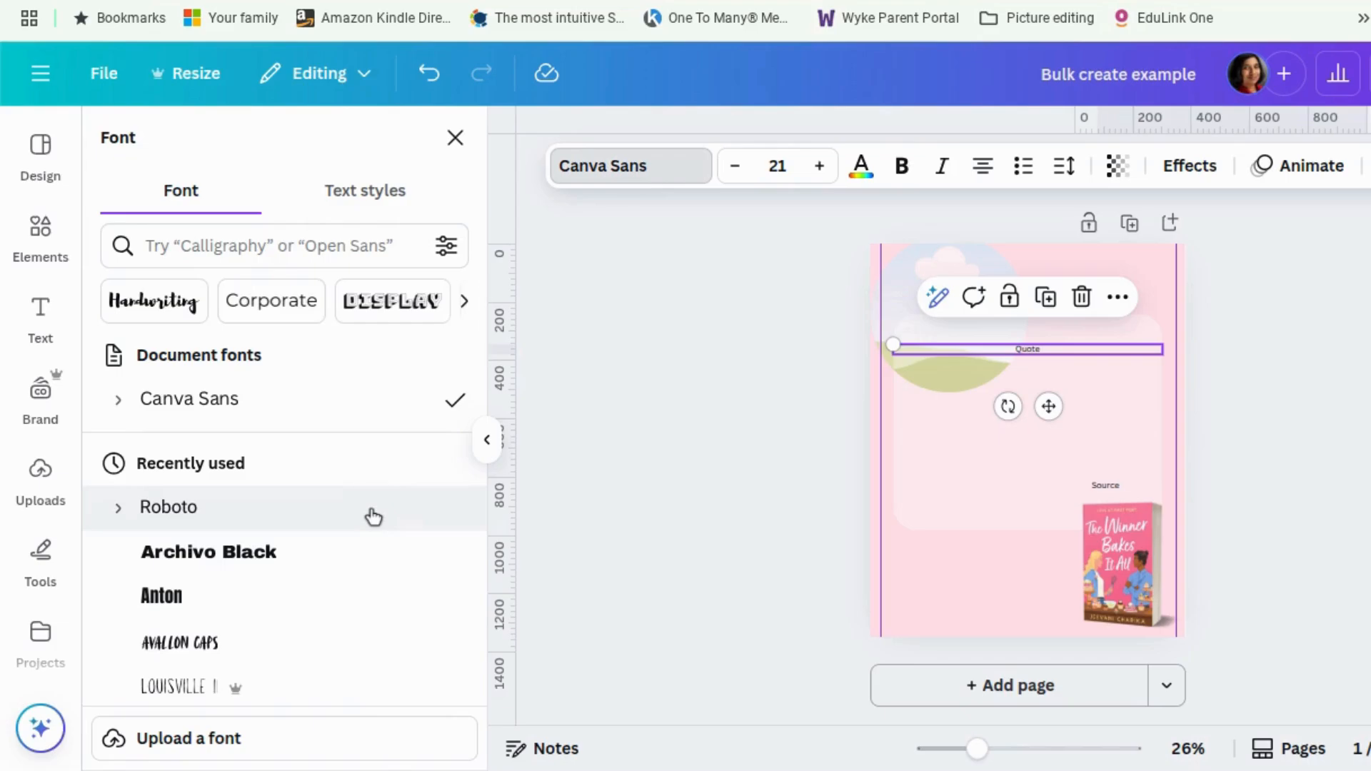
scroll(371, 514, "down", 5)
scroll(371, 514, "up", 3)
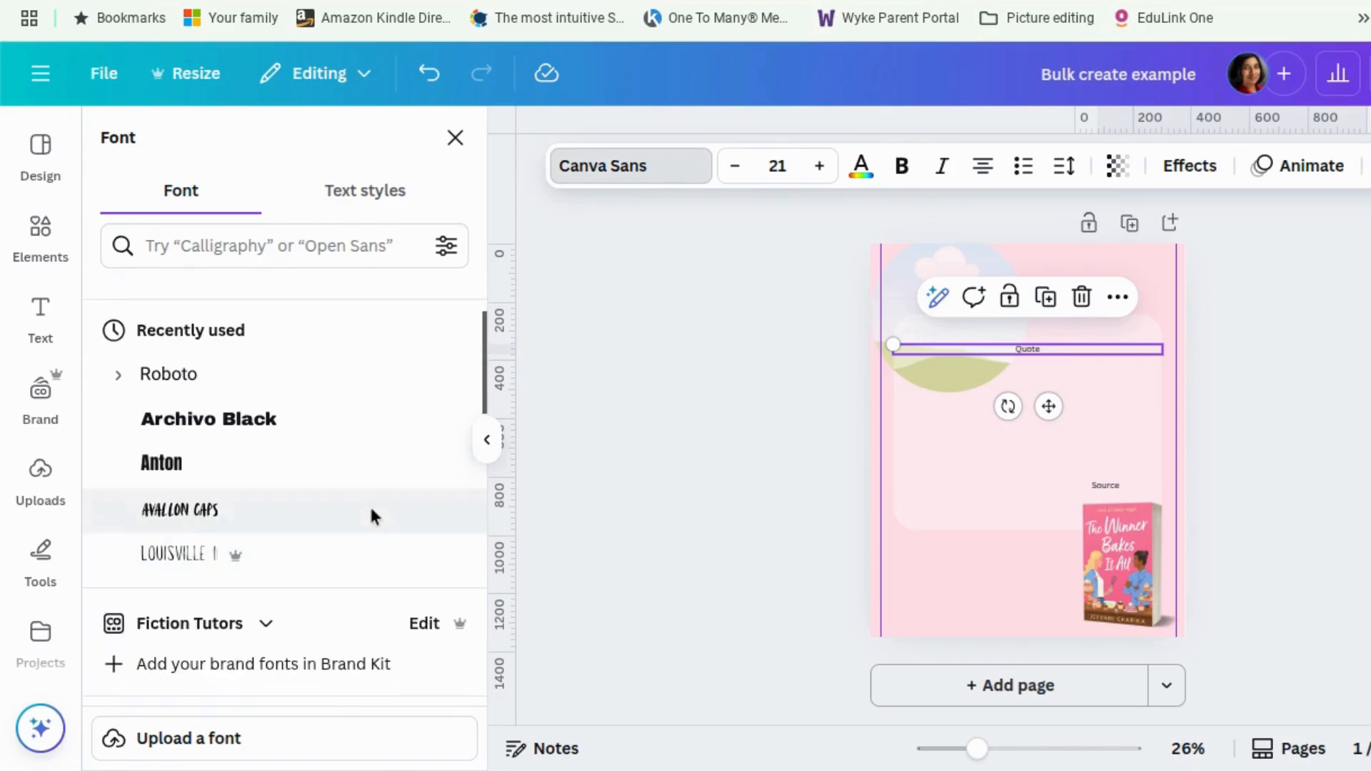
left_click(306, 247)
type("ma")
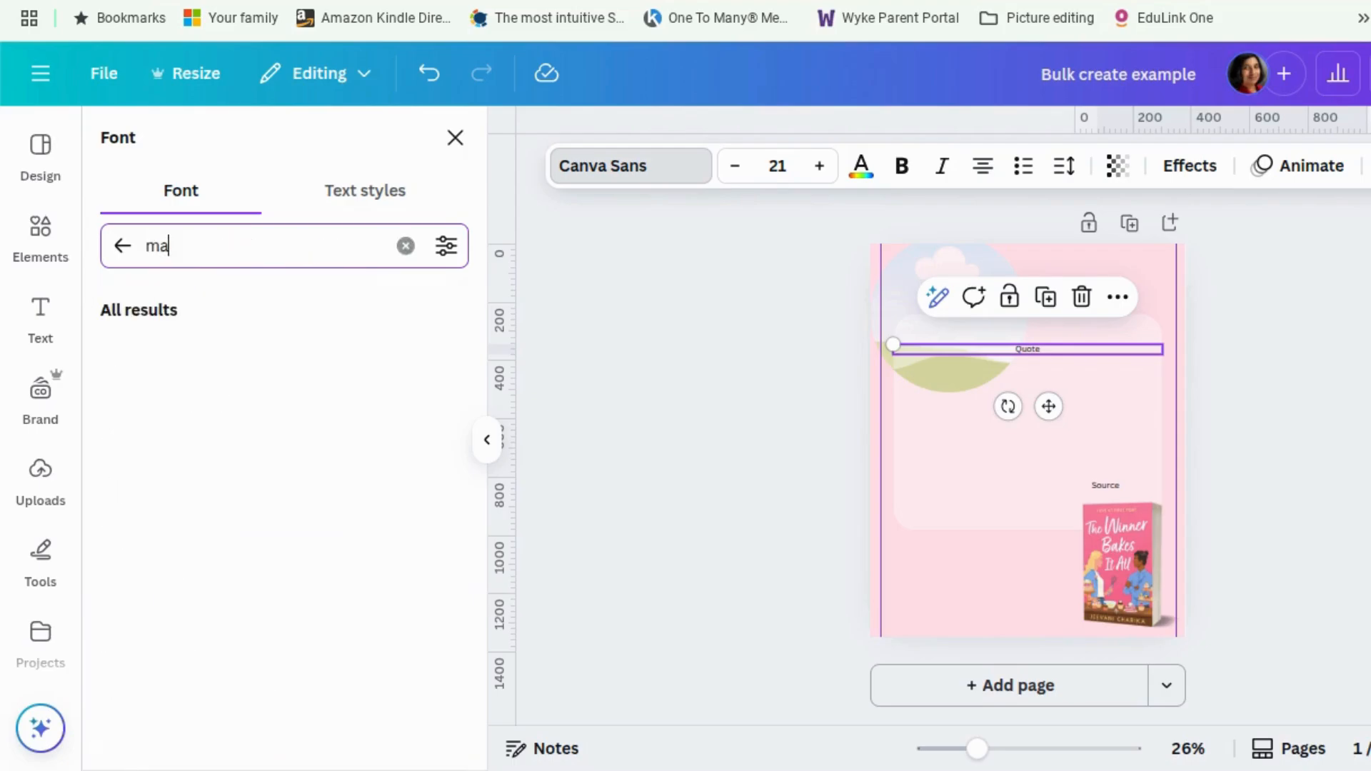
type("ha")
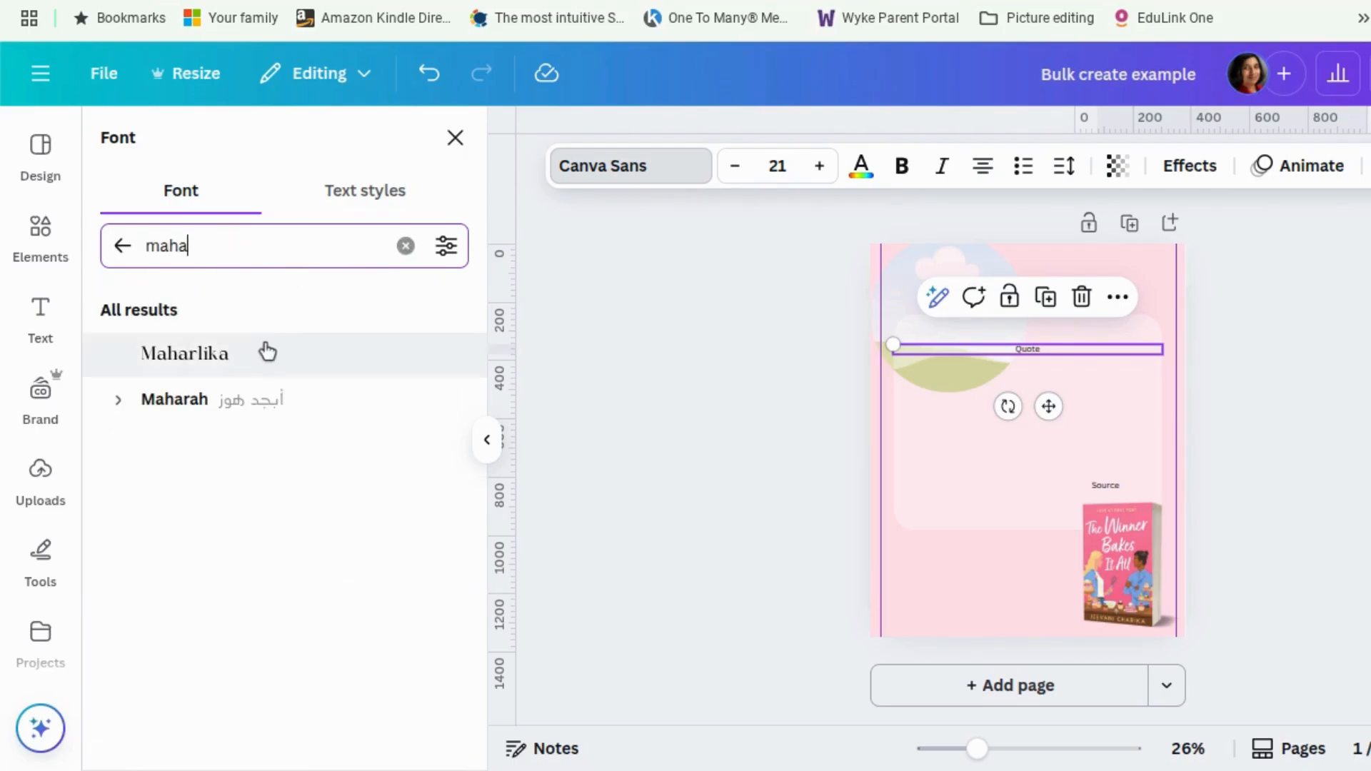
left_click(266, 352)
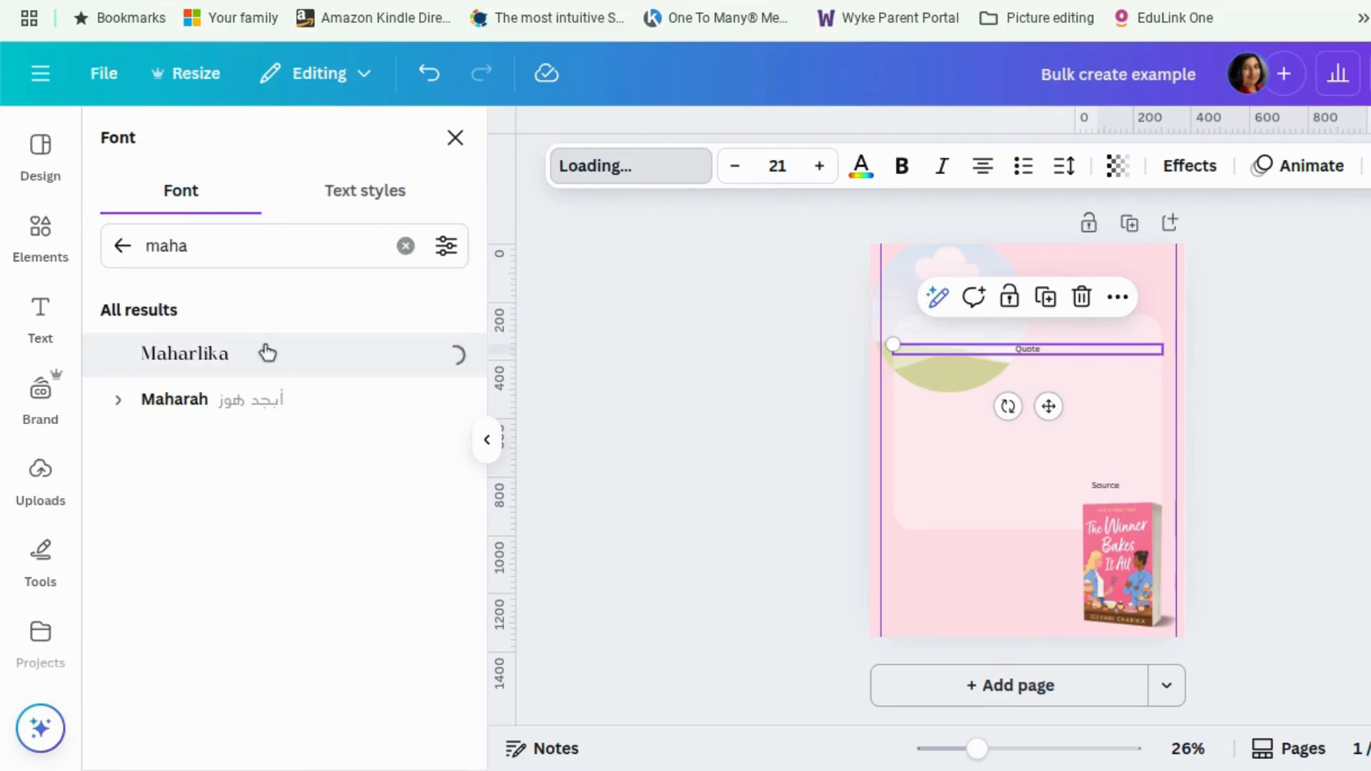
left_click(1115, 483)
left_click(300, 365)
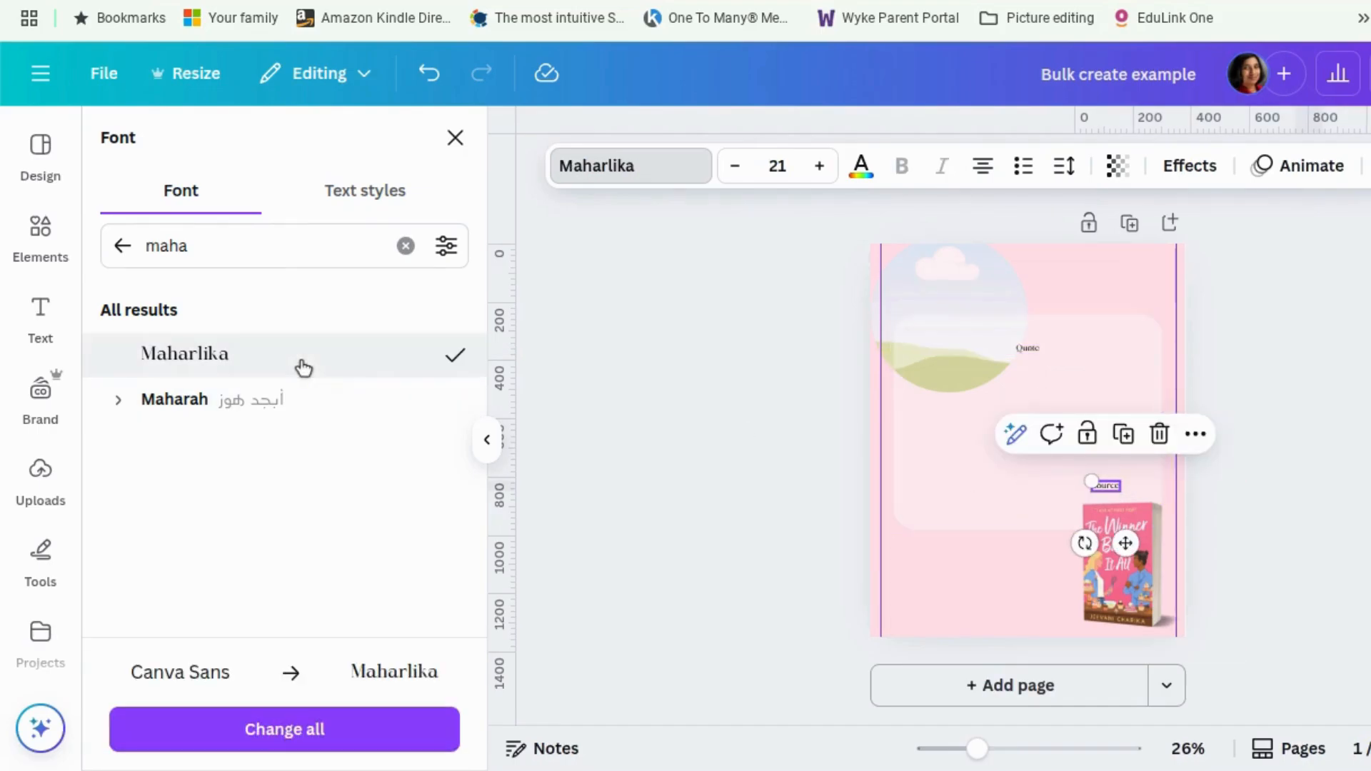
left_click(1346, 396)
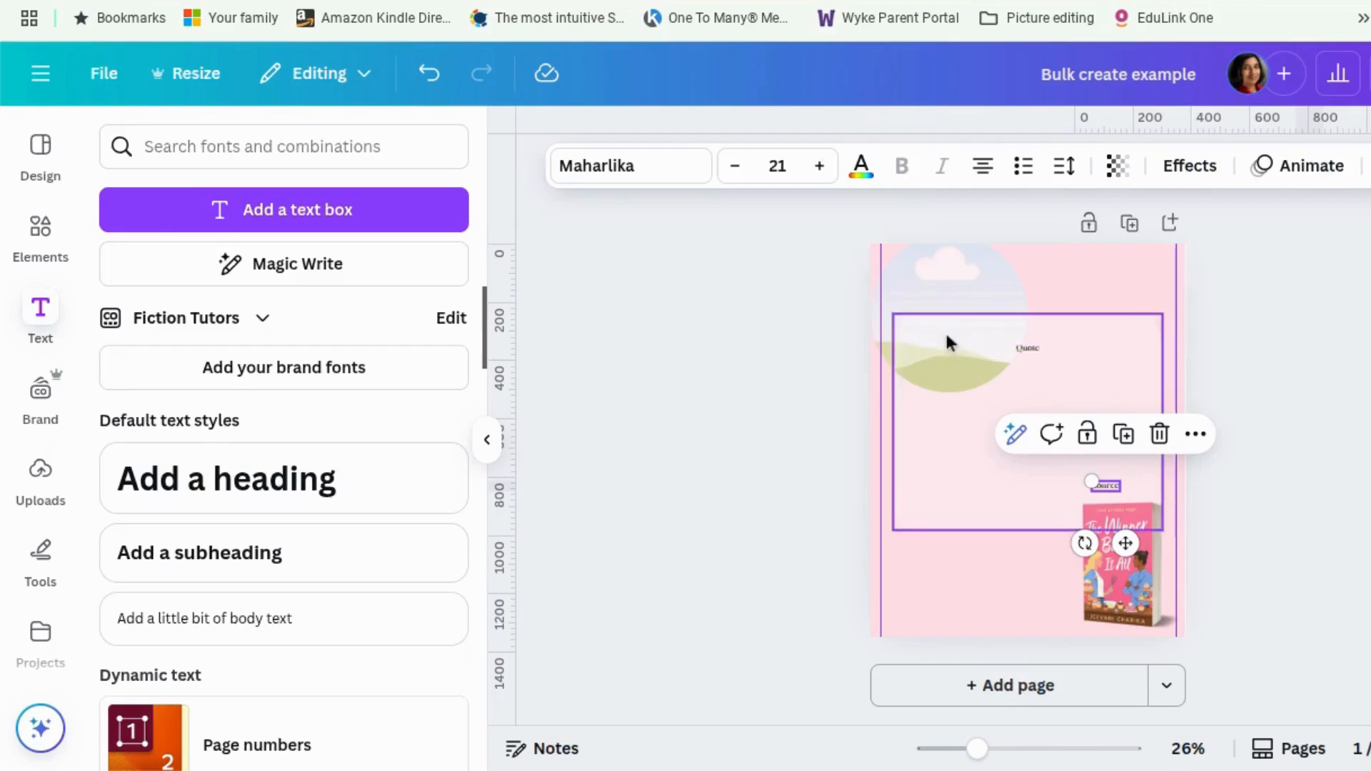
Step: Set the "Quote" text's font size to 31
left_click(1029, 348)
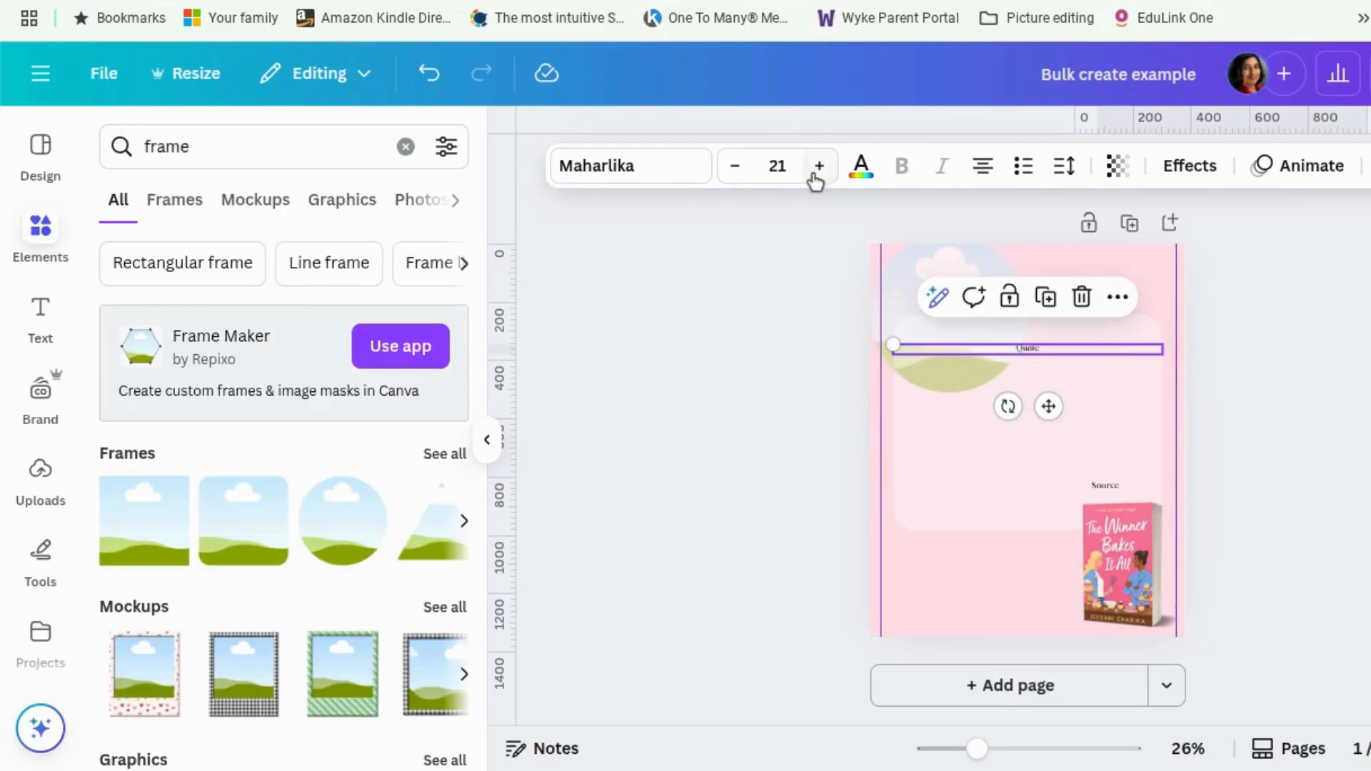
left_click(785, 166)
left_click(771, 503)
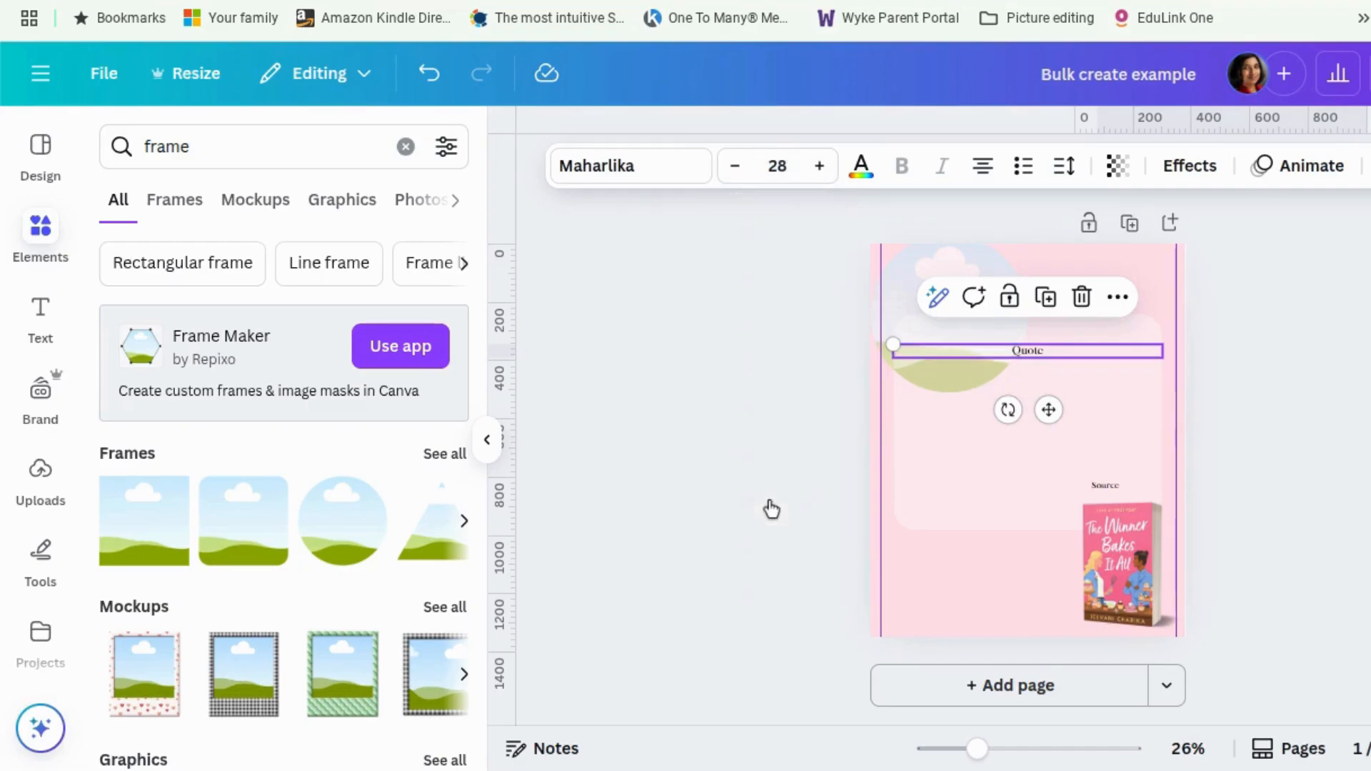
left_click(818, 167)
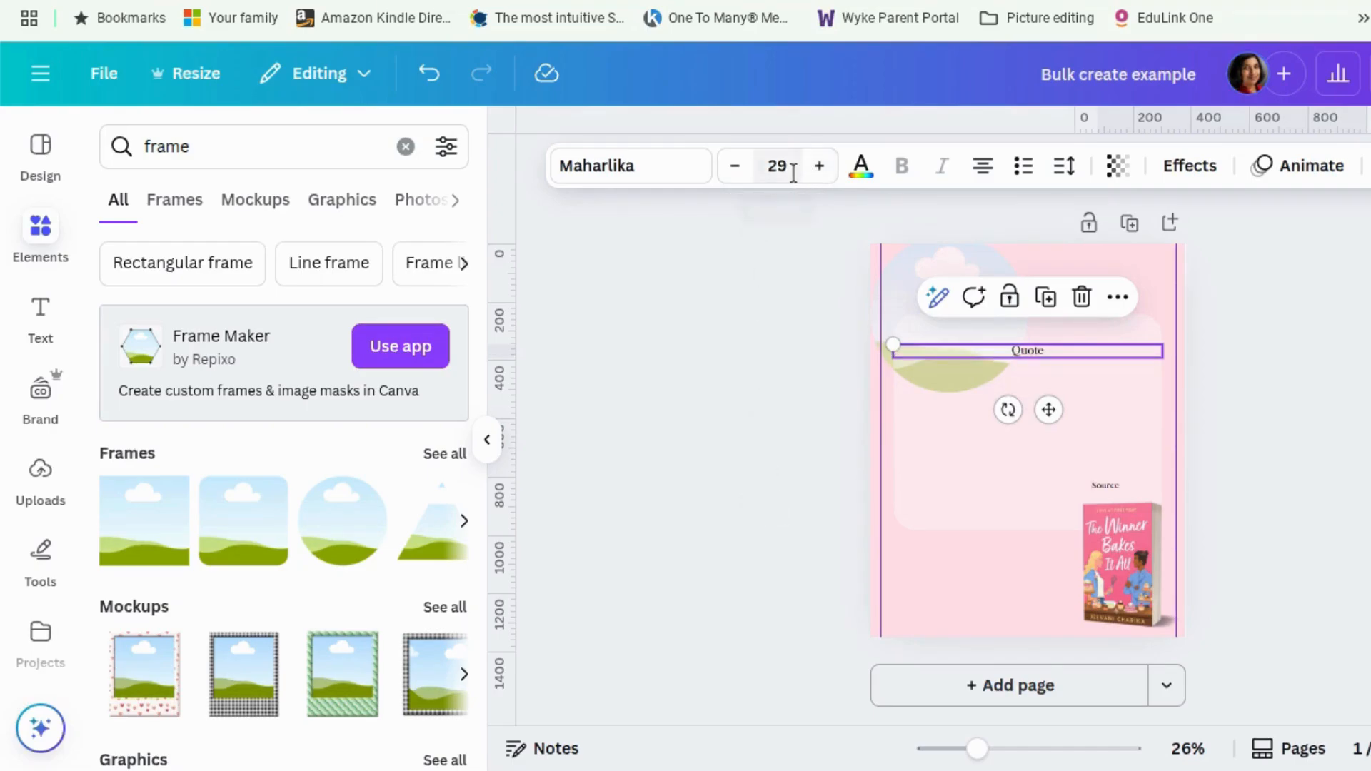
left_click(781, 170)
left_click(818, 166)
left_click(819, 166)
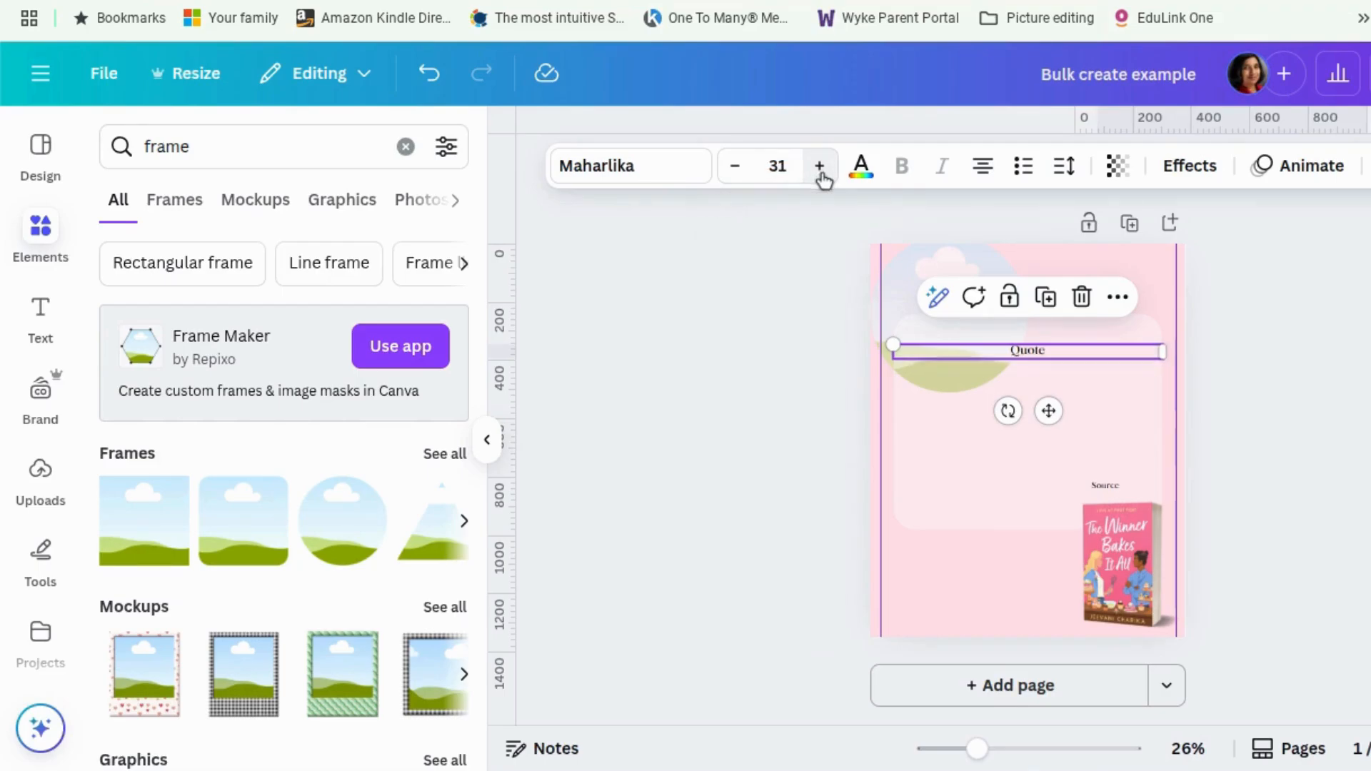
left_click(1306, 360)
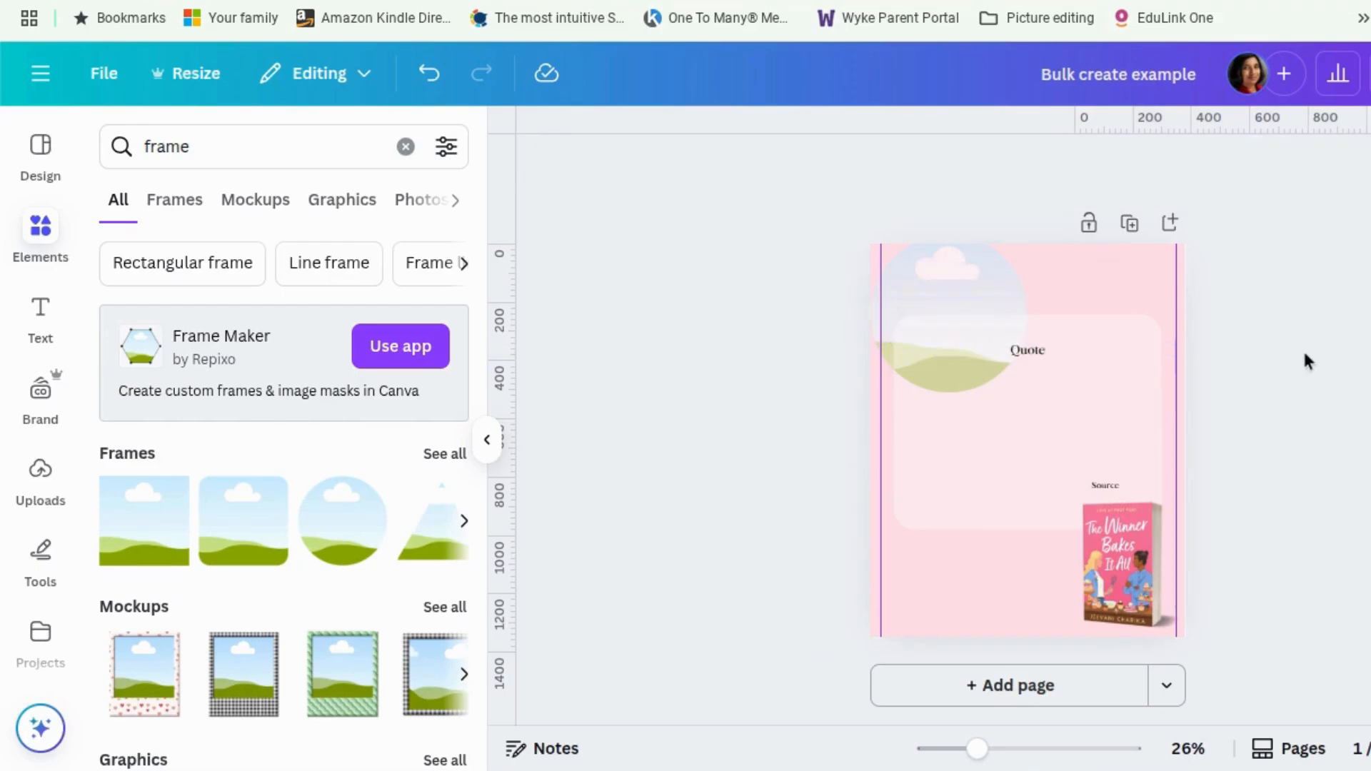
Step: Increase the font size of the "Source" text above the book mockup by a few points
left_click(1107, 487)
left_click(820, 166)
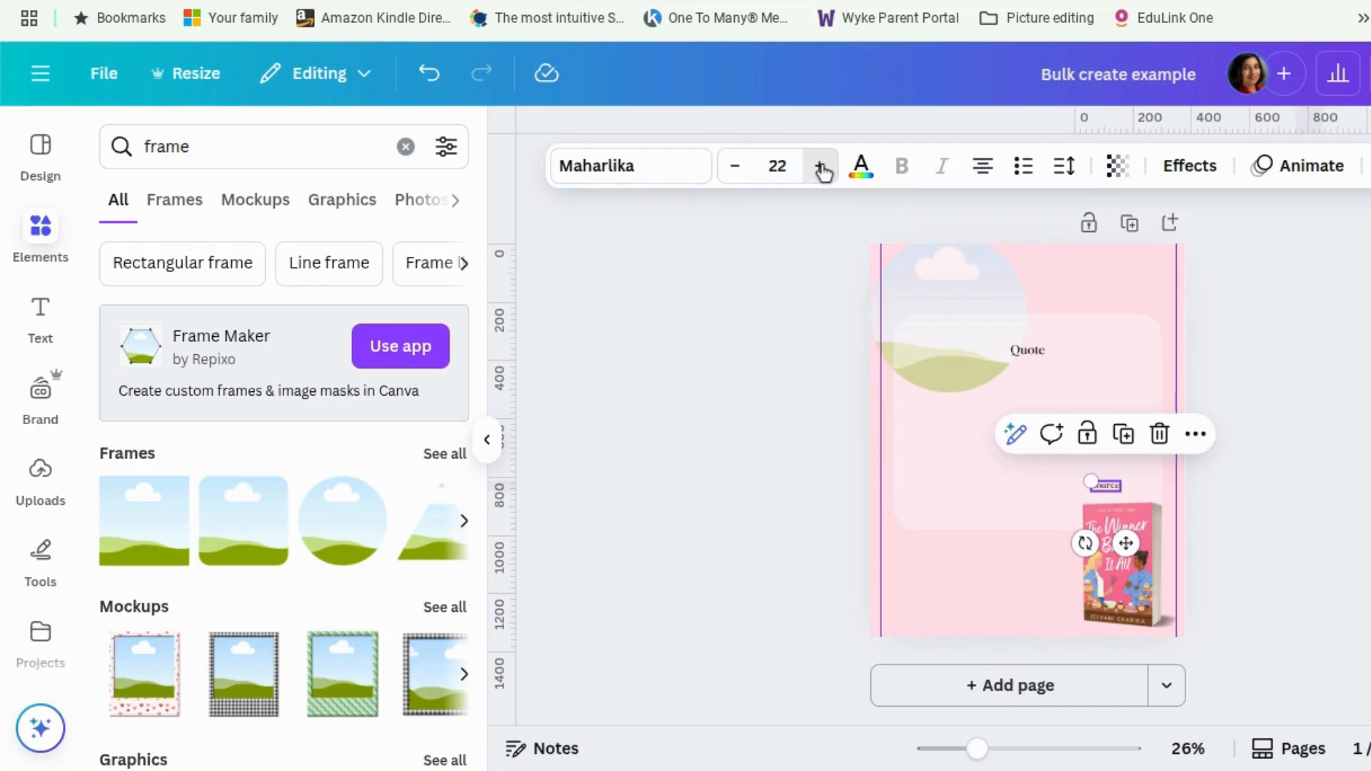
left_click(820, 167)
left_click(819, 167)
left_click(819, 166)
left_click(820, 166)
left_click(820, 167)
left_click(1300, 357)
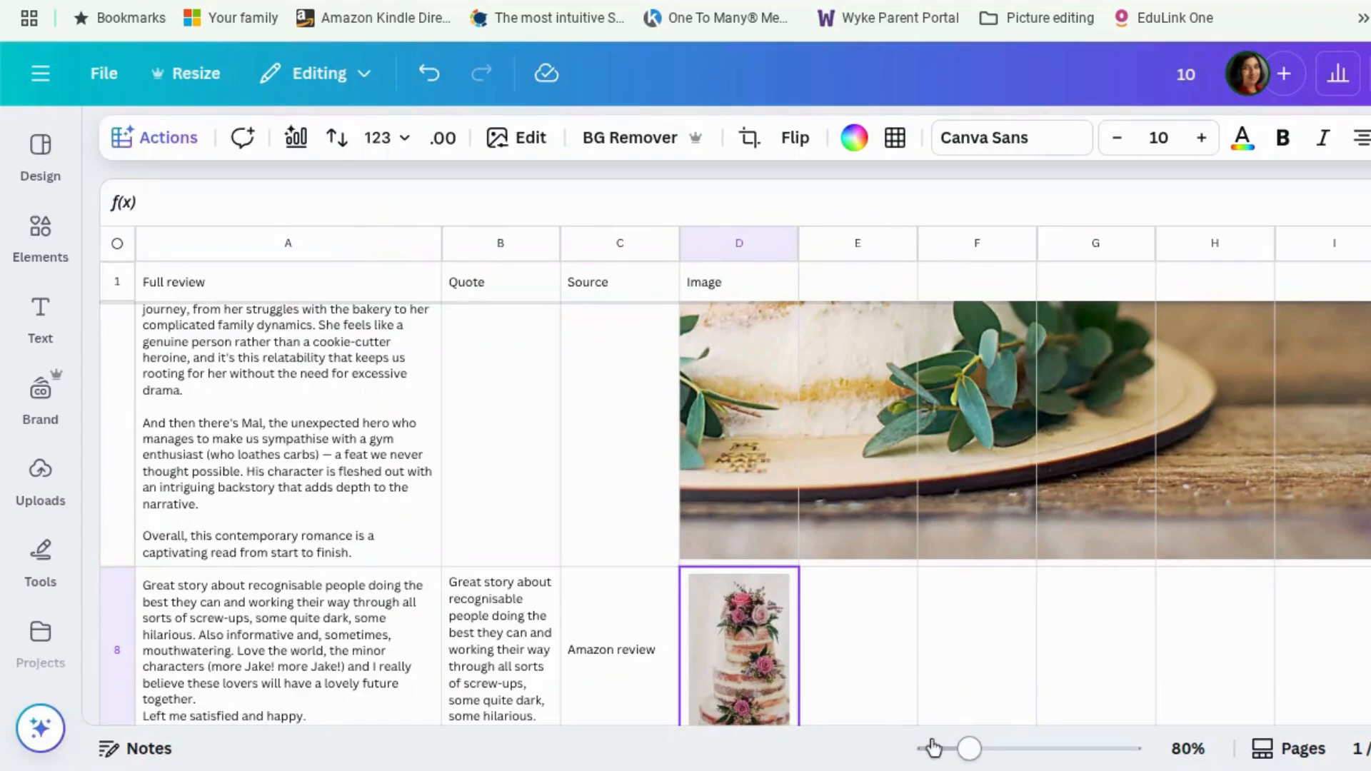
Step: Open the Bulk create tool for the book review sheet
left_click(932, 747)
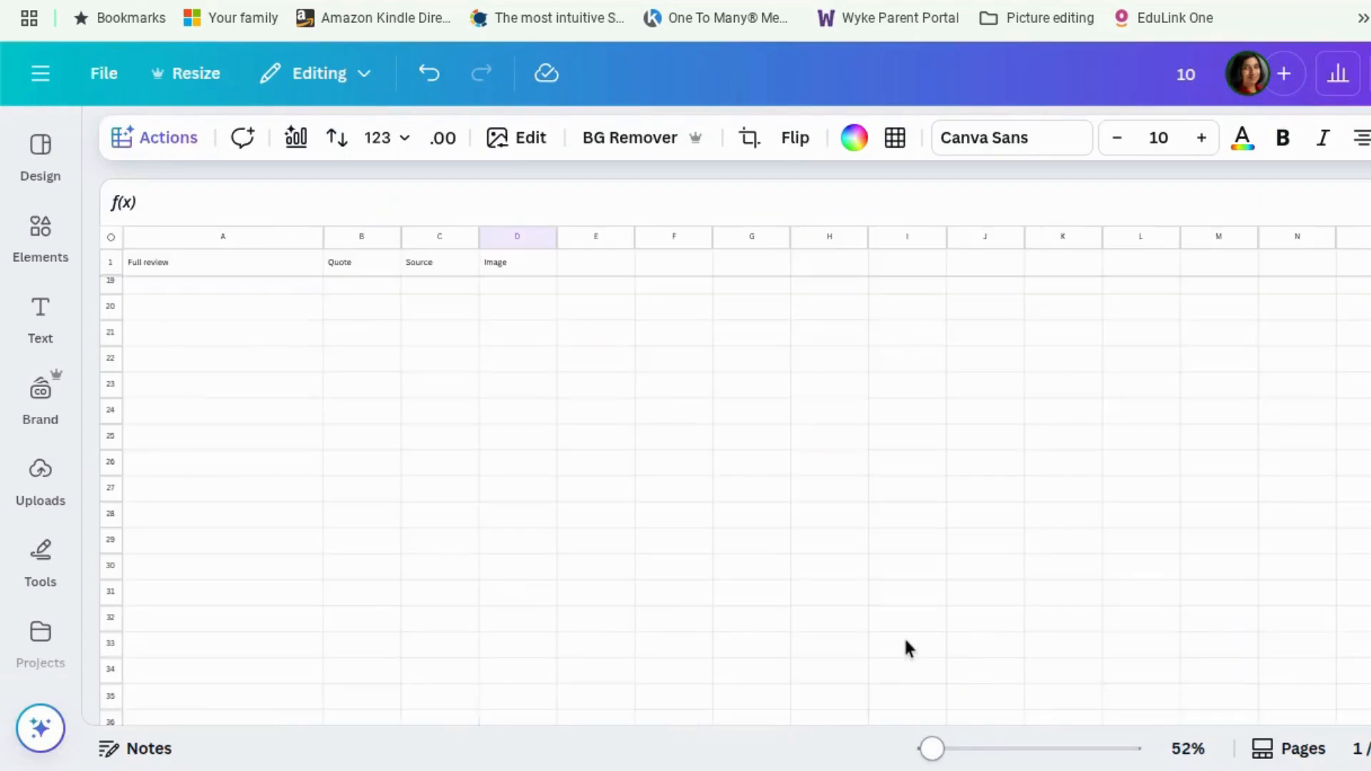
scroll(903, 637, "up", 10)
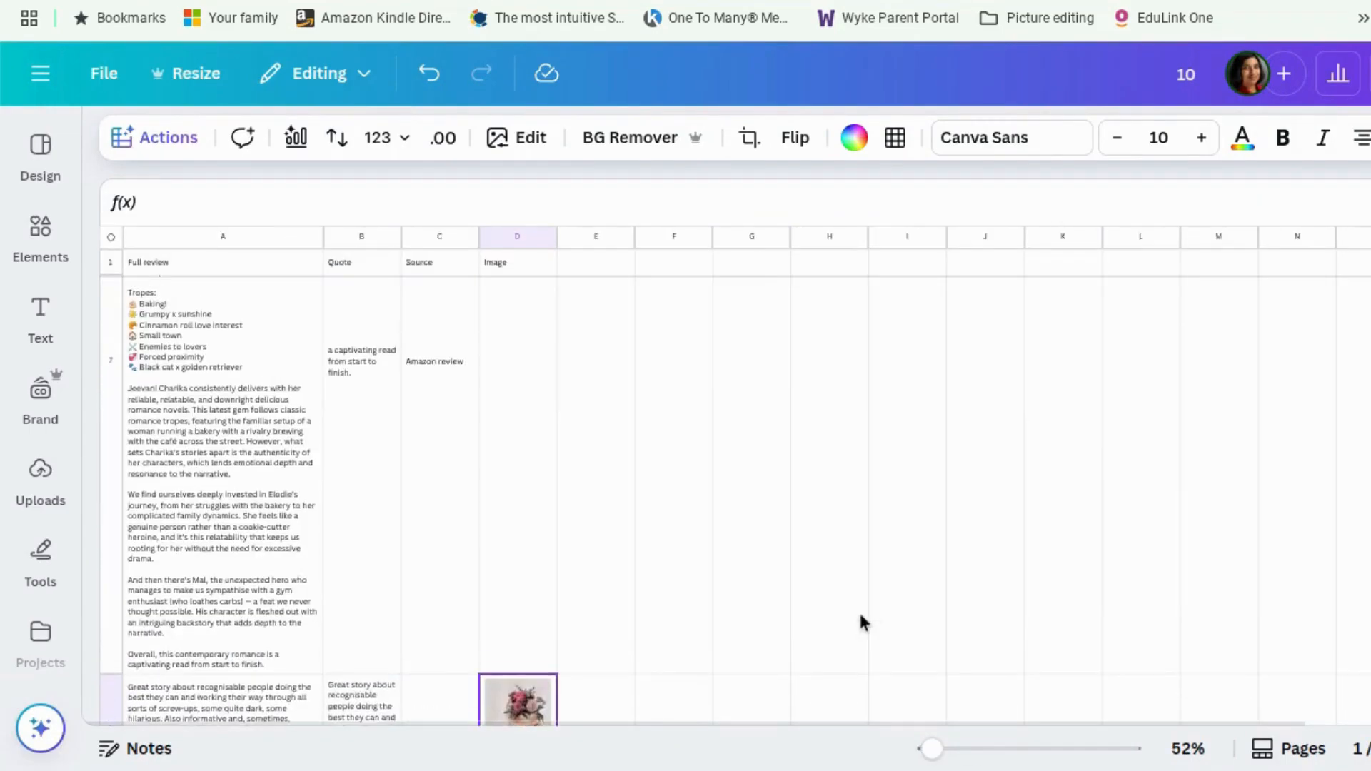
scroll(64, 633, "down", 2)
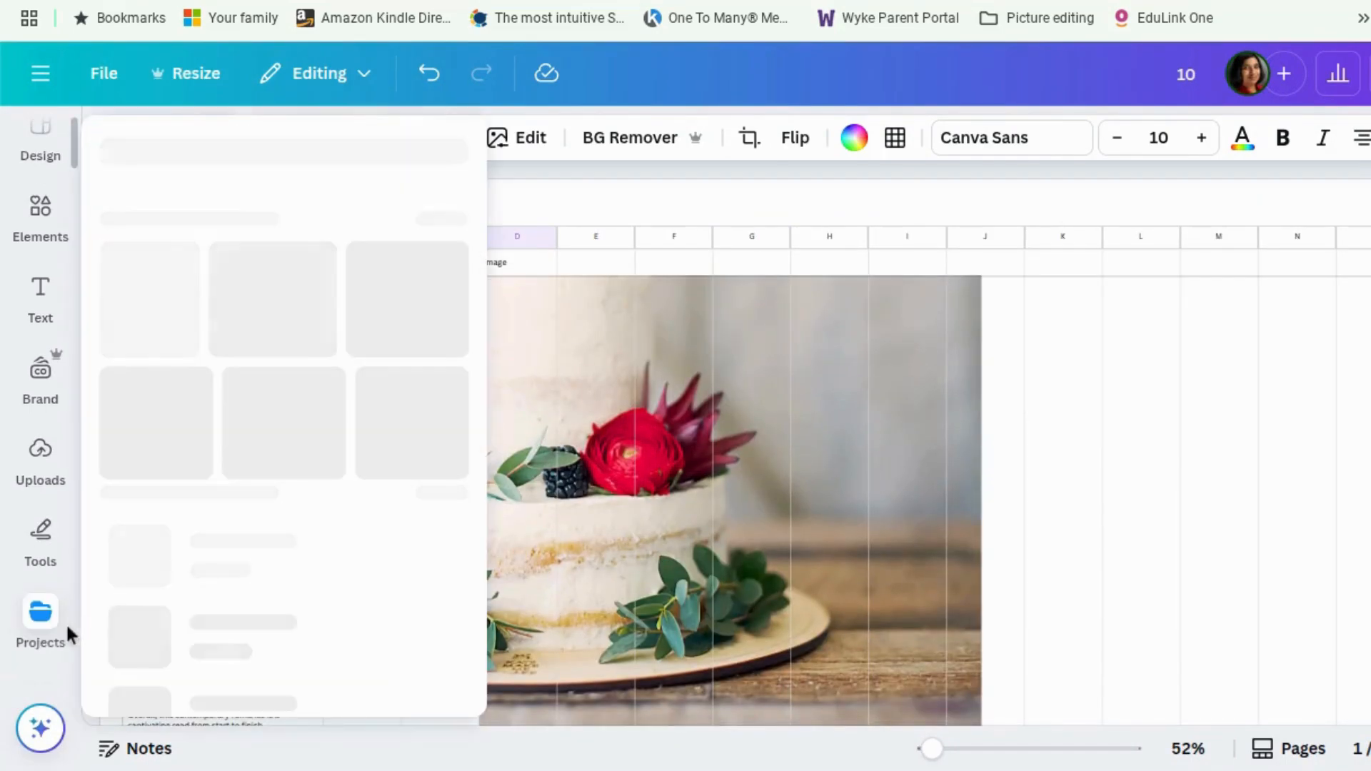
left_click(54, 631)
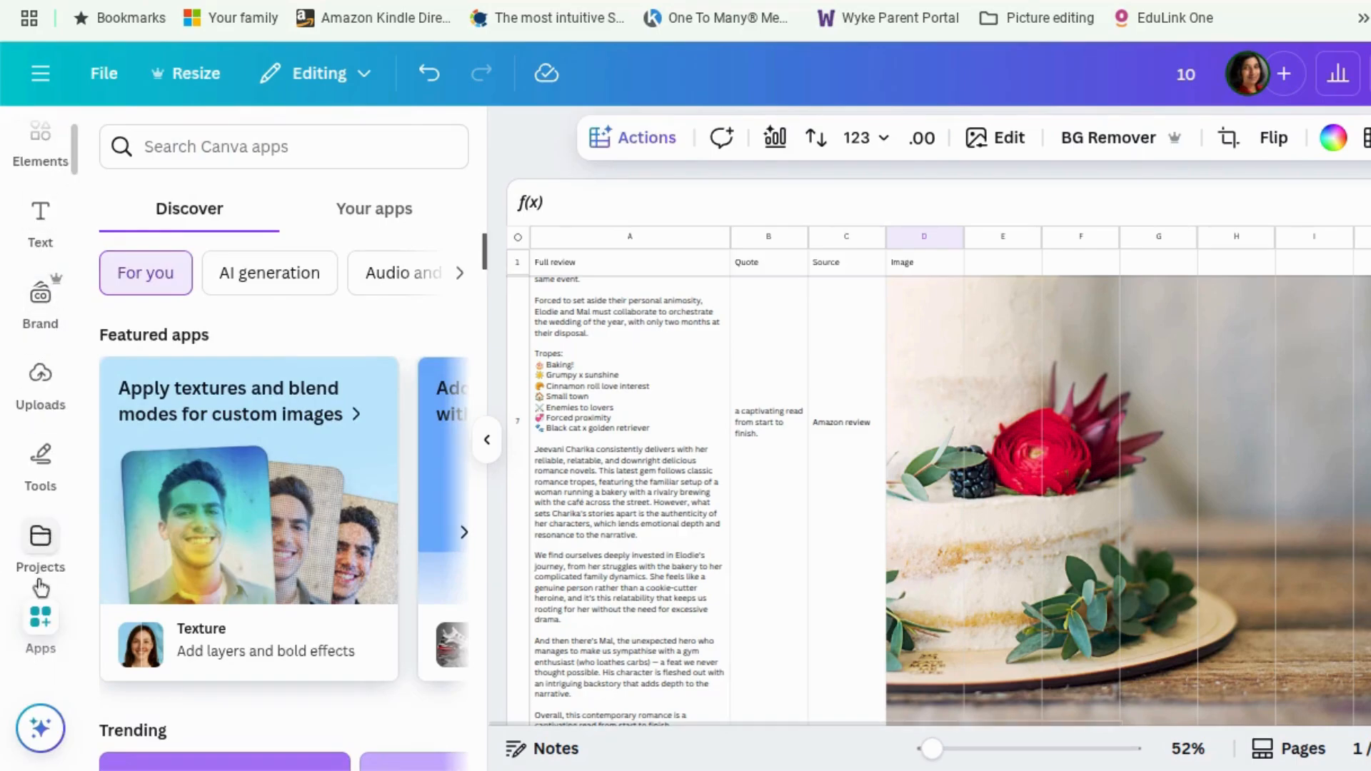
scroll(40, 607, "down", 4)
scroll(40, 612, "down", 3)
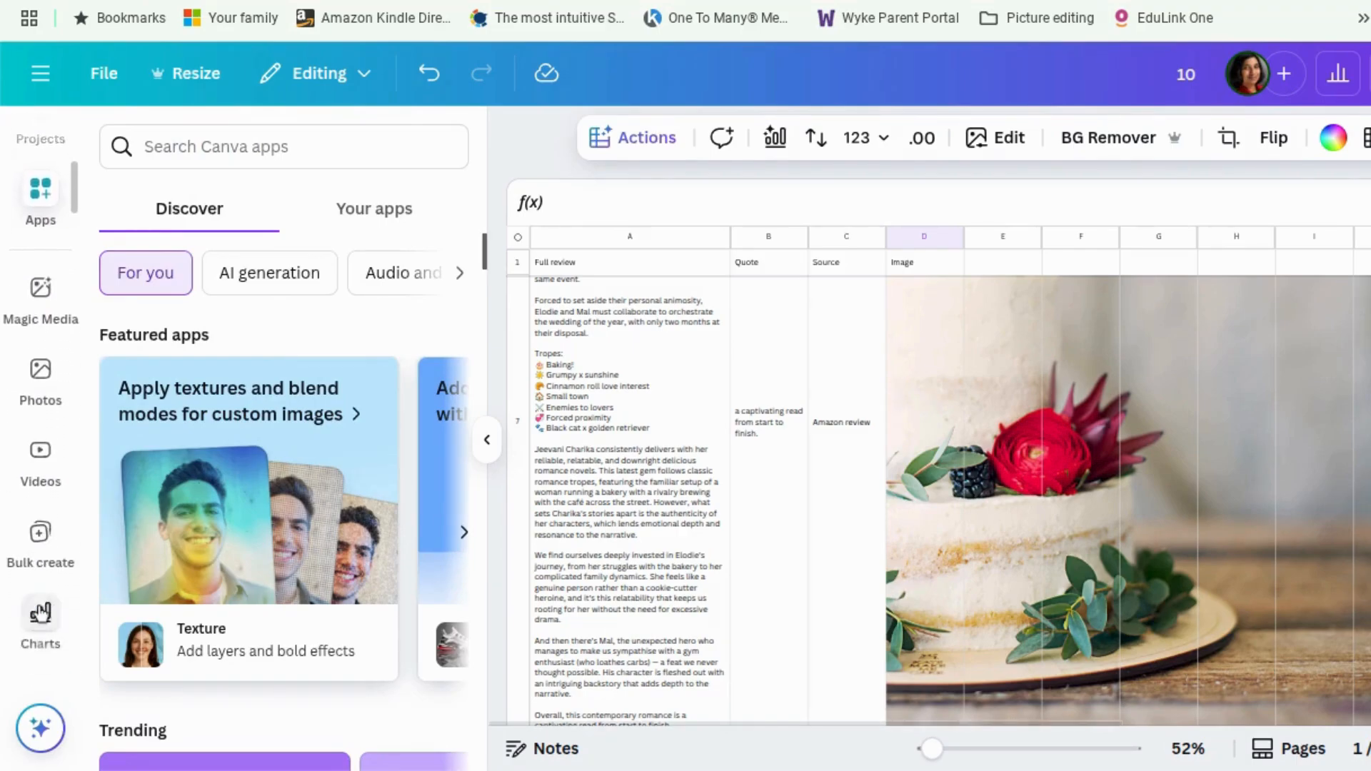
left_click(40, 471)
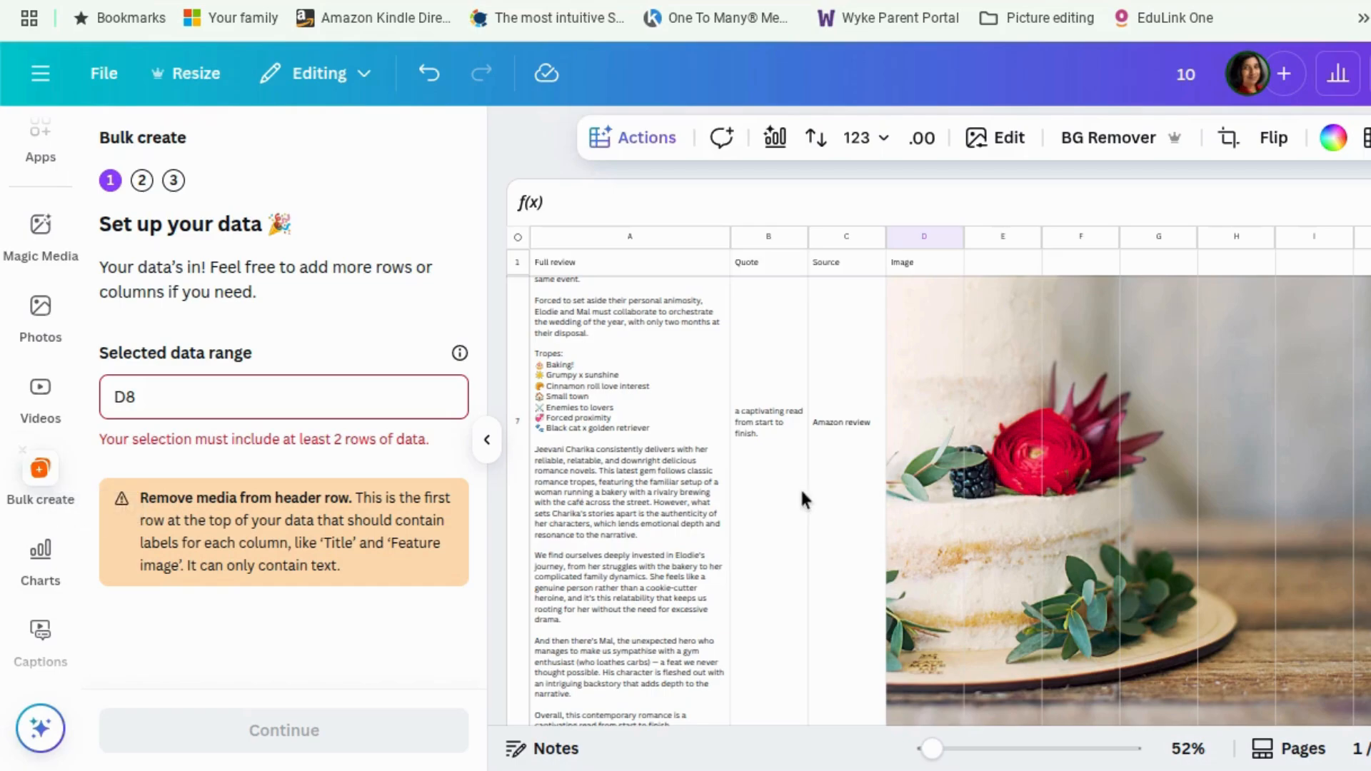
Step: Select the Quote, Source and Image columns, B1:D50, as the bulk create data range
scroll(797, 498, "up", 5)
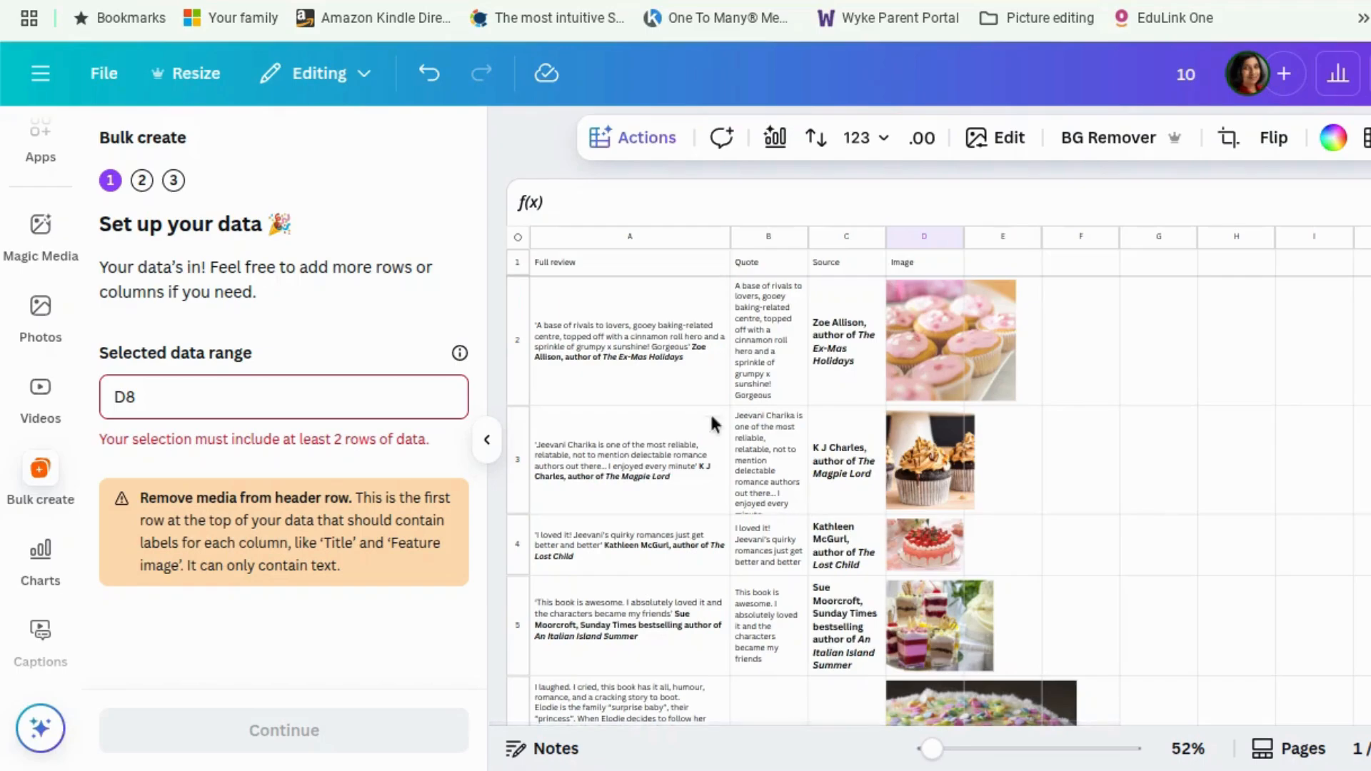
left_click(757, 261)
left_click_drag(761, 236, 941, 247)
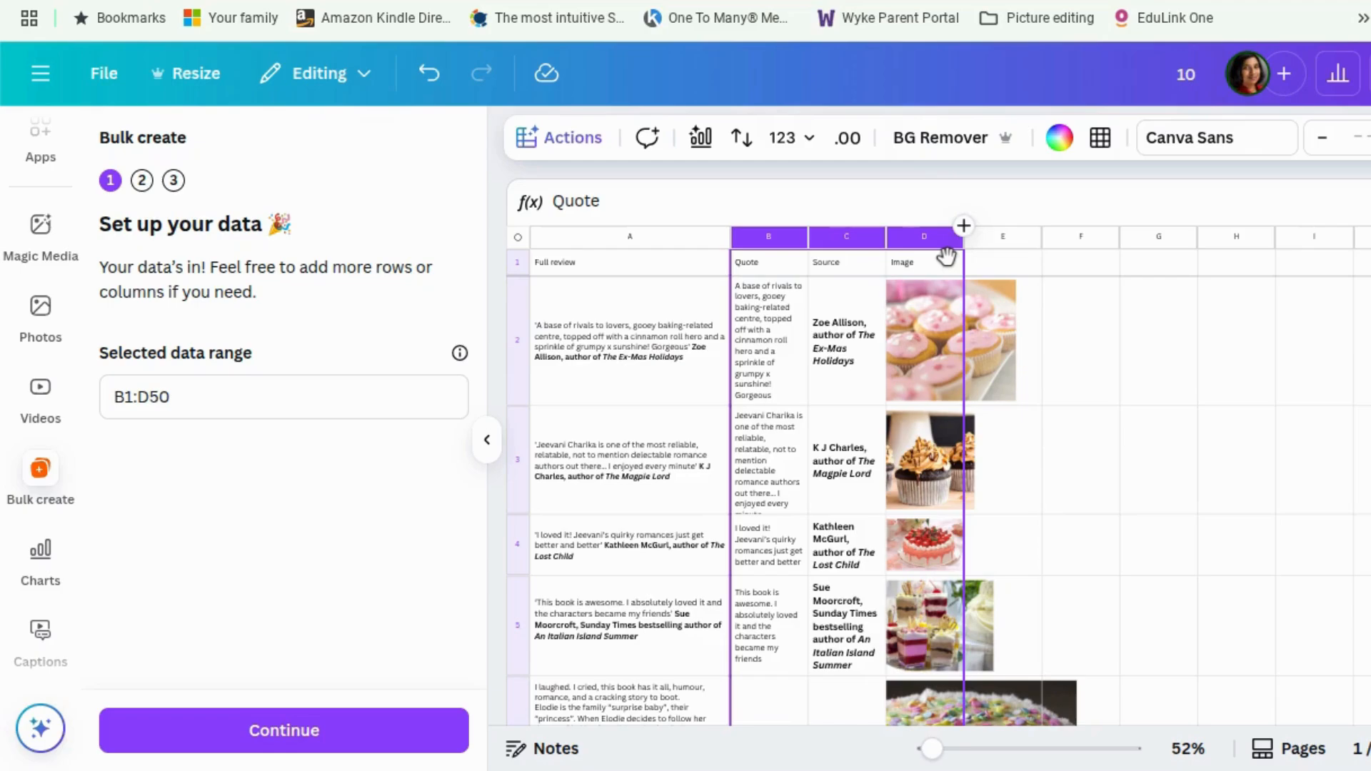
scroll(814, 428, "down", 10)
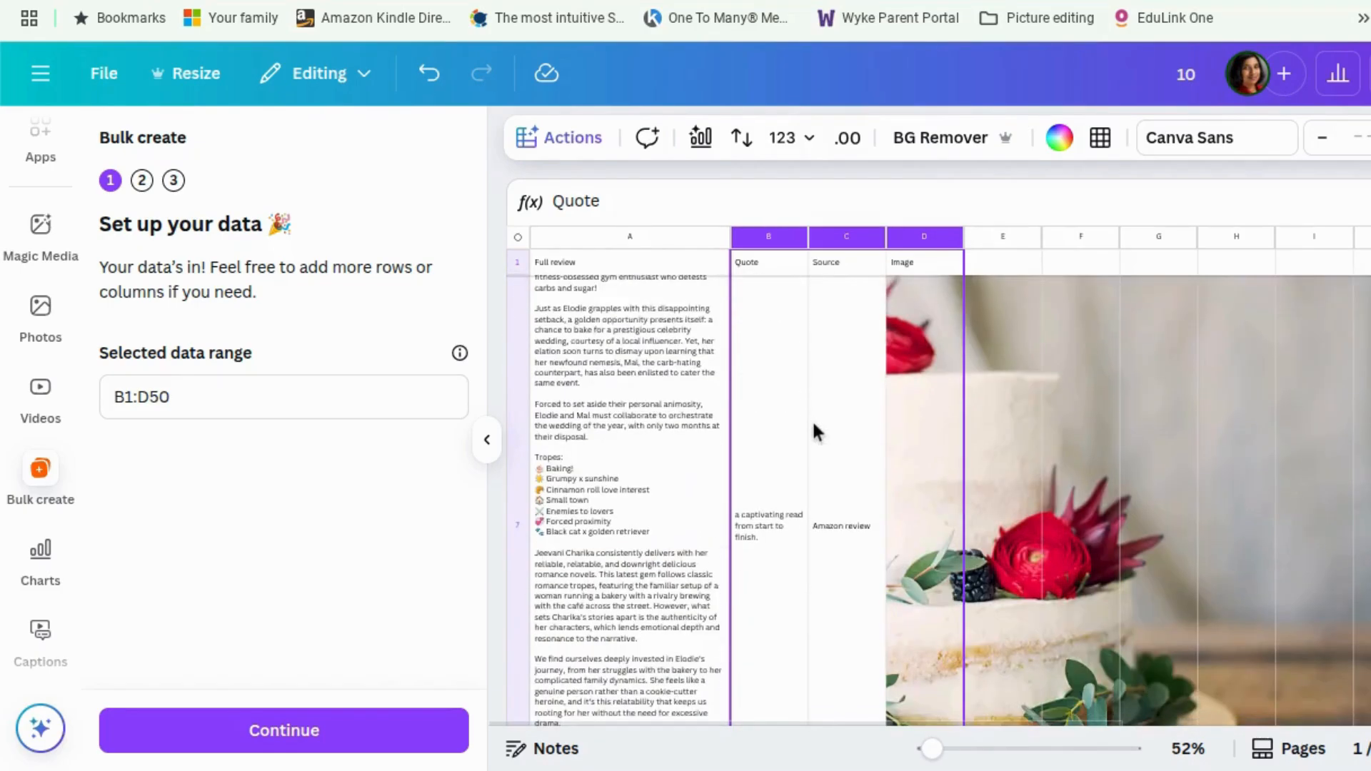
scroll(814, 430, "down", 5)
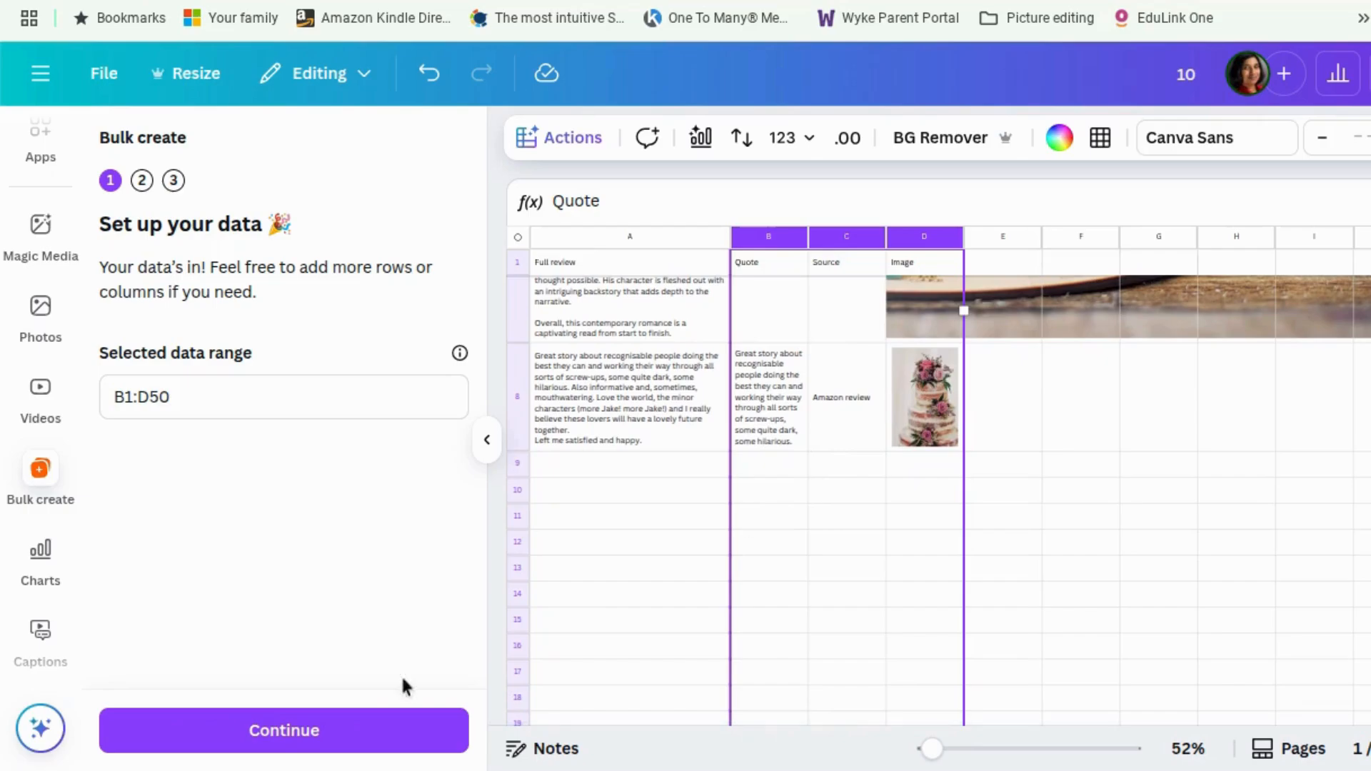
Step: Continue to the template choice and use the pink book post on page 2 as the bulk create template
left_click(366, 740)
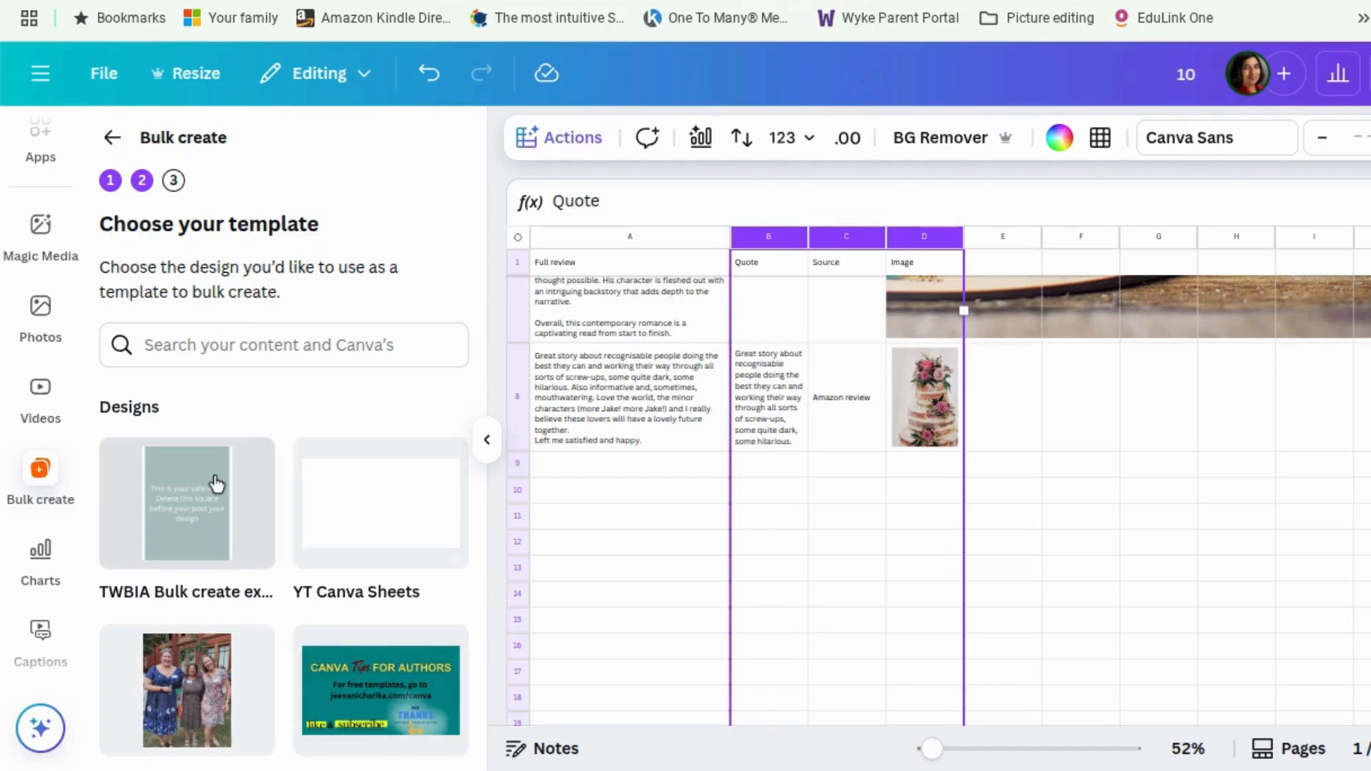
left_click(215, 529)
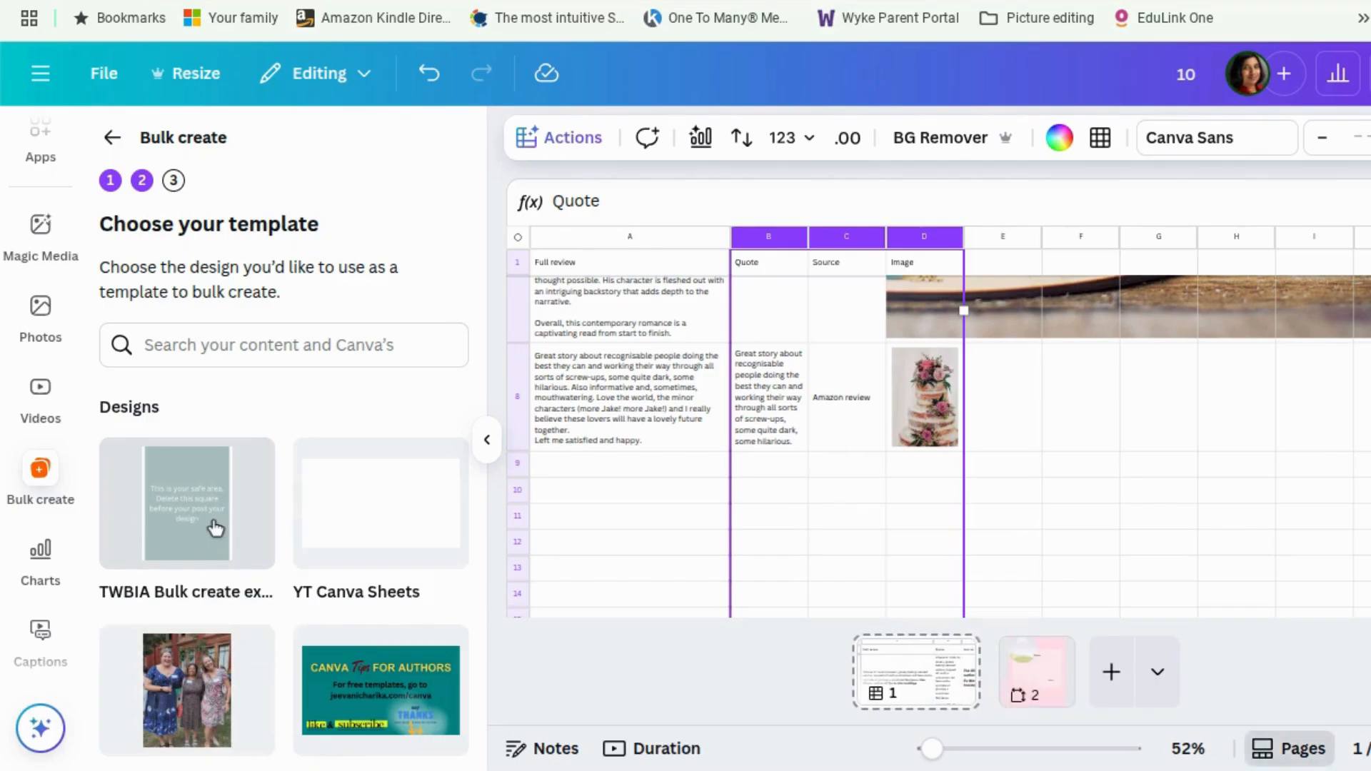
left_click(1036, 686)
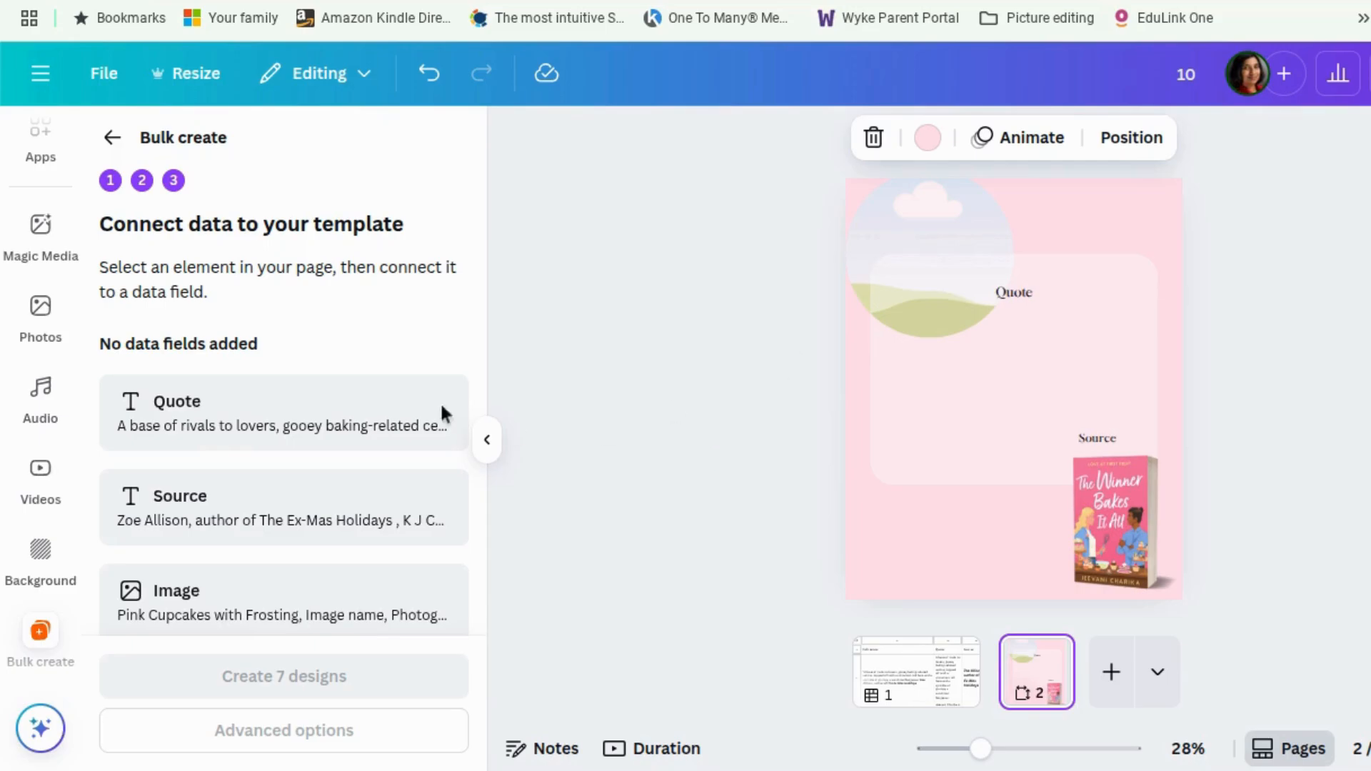
Step: Connect the "Quote" text to the Quote data field and the "Source" text to the Source data field
left_click(603, 137)
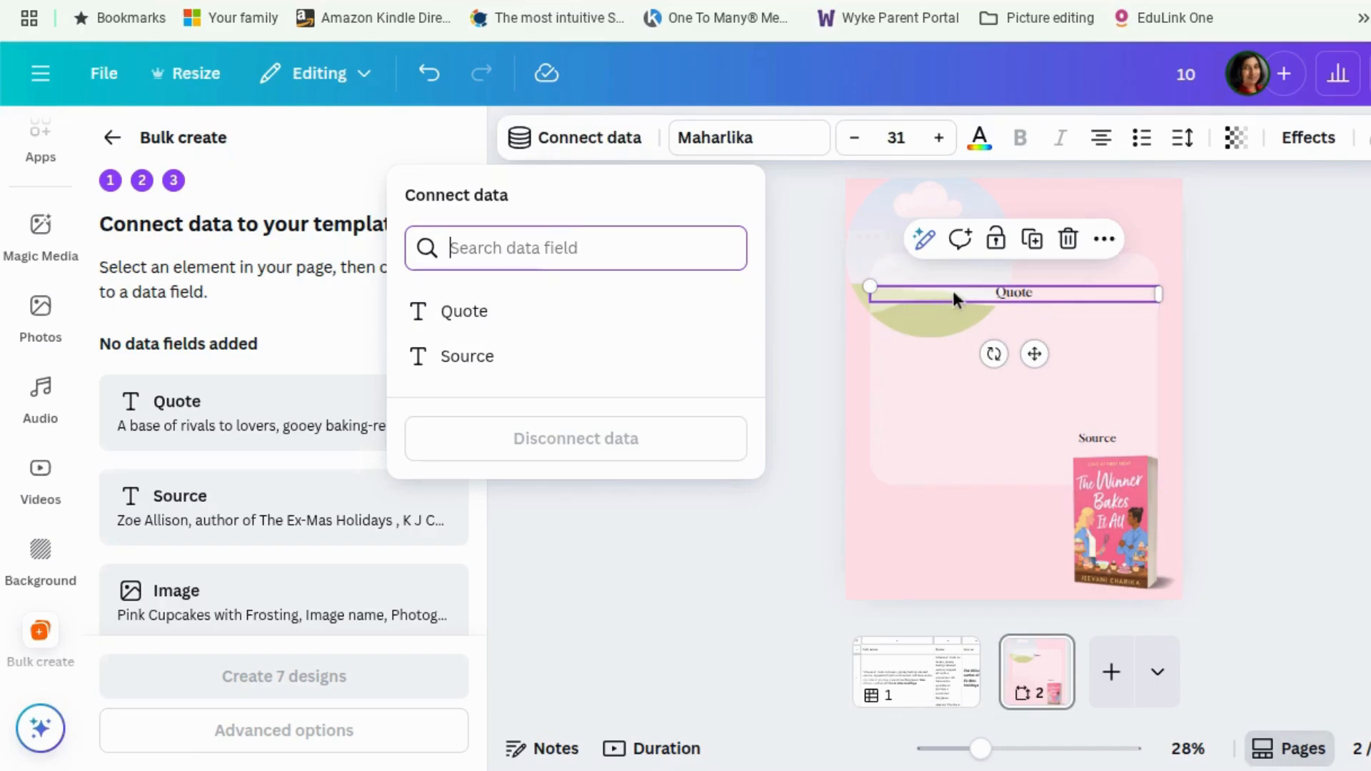
left_click(614, 321)
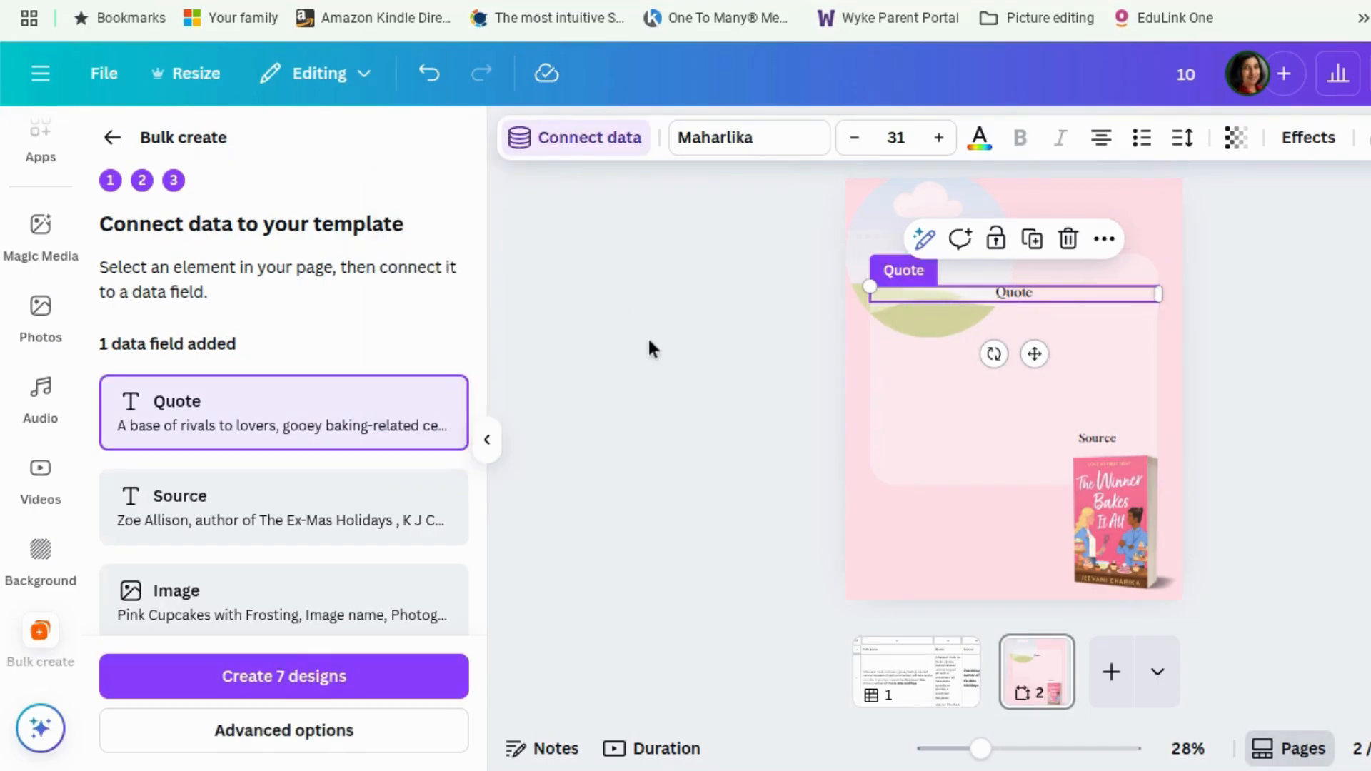
left_click(1098, 439)
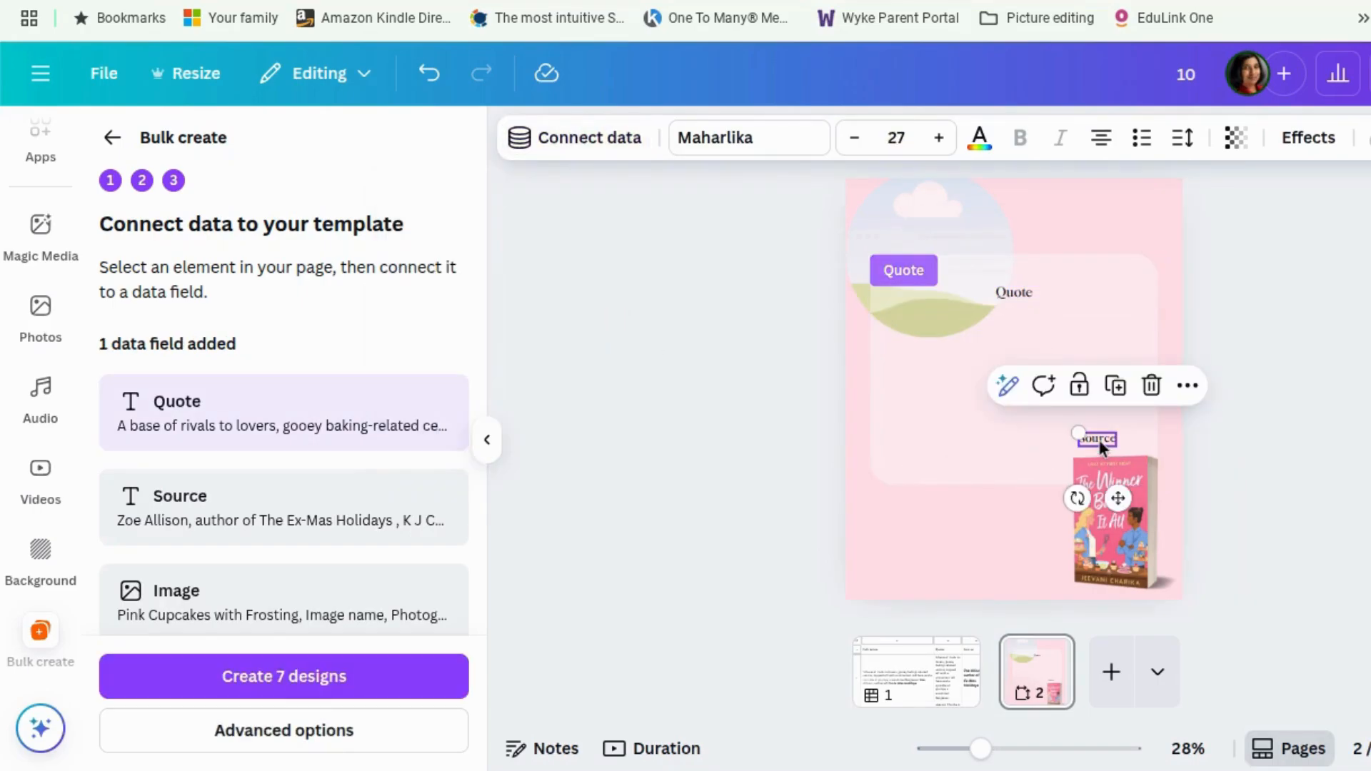
left_click(609, 140)
left_click(484, 355)
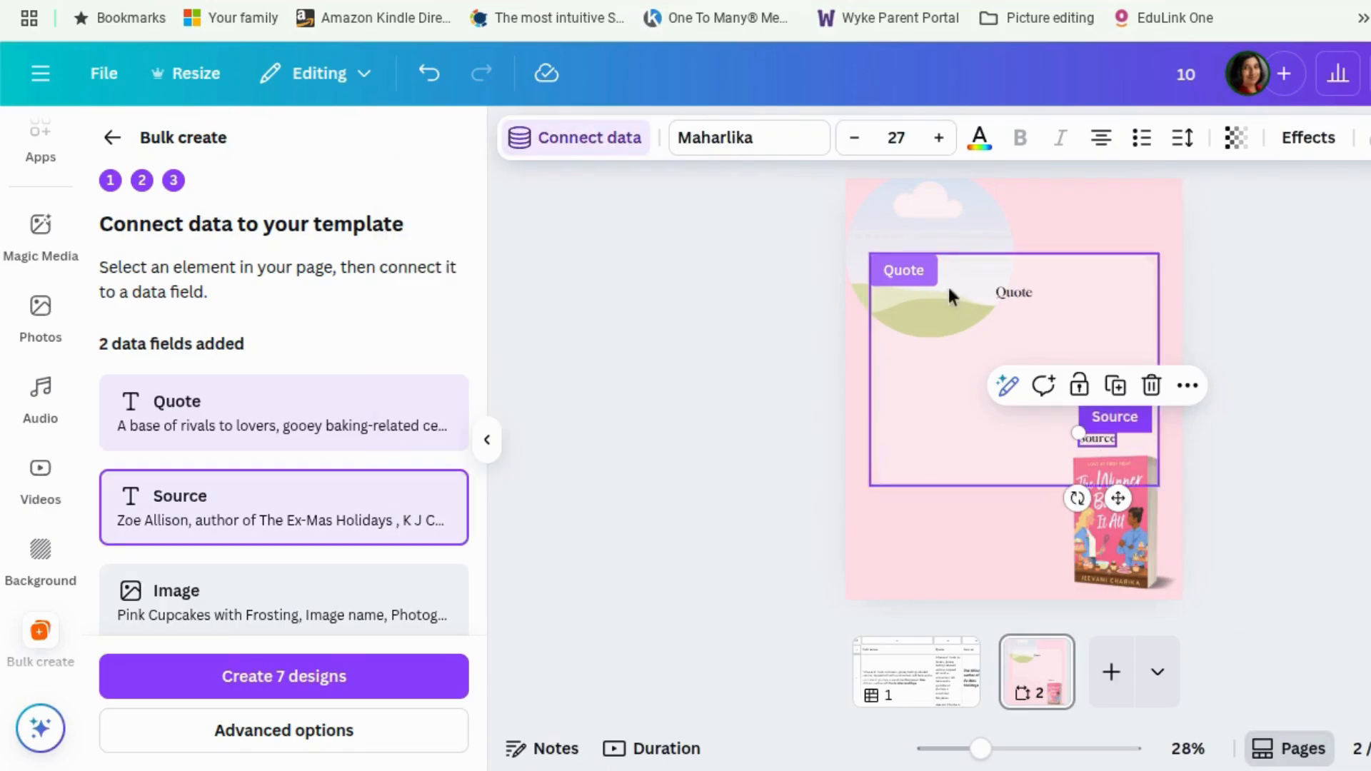
Step: Connect the circular photo frame to the Image data field
left_click(954, 223)
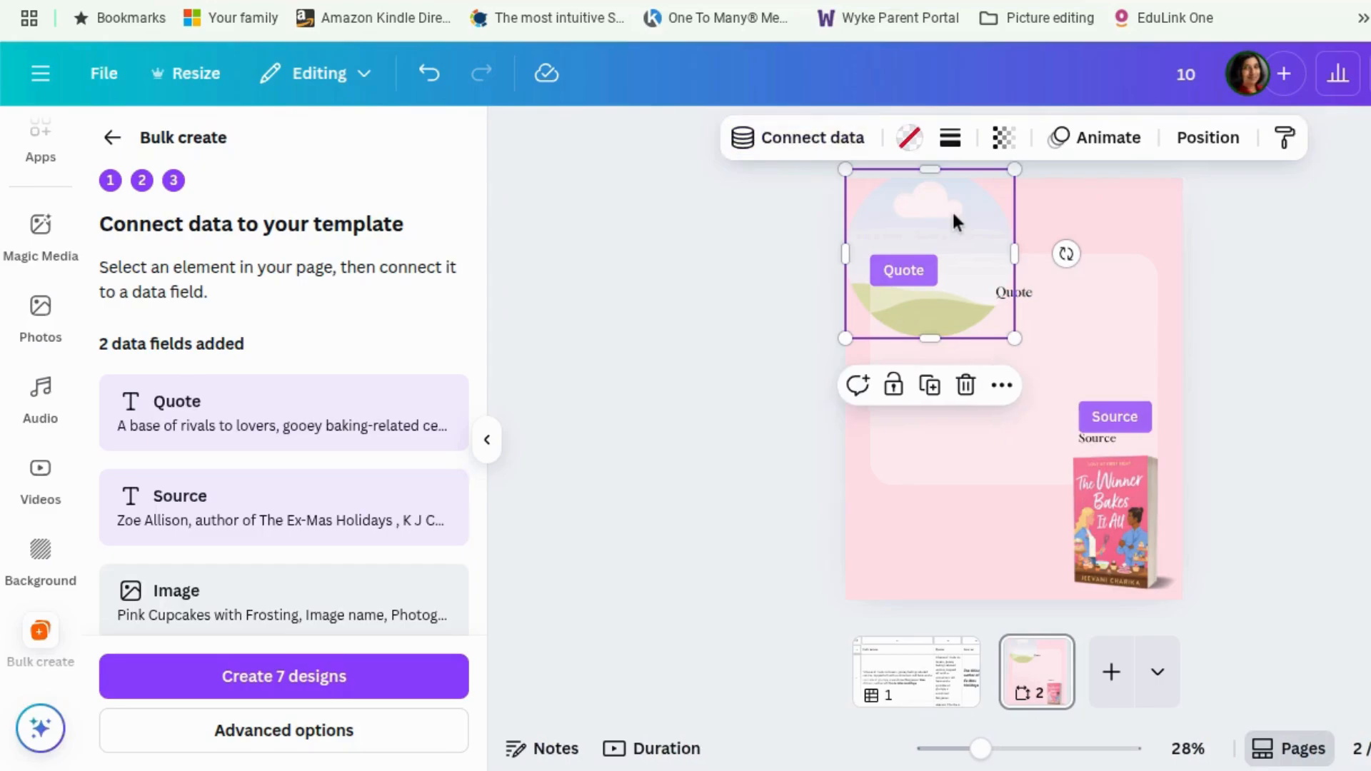
left_click(842, 143)
left_click(647, 314)
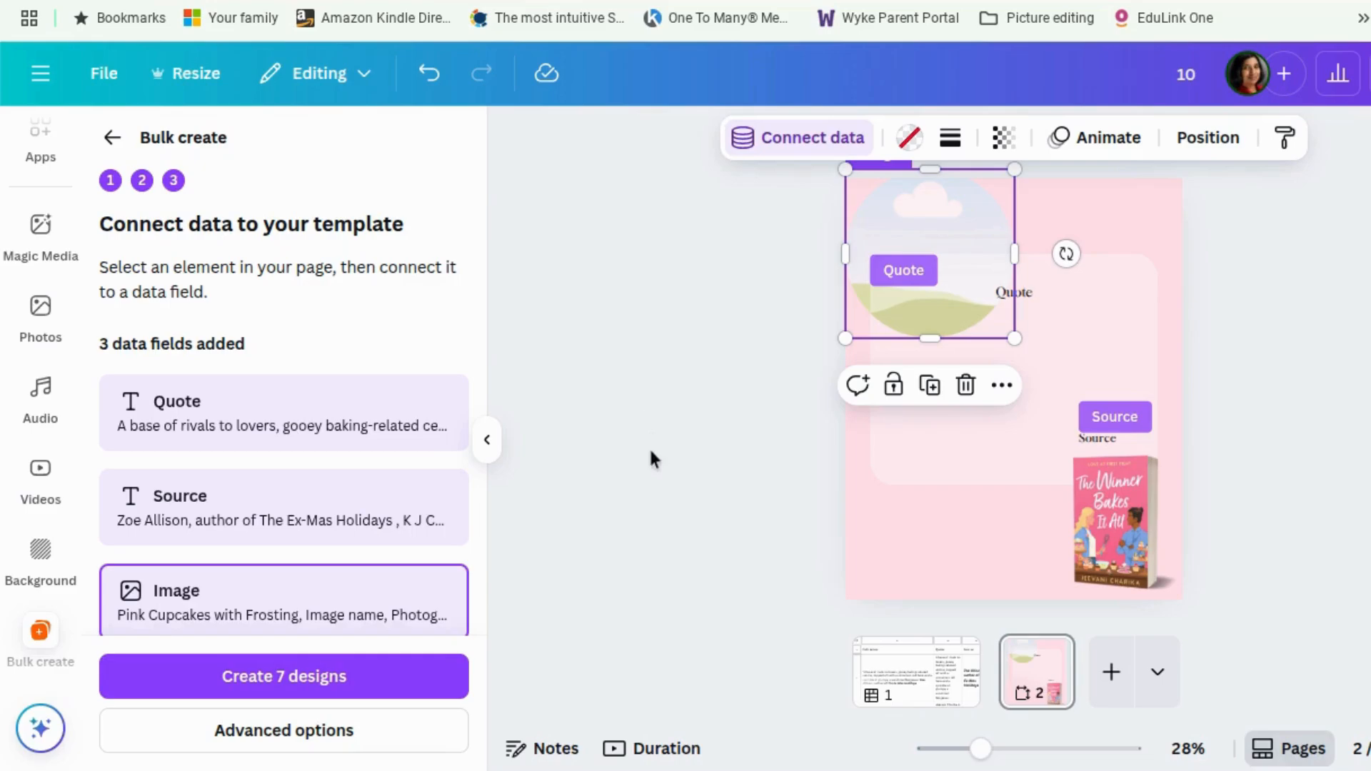
Step: Set the bulk create output to multiple pages in 1 design in the advanced options and create the design
left_click(422, 742)
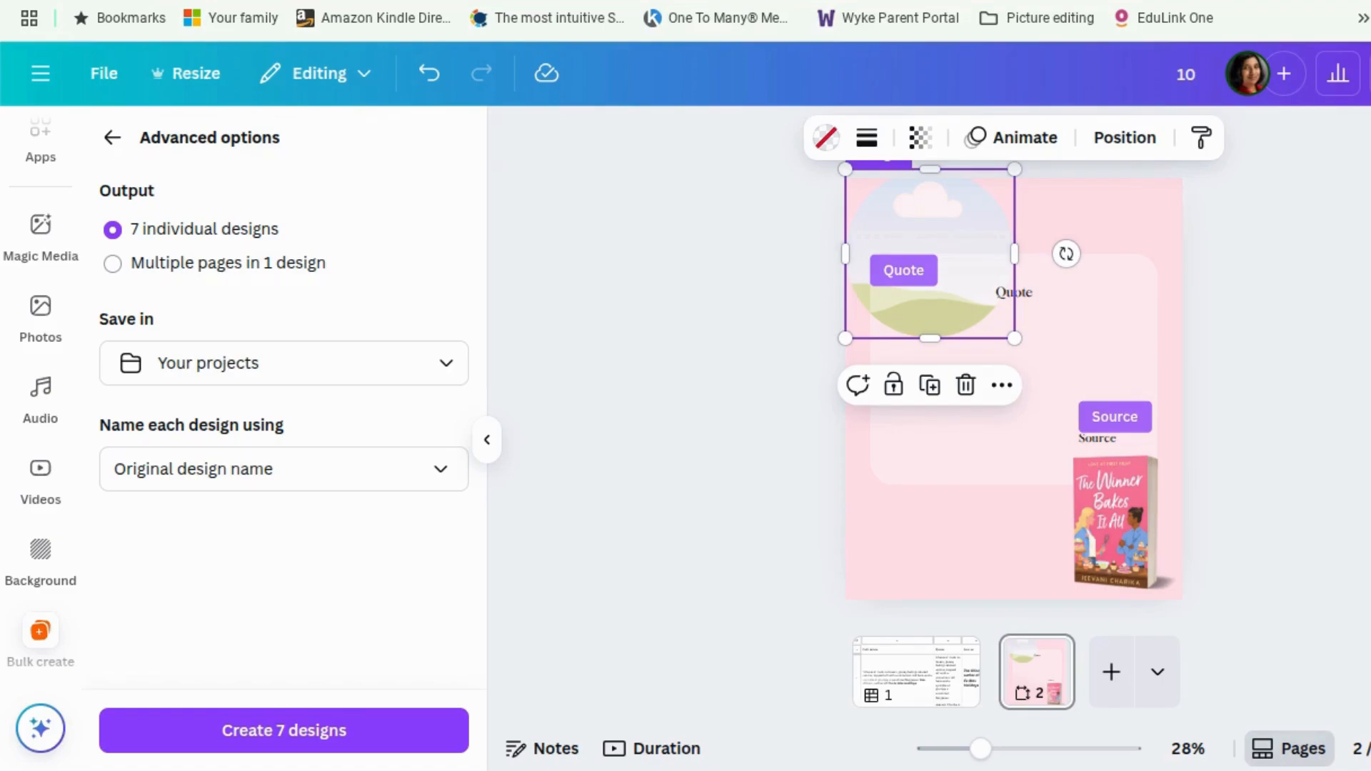
left_click(407, 473)
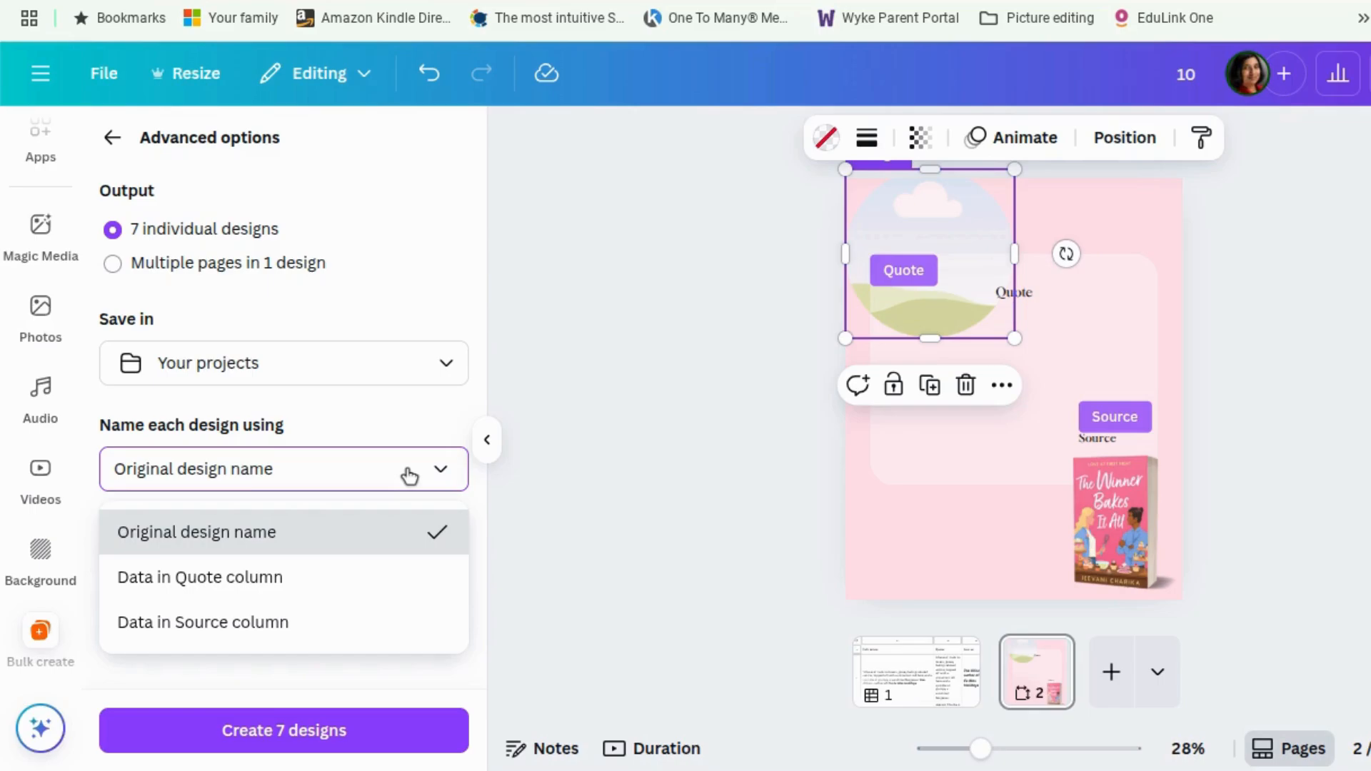
left_click(408, 473)
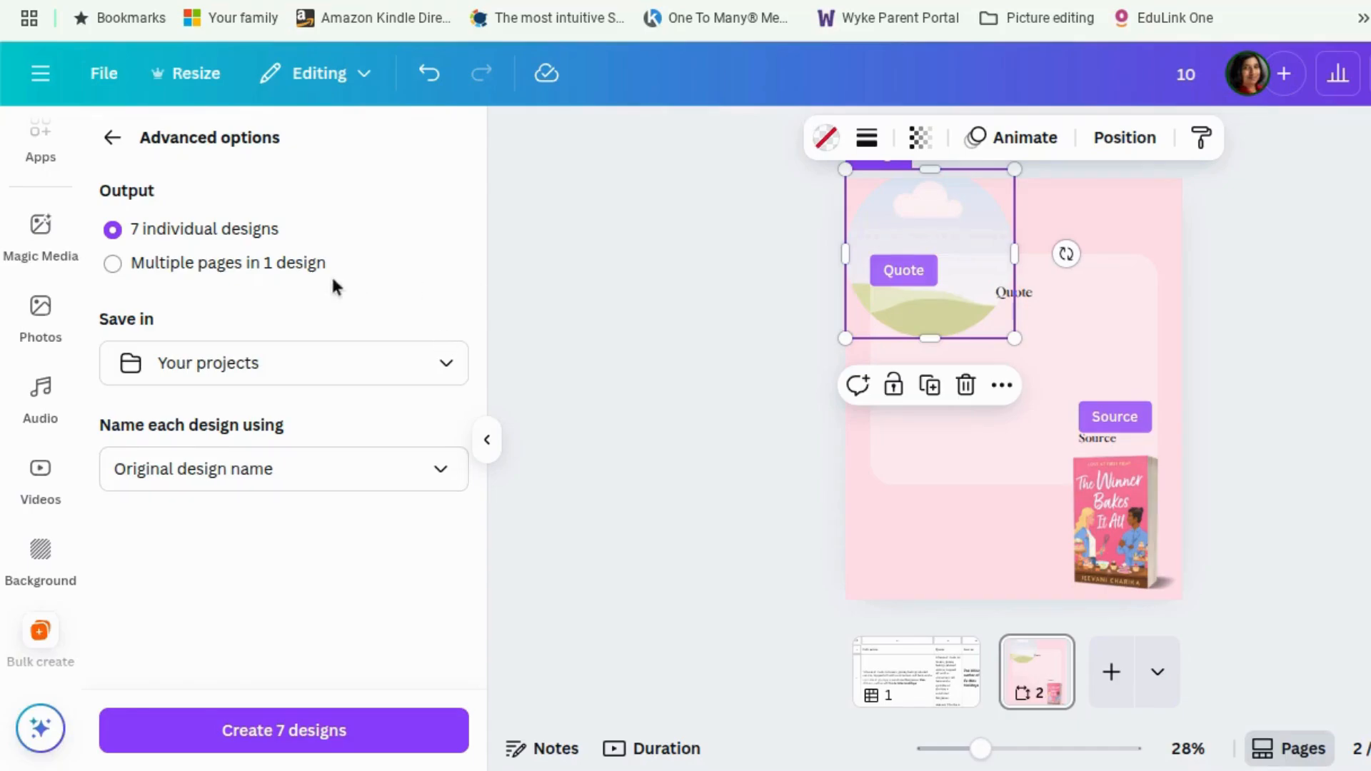
left_click(296, 265)
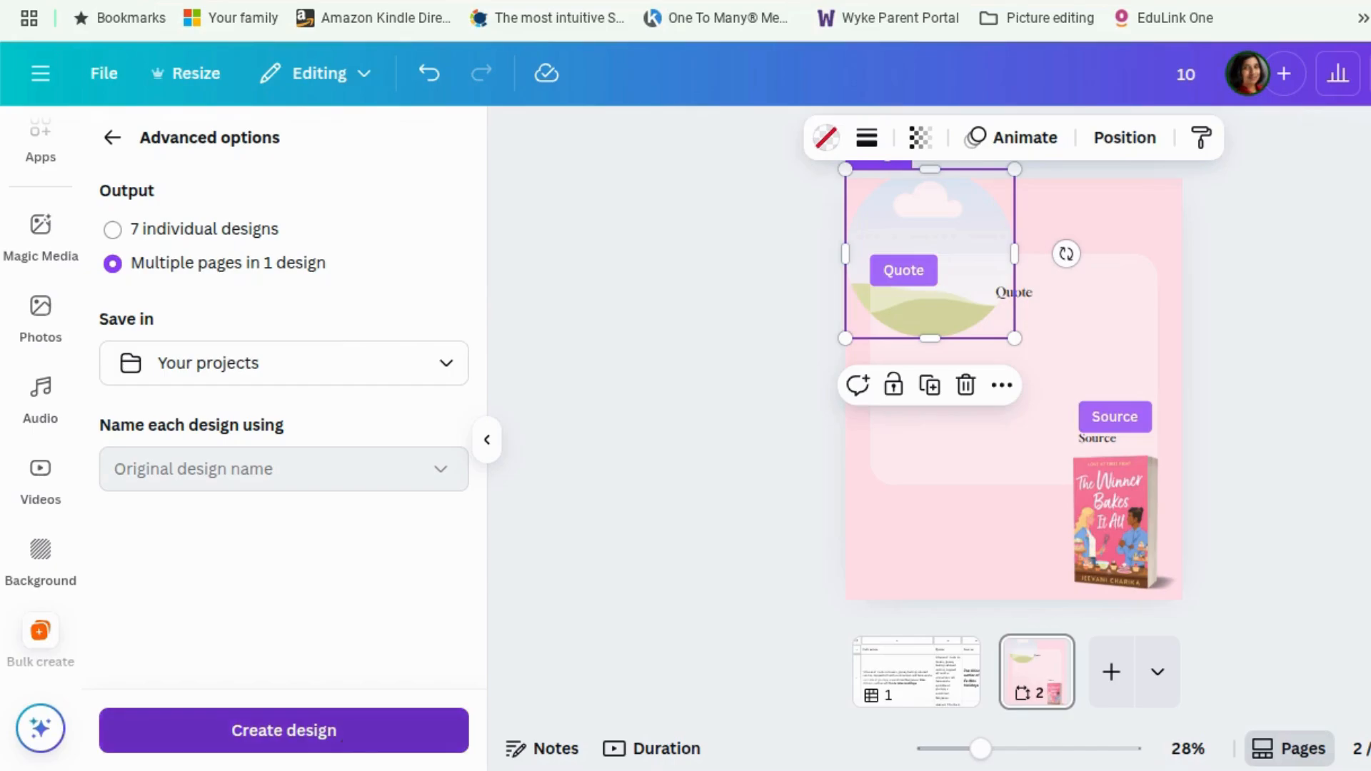
left_click(340, 738)
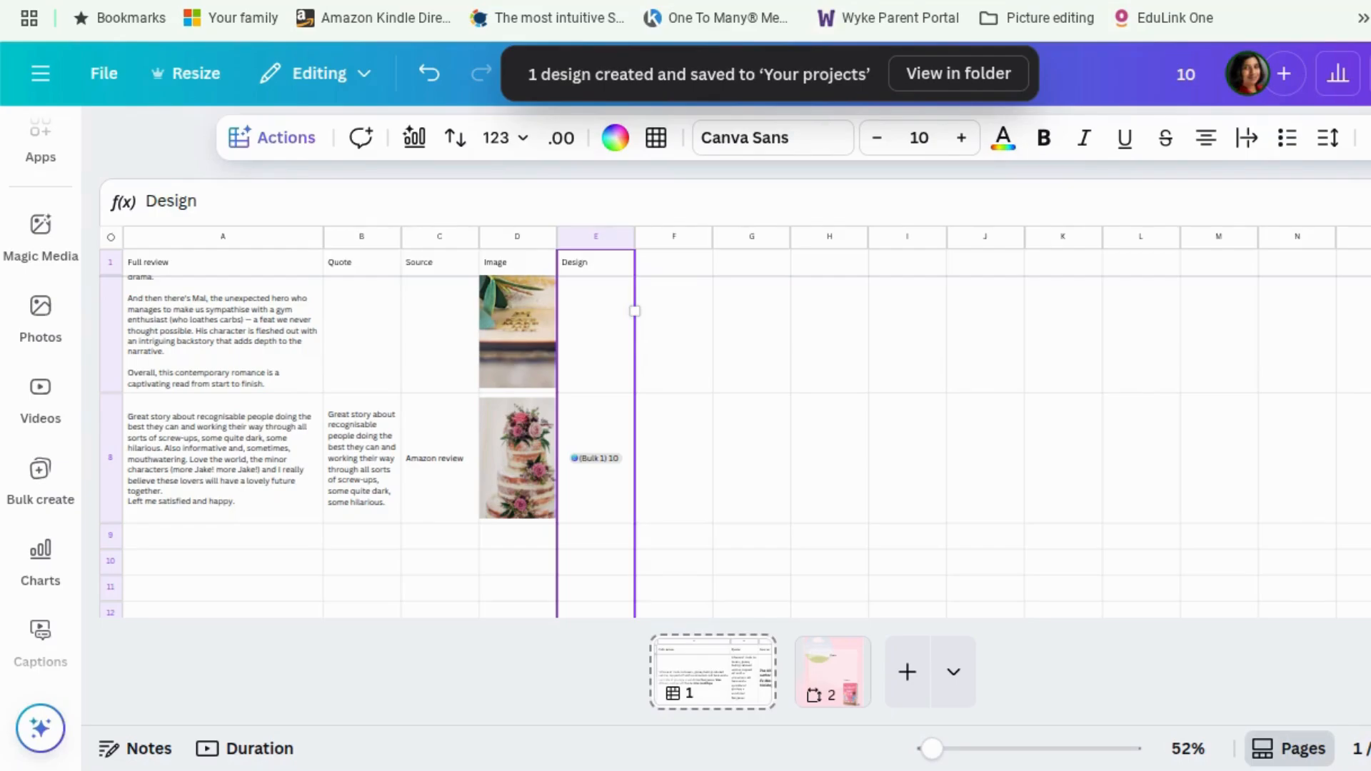
Step: Open the generated (Bulk 1) 10 design from the projects folder and review its first two pages
left_click(984, 84)
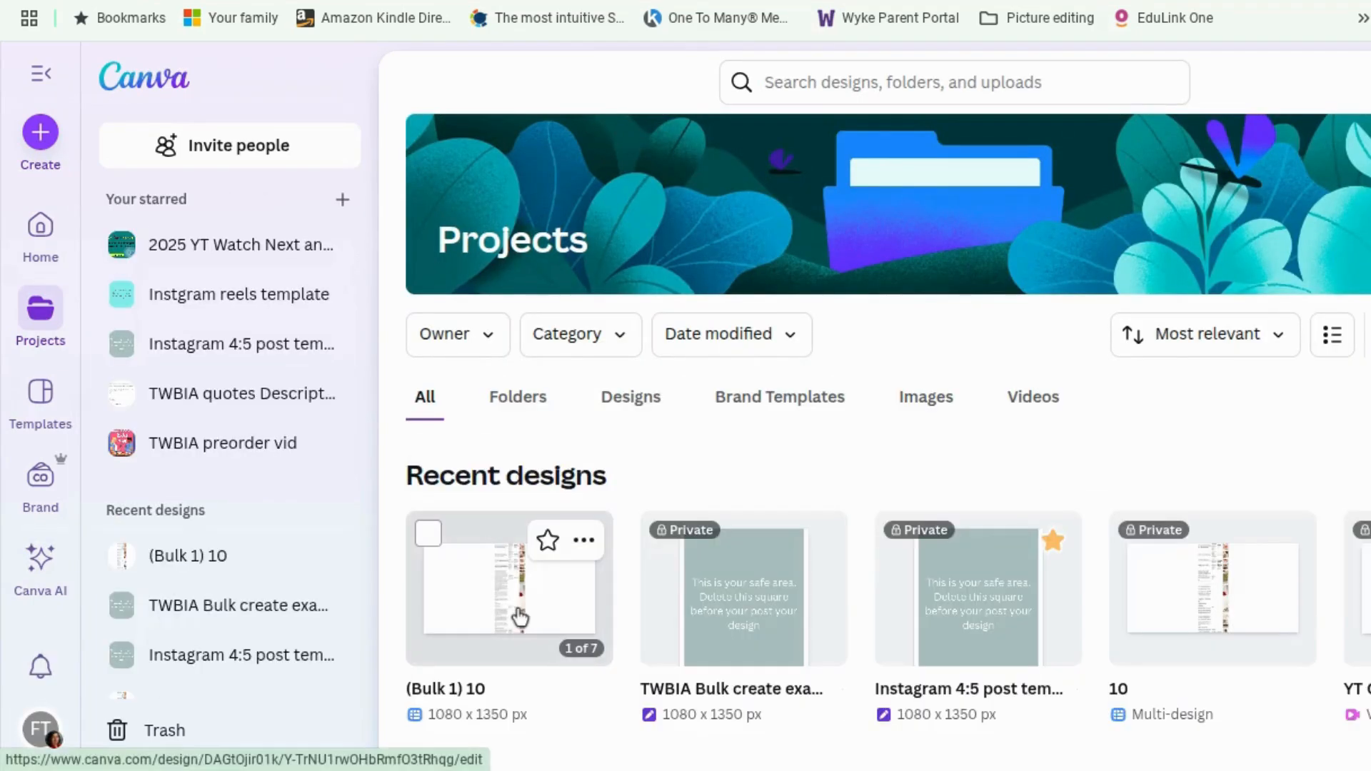
left_click(515, 604)
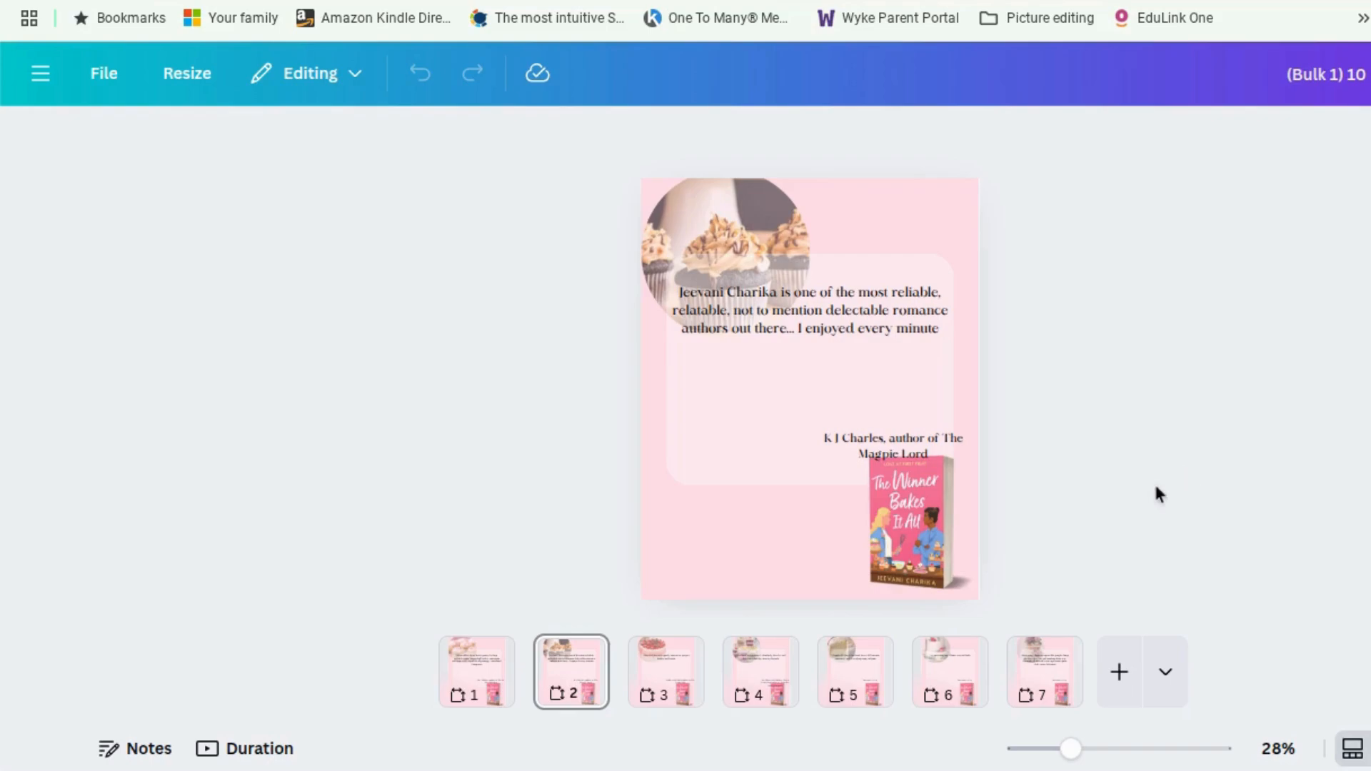
left_click(939, 214)
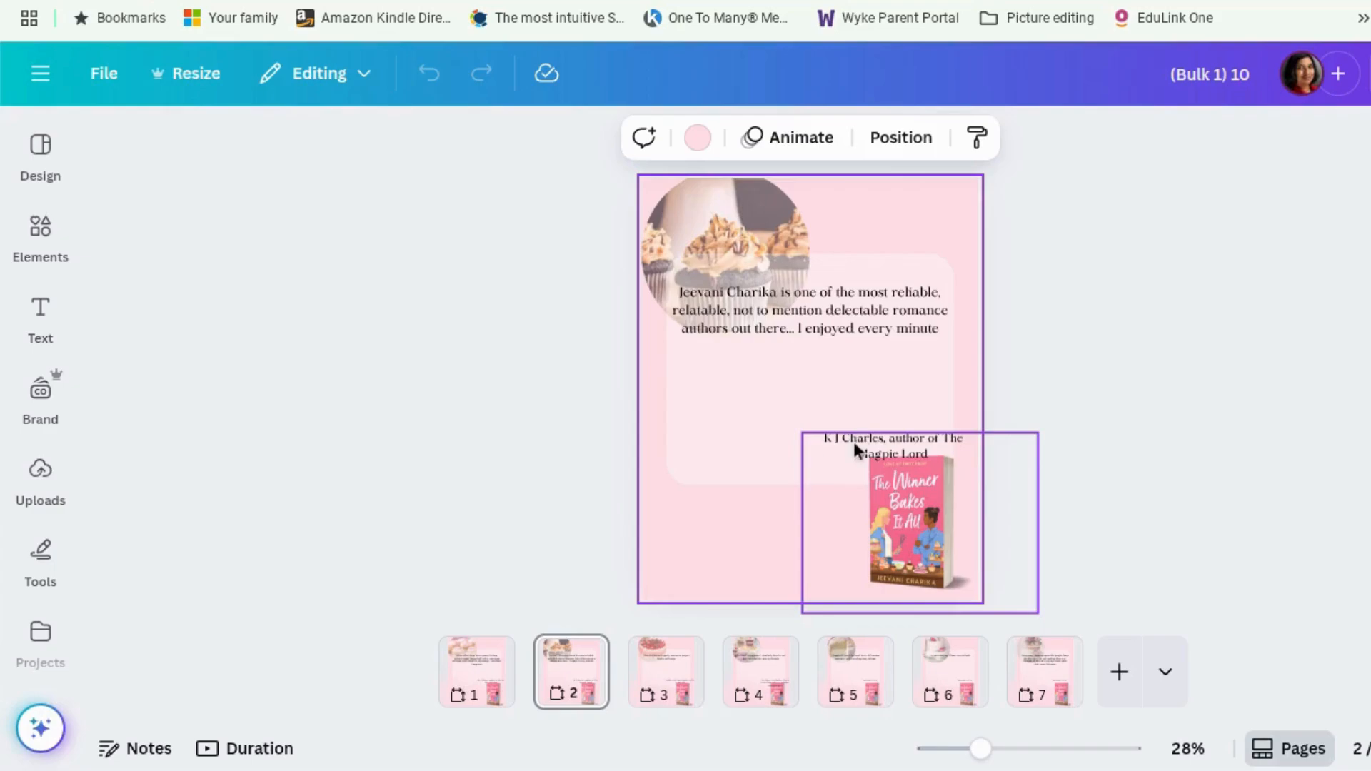
key("Escape")
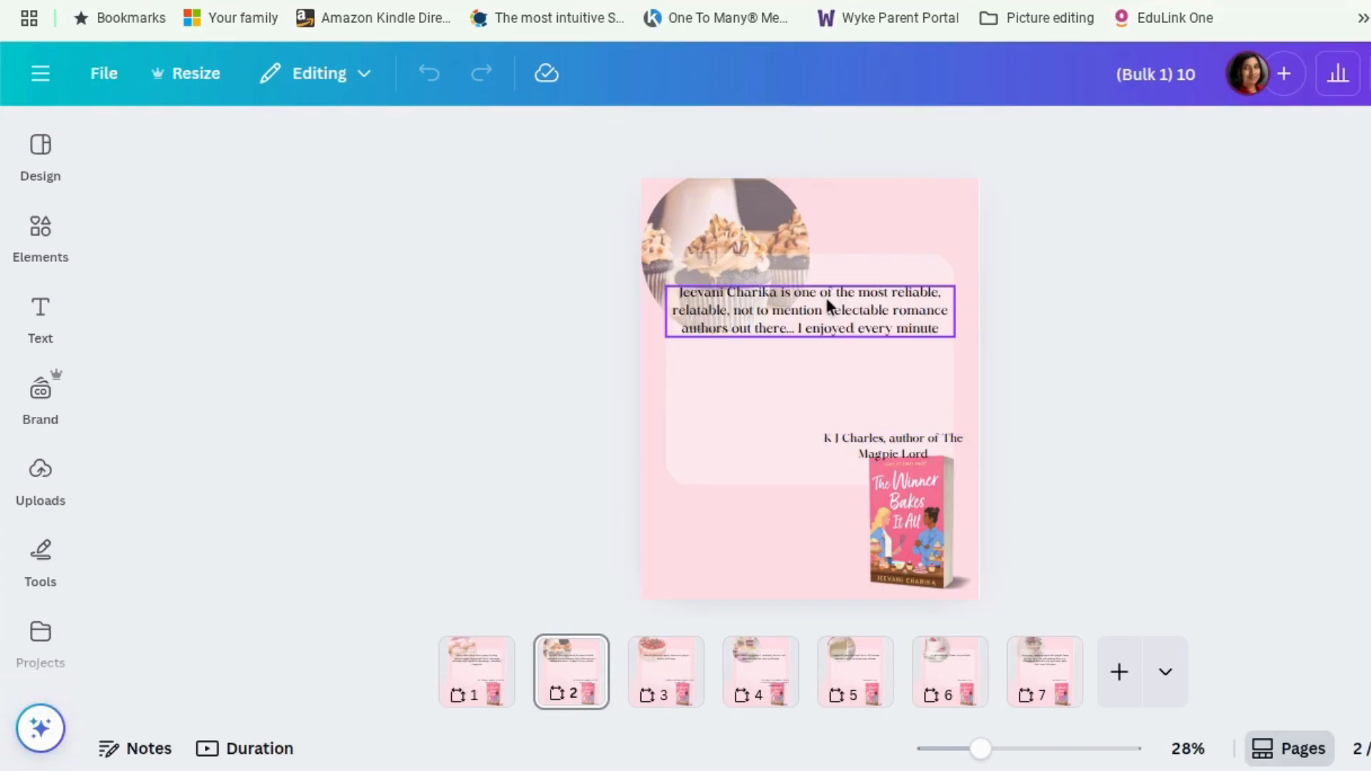
left_click(477, 696)
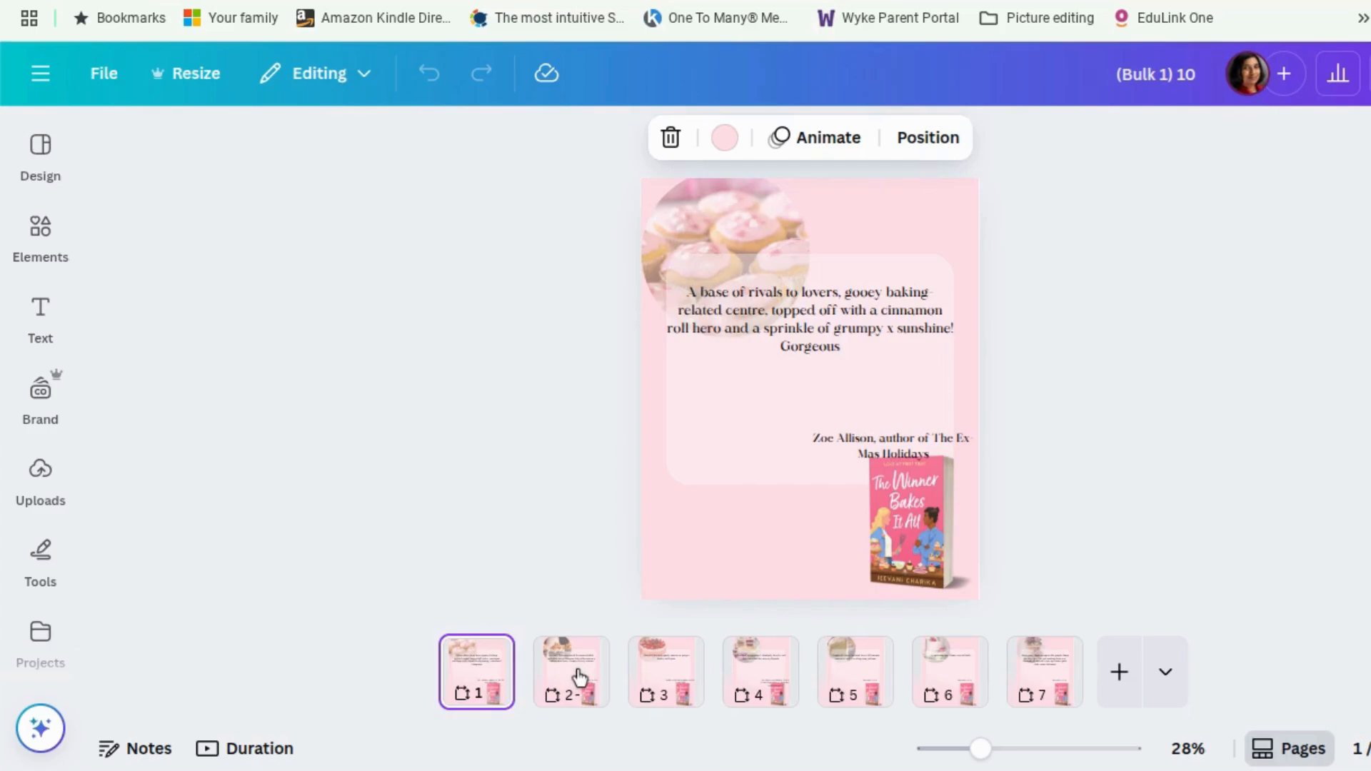
left_click(578, 678)
Step: On page 3, enlarge the quote text to font size 48 and reposition it within the translucent panel
left_click(689, 668)
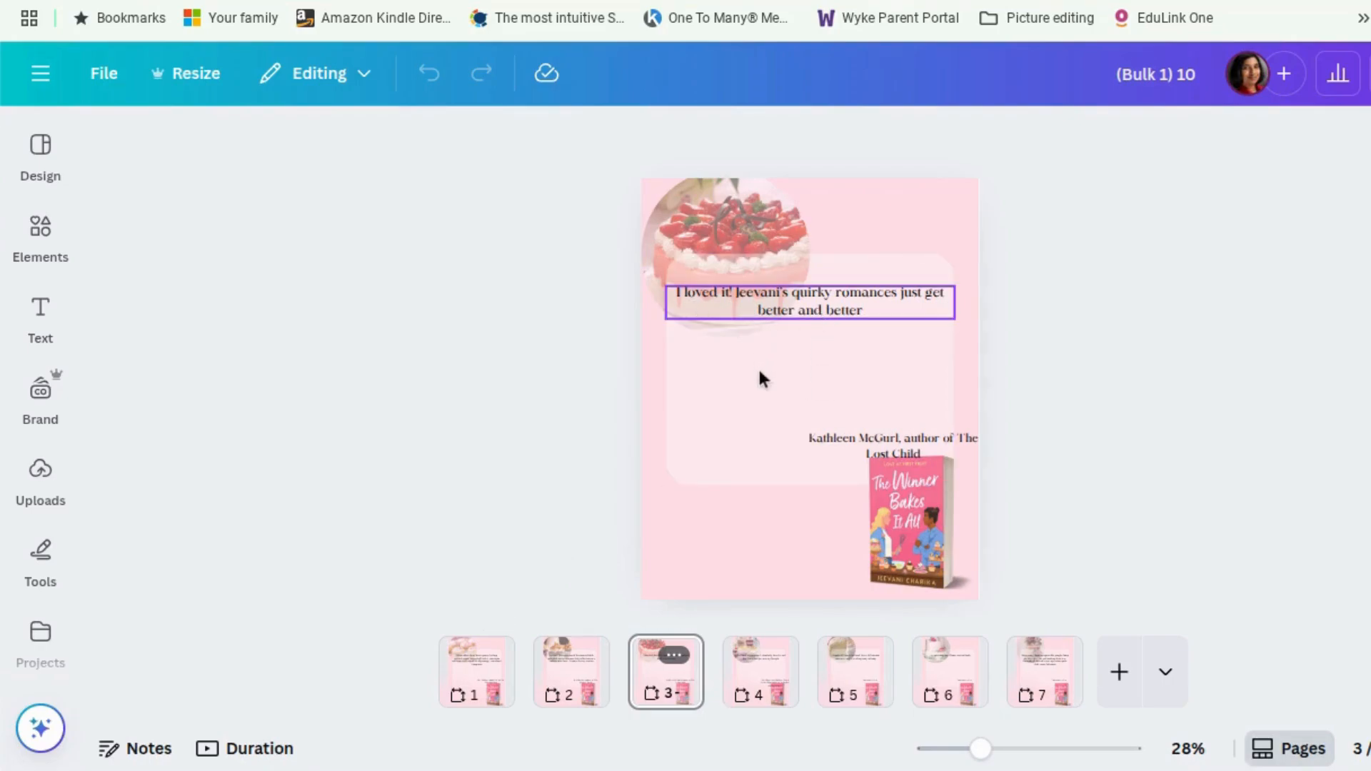
left_click_drag(752, 304, 762, 370)
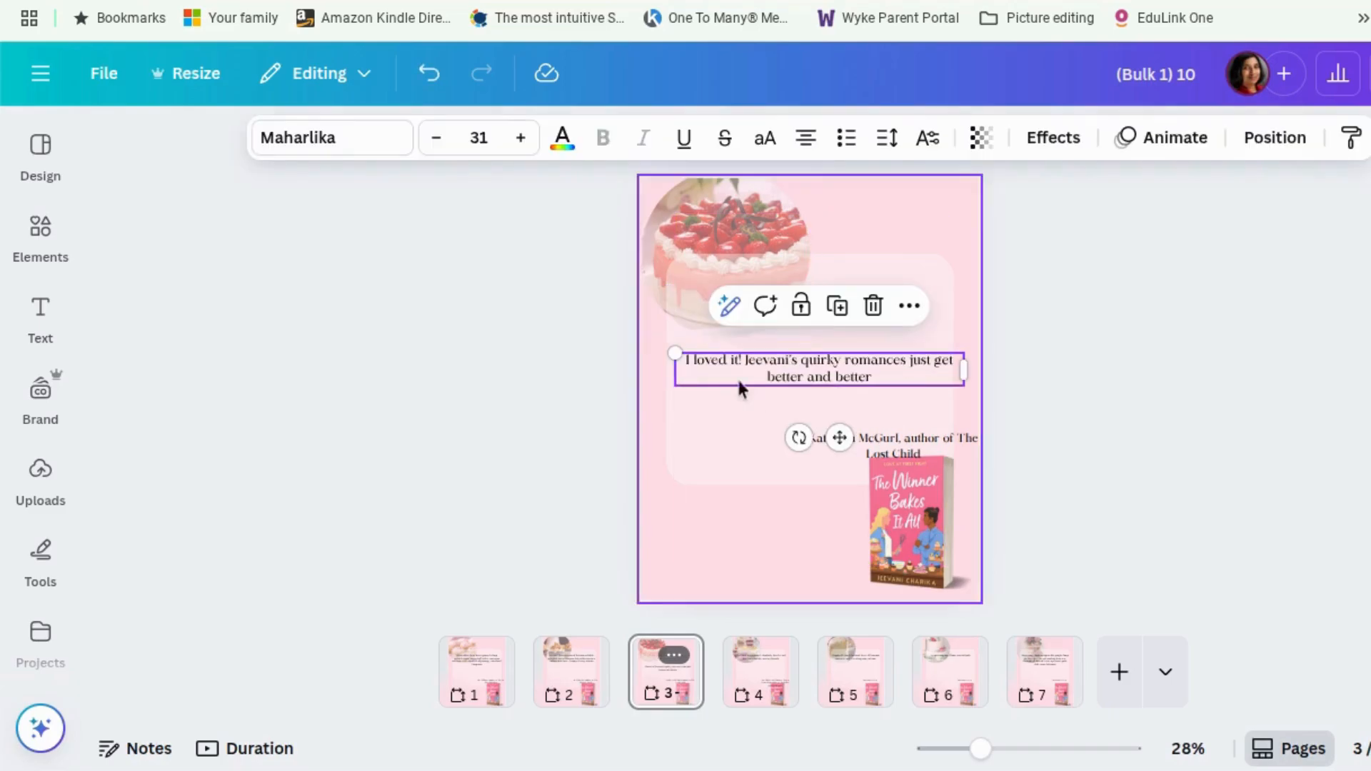
left_click(481, 137)
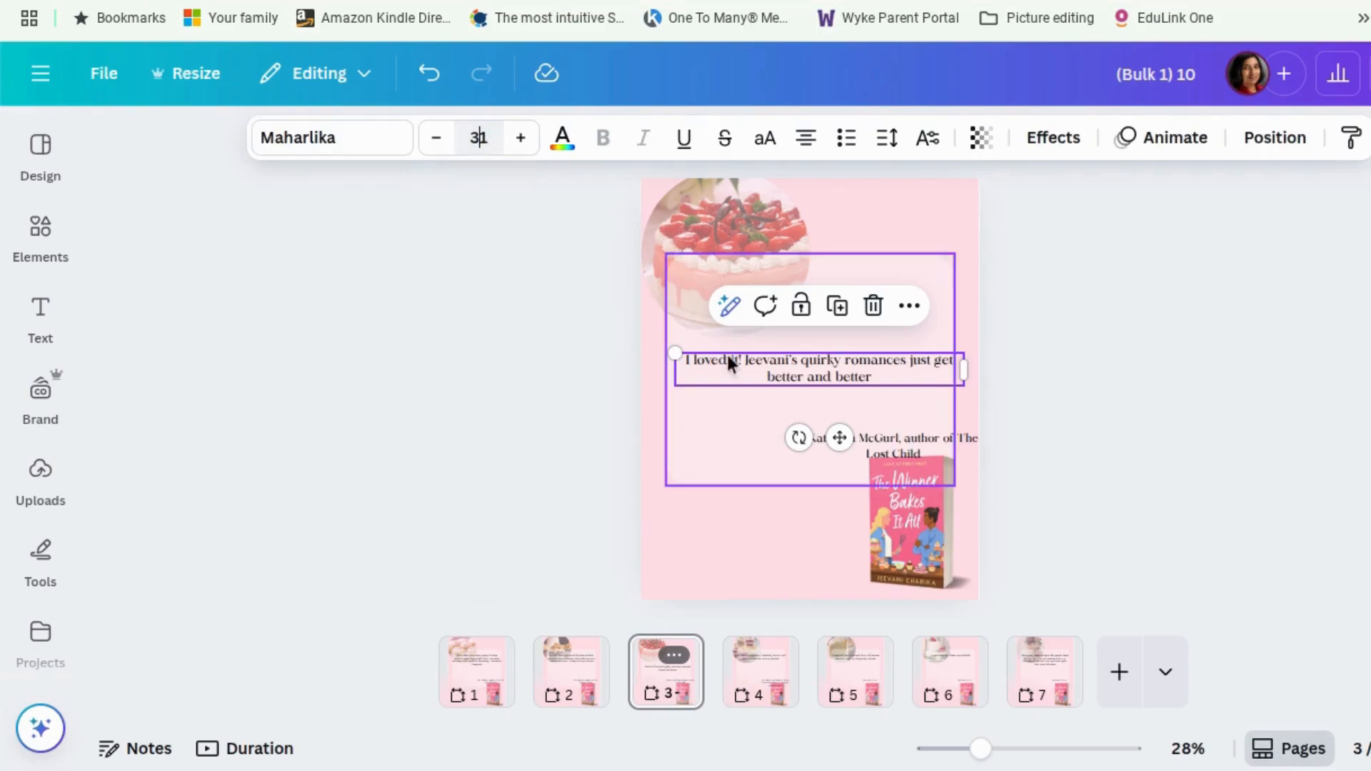
left_click_drag(859, 344, 866, 356)
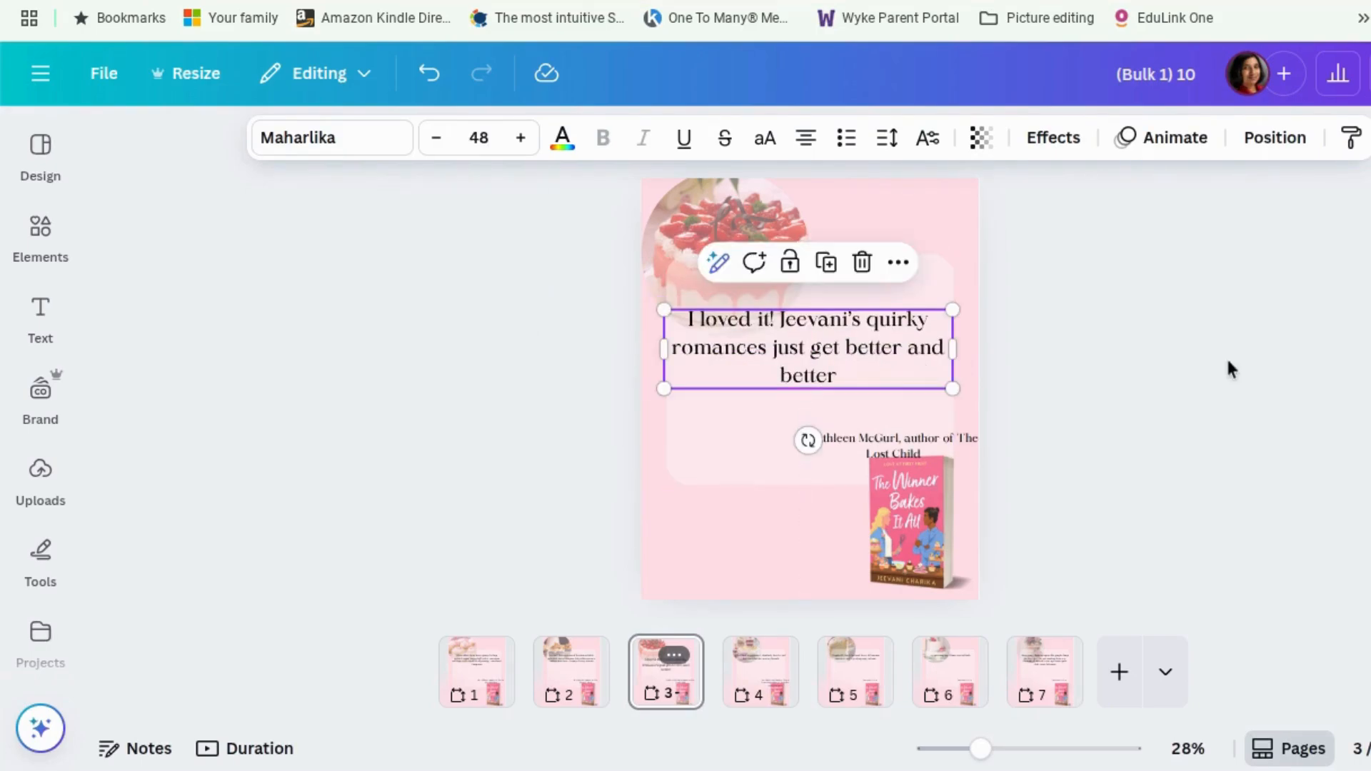
left_click(1229, 368)
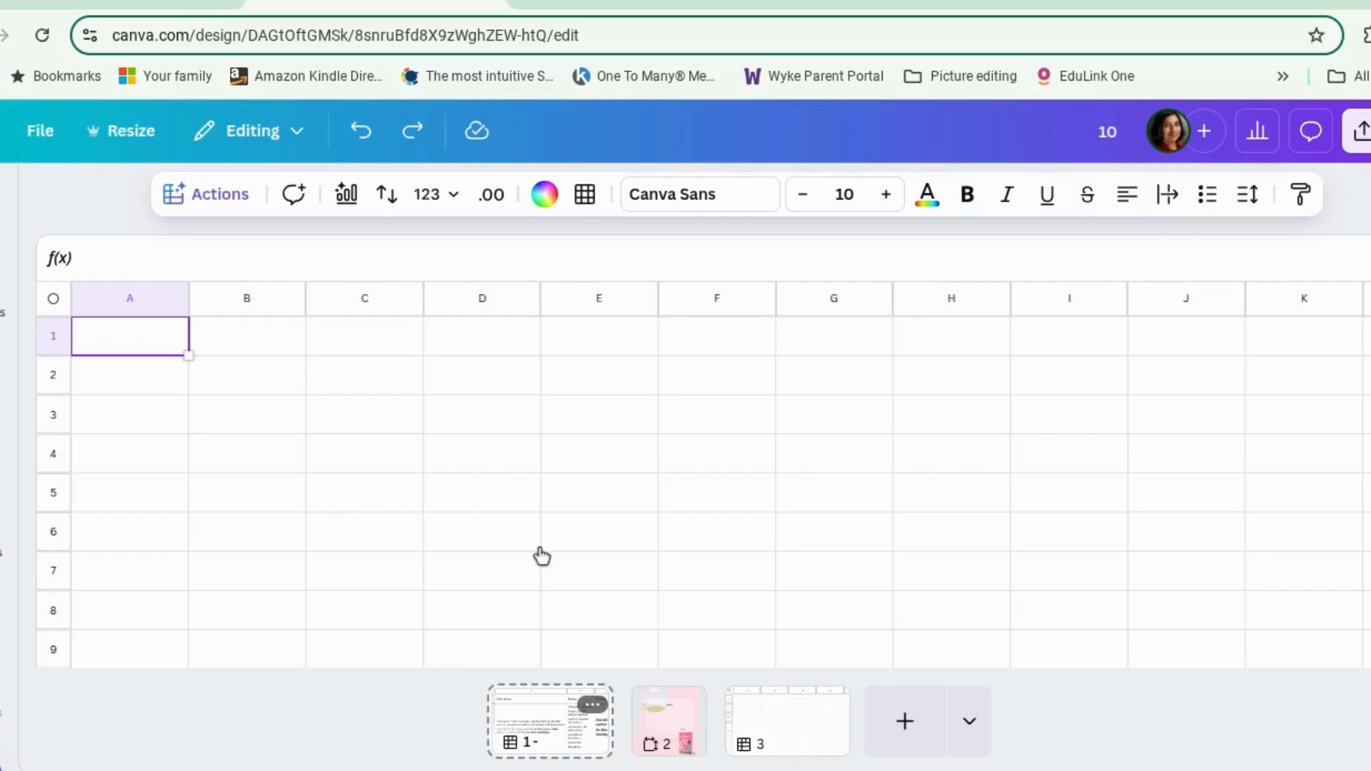
Step: Copy the three full Amazon reviews in cells A6 to A8 of the first sheet into column A of the blank page 3 sheet
left_click(528, 731)
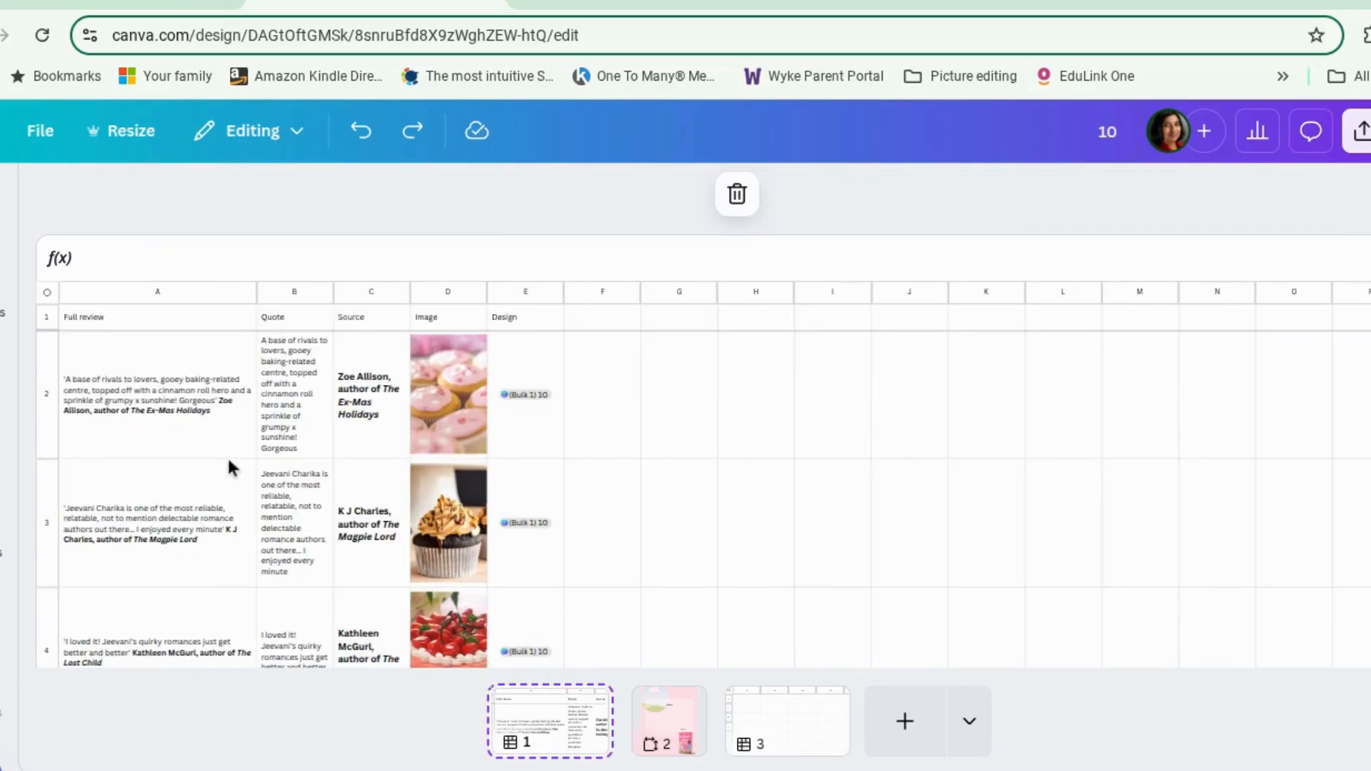
scroll(214, 486, "down", 7)
scroll(187, 554, "up", 2)
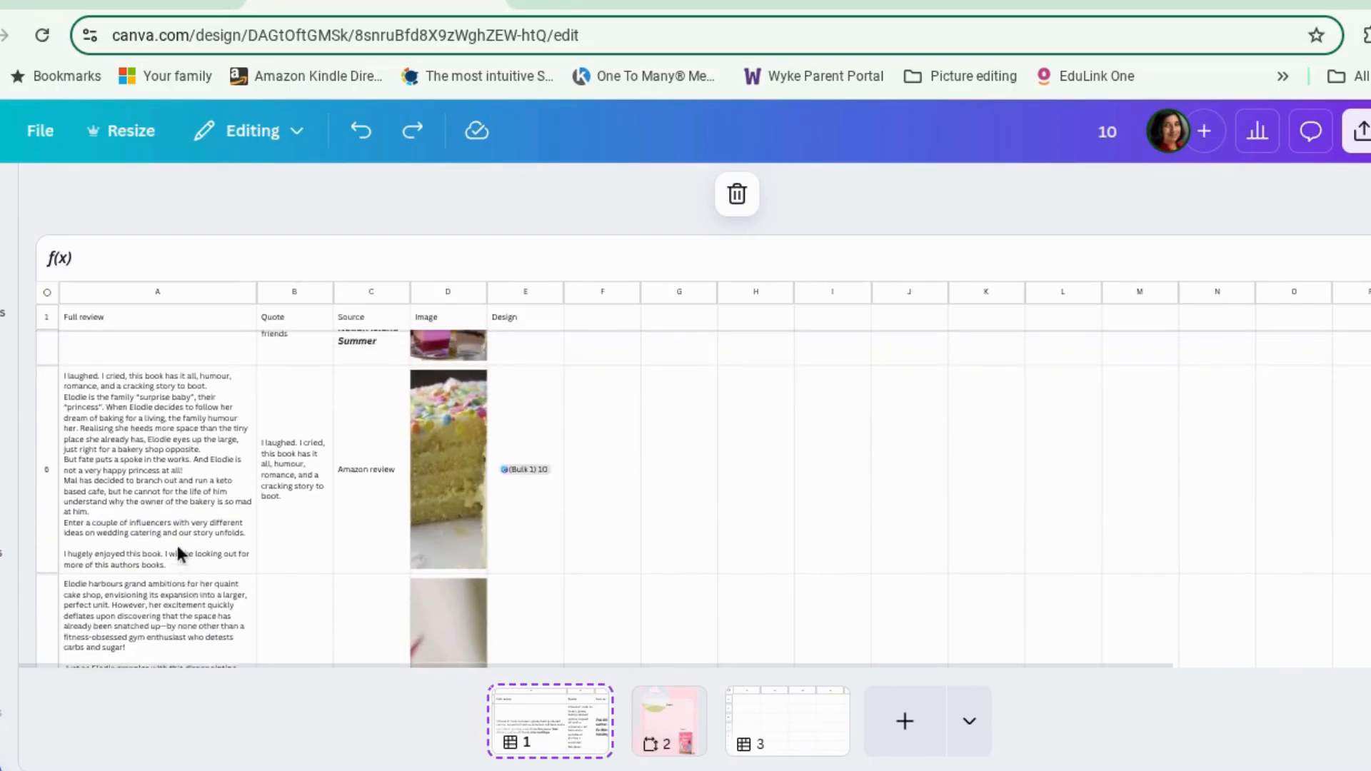
left_click(208, 480)
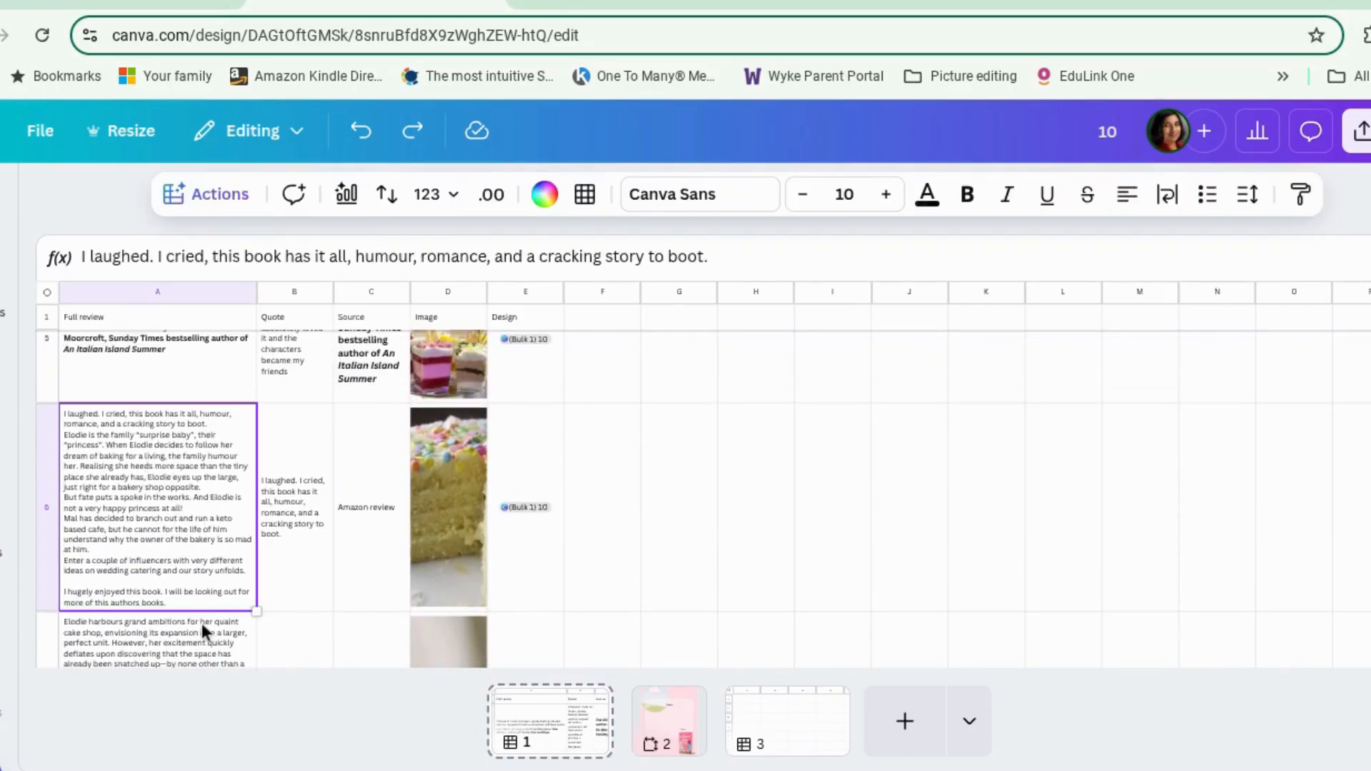
scroll(197, 640, "down", 5)
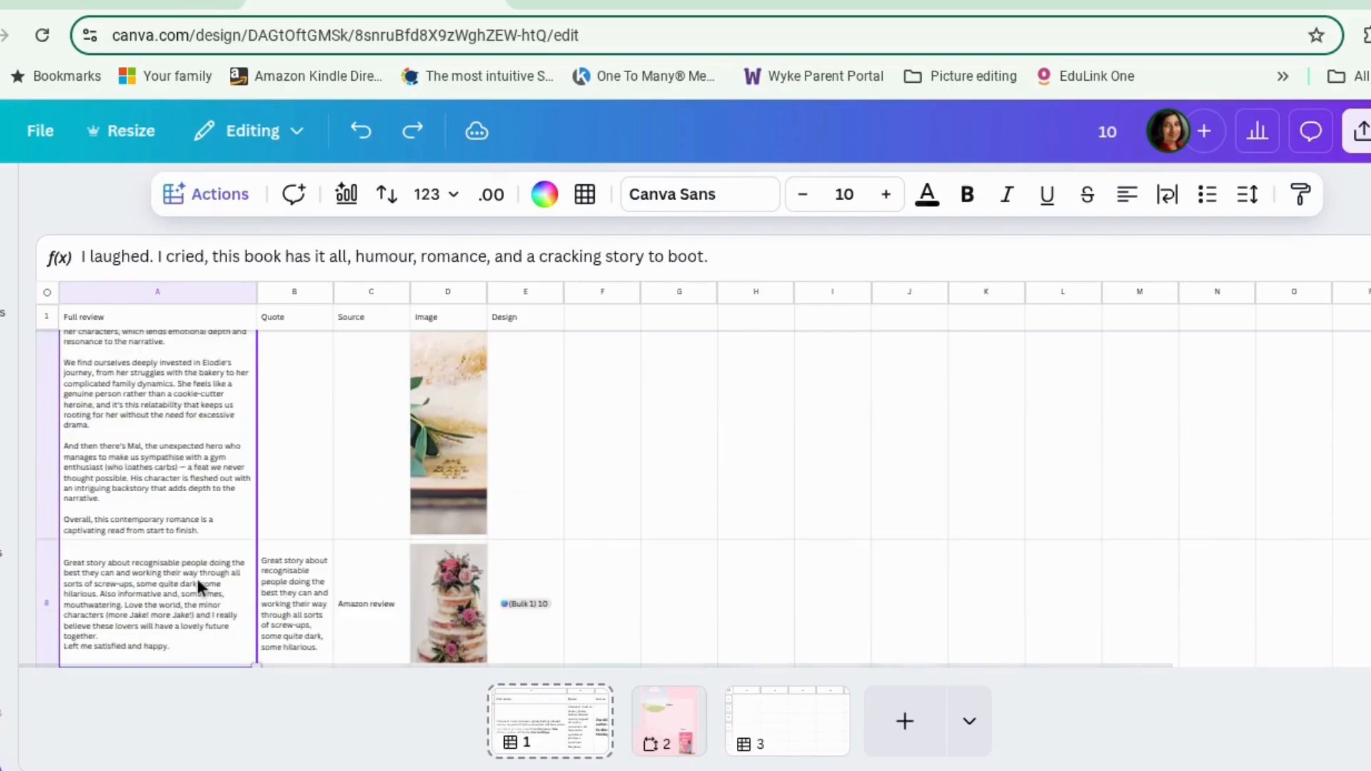
scroll(199, 499, "down", 10)
scroll(198, 361, "up", 5)
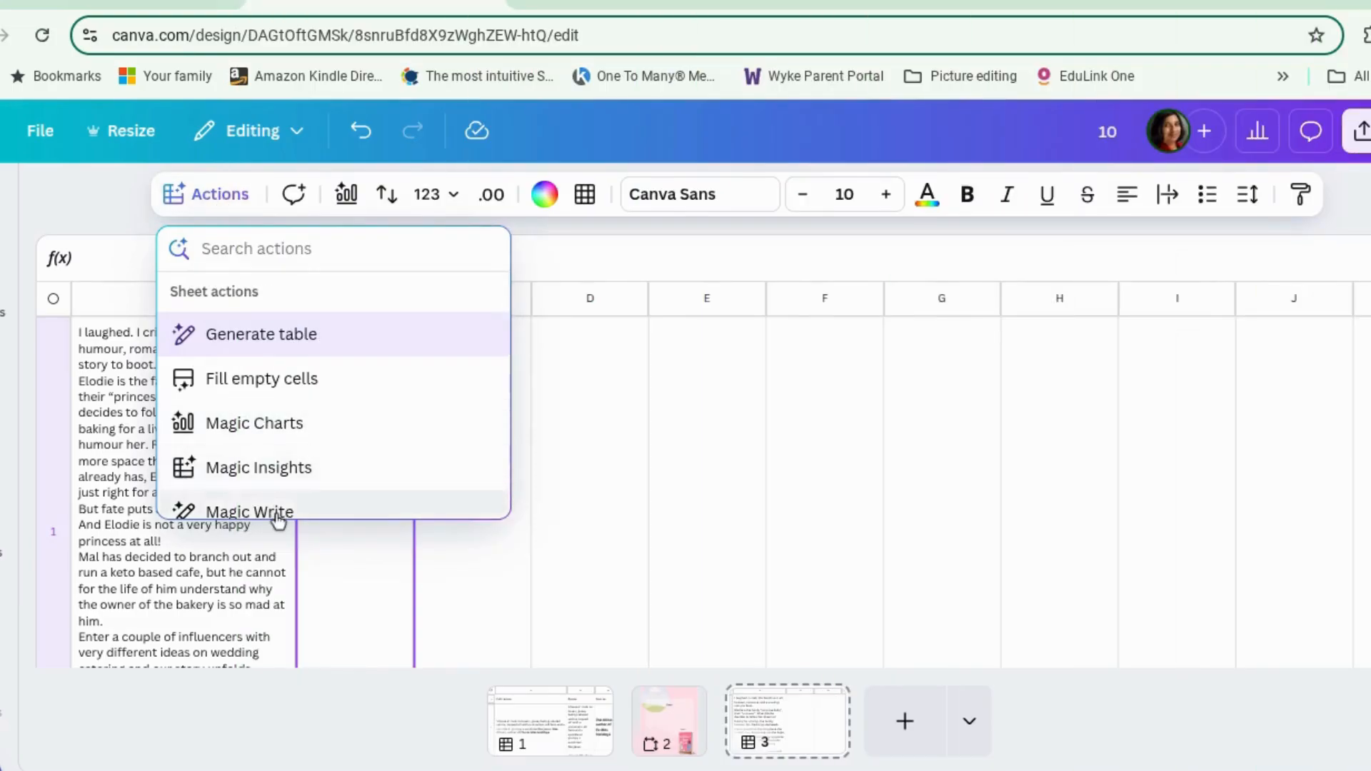
Step: Start a Magic Write prompt for column B reading "Extract three short and enticing review quotes from column A"
left_click(278, 511)
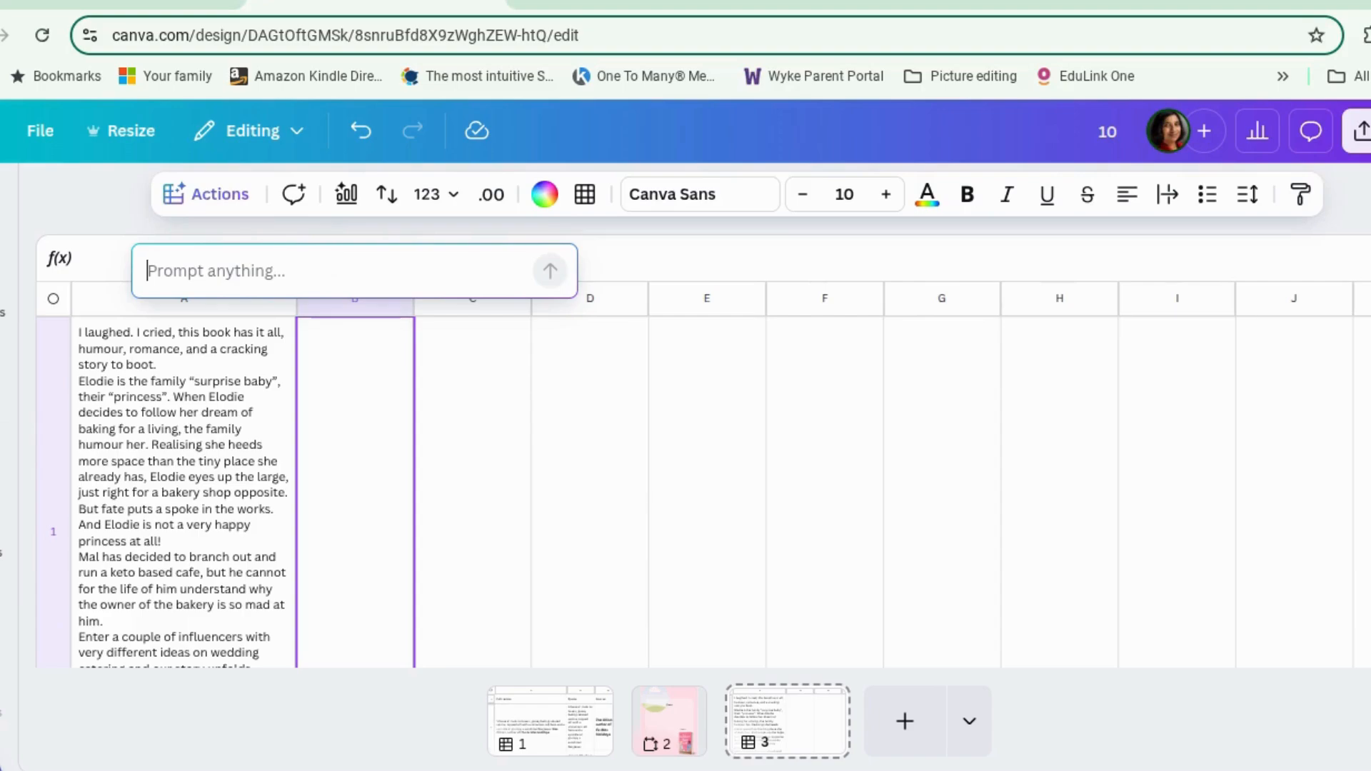
type("Extracts thre")
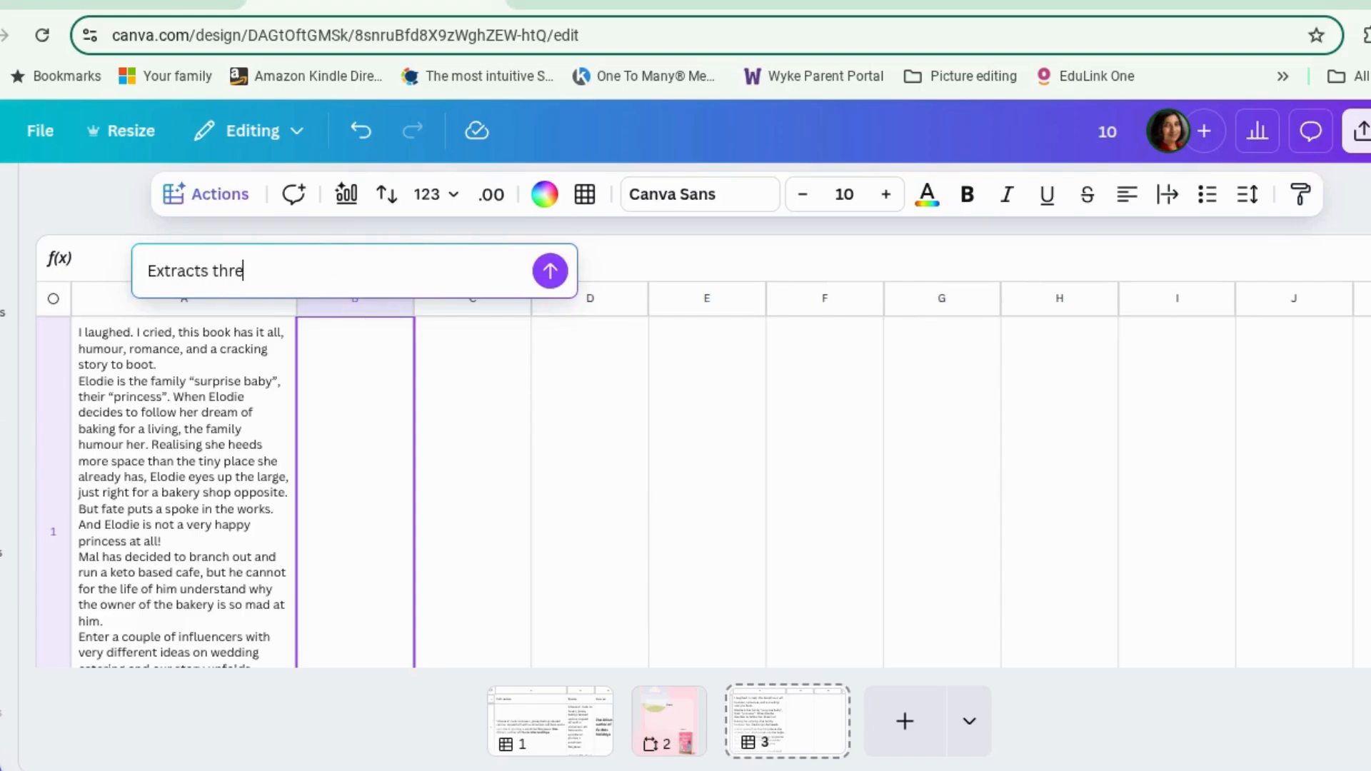
key("BackSpace")
key("BackSpace")
key("BackSpace")
key("BackSpace")
type("three pshort and entic")
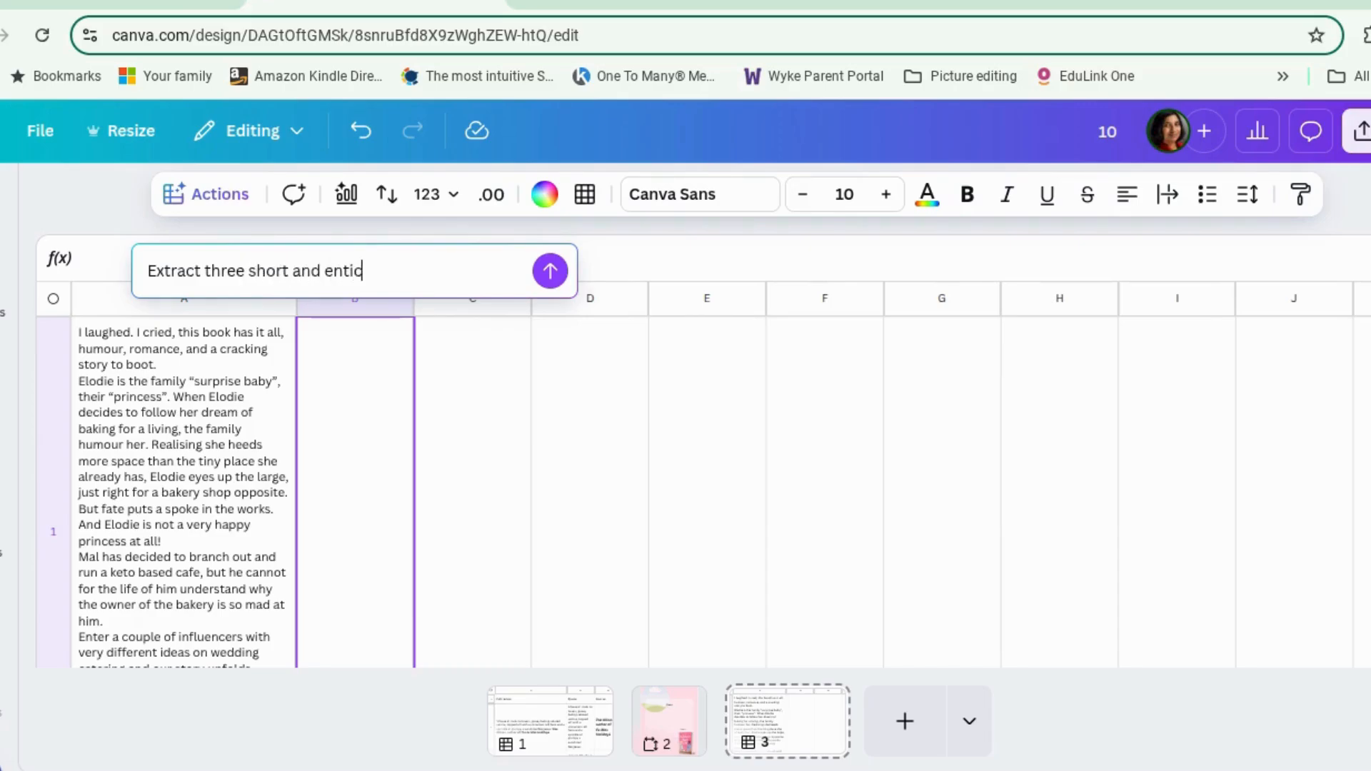
type("ing review quotes")
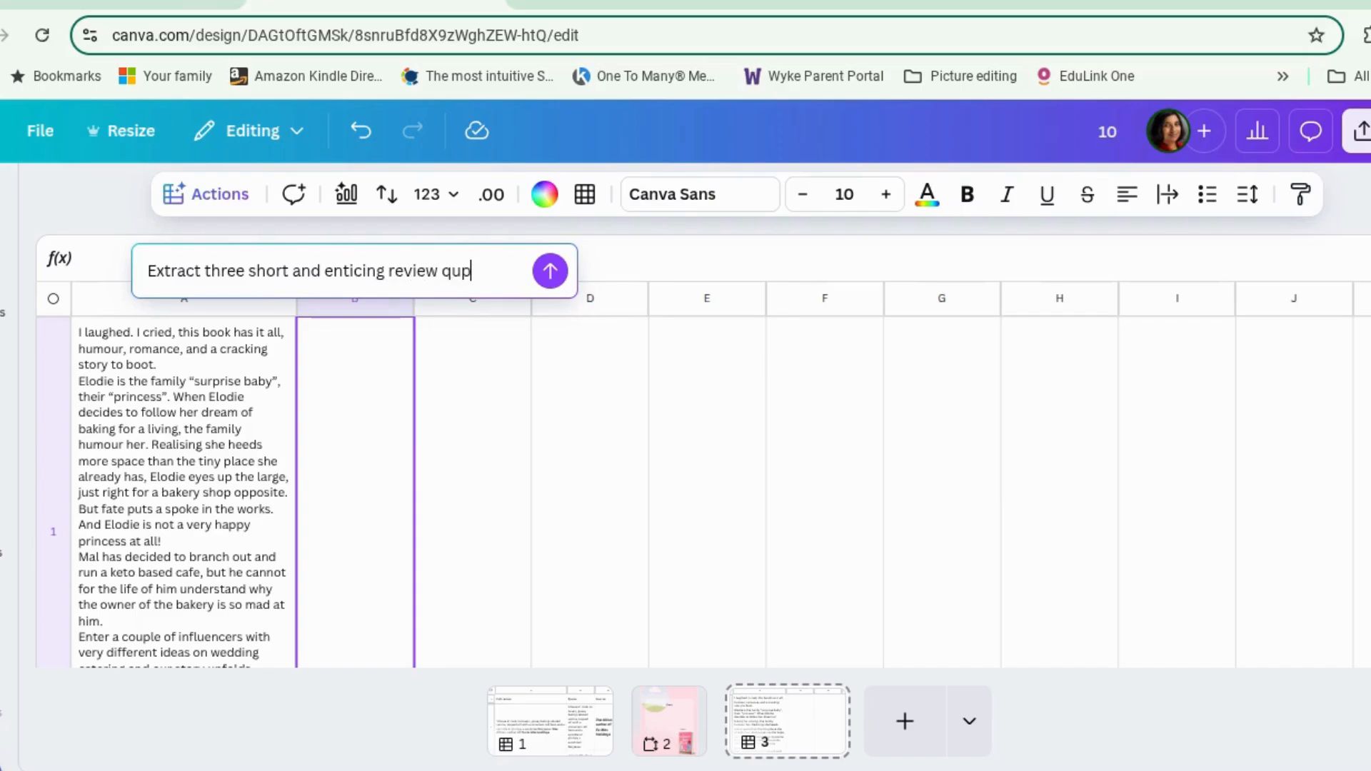
key("BackSpace")
key("BackSpace")
key("BackSpace")
key("BackSpace")
type("otes from")
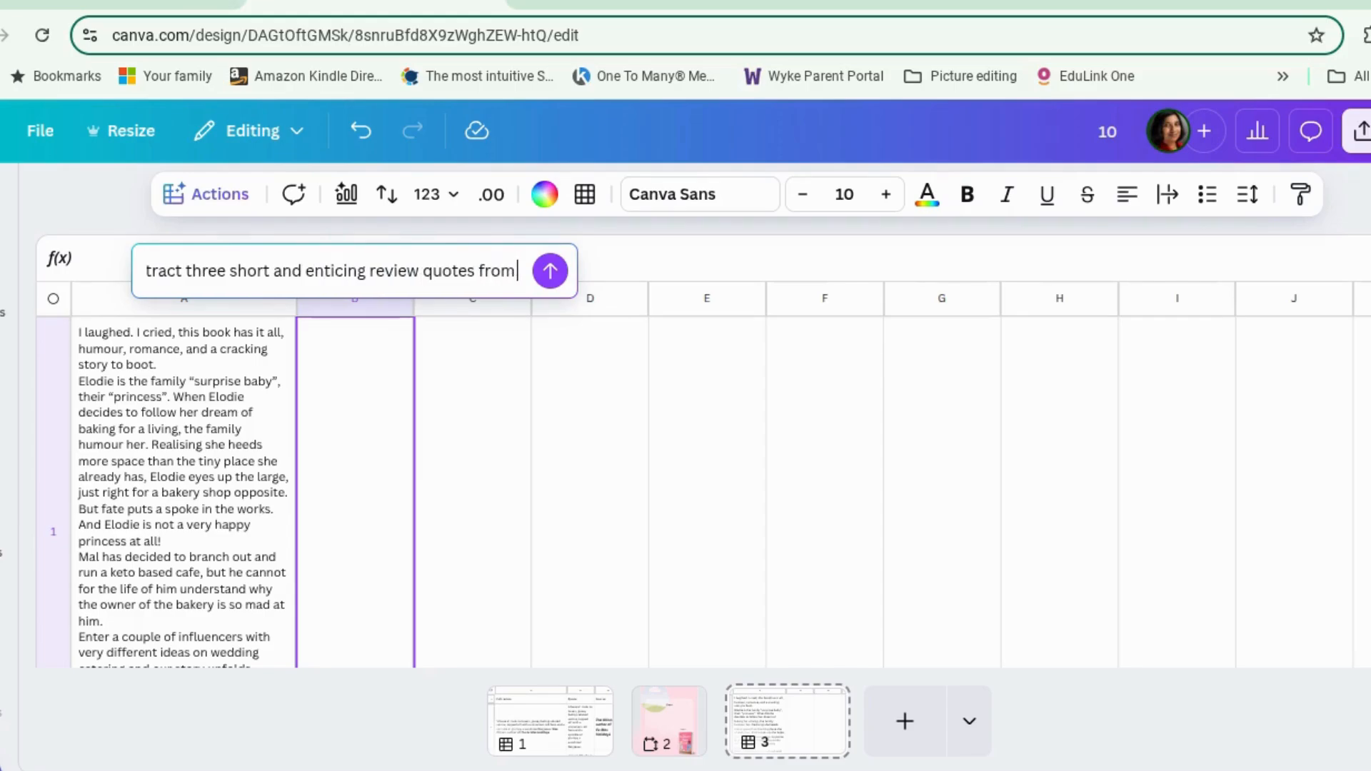
type(" column")
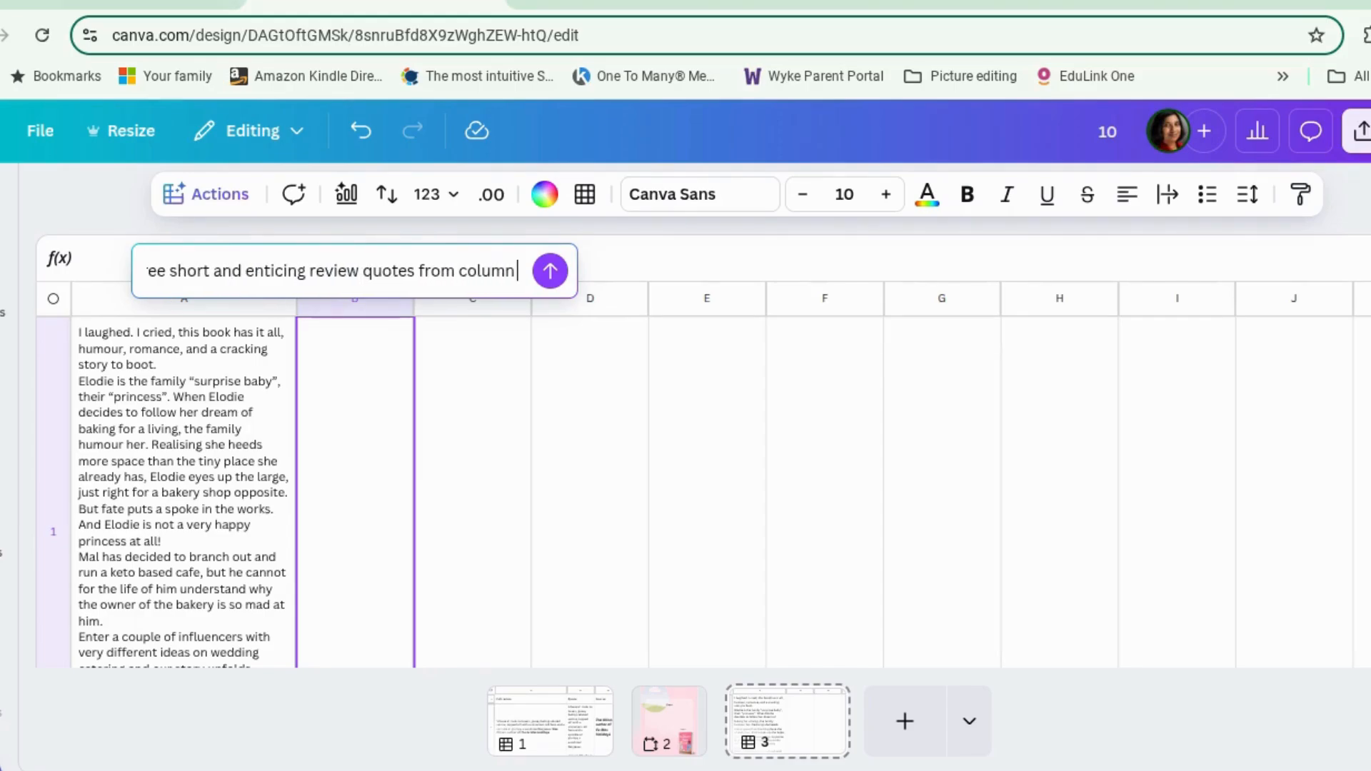
type(" A")
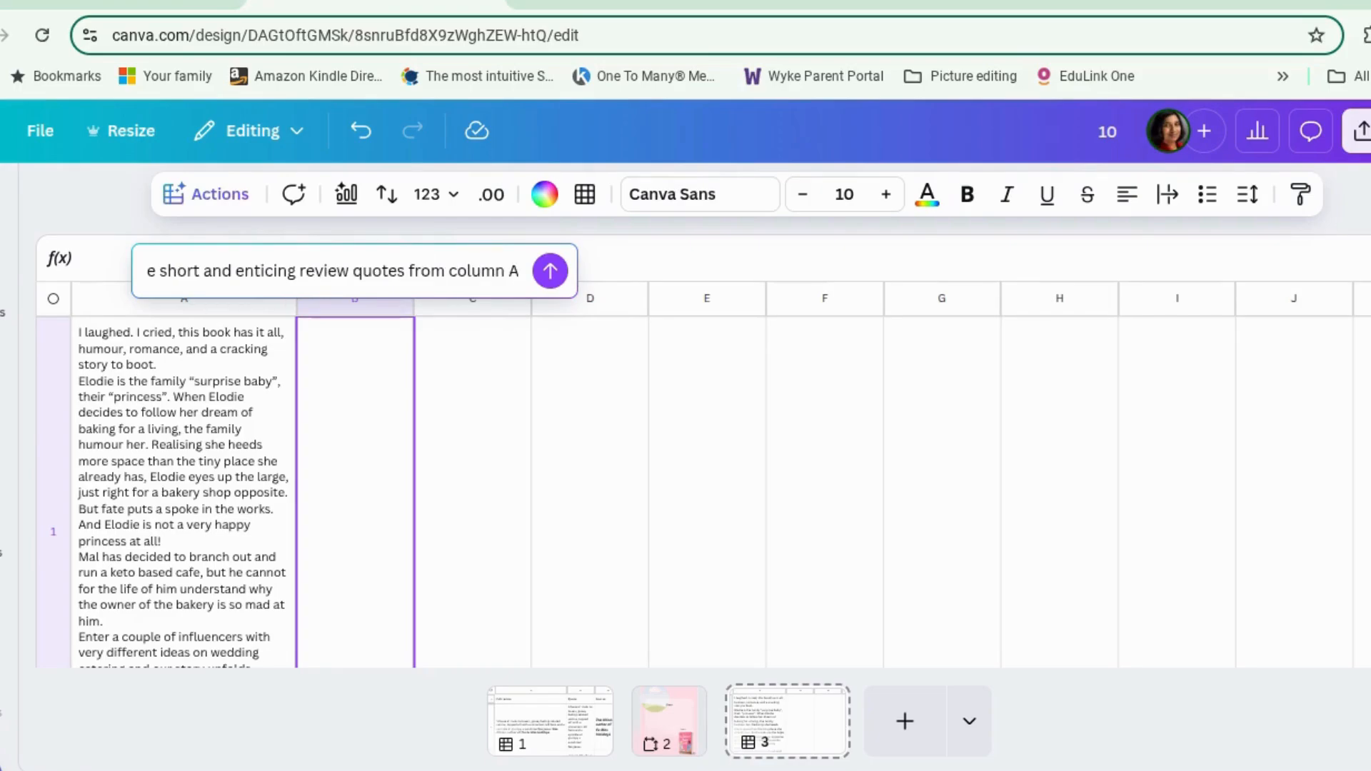
Step: Add "for social media posts to sell this book," before "from column A" in the prompt, then generate the quotes and insert them in B1
left_click(407, 275)
type("for social medi")
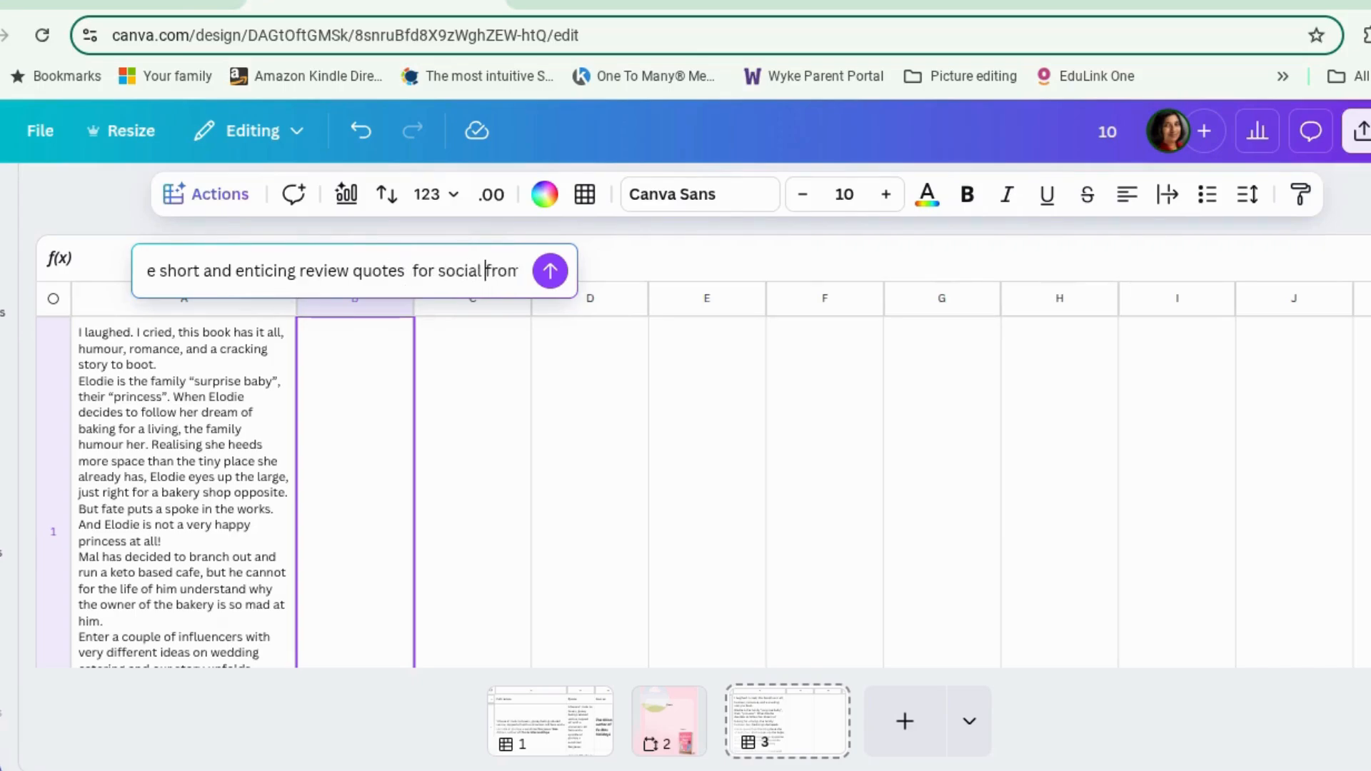
type("a posts")
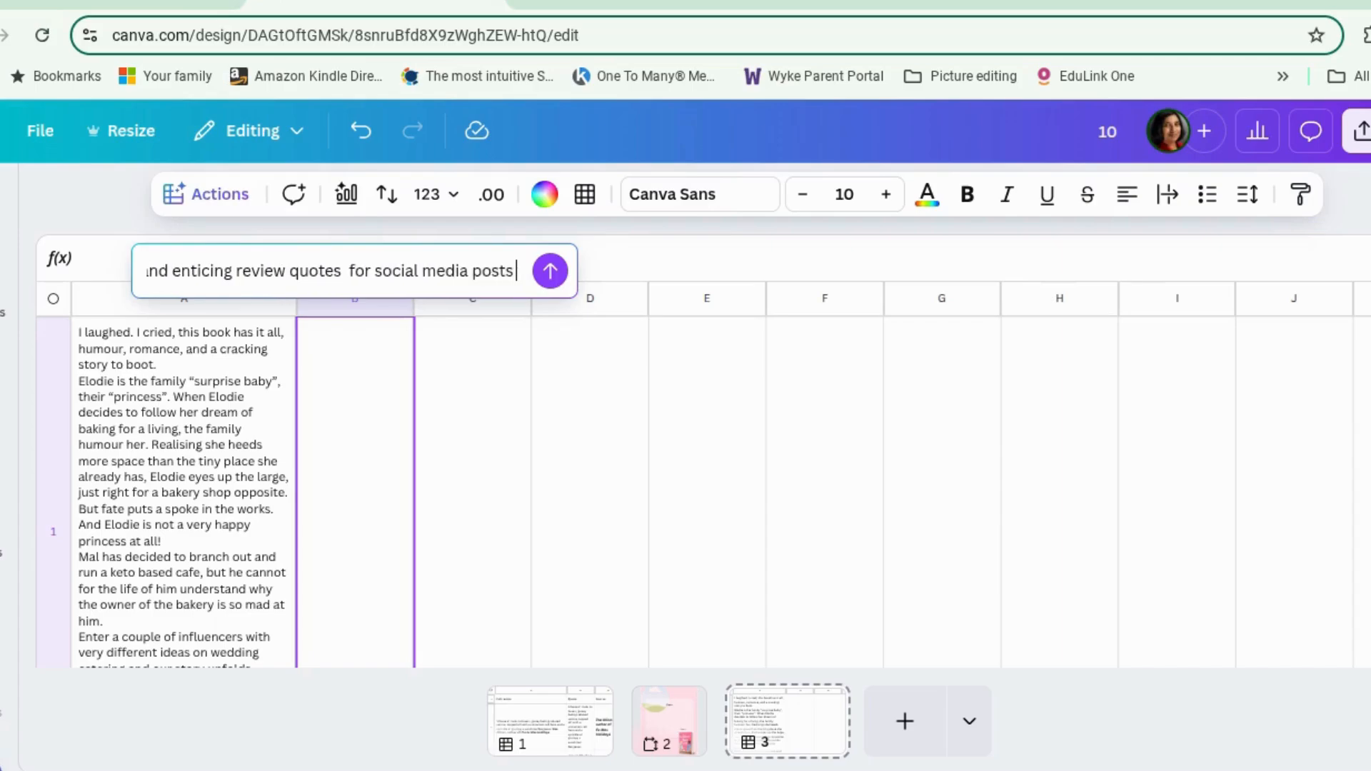
type(" to sell")
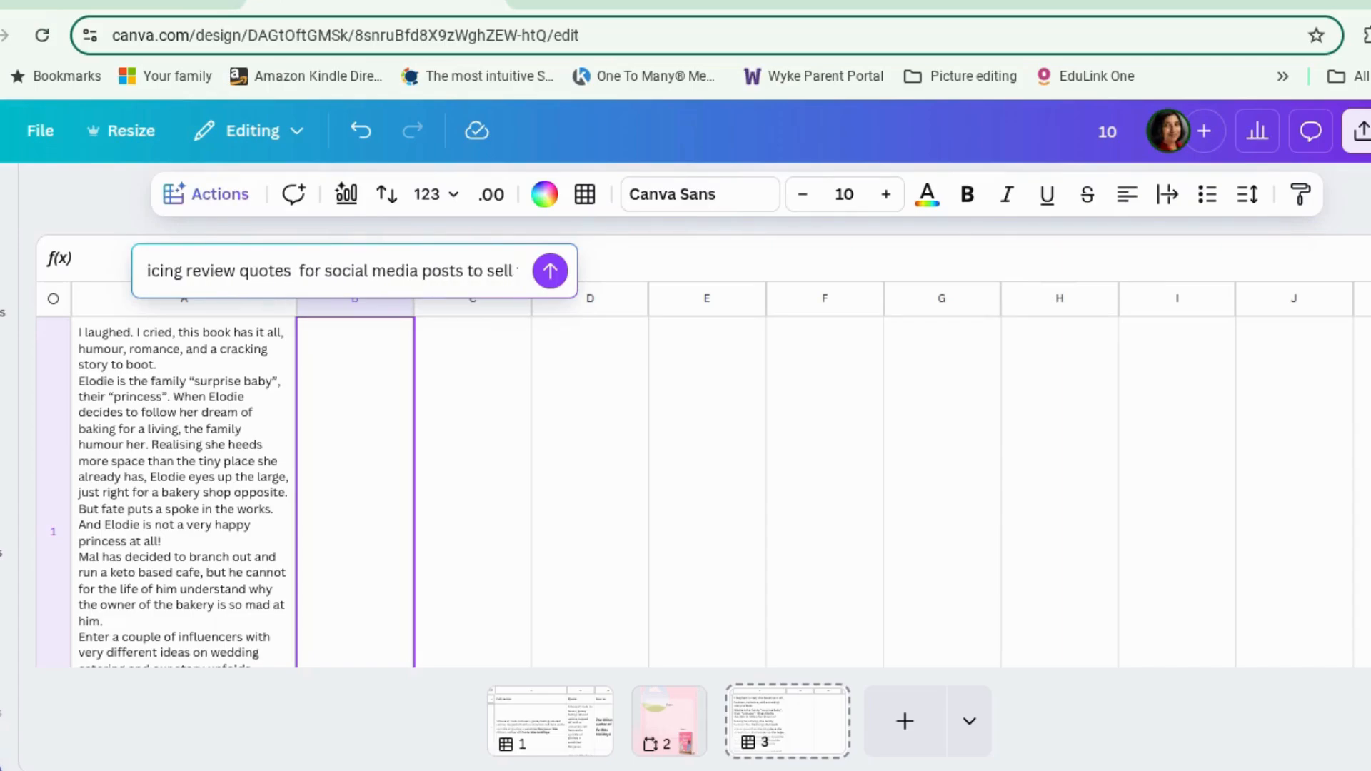
type(" this book,")
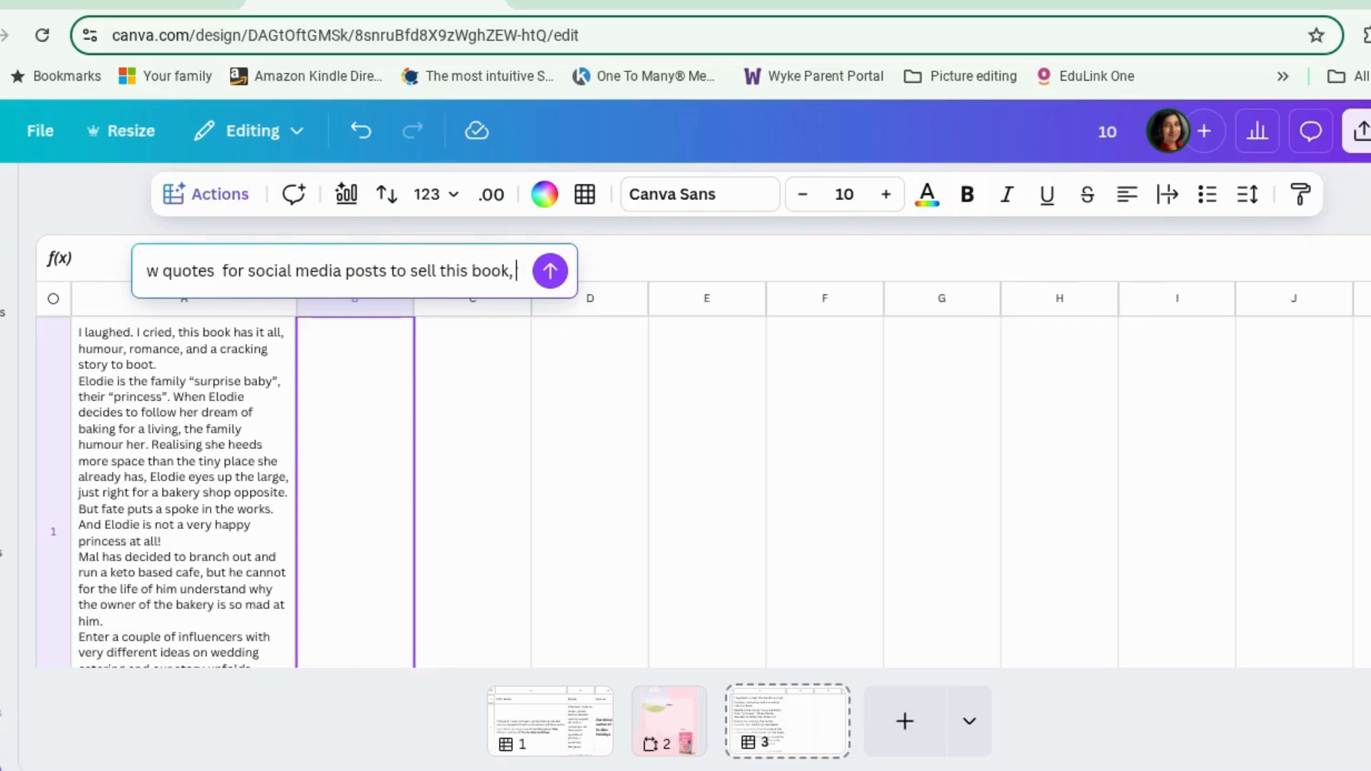
left_click(550, 271)
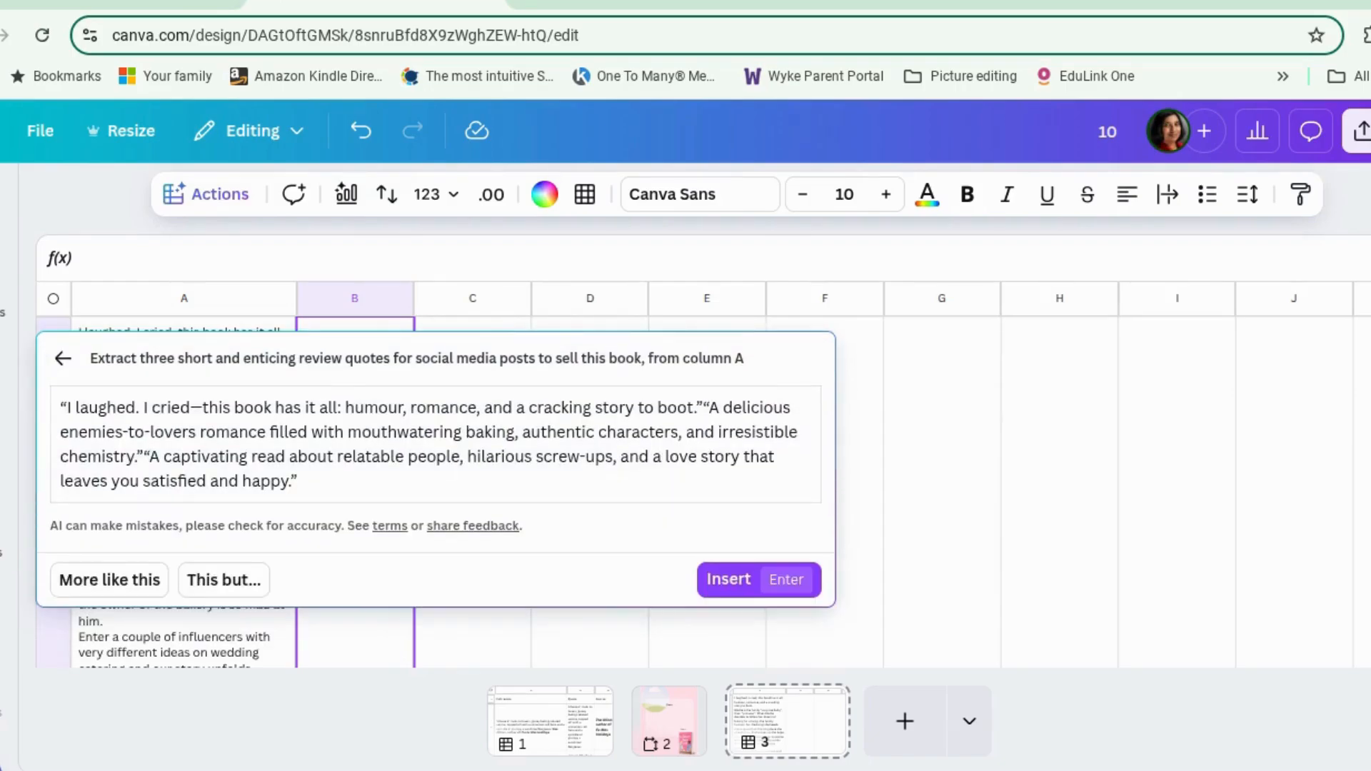
left_click(728, 578)
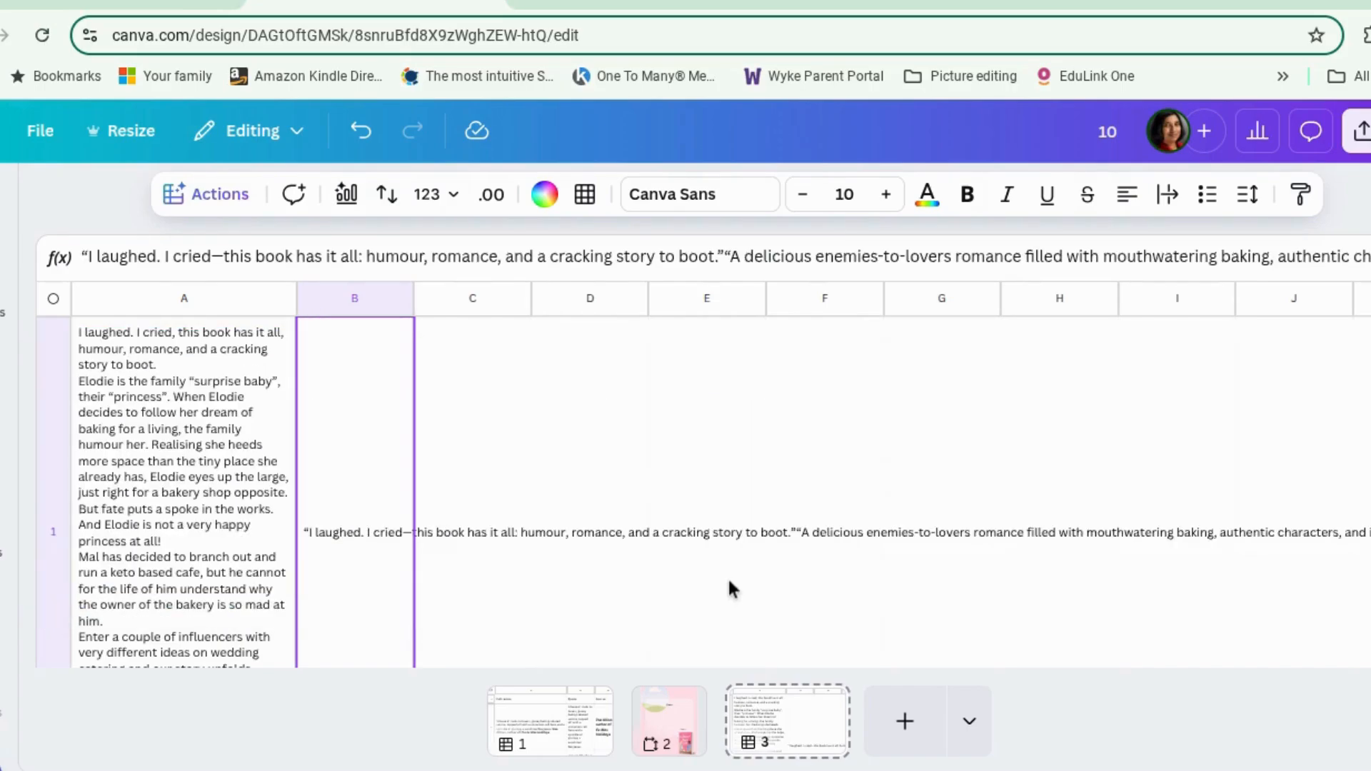
Step: Wrap the text in column B and read through the generated quotes in B1
left_click(377, 294)
left_click(1170, 197)
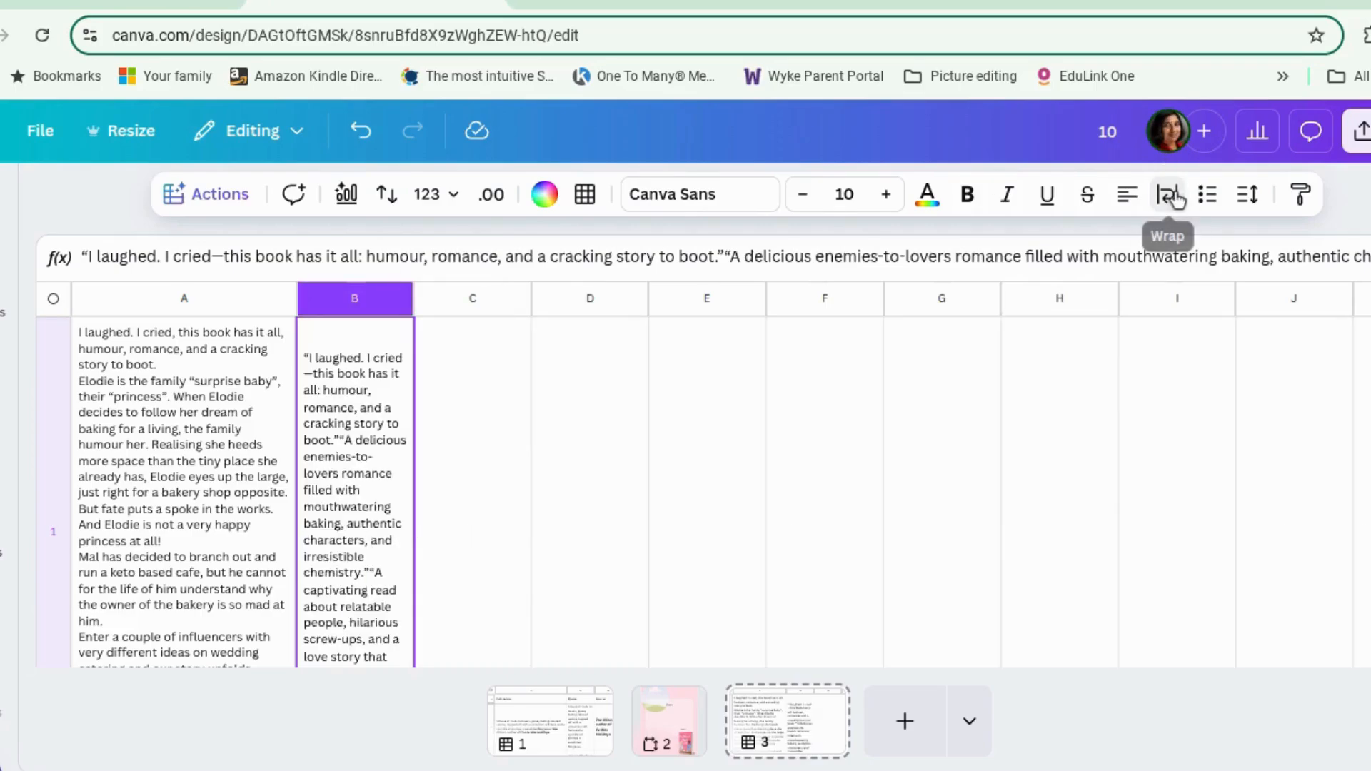
scroll(410, 466, "down", 2)
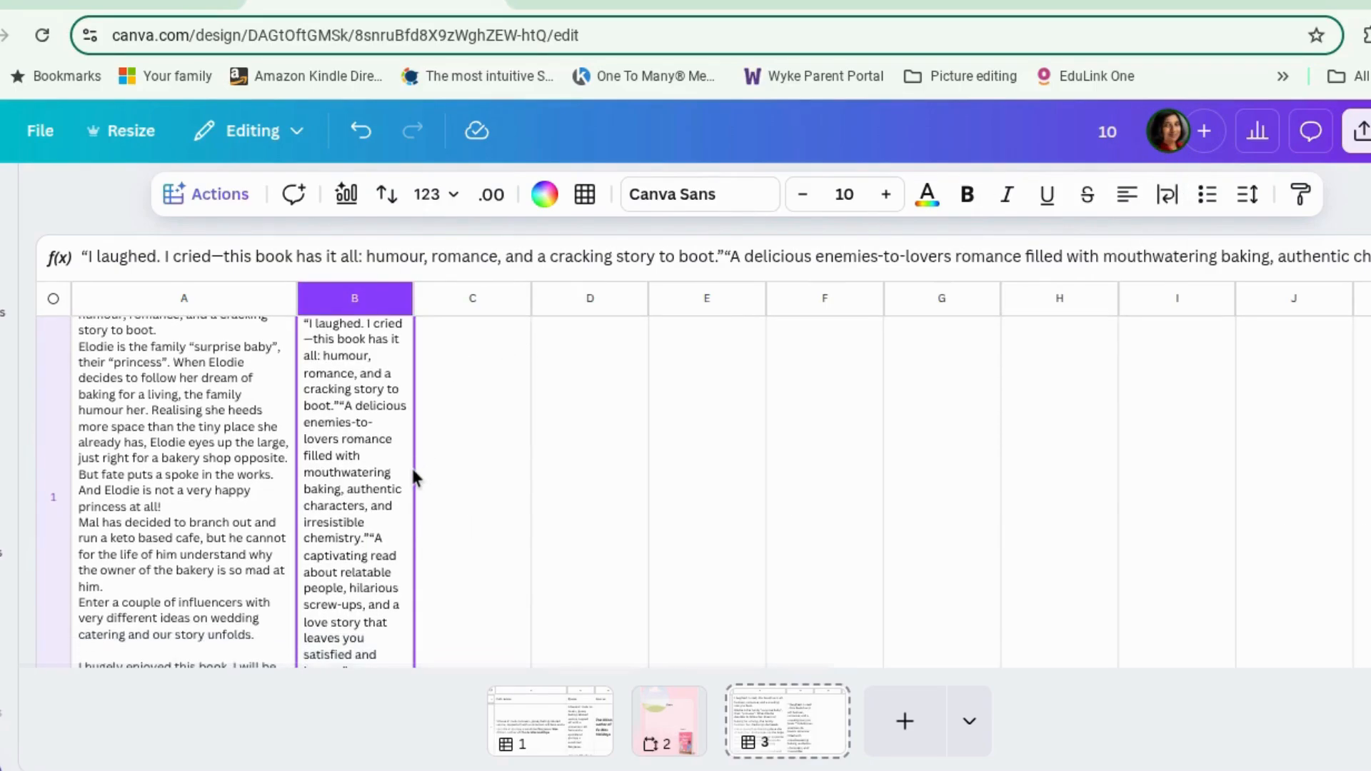
scroll(413, 473, "down", 1)
scroll(410, 465, "down", 2)
scroll(389, 546, "up", 1)
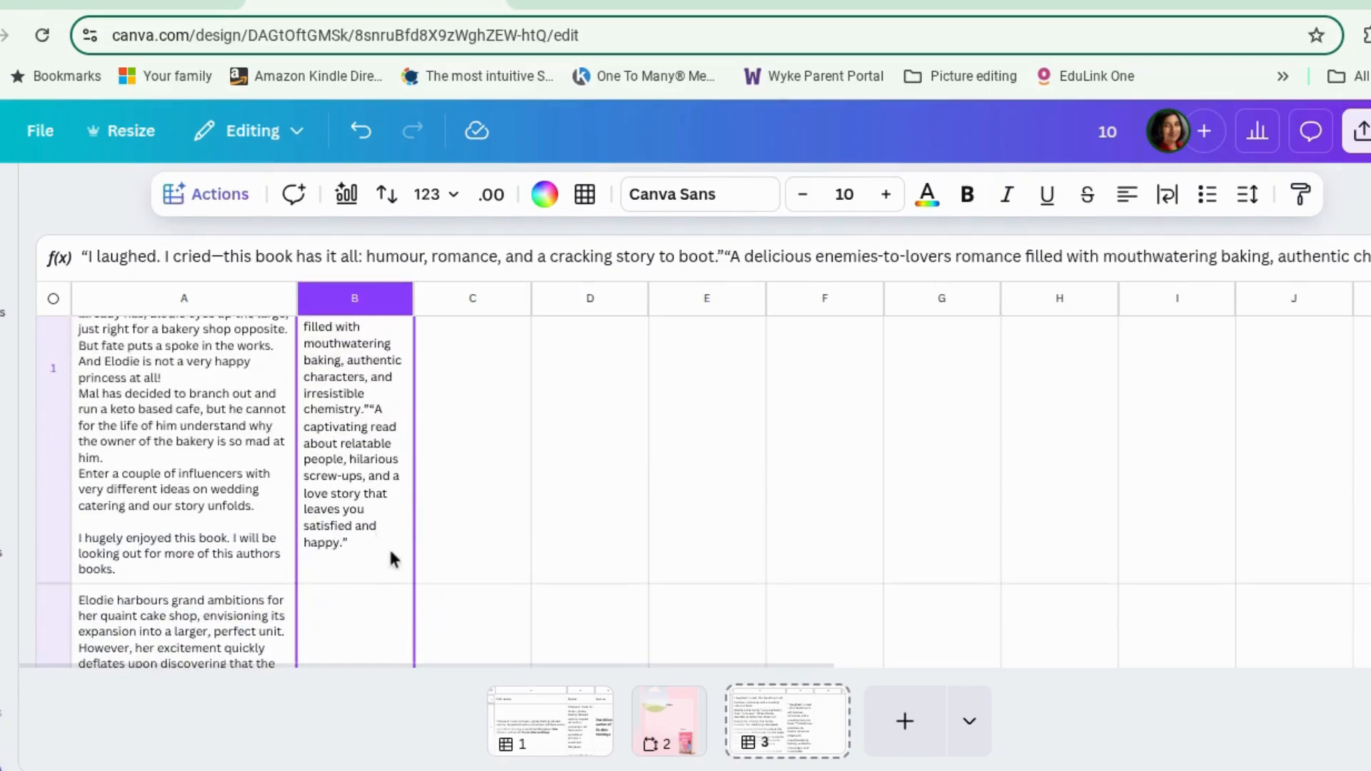
Step: Generate quotes for cells B2 and B3 with Fill empty cells and insert them beside the second and third reviews
left_click(360, 131)
scroll(381, 534, "down", 6)
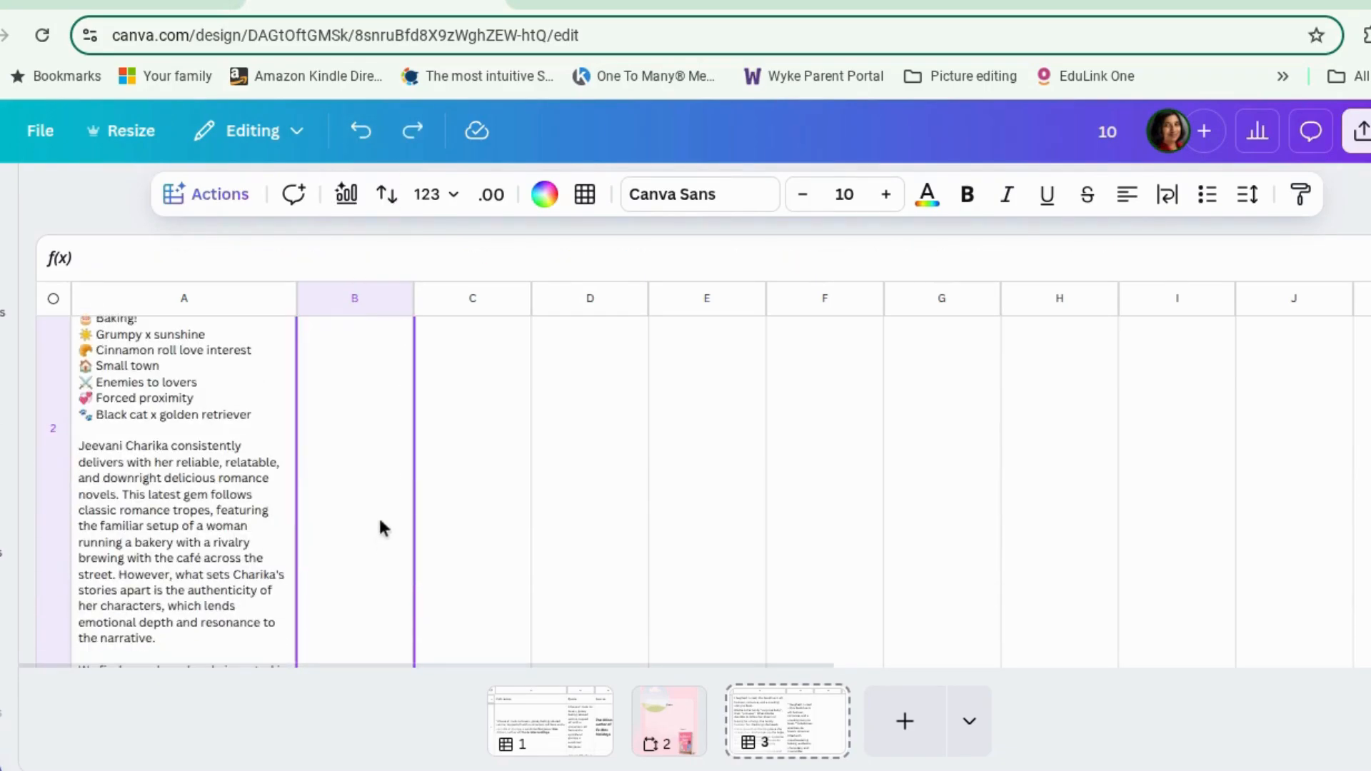
scroll(380, 521, "down", 6)
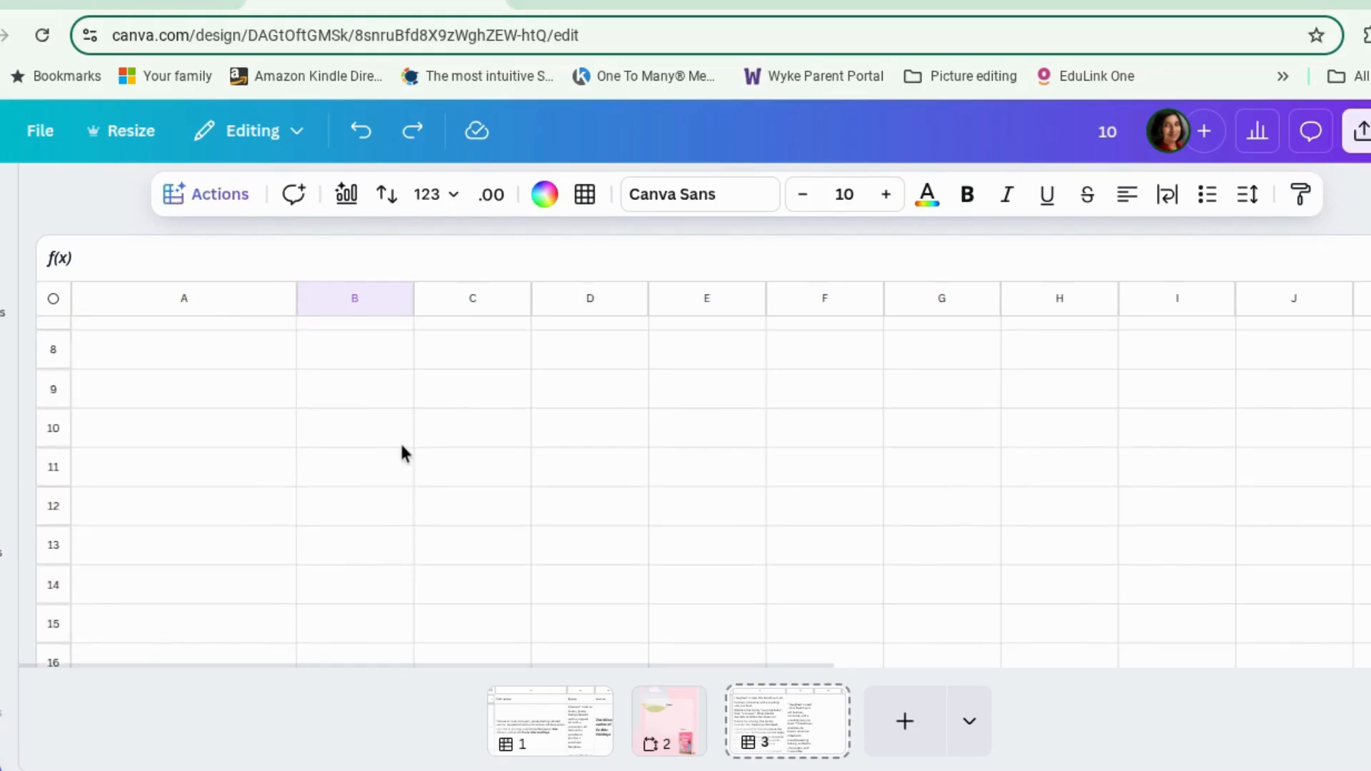
scroll(401, 442, "up", 6)
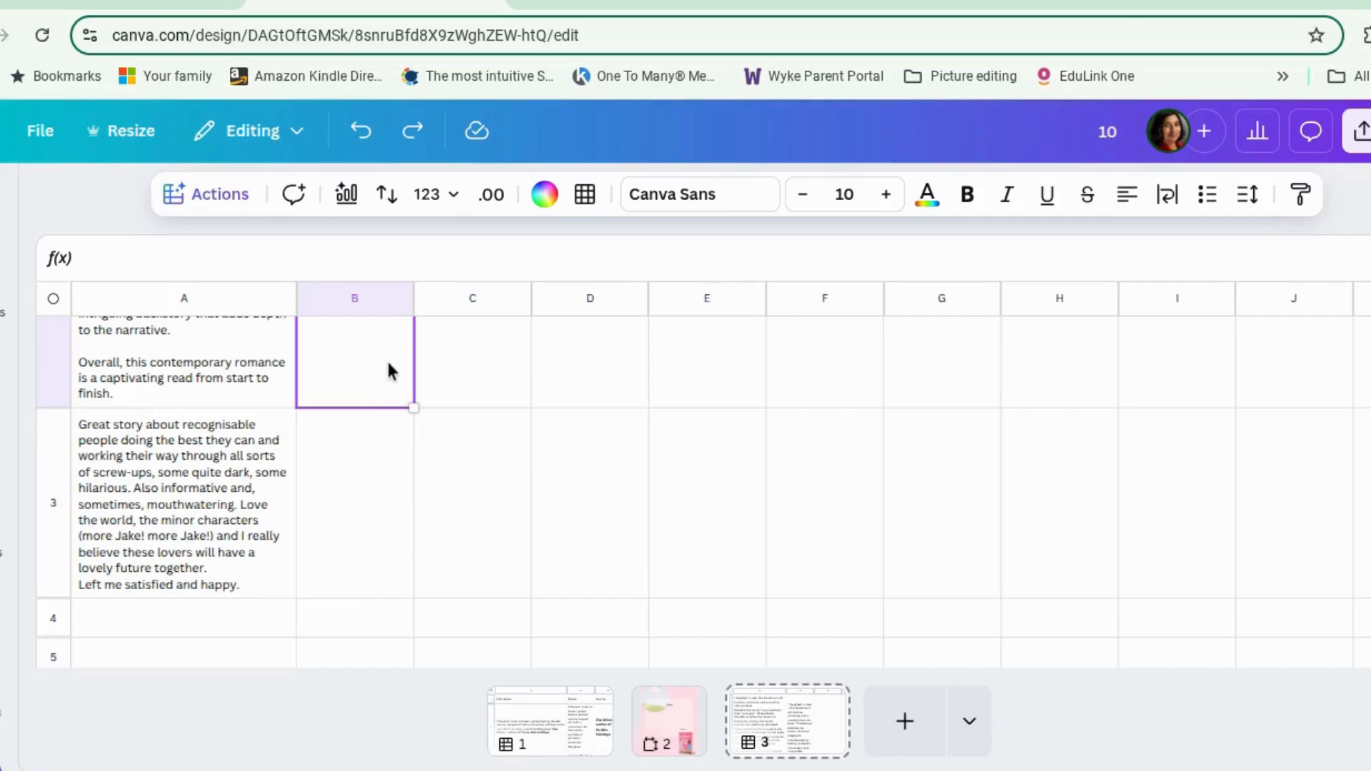
left_click(388, 534, "shift")
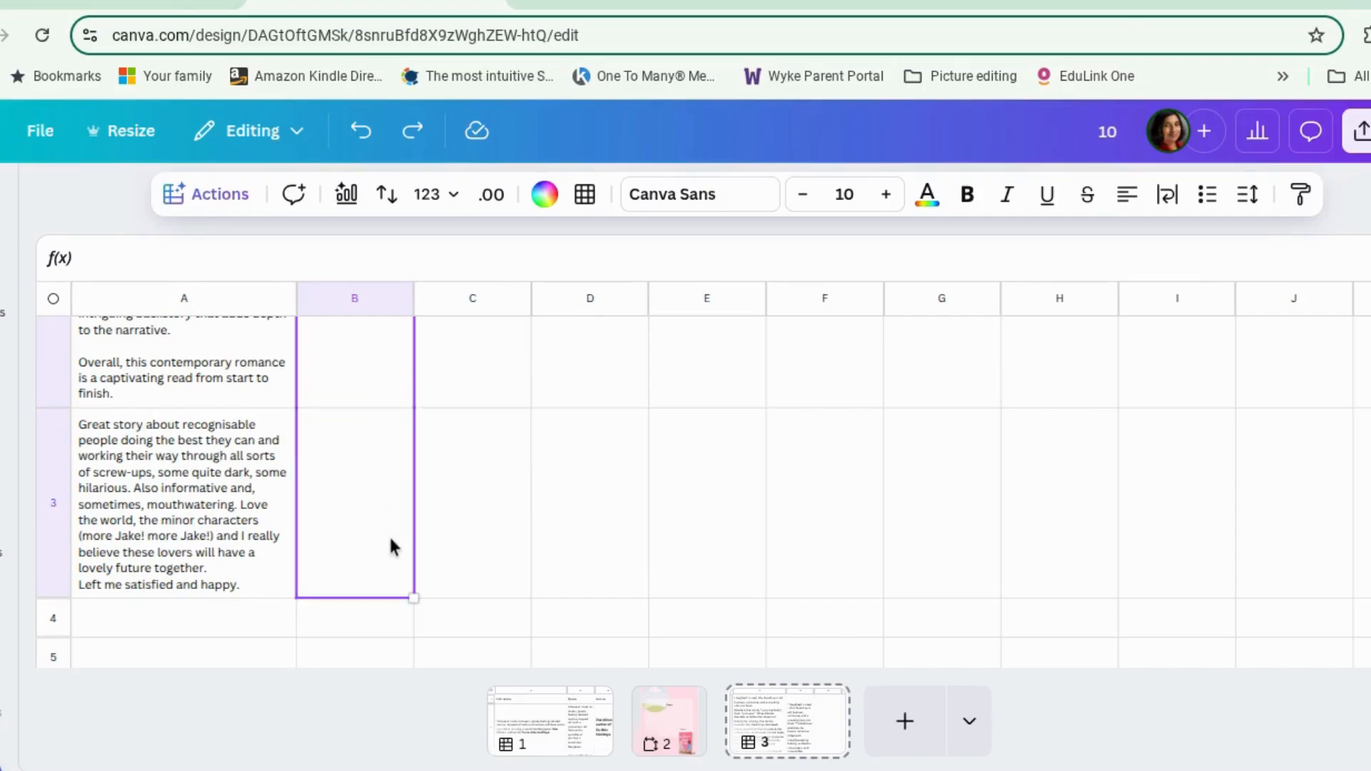
left_click(230, 200)
left_click(282, 391)
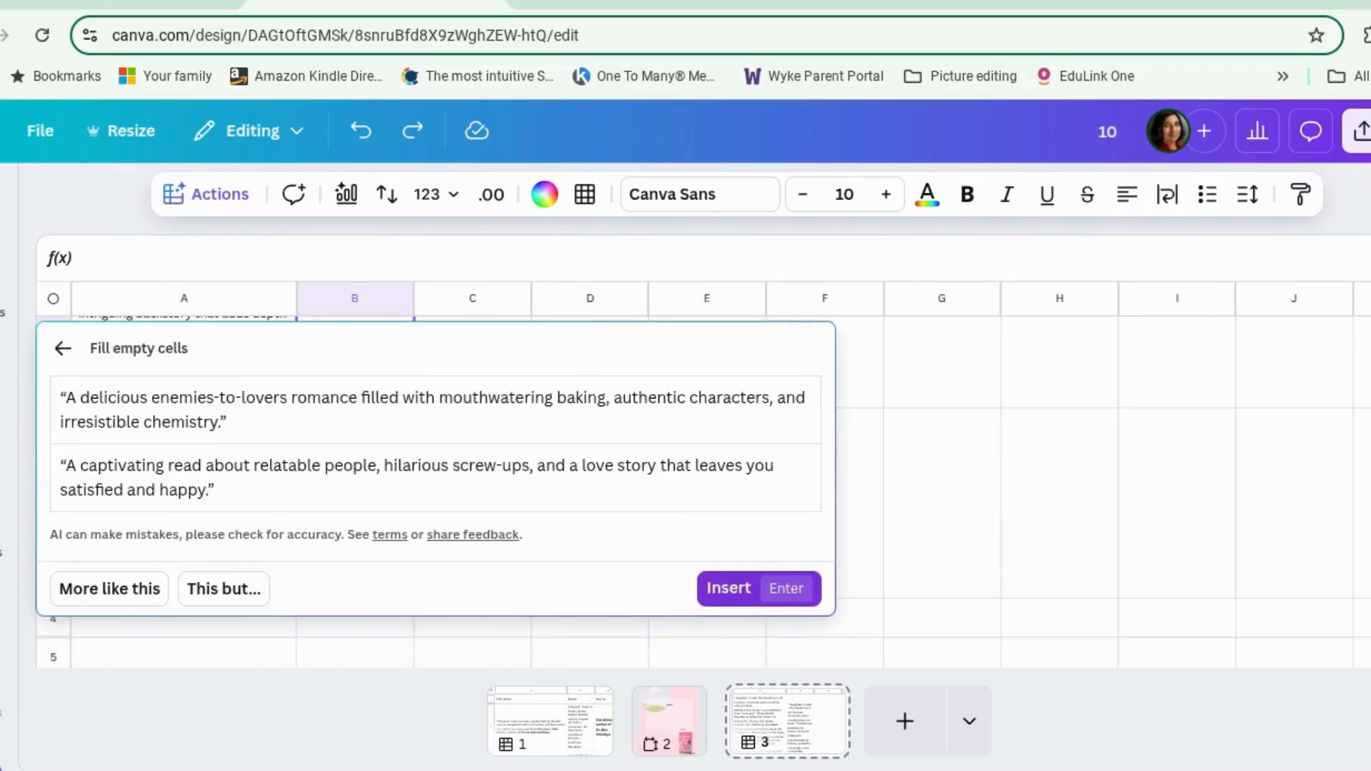
left_click(727, 590)
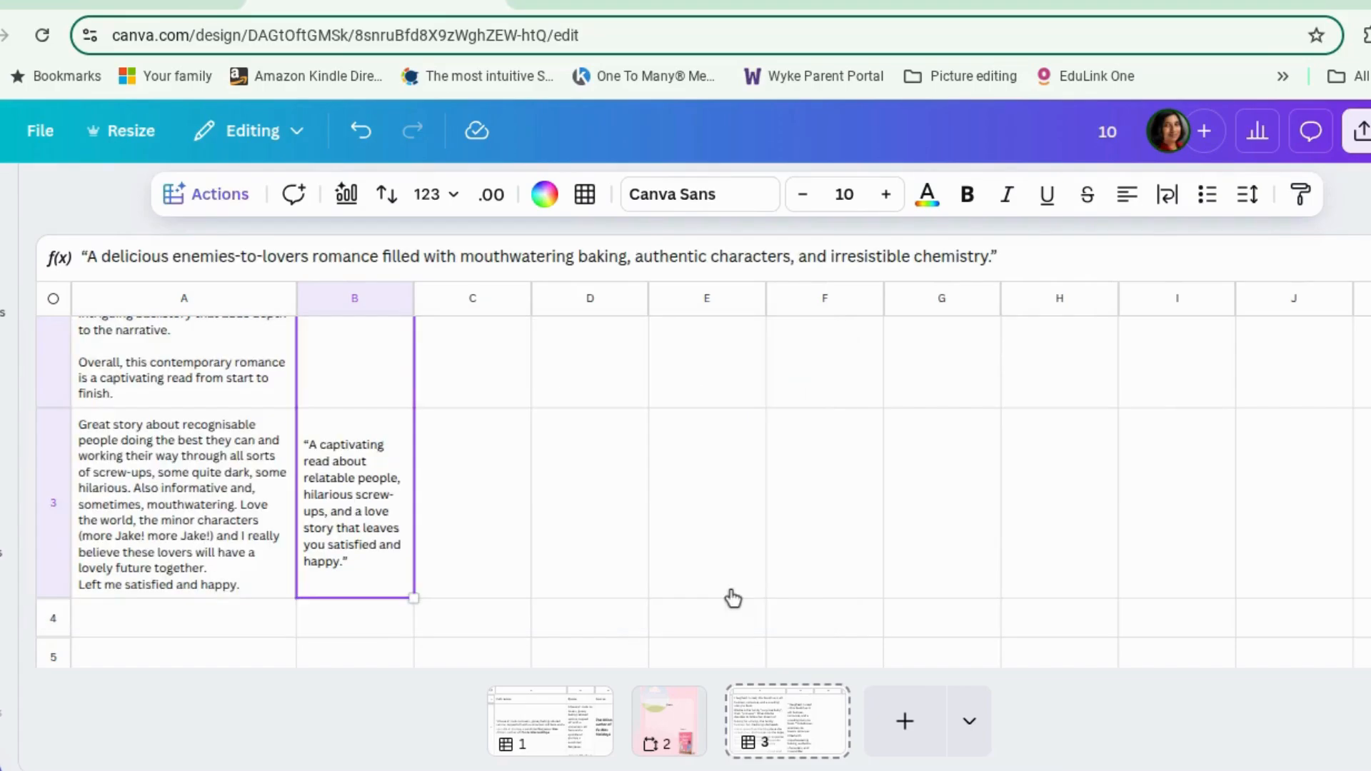
Step: Compare the quotes in column B with the full reviews beside them in column A
scroll(217, 606, "up", 3)
scroll(217, 605, "up", 4)
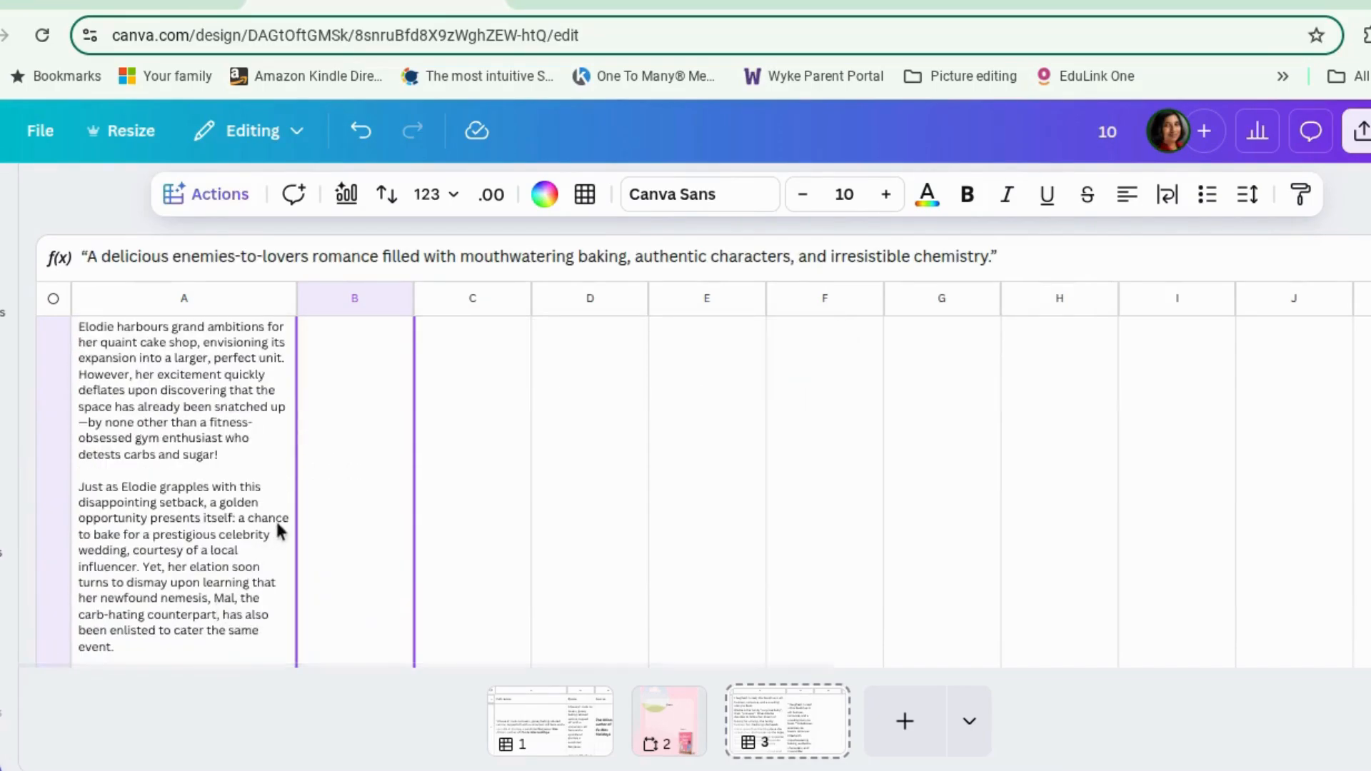
scroll(277, 543, "up", 4)
scroll(275, 581, "down", 2)
scroll(246, 583, "down", 10)
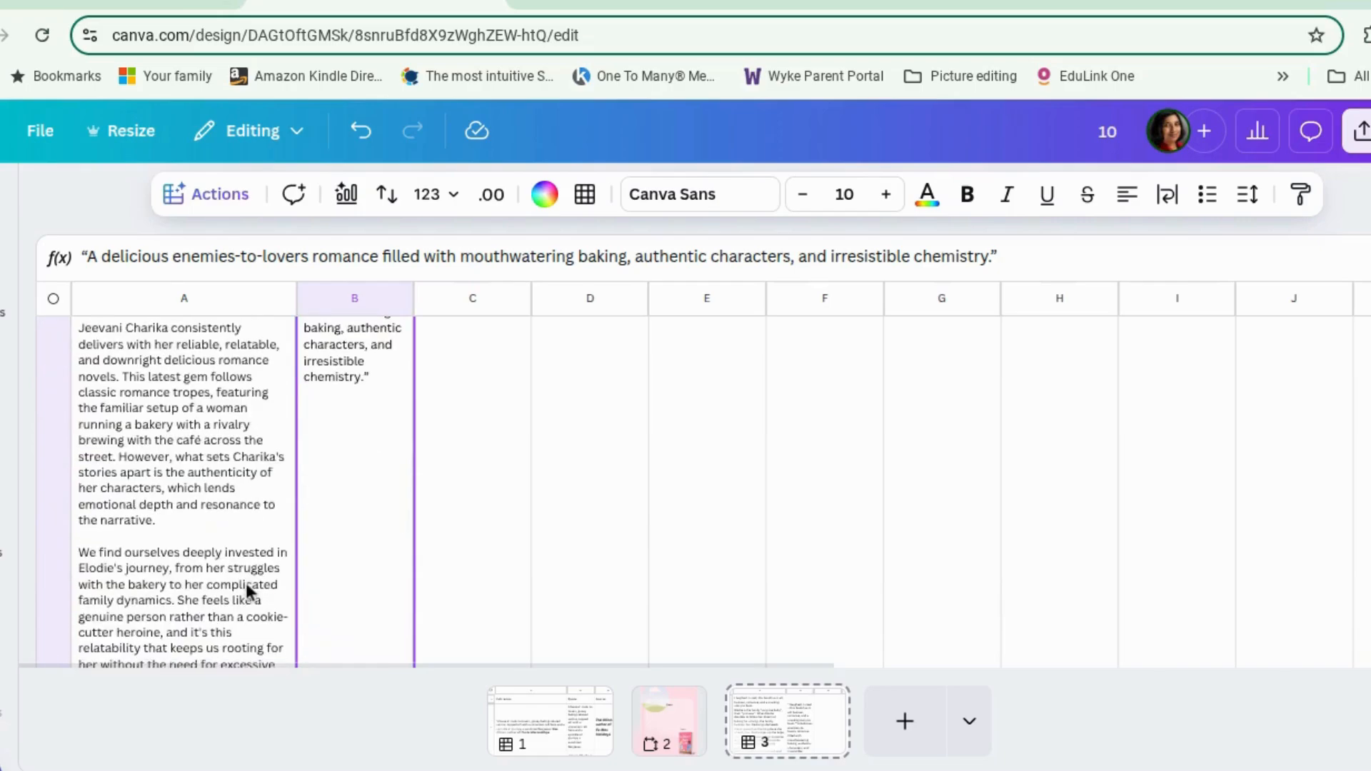
scroll(245, 579, "down", 2)
scroll(246, 582, "up", 10)
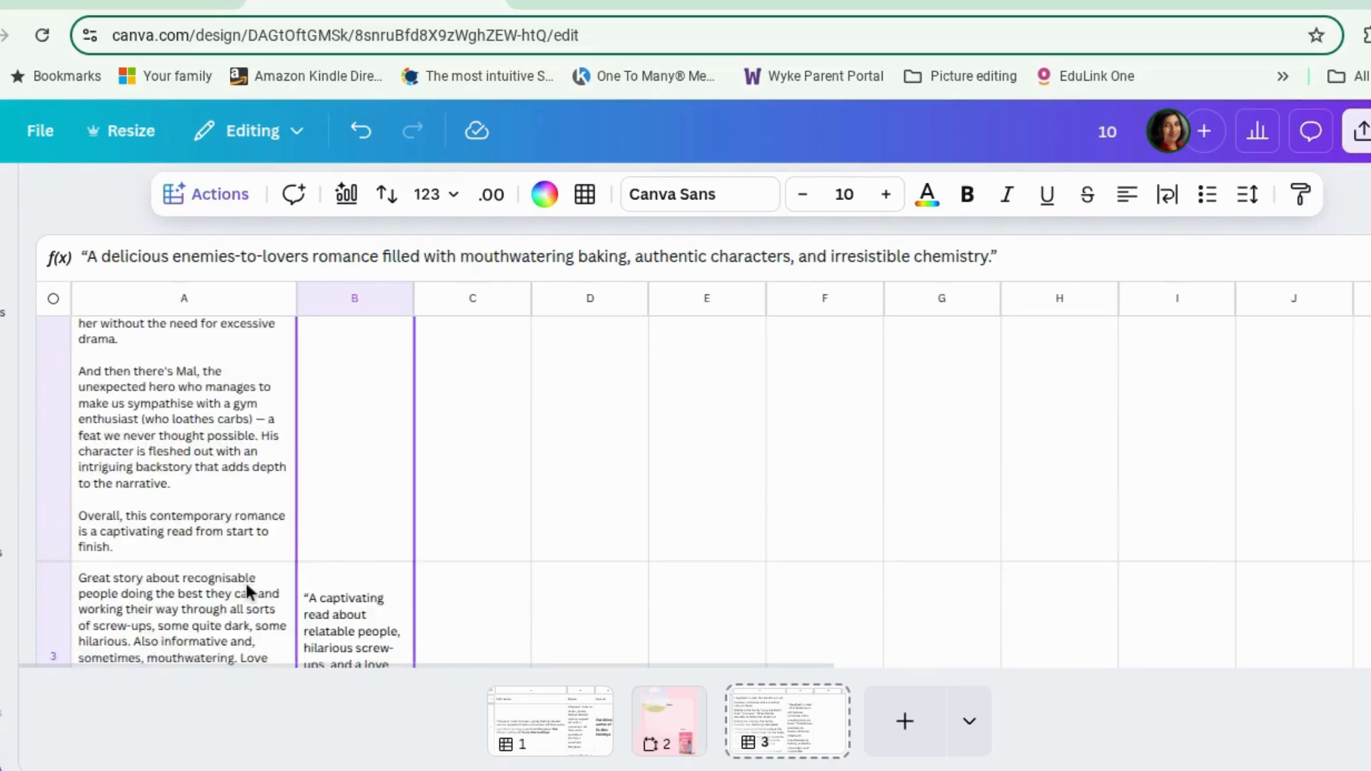
scroll(245, 582, "up", 10)
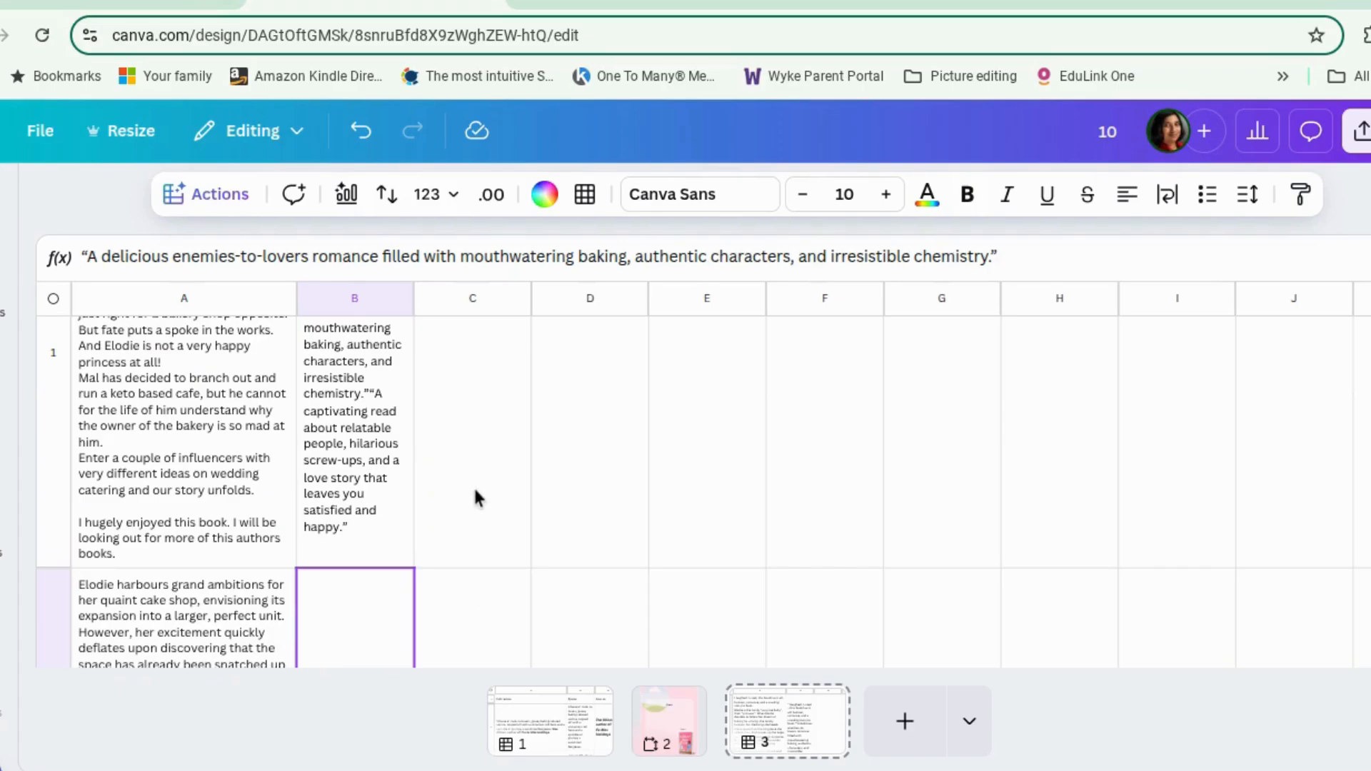
Step: Browse the available sheet actions and open the Translate options for selected cells
scroll(500, 321, "up", 3)
left_click(502, 300)
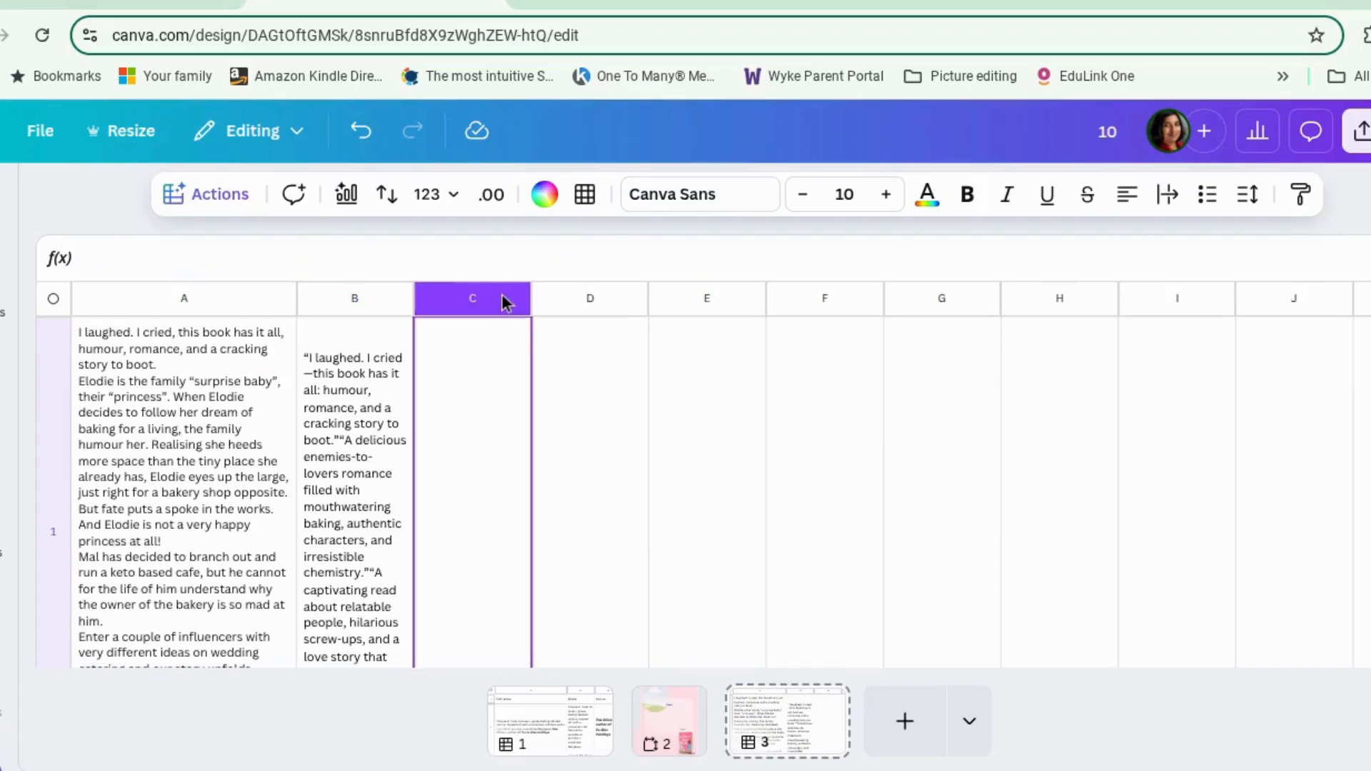
left_click(222, 196)
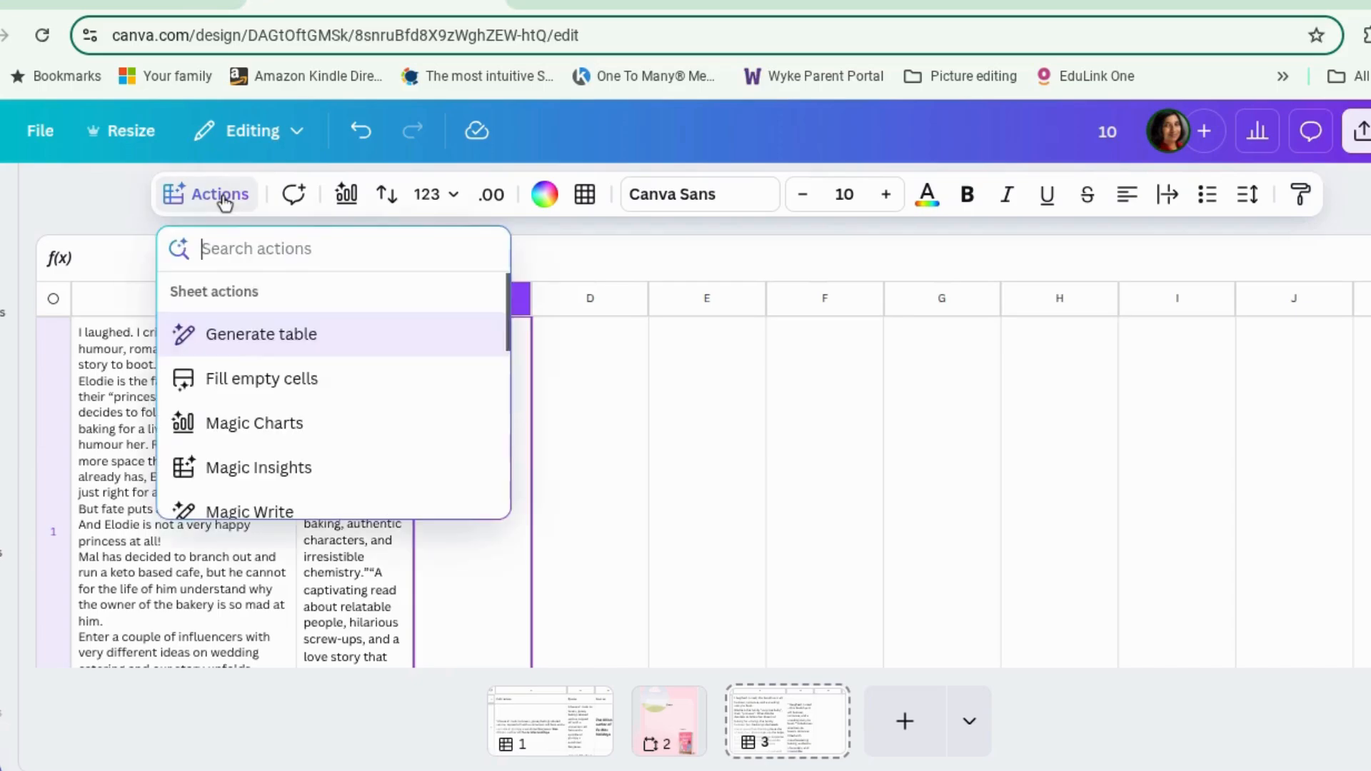
scroll(278, 428, "down", 5)
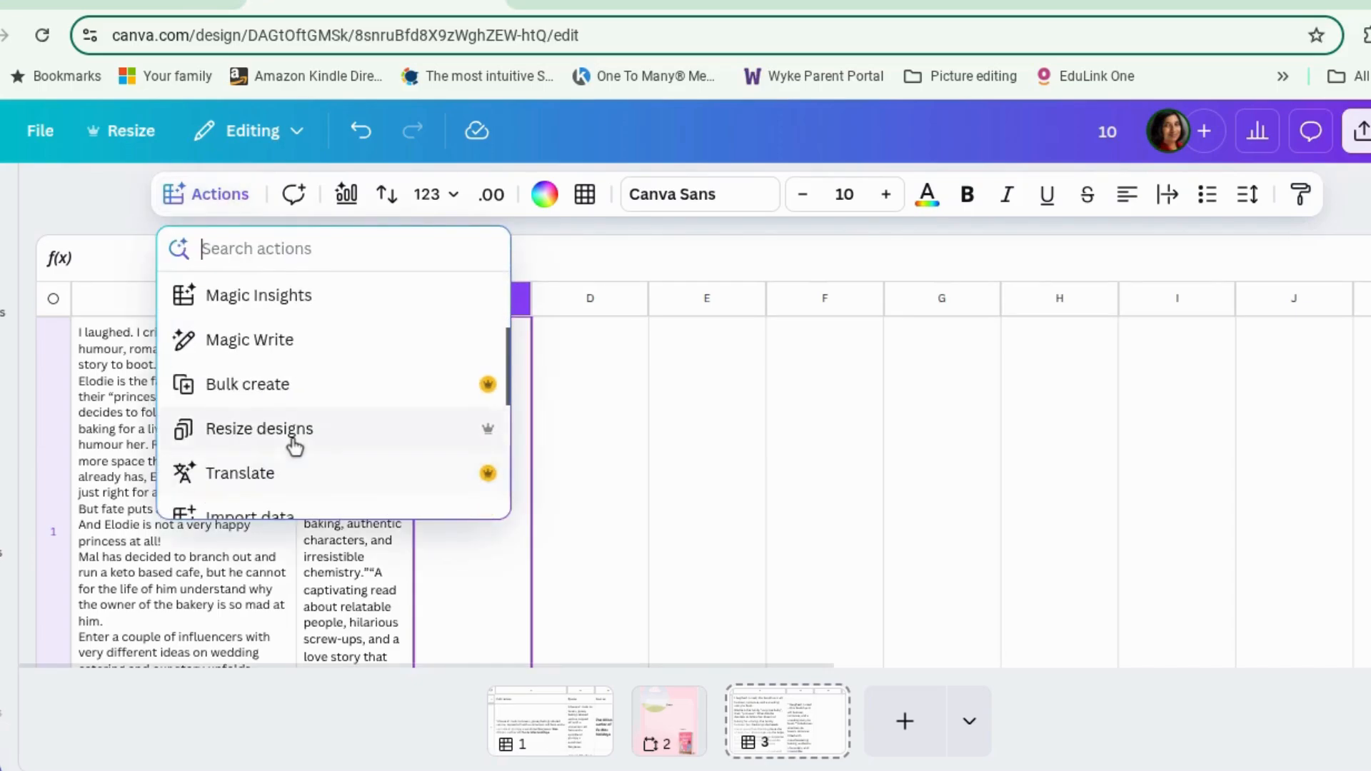
scroll(286, 400, "up", 2)
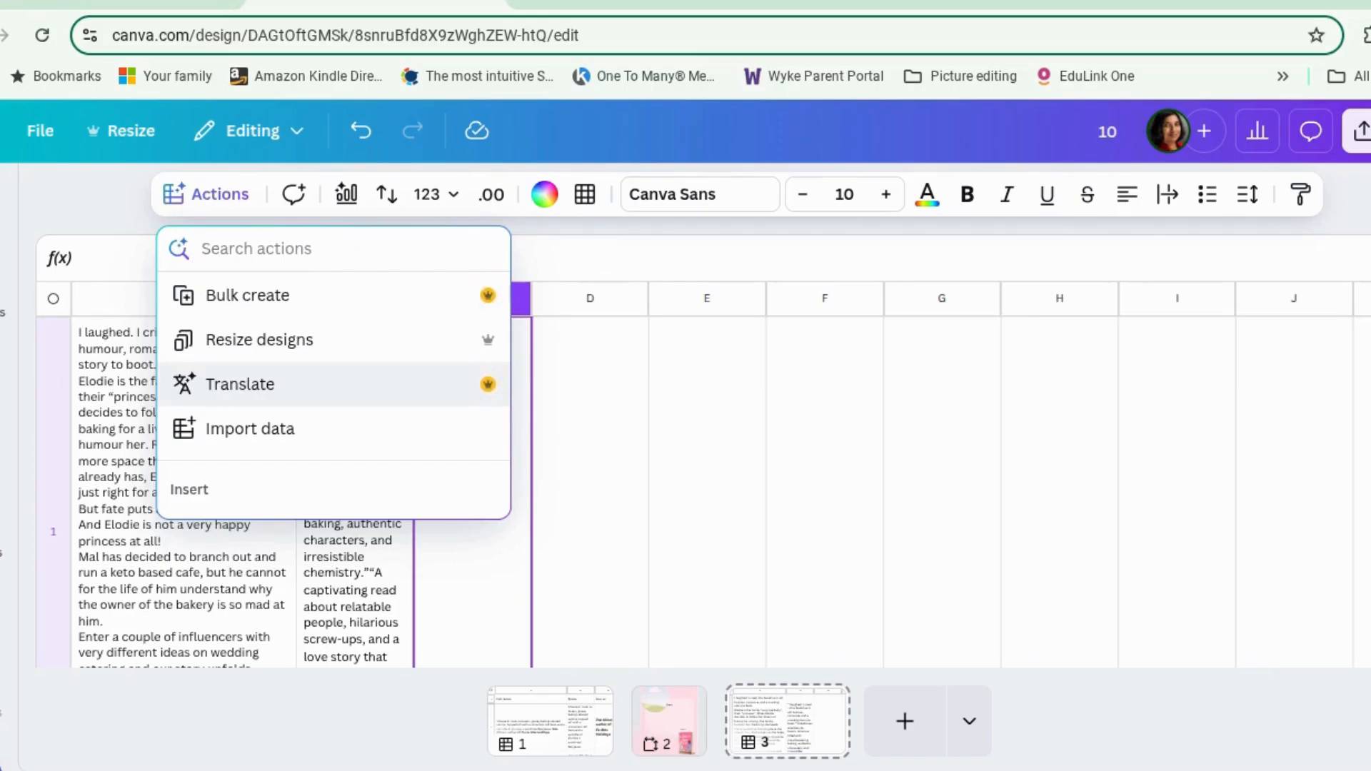
left_click(271, 395)
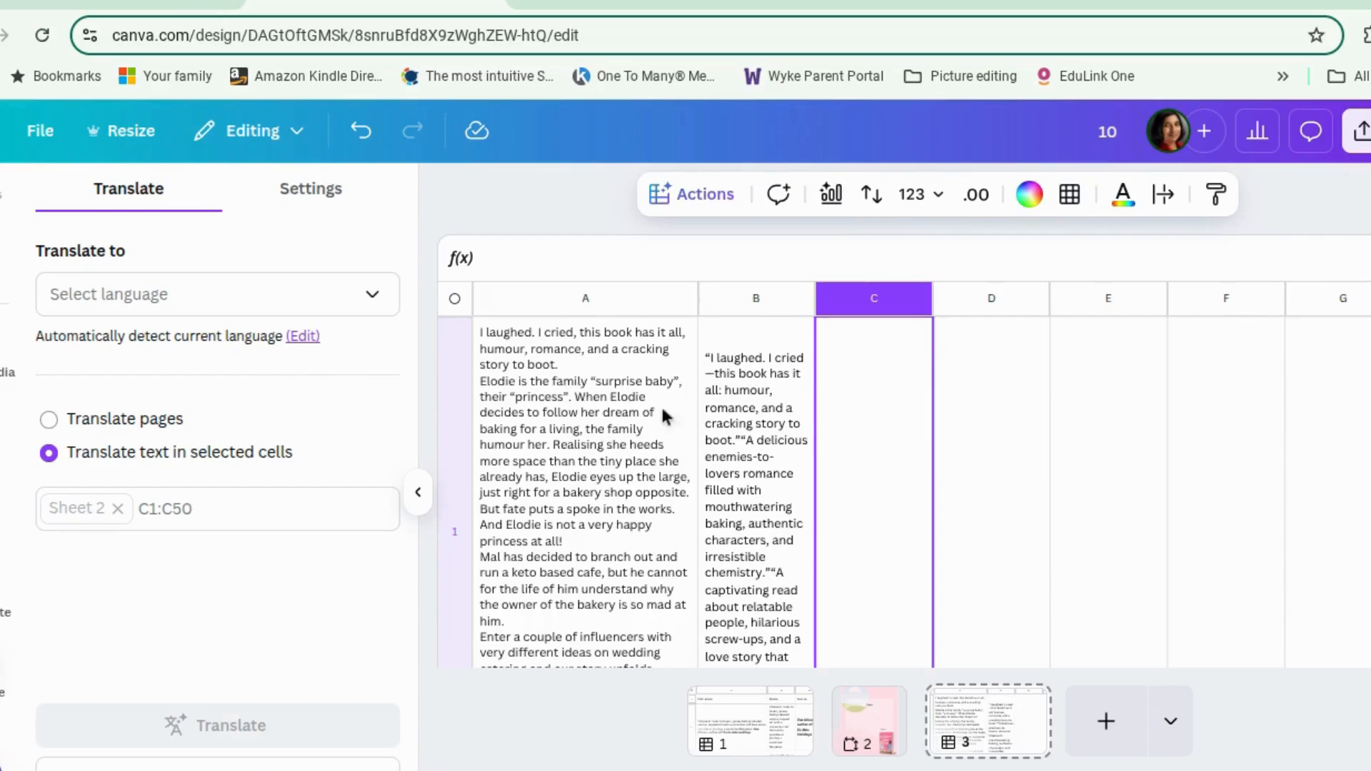
Step: Translate the quotes in cell B1 to Sinhala (Sinhalese) and widen column B to fit the translated text
left_click(744, 342)
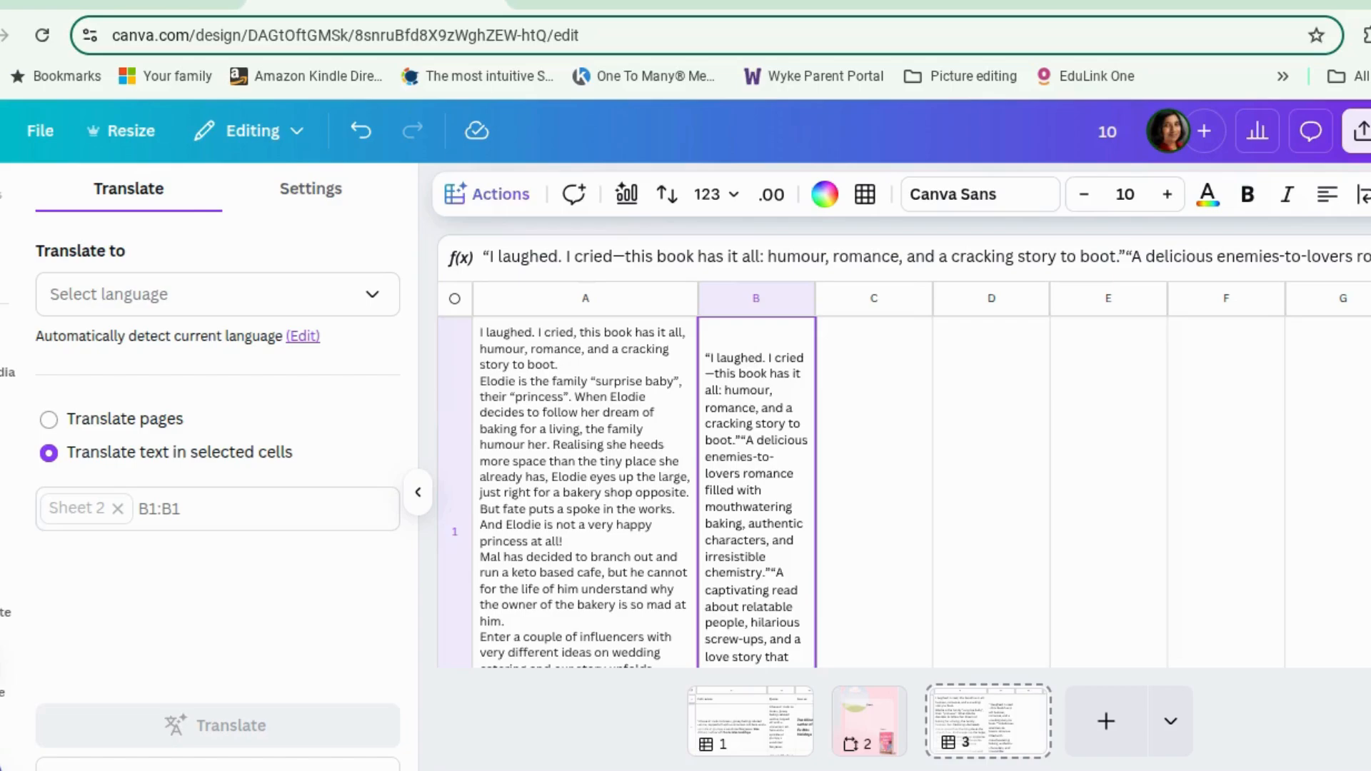
left_click(242, 315)
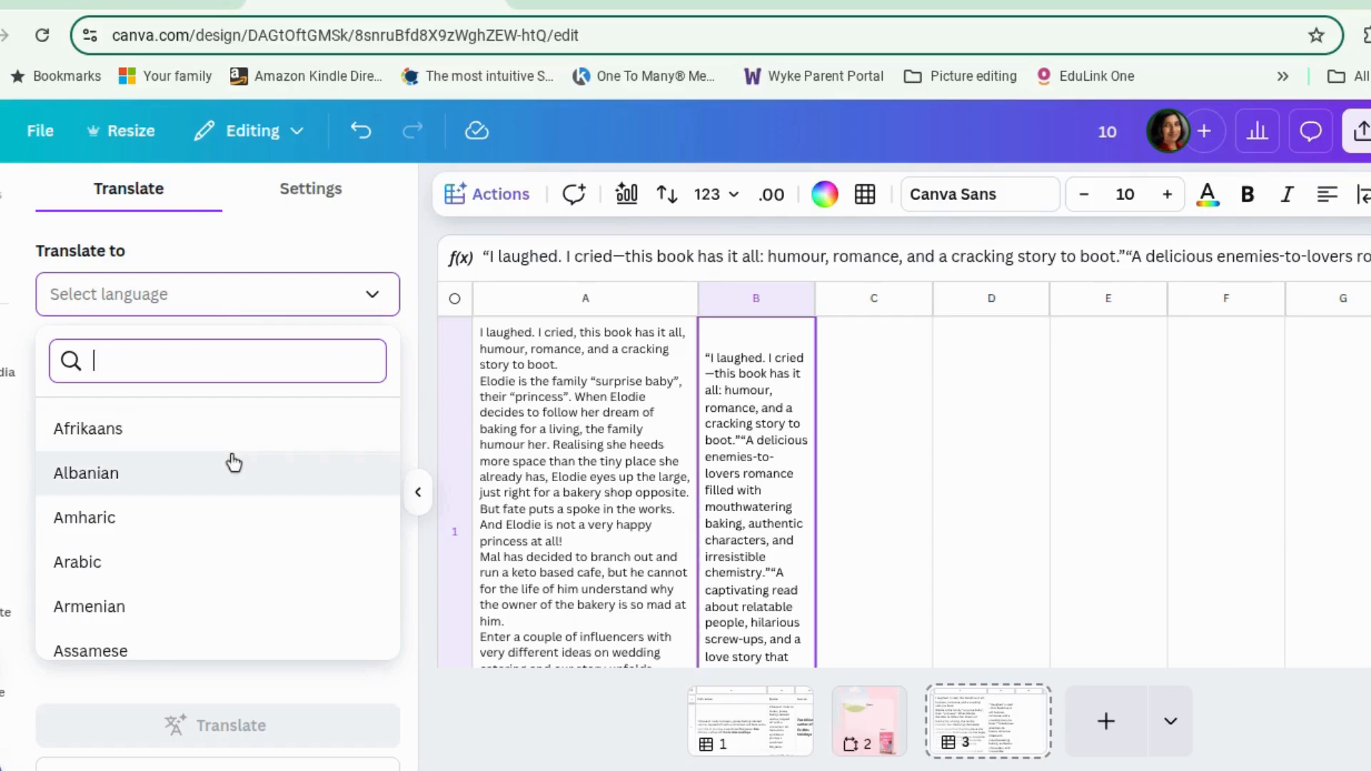
type("sin")
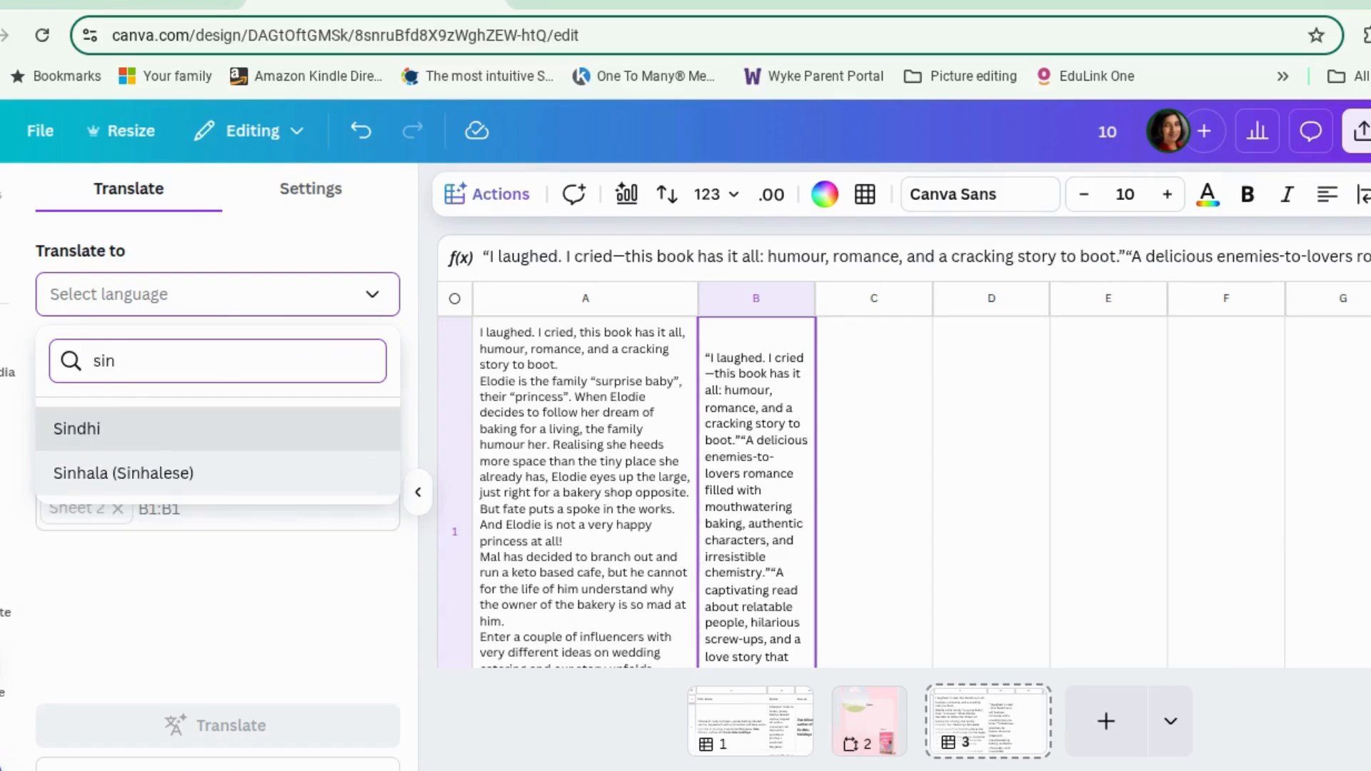
left_click(210, 473)
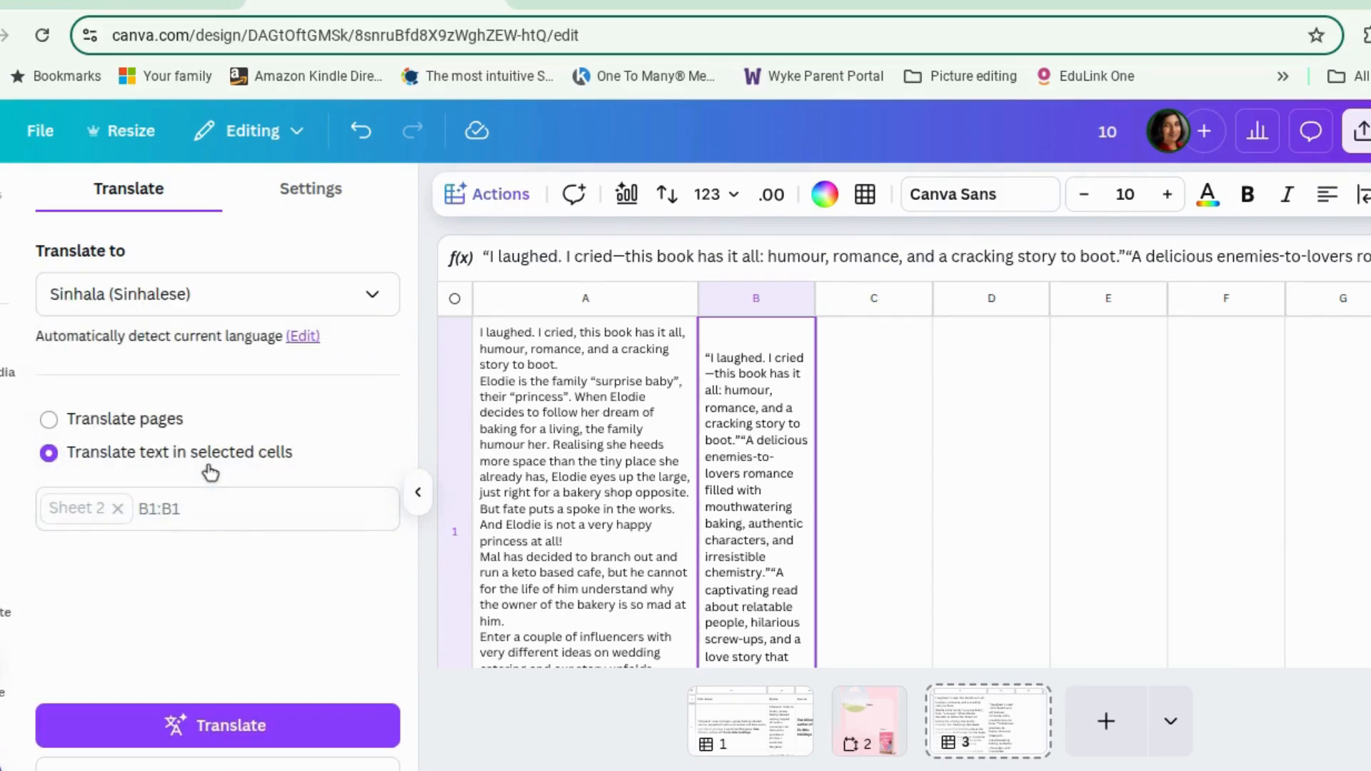
left_click(349, 726)
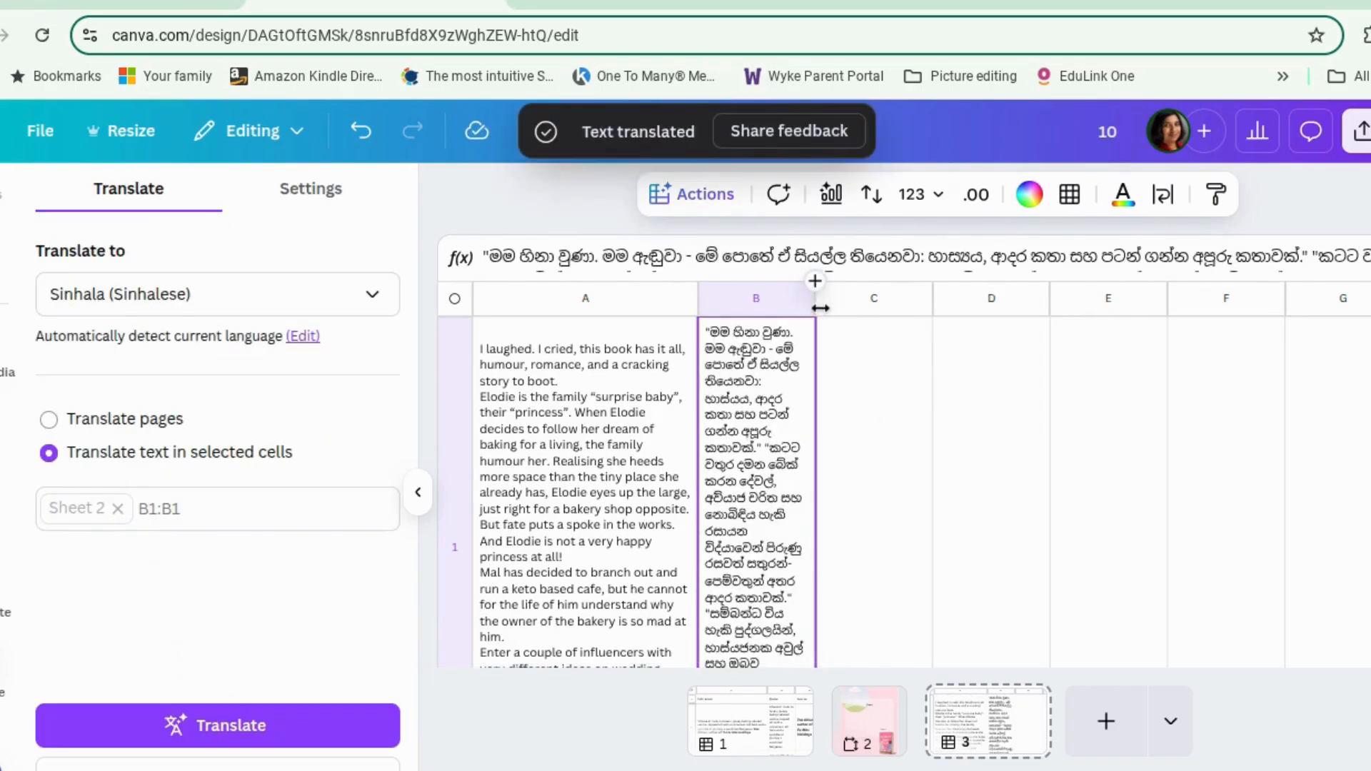
left_click_drag(819, 307, 1143, 297)
left_click(1142, 297)
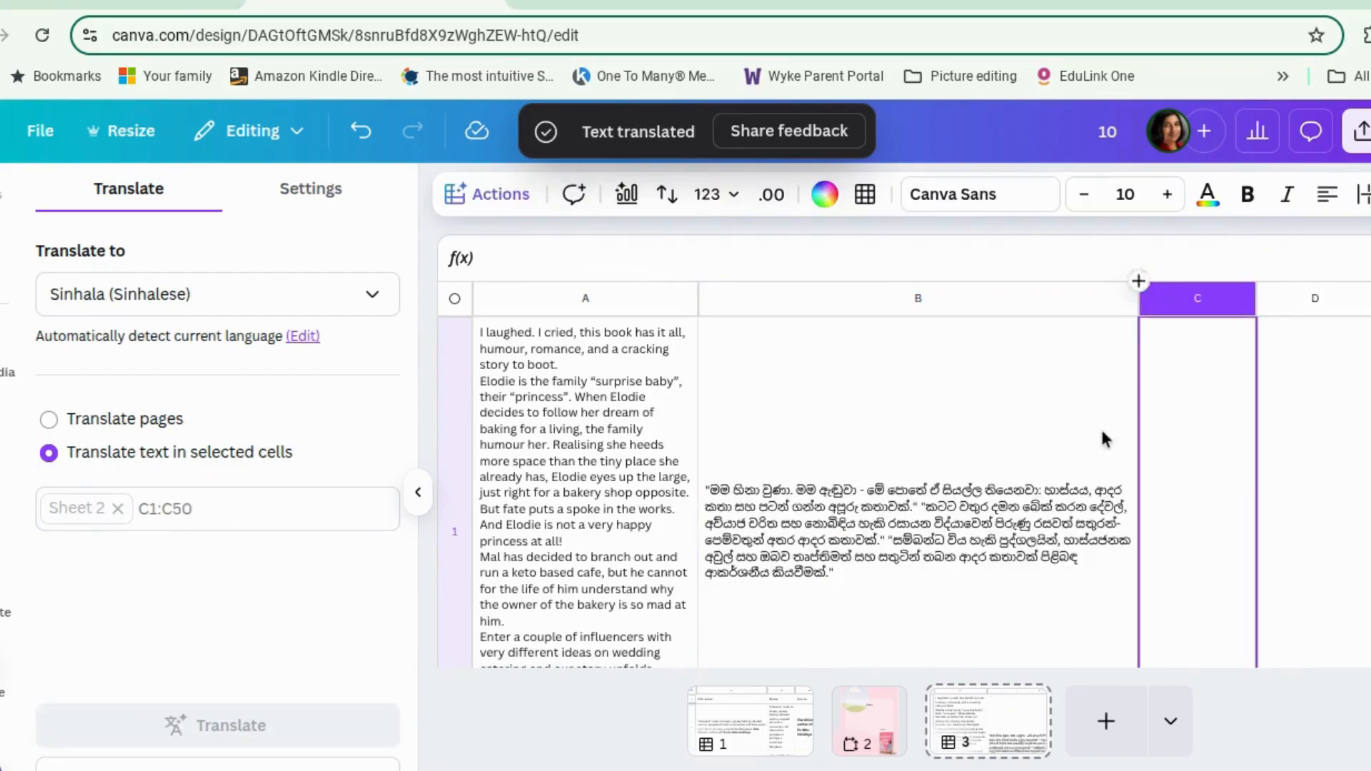
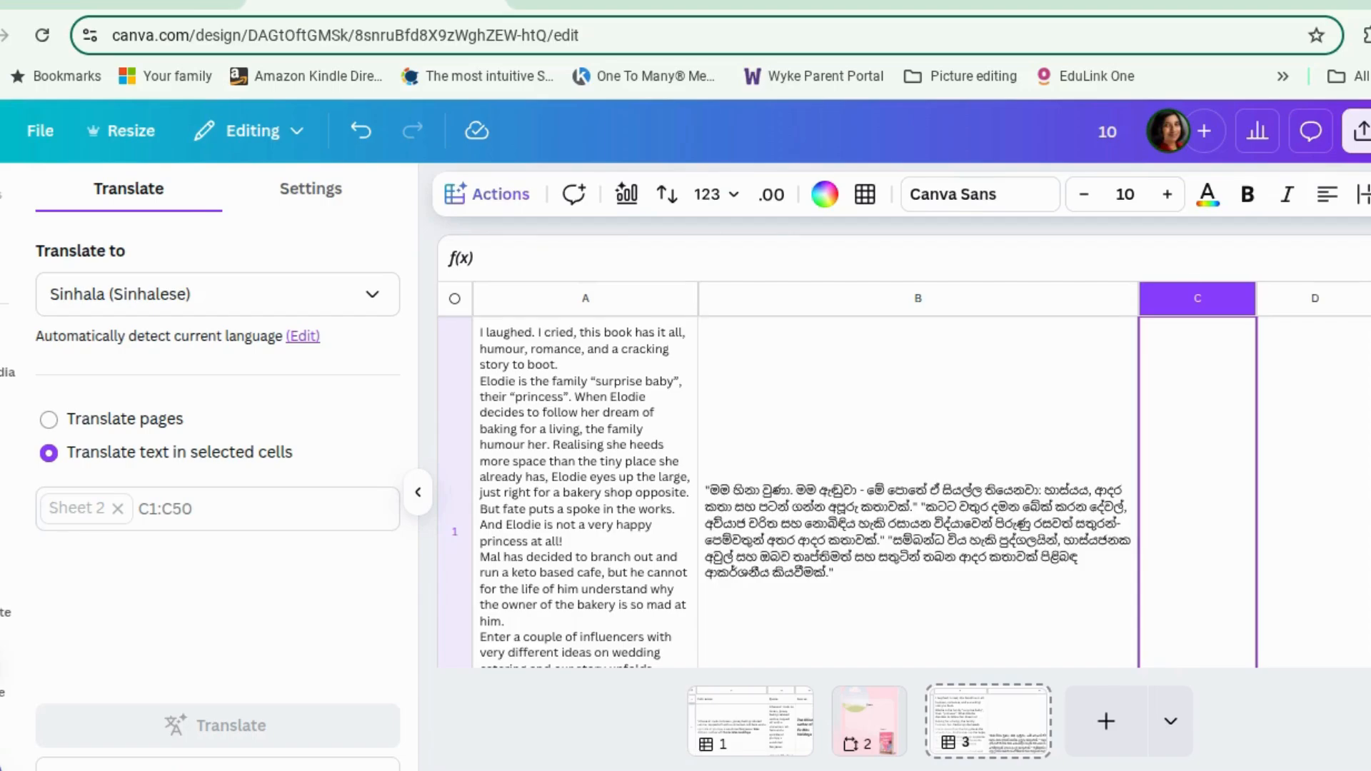
Step: Insert an empty column to the left of the Design column in the first sheet
left_click(754, 726)
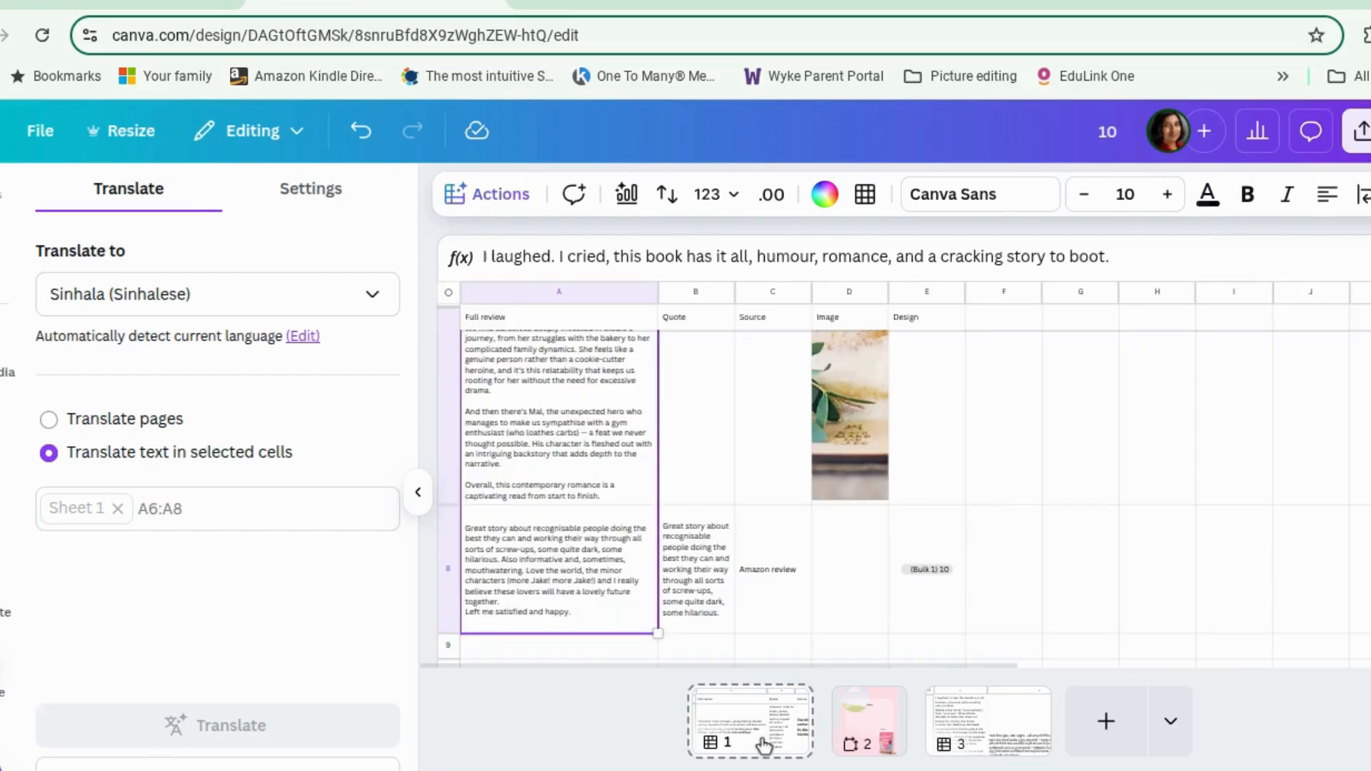
left_click(935, 296)
right_click(937, 299)
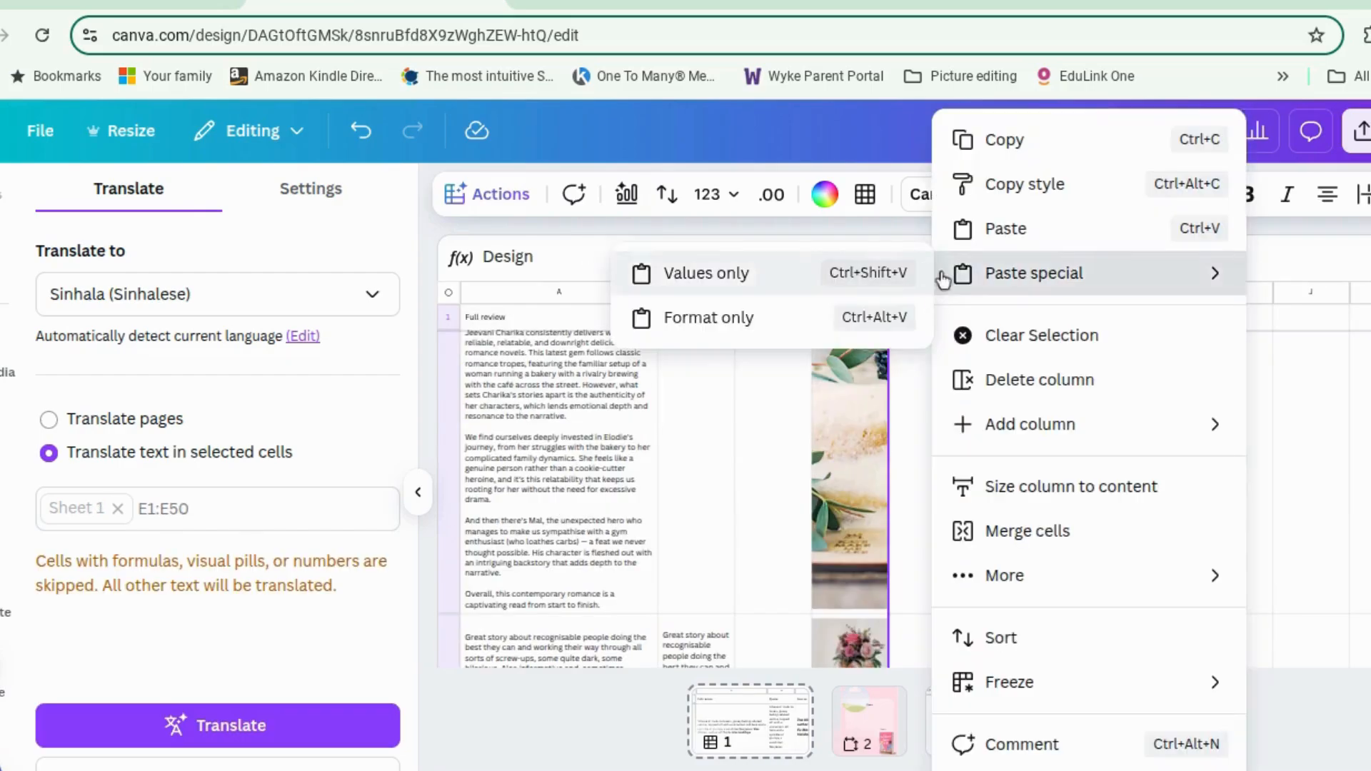
mouse_move(995, 428)
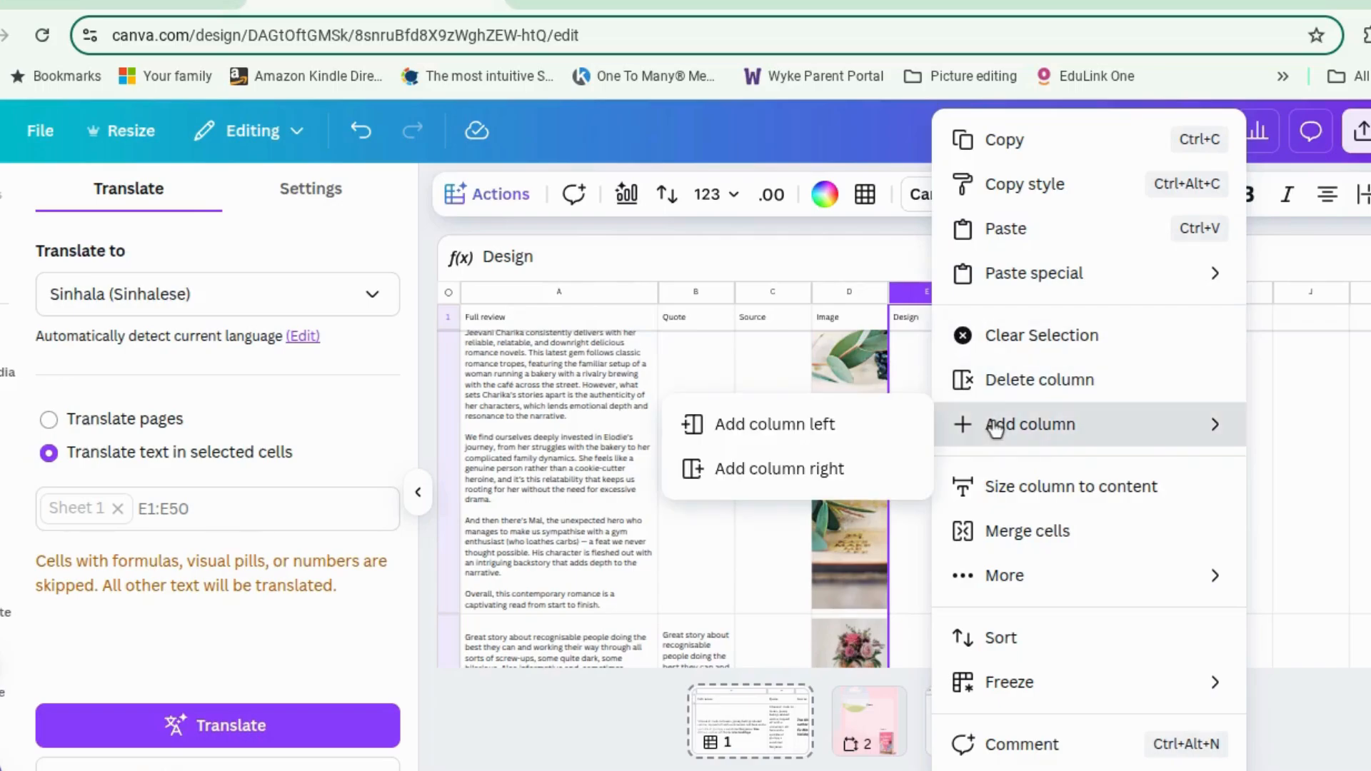
left_click(849, 430)
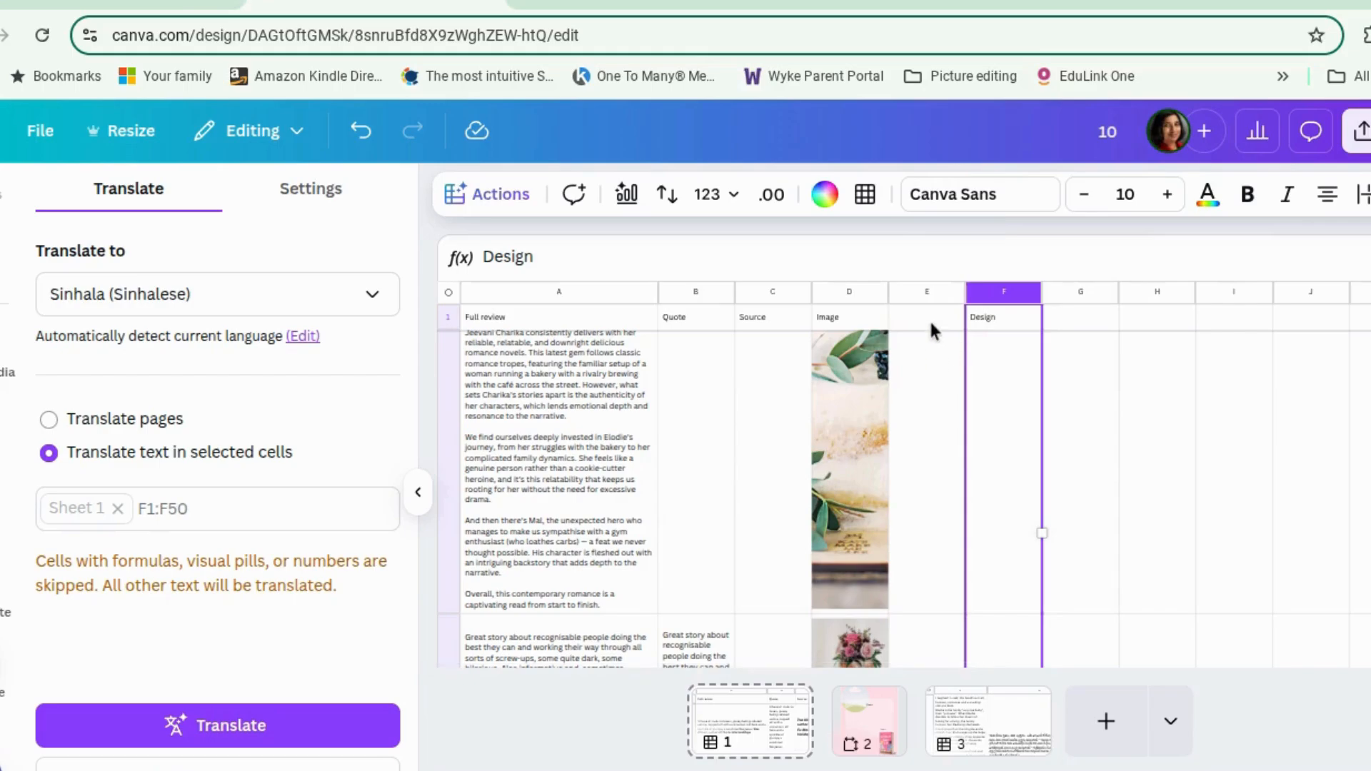
Step: Label the new column "Alt text" in header cell E1
left_click(923, 392)
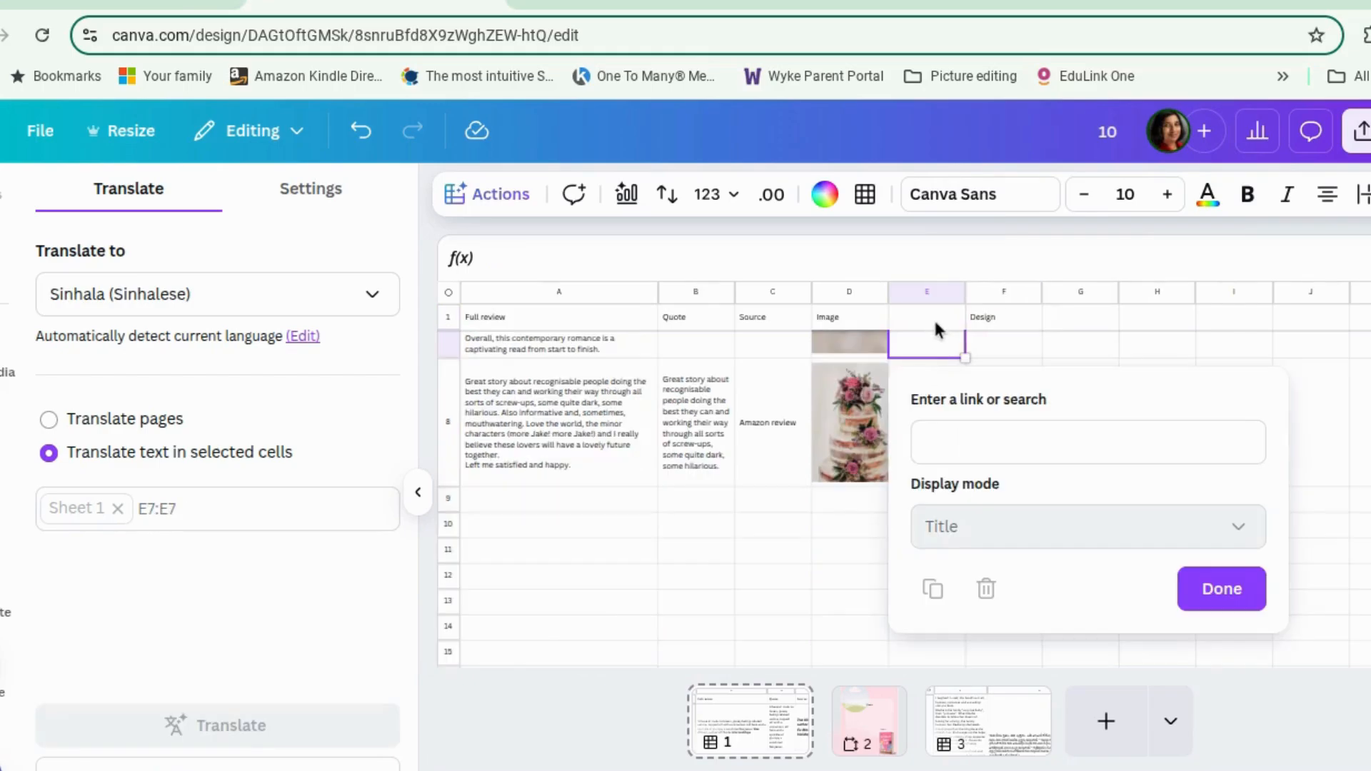
left_click(927, 316)
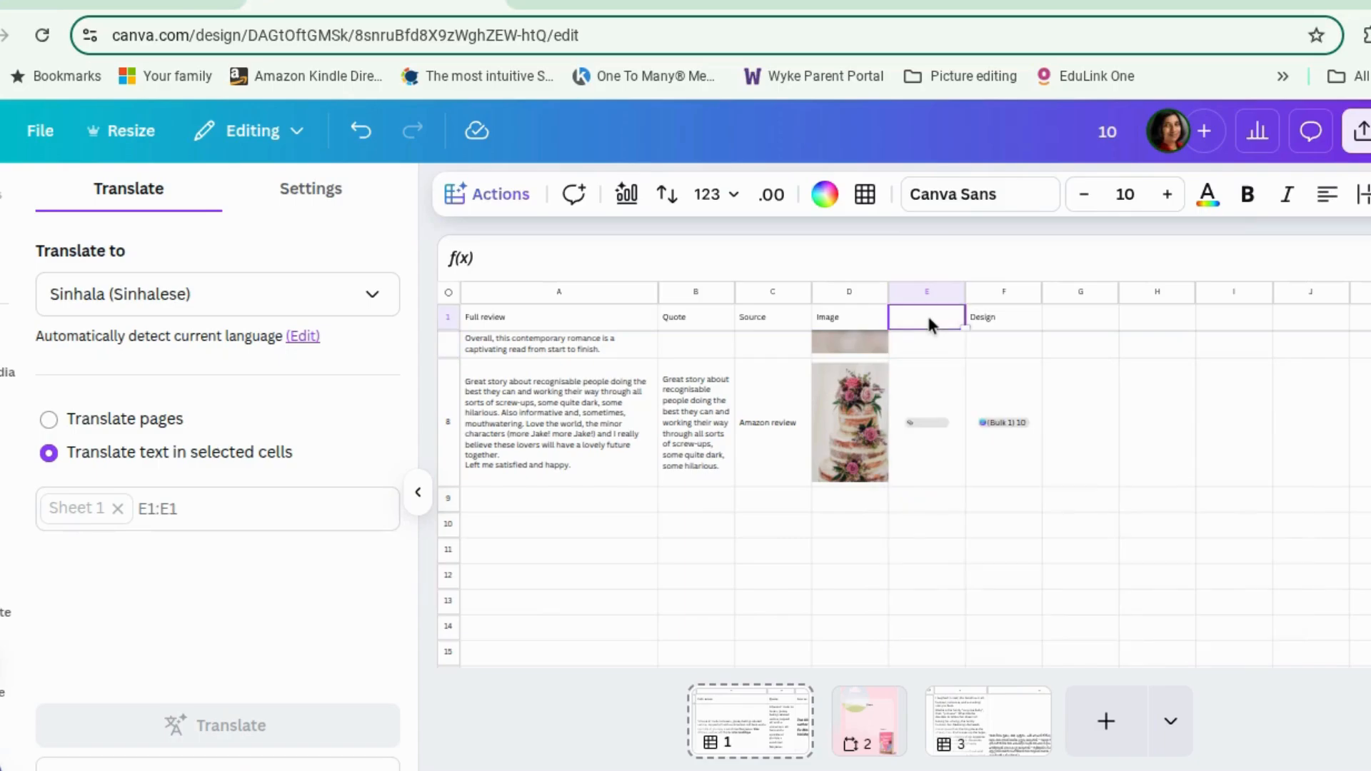
type("Alt text")
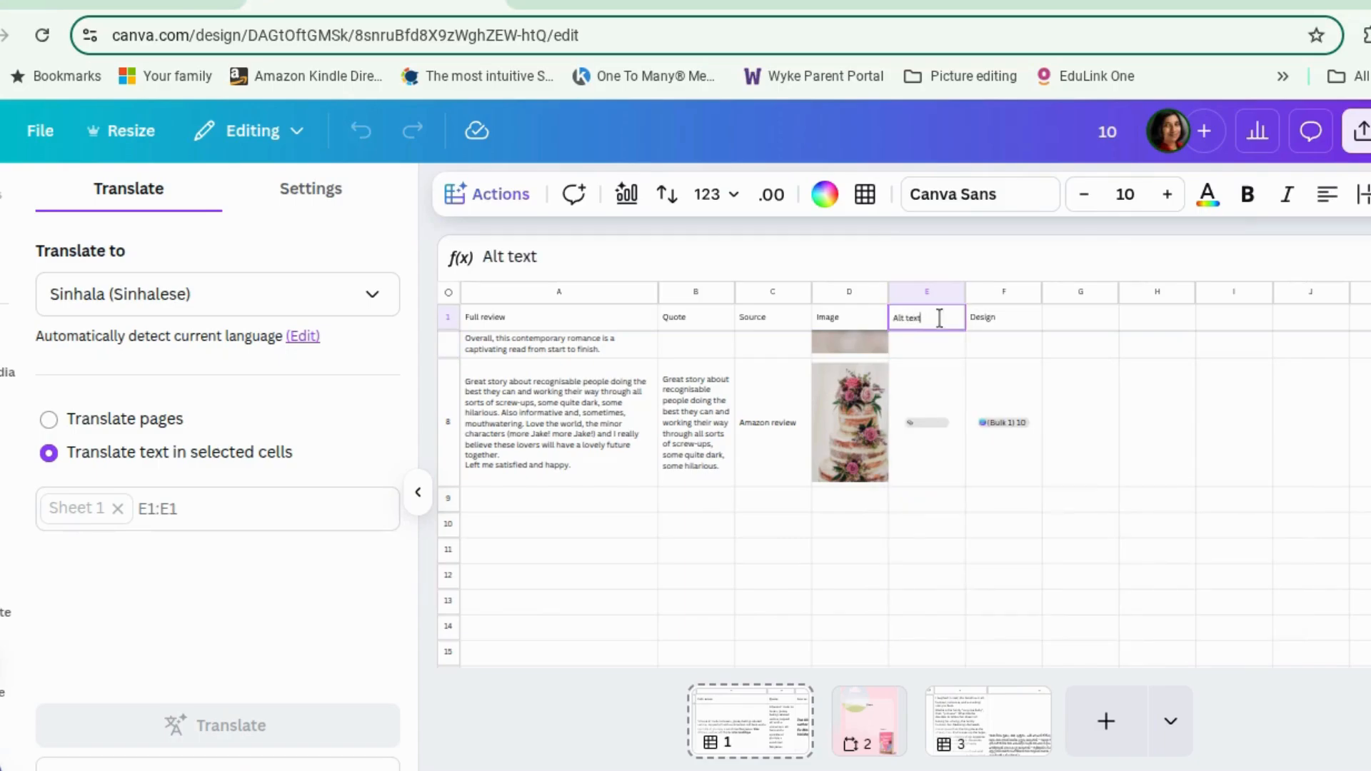
key("Return")
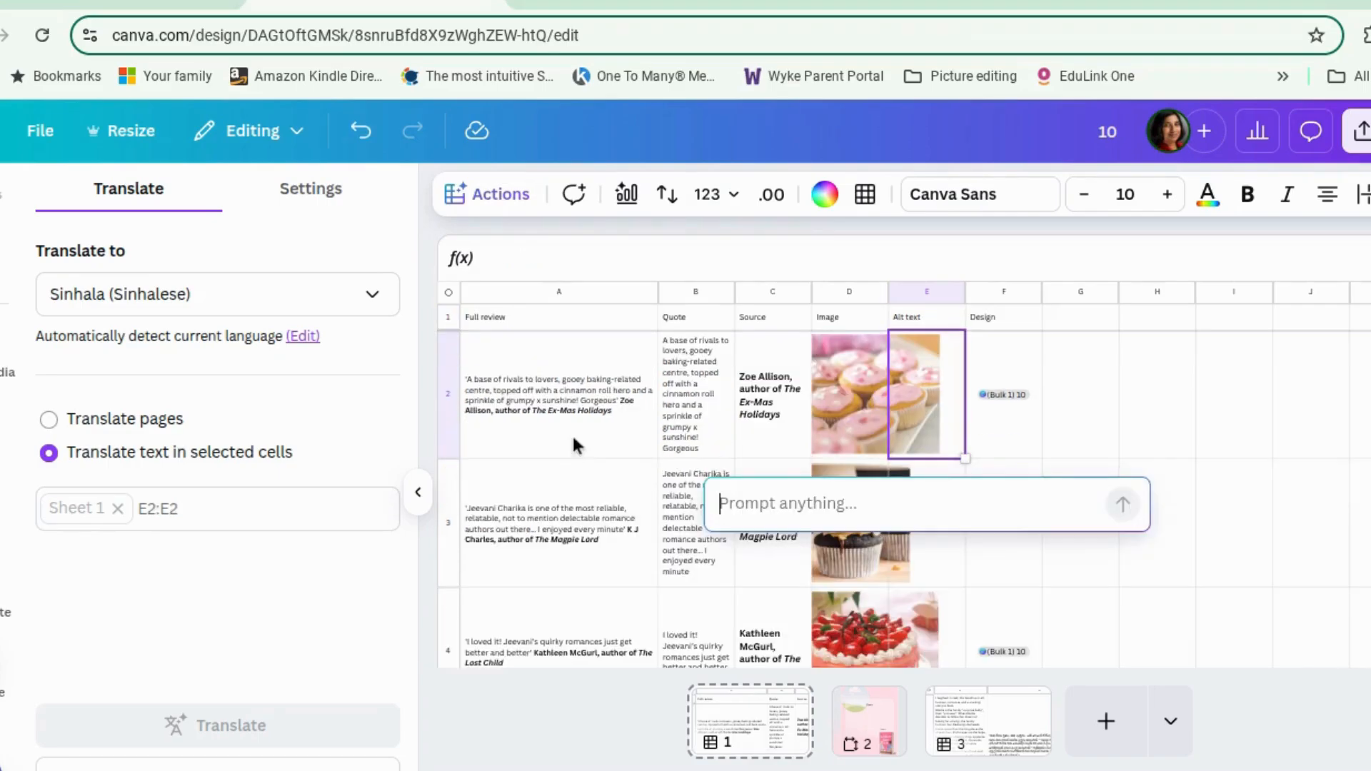
Step: Generate text for cell E2 with the prompt "generate alt text for images in column D" and insert the result
type("ge")
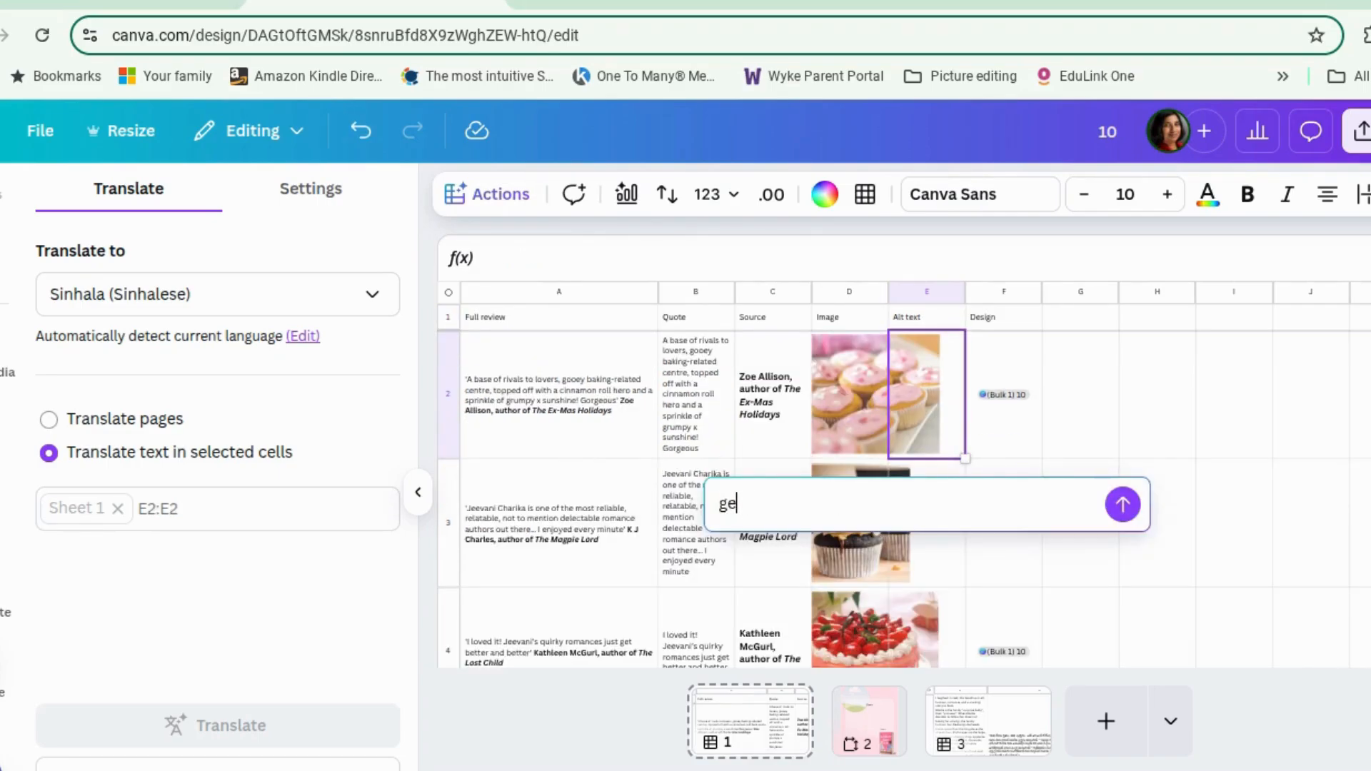
type("nerate alt tex")
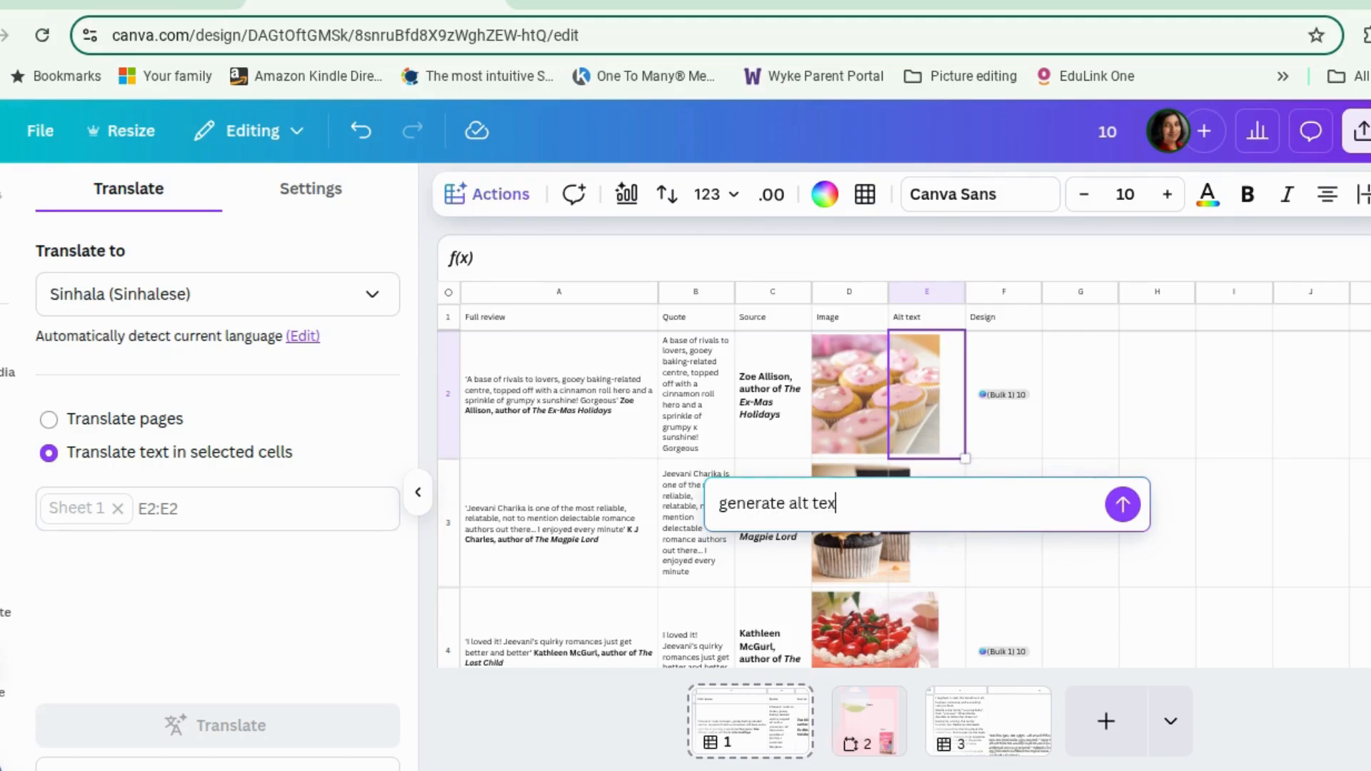
type("t for images in ")
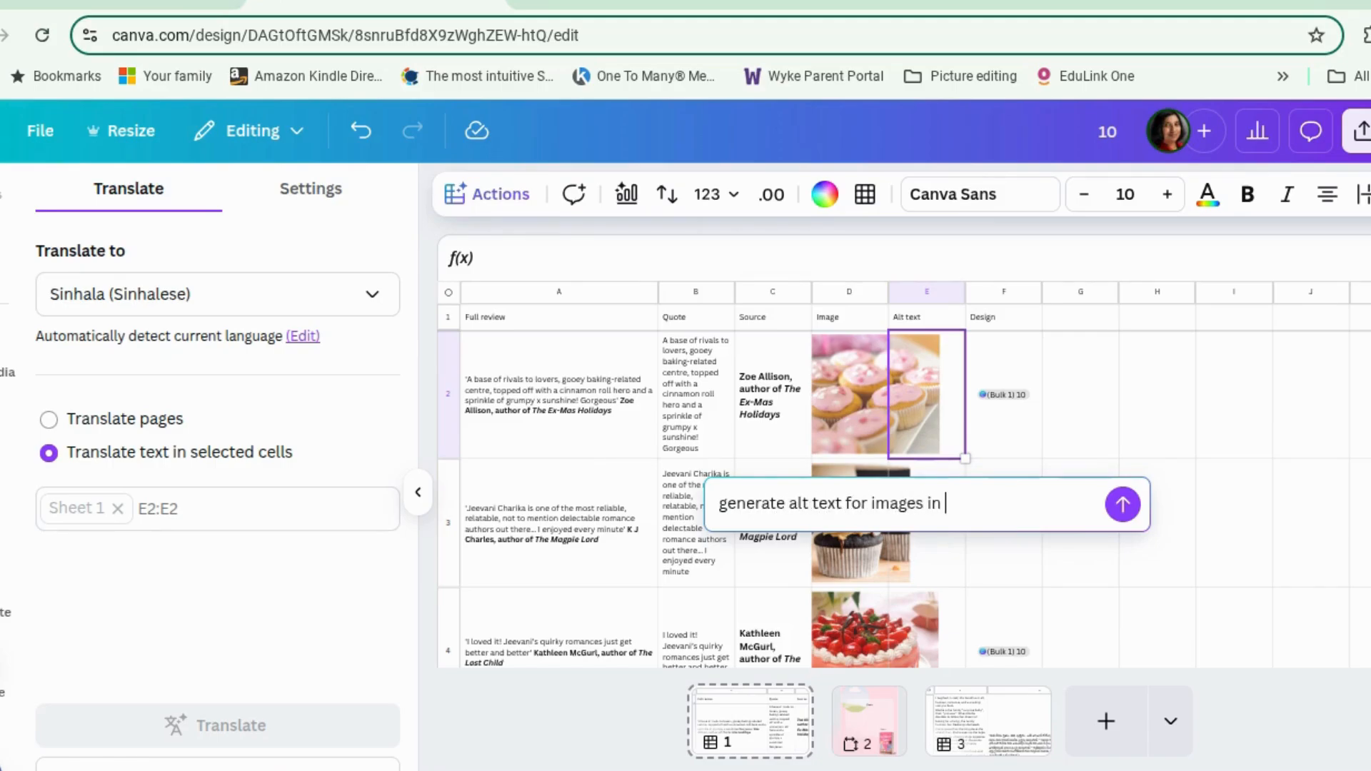
type("column B")
key("BackSpace")
type("D")
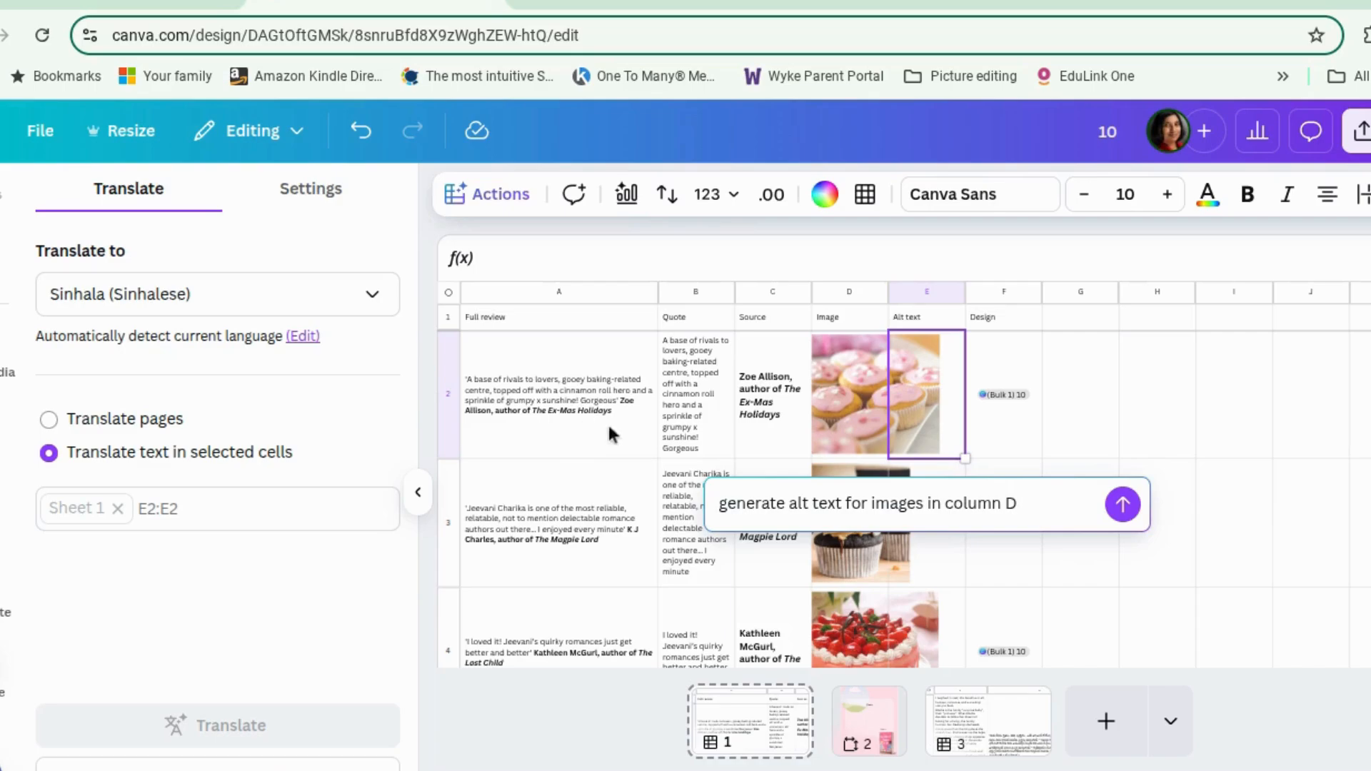
left_click(1122, 504)
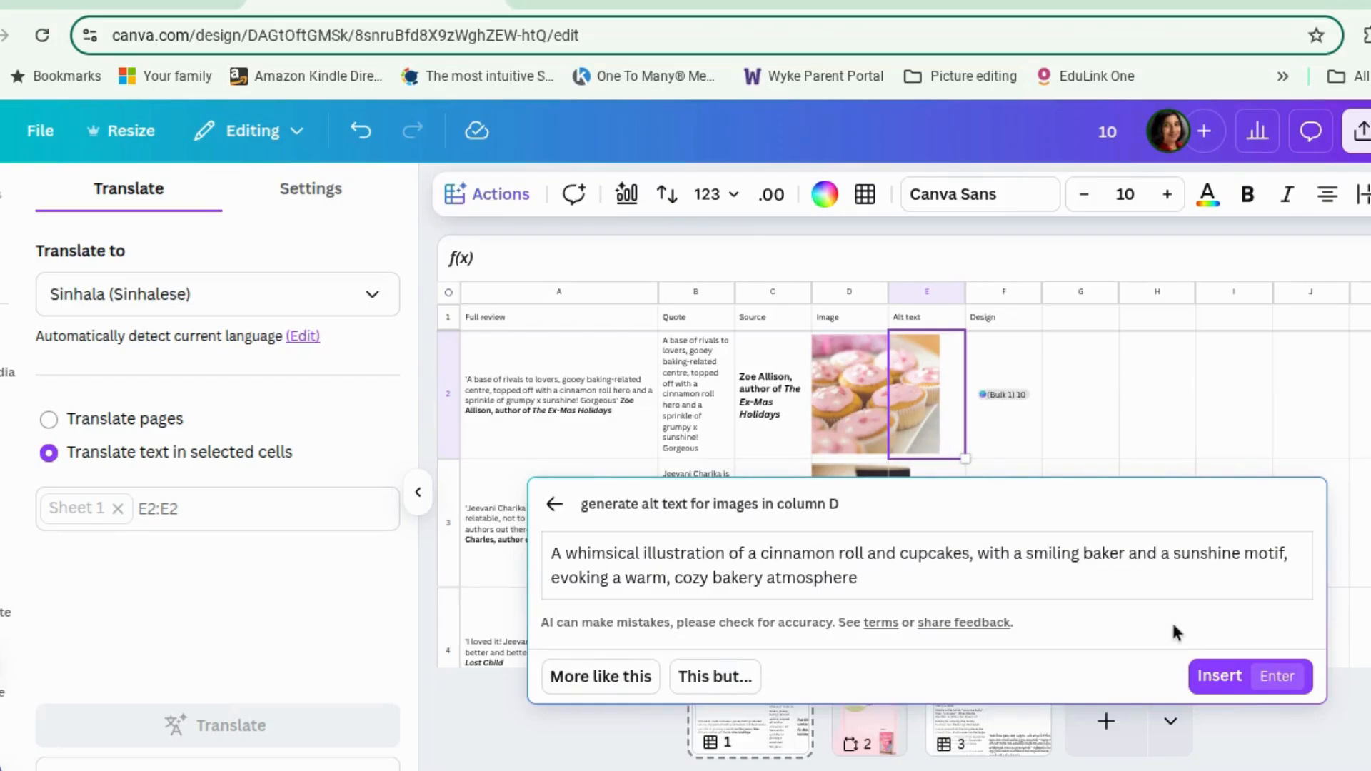
left_click(1220, 696)
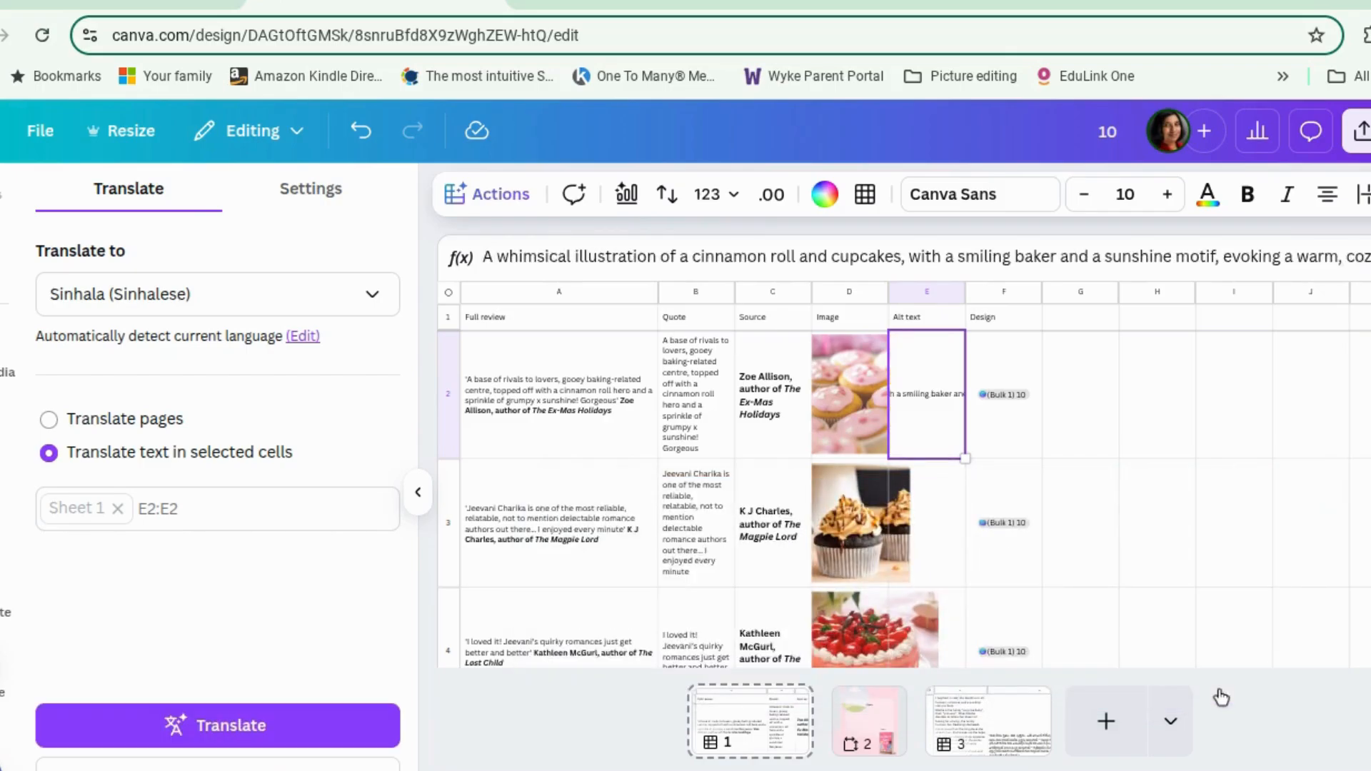
Step: Collapse the Translate options and compare the alt text in E2 with the image beside it
left_click(956, 462)
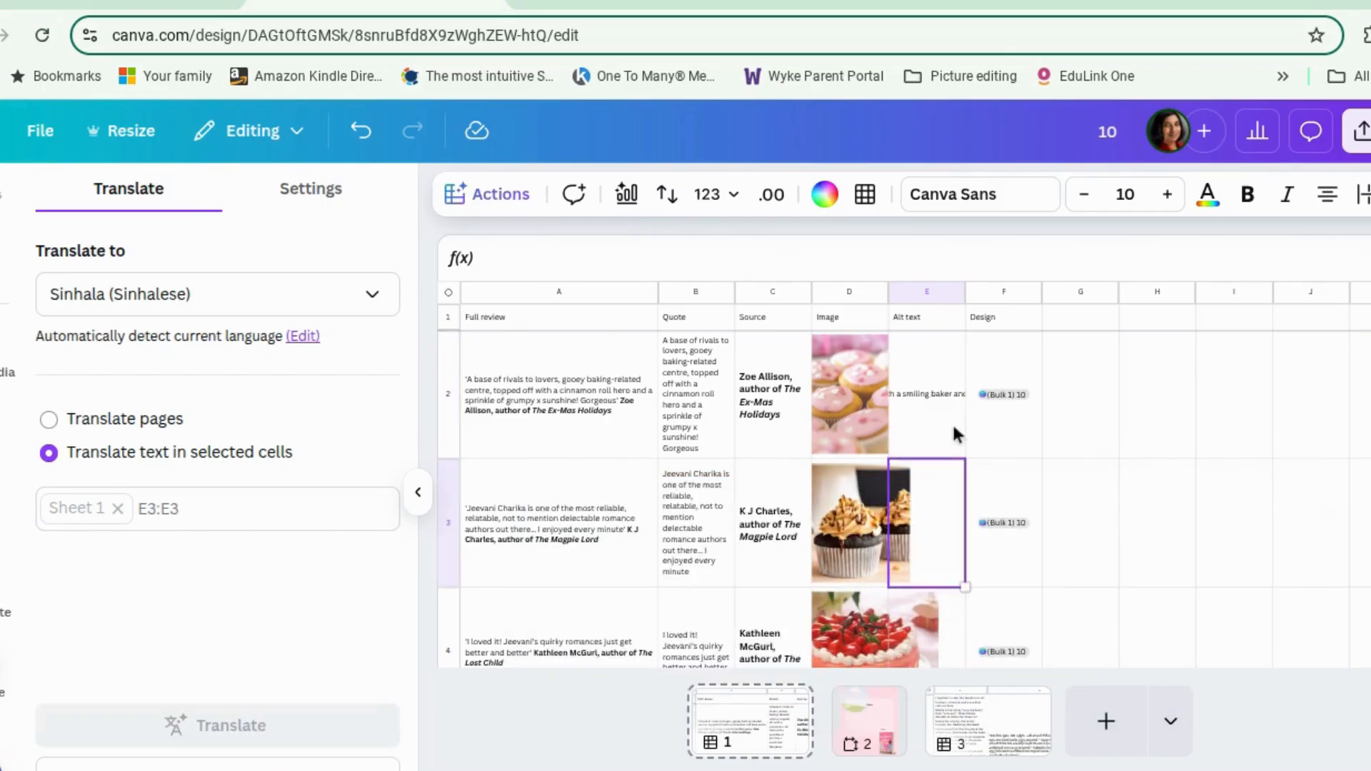
left_click(953, 421)
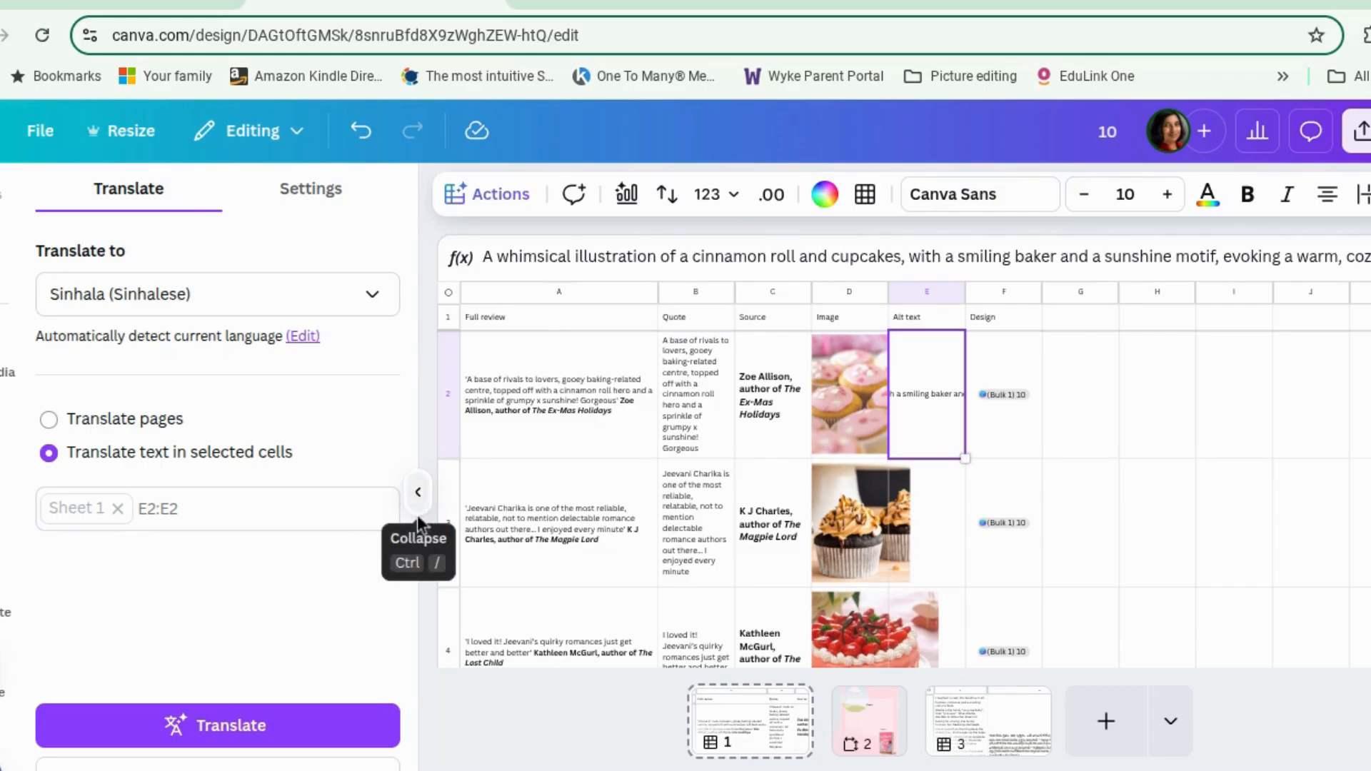
left_click(418, 493)
left_click(417, 492)
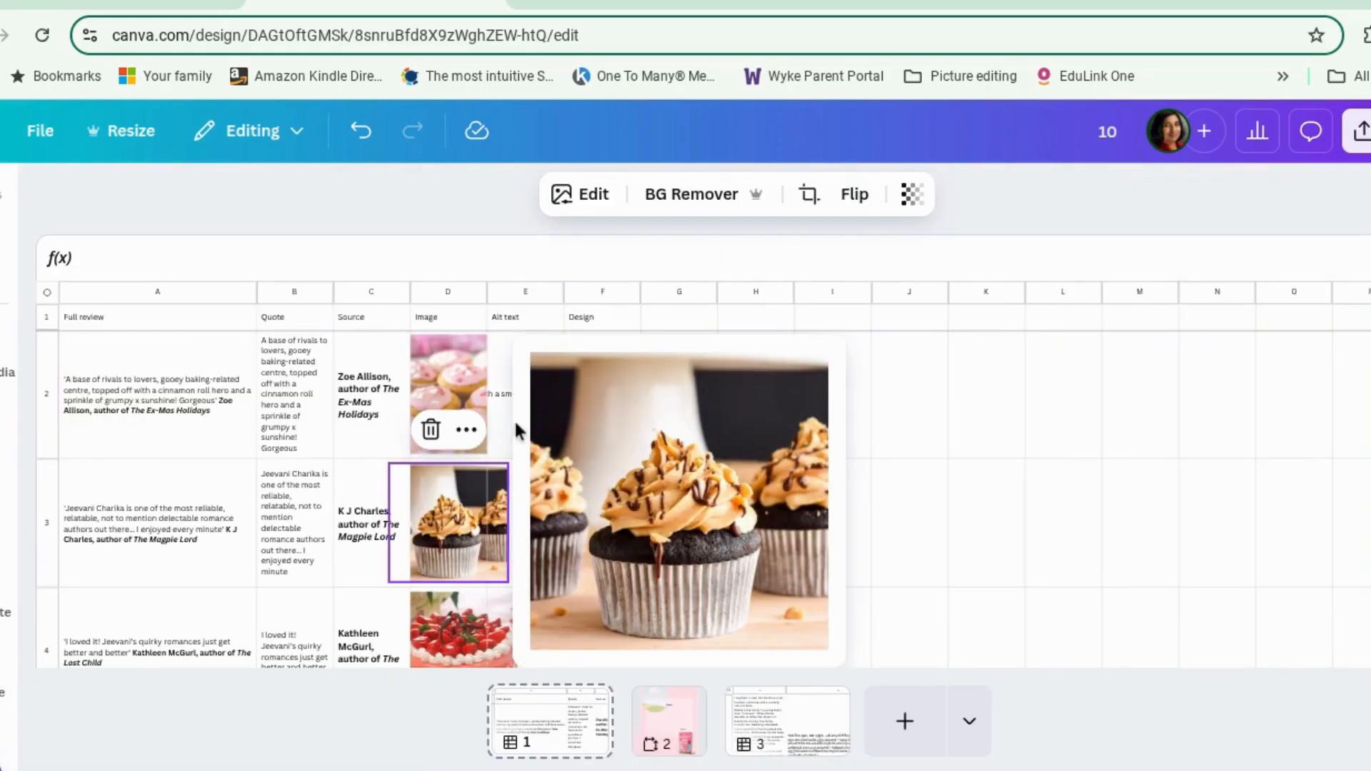
left_click(511, 408)
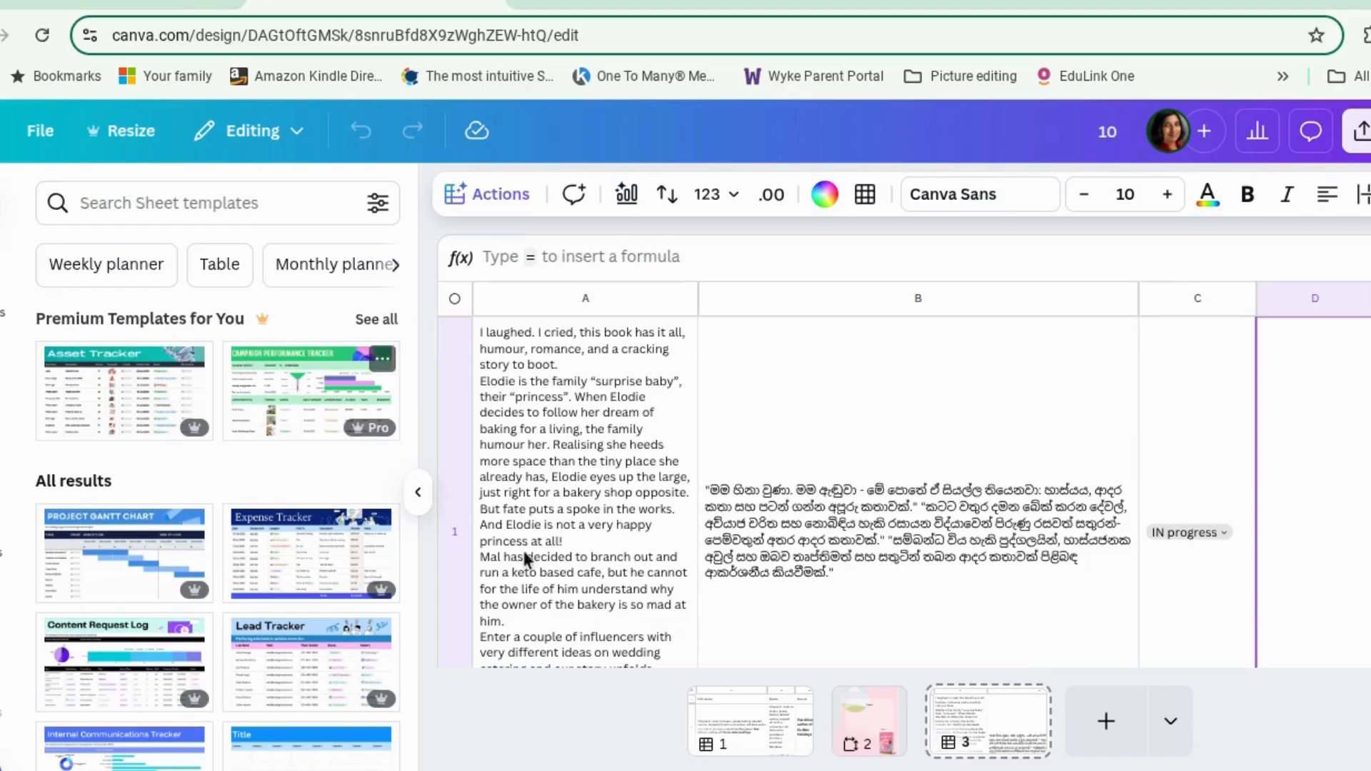
Step: Return to the first sheet with the reviews, images and designs
left_click(743, 731)
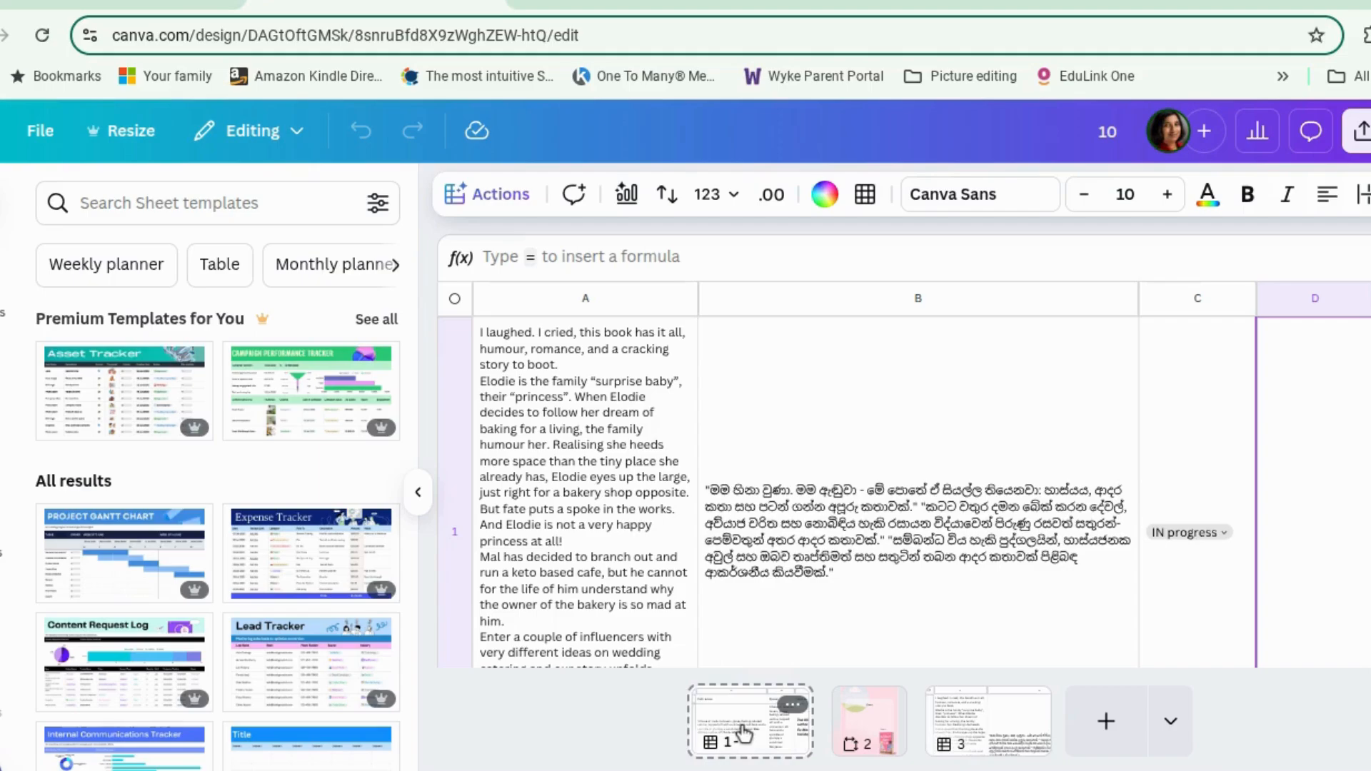